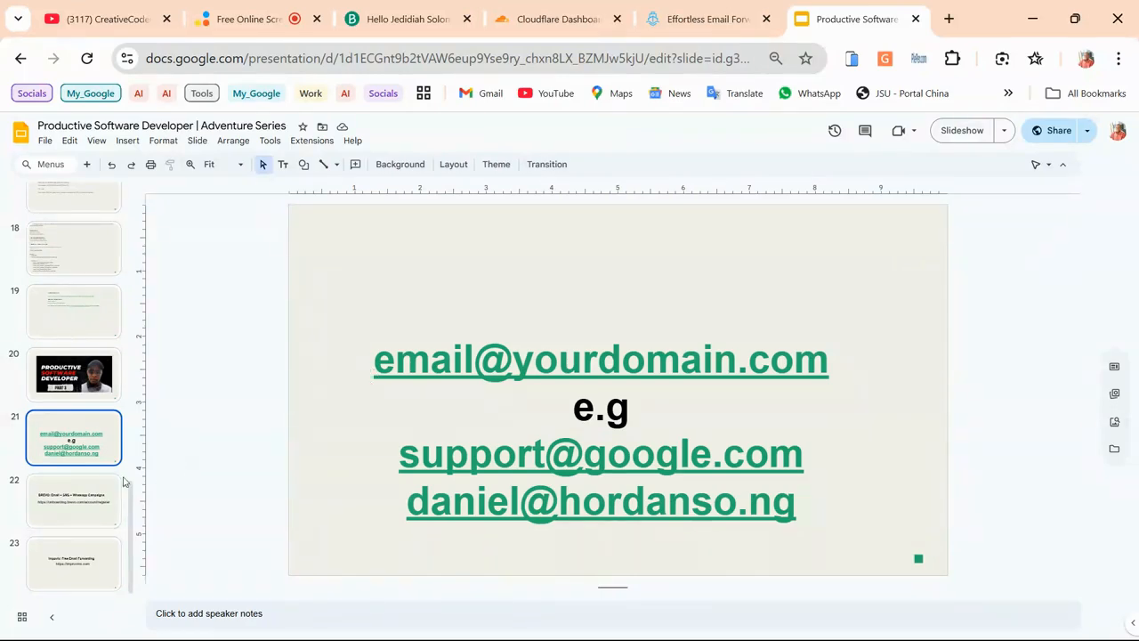
Select the Brevo registration URL on the BREVO slide (22) and open a blank browser tab
{"action": "left_click", "coordinate": [75, 502]}
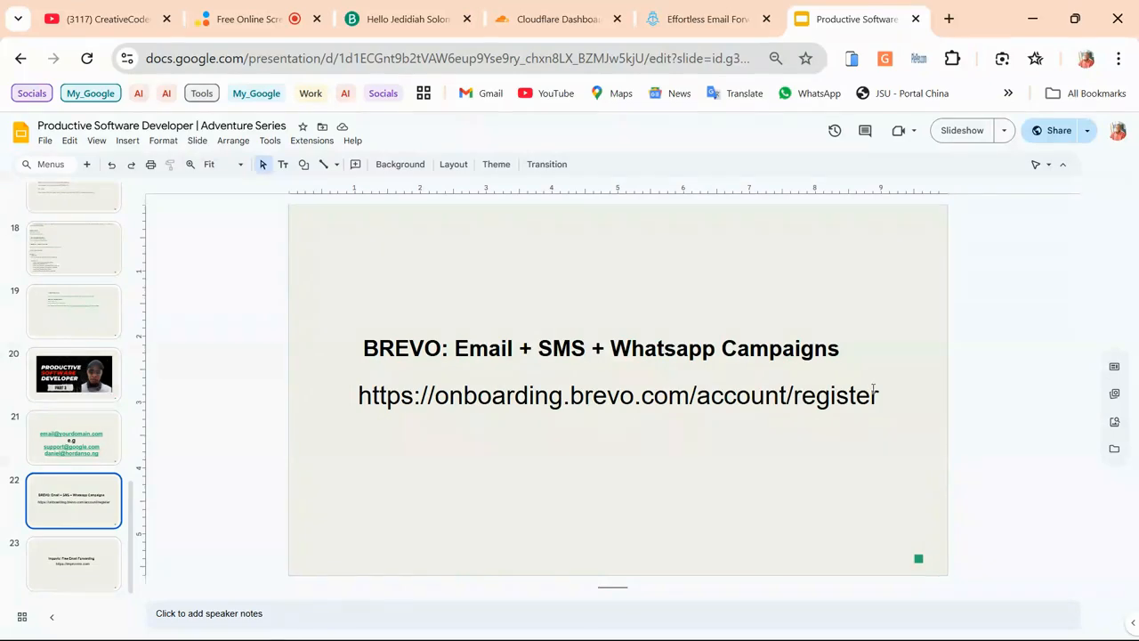
{"action": "left_click_drag", "start_coordinate": [878, 399], "coordinate": [353, 397]}
{"action": "key", "text": "ctrl+c"}
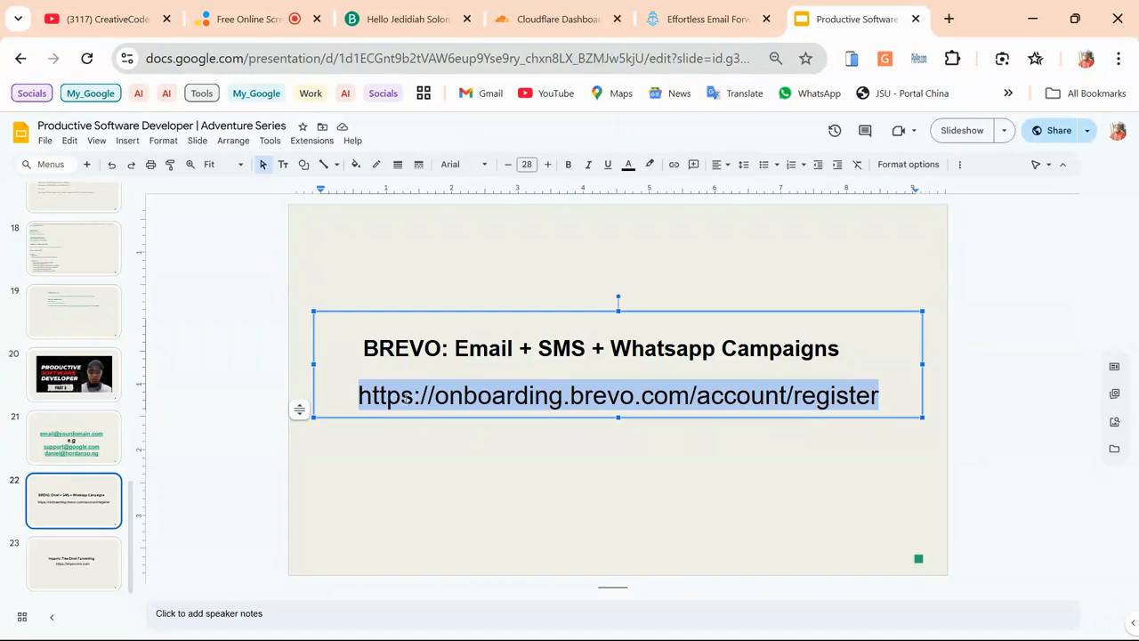
{"action": "left_click", "coordinate": [947, 19]}
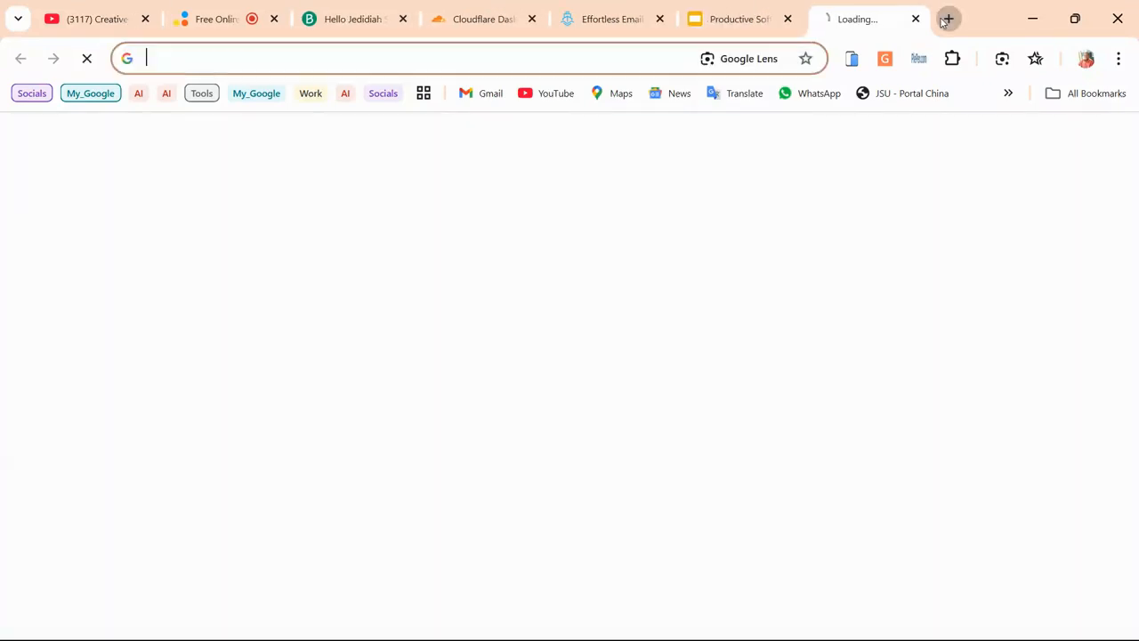
Load the Brevo registration link in the new tab, then close it and return to the Brevo dashboard
{"action": "key", "text": "ctrl+v"}
{"action": "key", "text": "Return"}
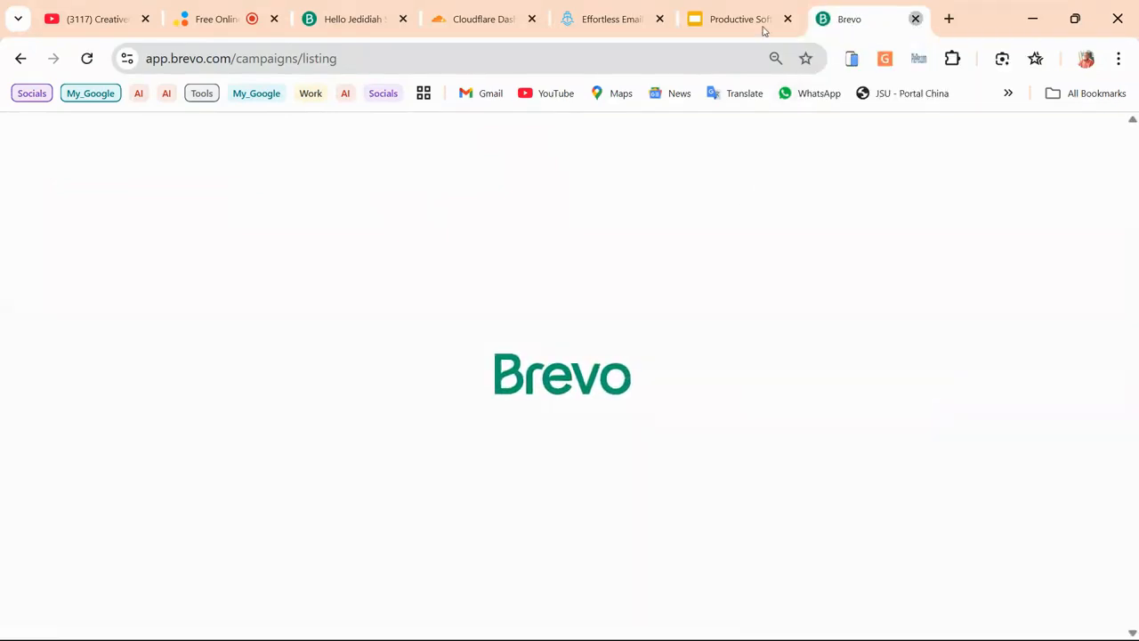
{"action": "key", "text": "ctrl+w"}
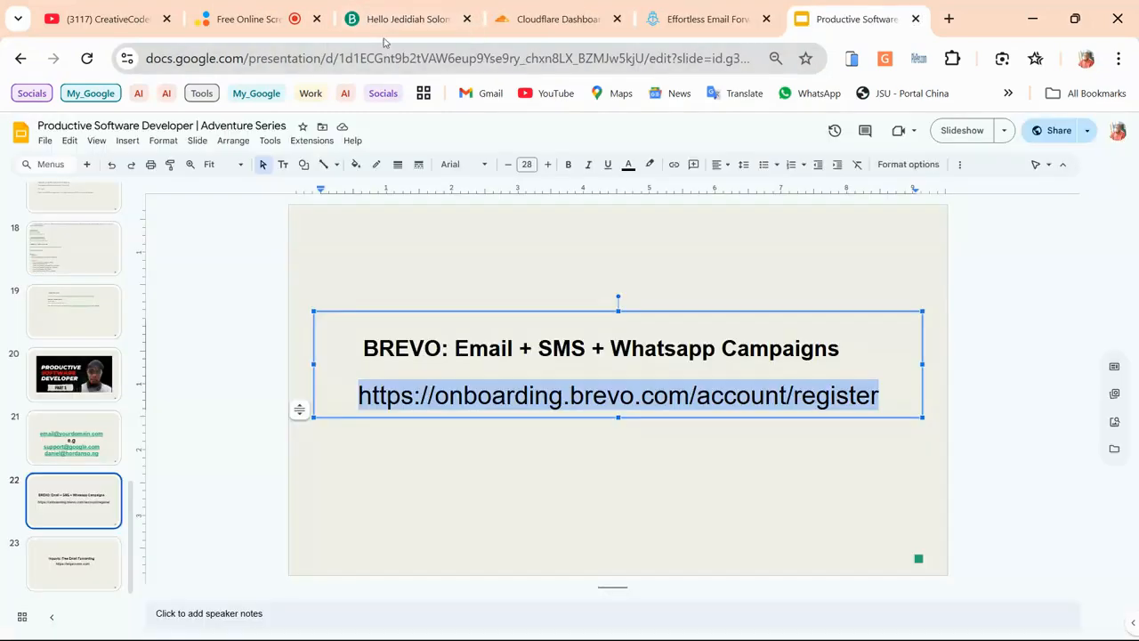
{"action": "left_click", "coordinate": [407, 19]}
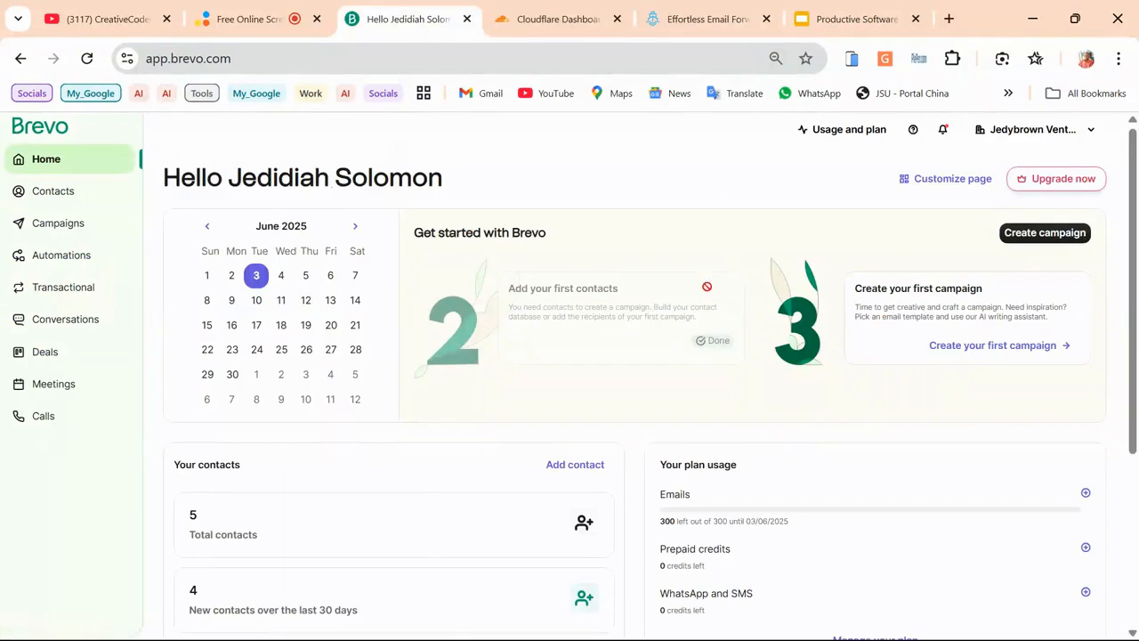
{"action": "scroll", "coordinate": [452, 401], "scroll_direction": "down", "scroll_amount": 3}
{"action": "scroll", "coordinate": [452, 401], "scroll_direction": "up", "scroll_amount": 3}
Go to Senders, Domains & Dedicated IPs, check the domain in the Notepad notes, and view Domains
{"action": "left_click", "coordinate": [1013, 138]}
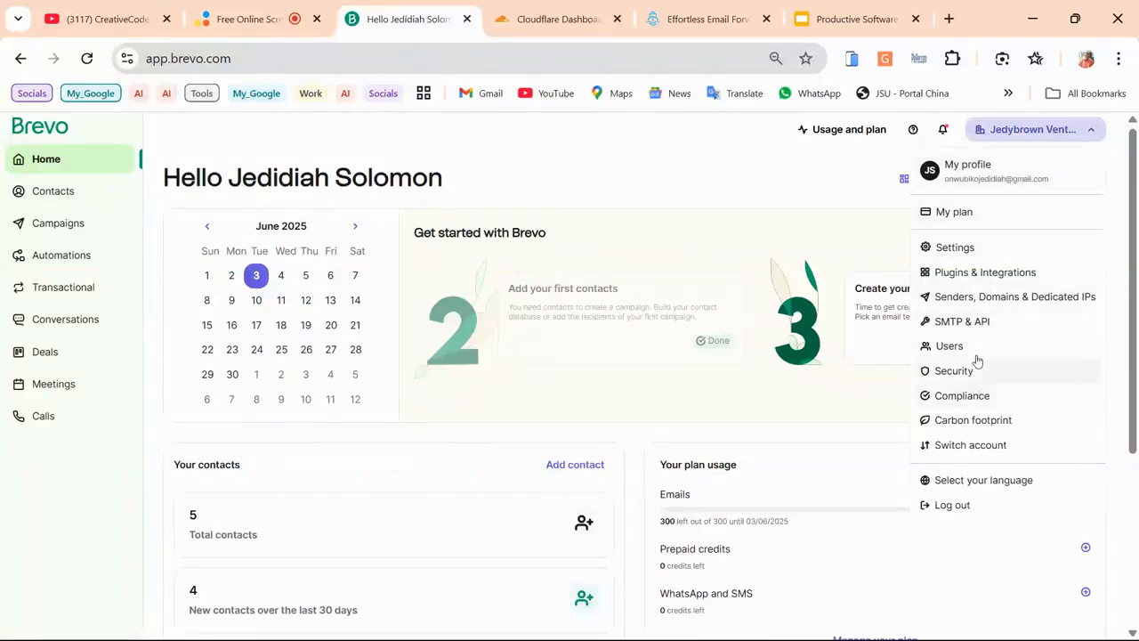
{"action": "left_click", "coordinate": [974, 305]}
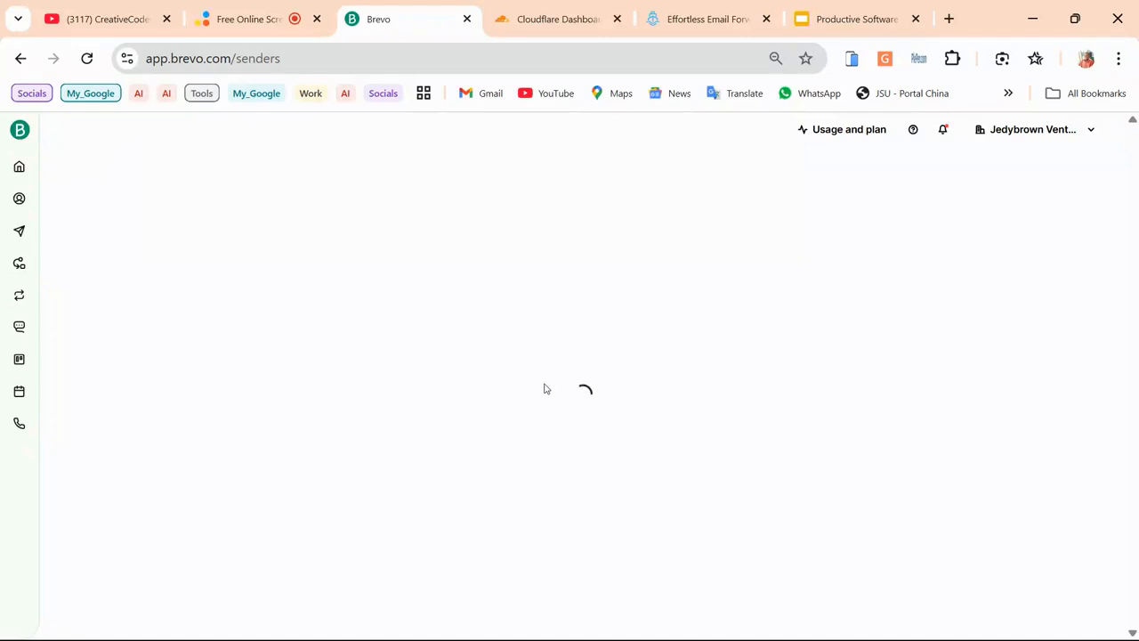
{"action": "scroll", "coordinate": [300, 376], "scroll_direction": "down", "scroll_amount": 1}
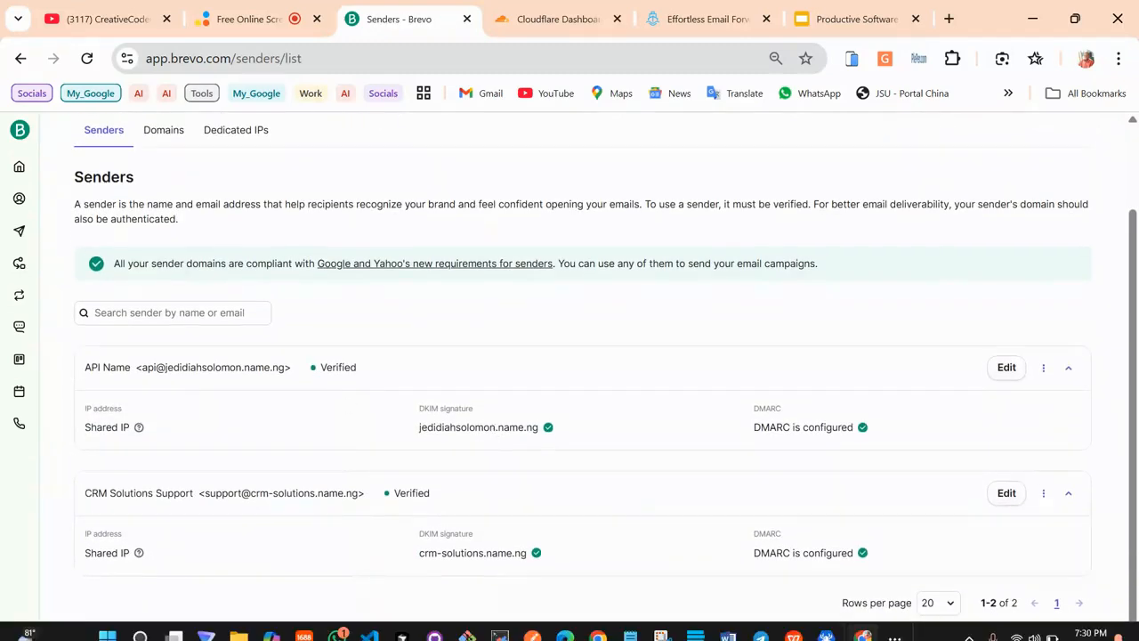
{"action": "left_click", "coordinate": [630, 623]}
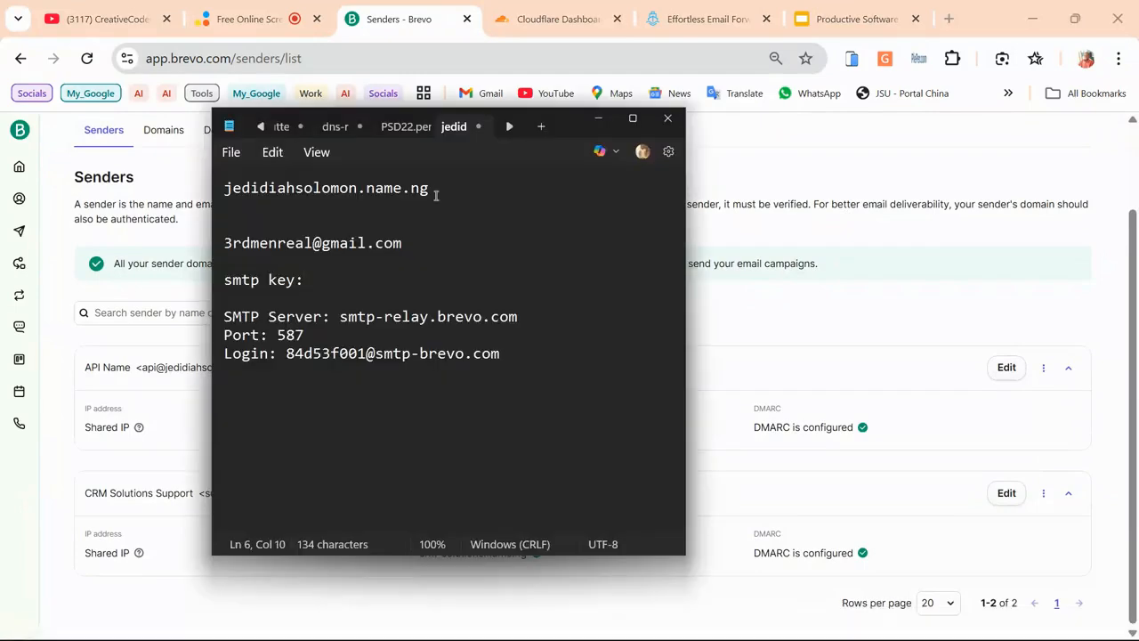
{"action": "left_click_drag", "start_coordinate": [431, 189], "coordinate": [183, 183]}
{"action": "left_click", "coordinate": [819, 181]}
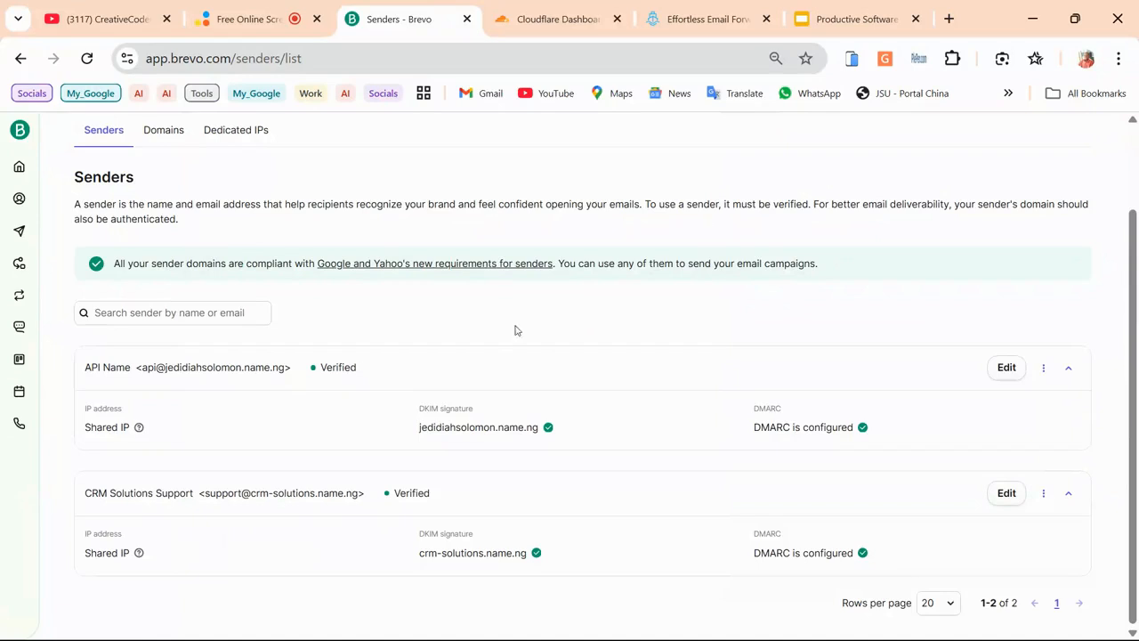
{"action": "scroll", "coordinate": [488, 338], "scroll_direction": "up", "scroll_amount": 1}
{"action": "scroll", "coordinate": [486, 343], "scroll_direction": "down", "scroll_amount": 1}
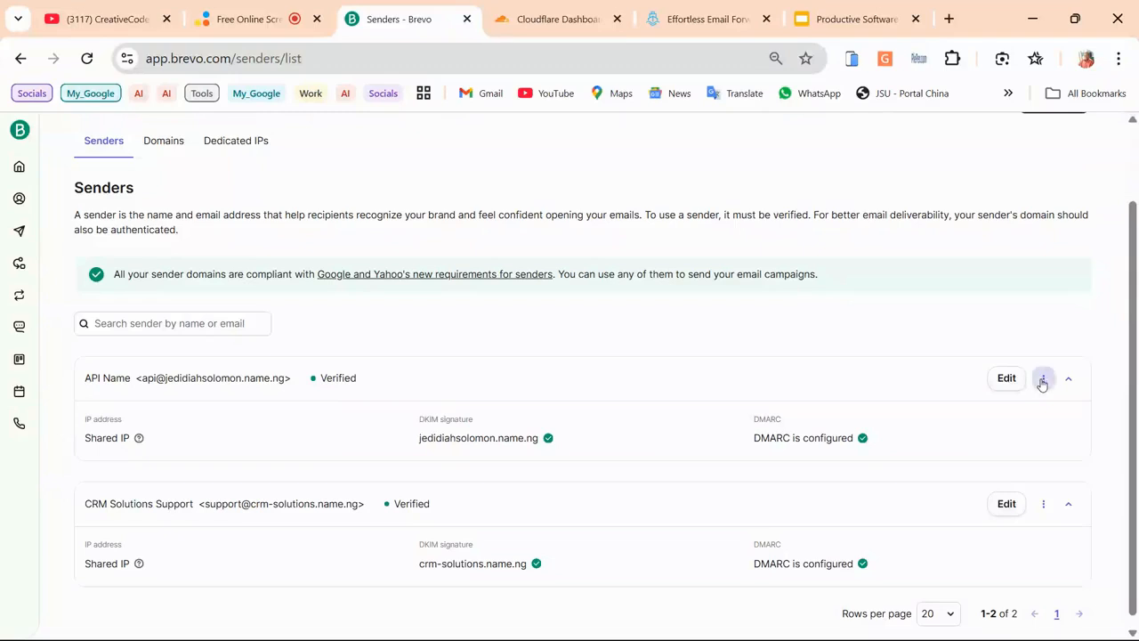
{"action": "left_click", "coordinate": [164, 140]}
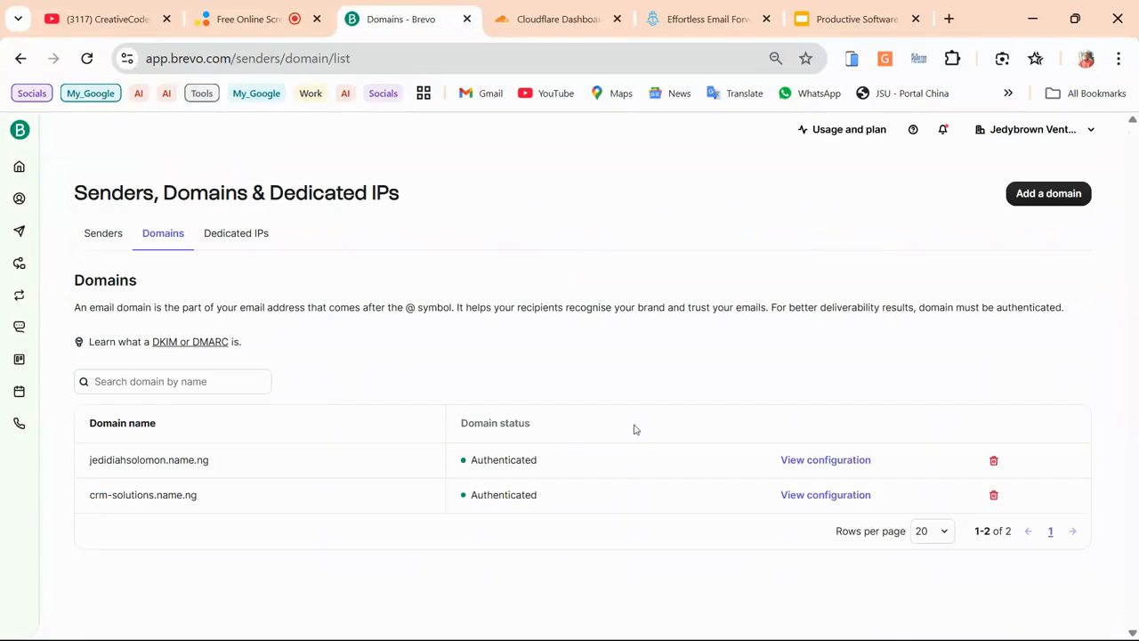
Delete the jedidiahsolomon.name.ng domain and the API Name sender, then return to the Domains list
{"action": "left_click", "coordinate": [994, 461]}
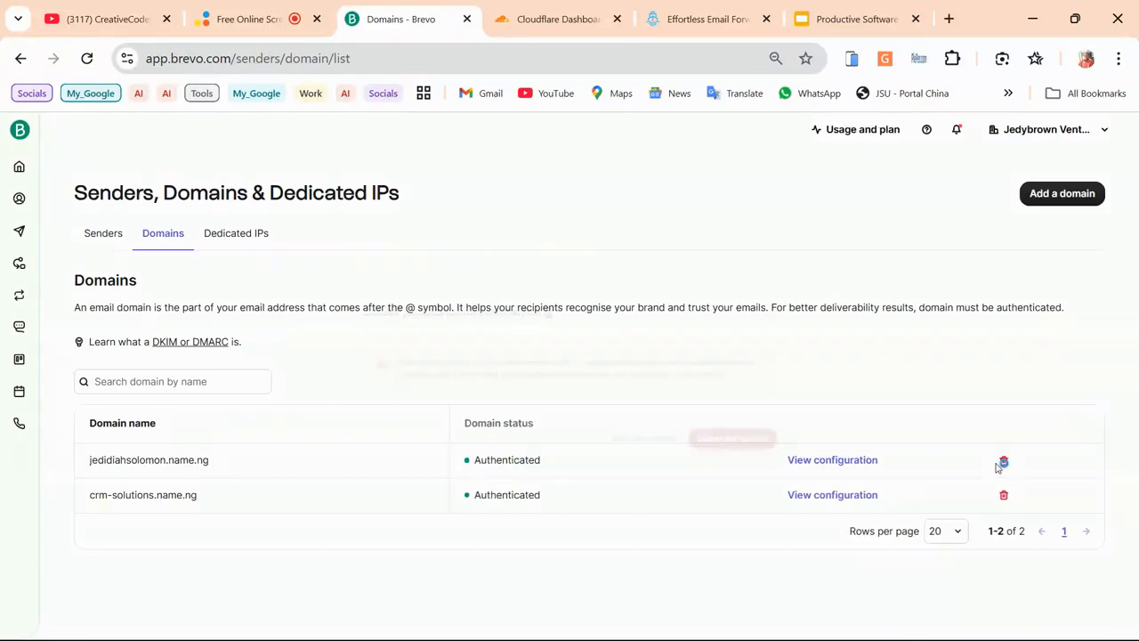
{"action": "left_click", "coordinate": [752, 445]}
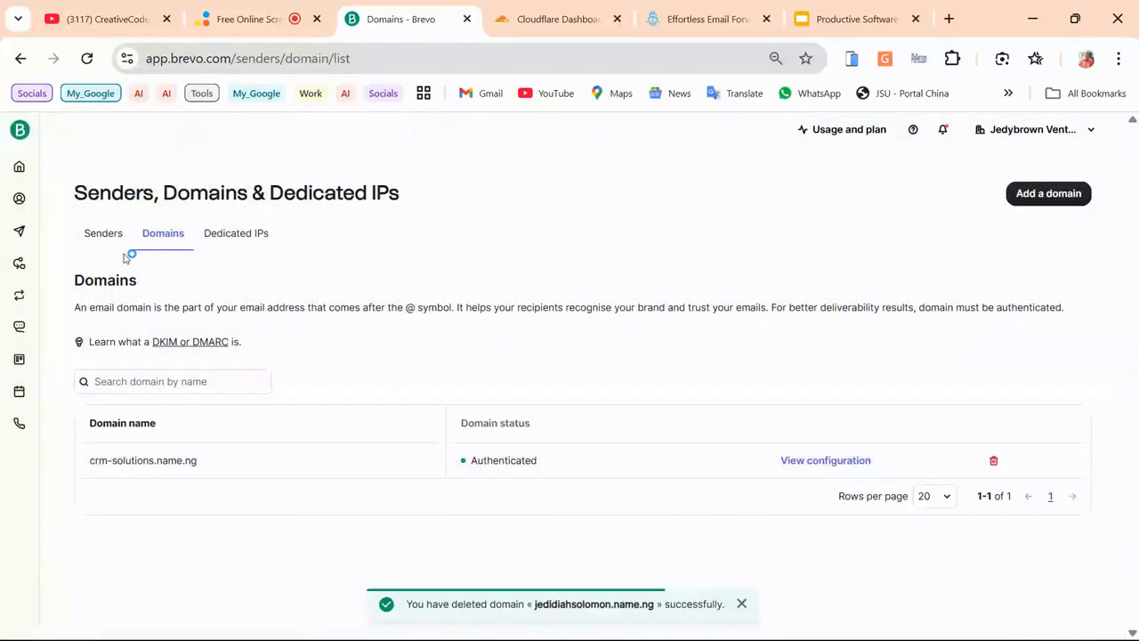
{"action": "left_click", "coordinate": [103, 251]}
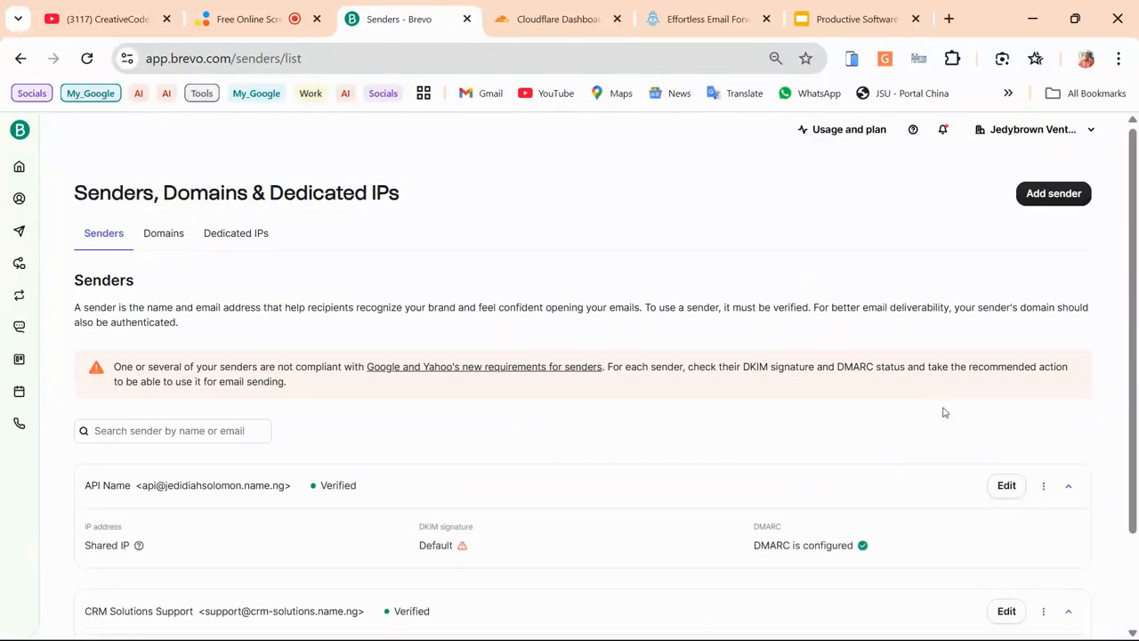
{"action": "scroll", "coordinate": [959, 410], "scroll_direction": "down", "scroll_amount": 1}
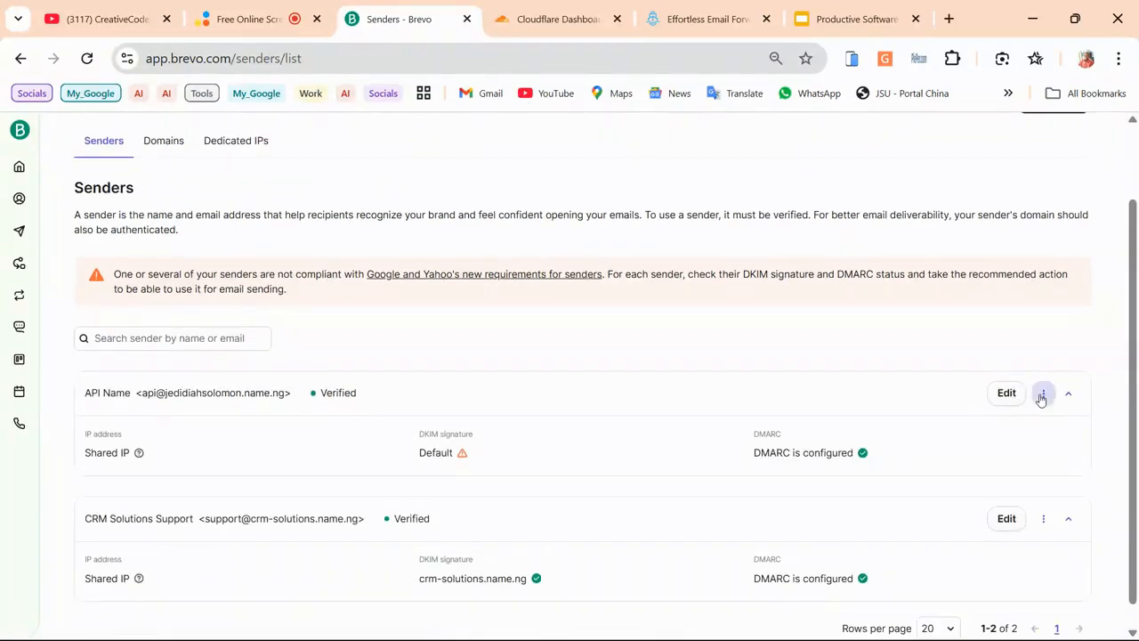
{"action": "left_click", "coordinate": [1044, 393]}
{"action": "left_click", "coordinate": [966, 428]}
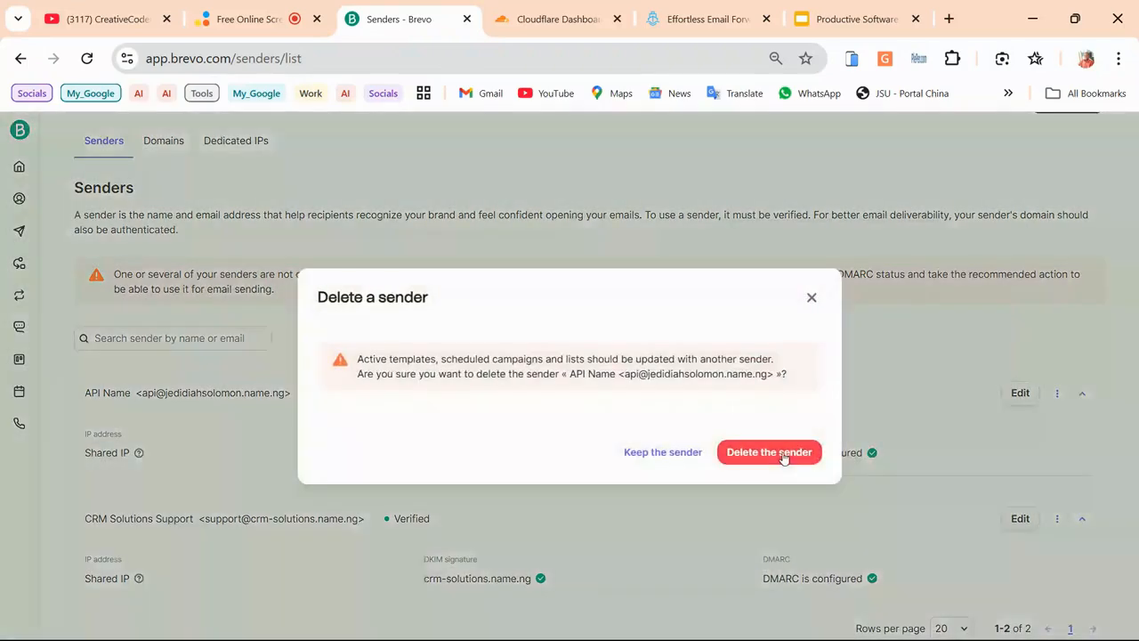
{"action": "left_click", "coordinate": [782, 452]}
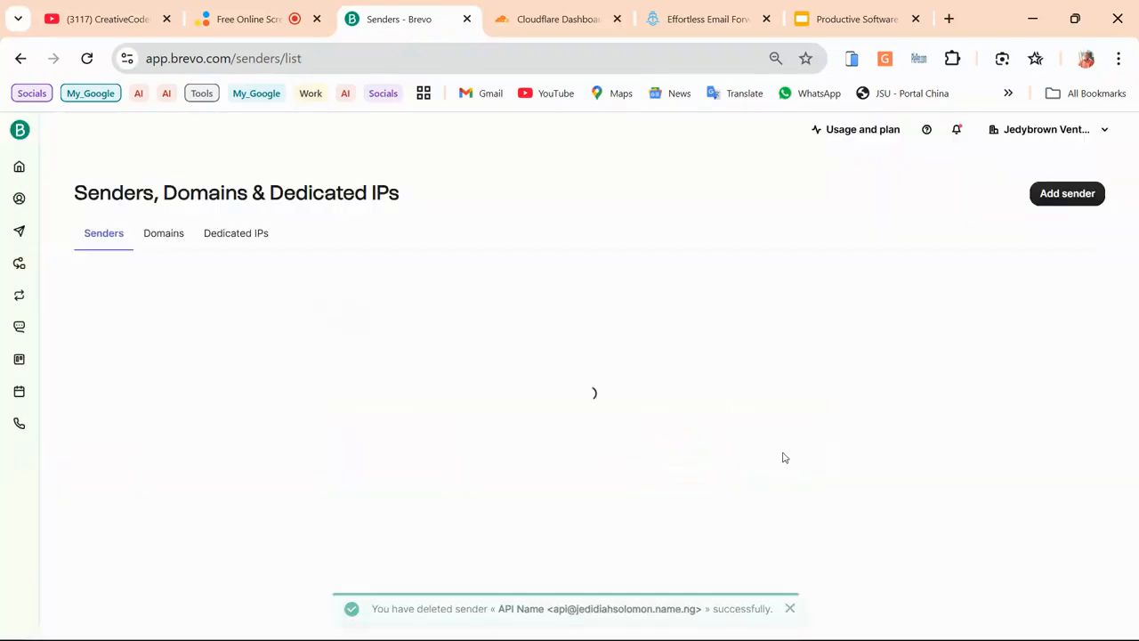
{"action": "left_click", "coordinate": [165, 234]}
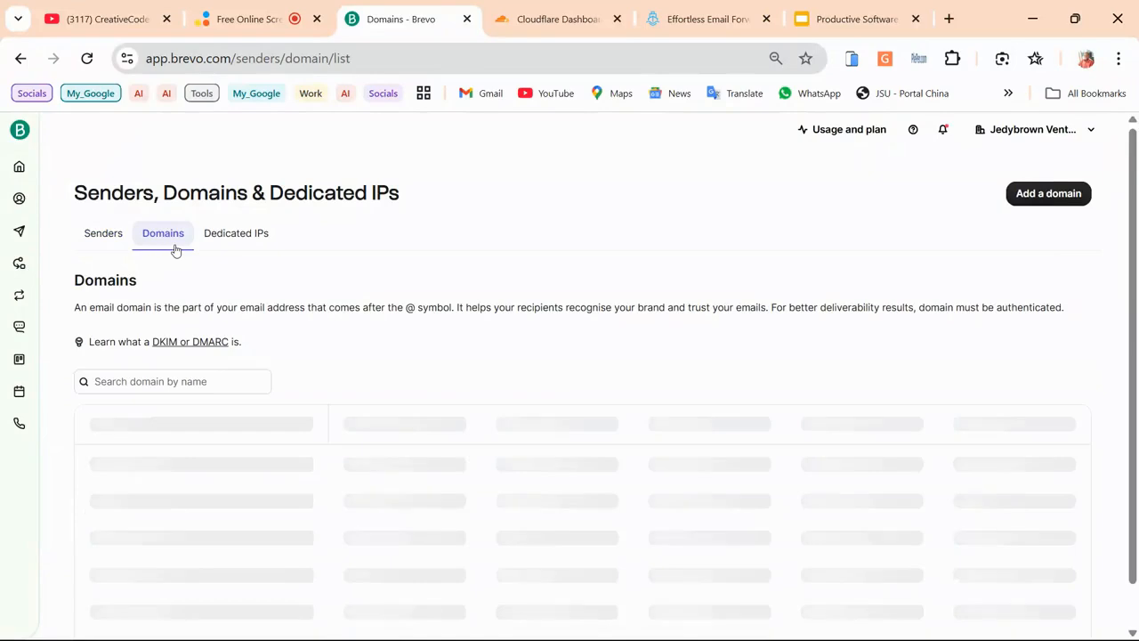
{"action": "left_click", "coordinate": [173, 378]}
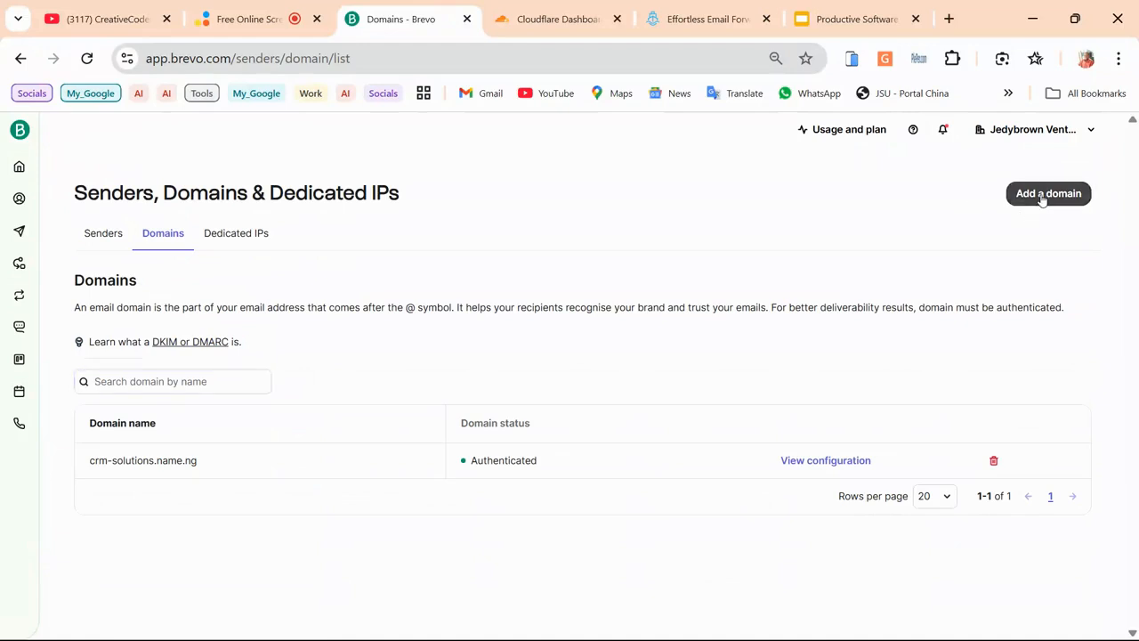
Re-add jedidiahsolomon.name.ng as a sending domain using the autofill suggestion
{"action": "left_click", "coordinate": [1042, 198]}
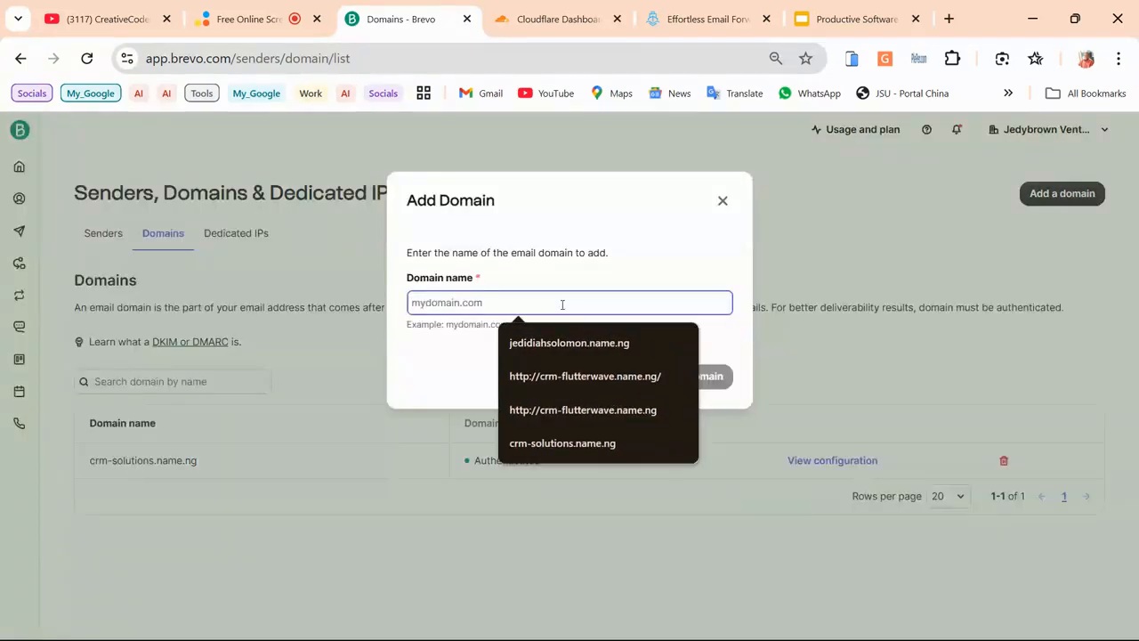
{"action": "left_click", "coordinate": [583, 343]}
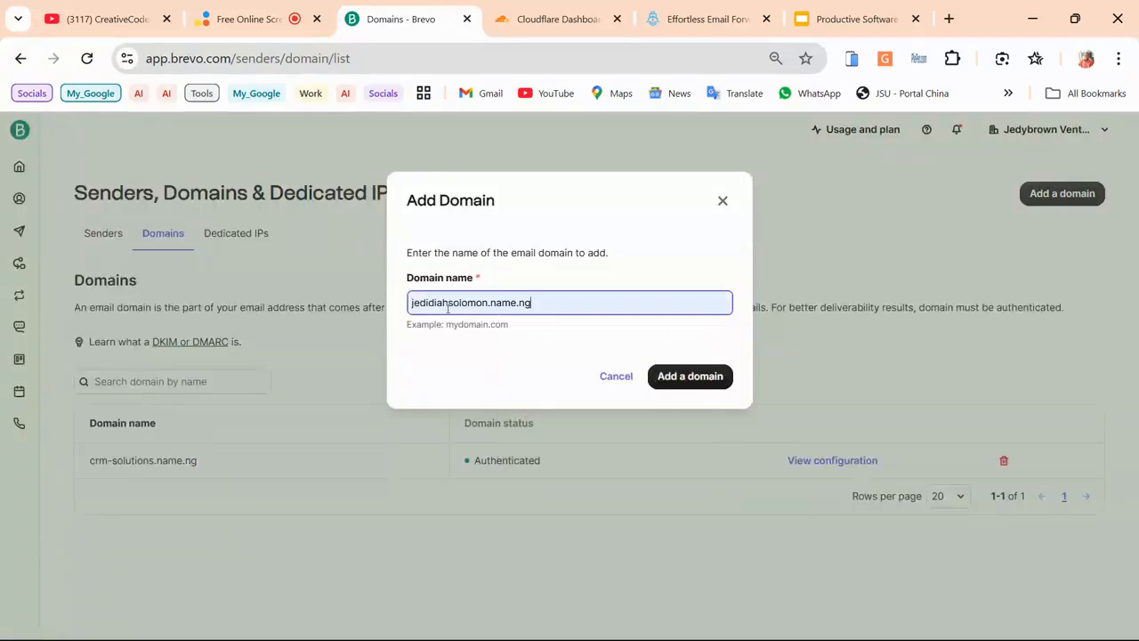
{"action": "left_click", "coordinate": [669, 380]}
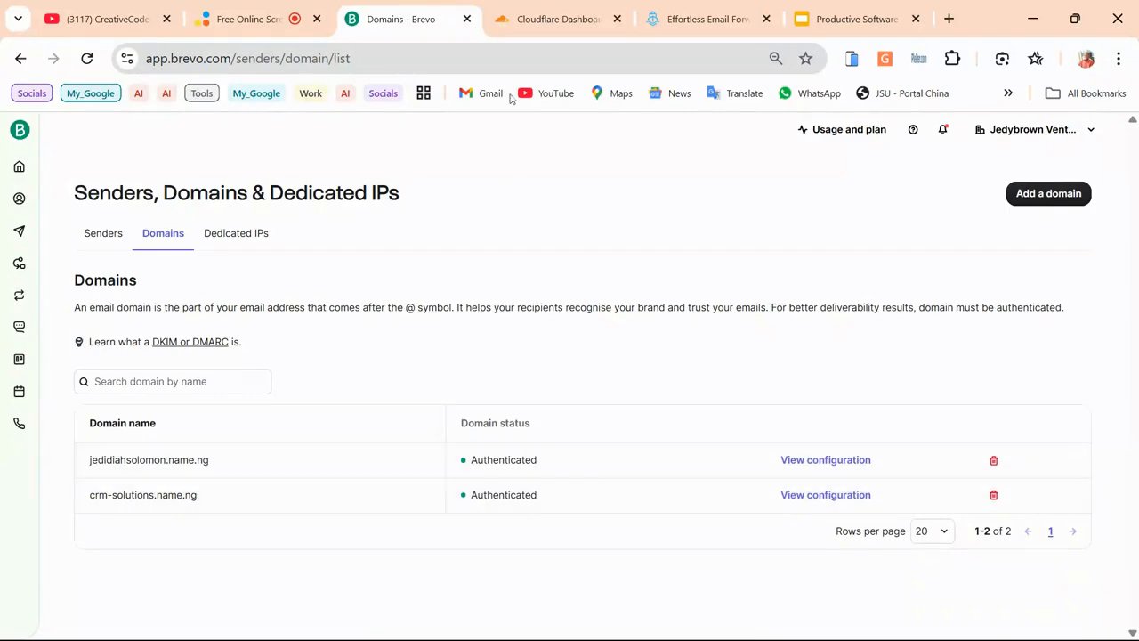
In Cloudflare DNS, select the brevo1 and brevo2 domainkey CNAMEs and the brevo-code TXT record
{"action": "left_click", "coordinate": [532, 28]}
{"action": "scroll", "coordinate": [433, 330], "scroll_direction": "down", "scroll_amount": 3}
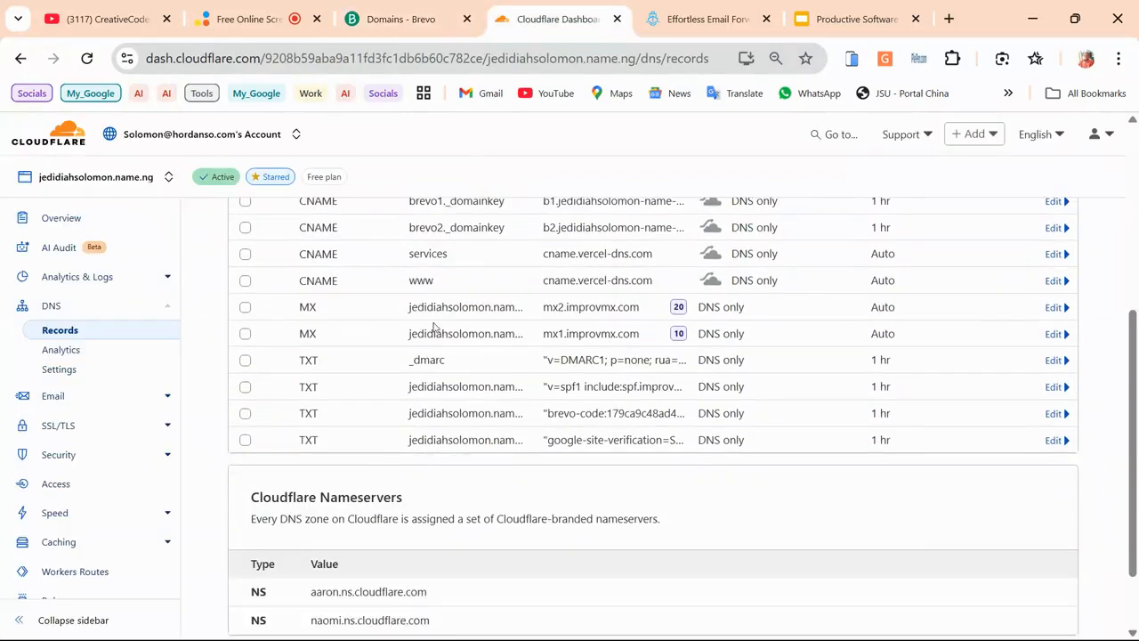
{"action": "scroll", "coordinate": [401, 332], "scroll_direction": "up", "scroll_amount": 2}
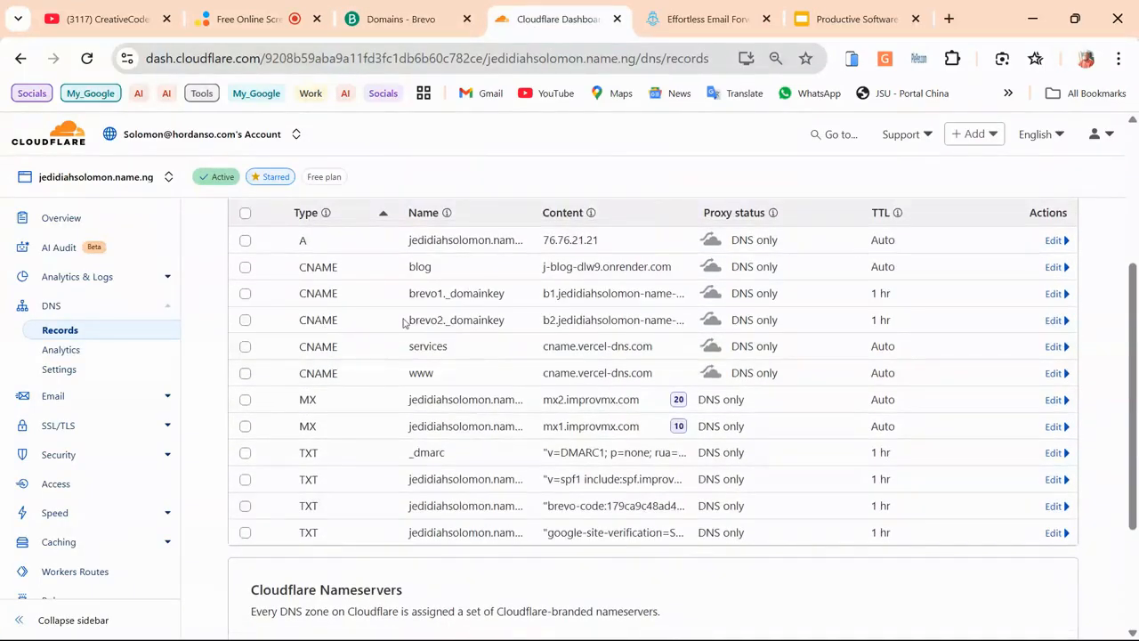
{"action": "left_click", "coordinate": [396, 19]}
{"action": "left_click", "coordinate": [547, 18]}
{"action": "scroll", "coordinate": [359, 323], "scroll_direction": "up", "scroll_amount": 1}
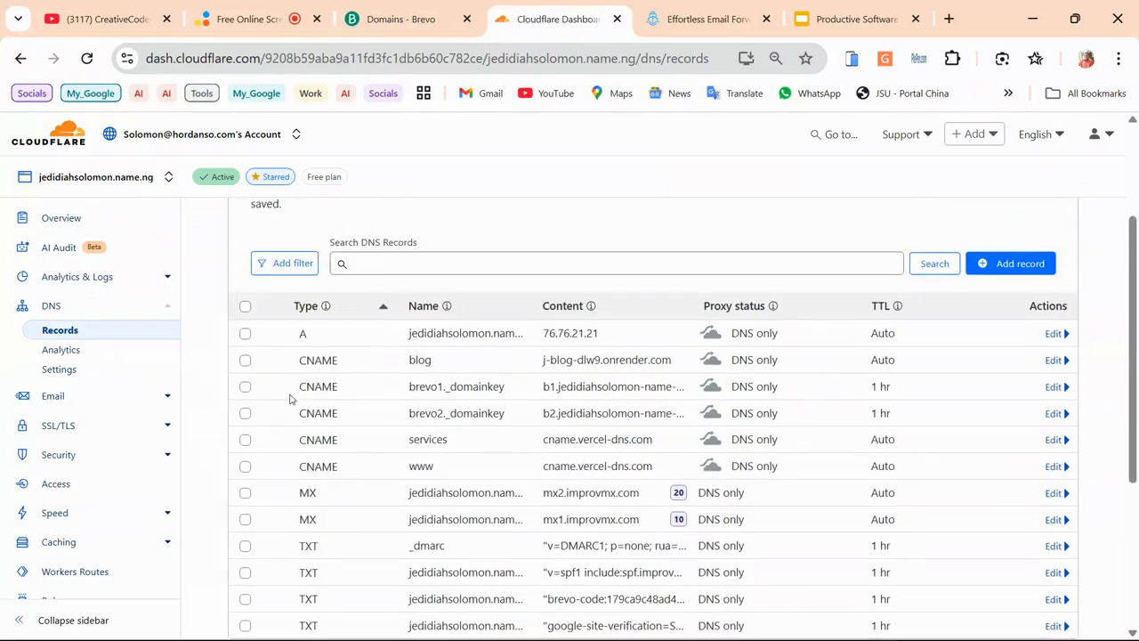
{"action": "left_click", "coordinate": [245, 414]}
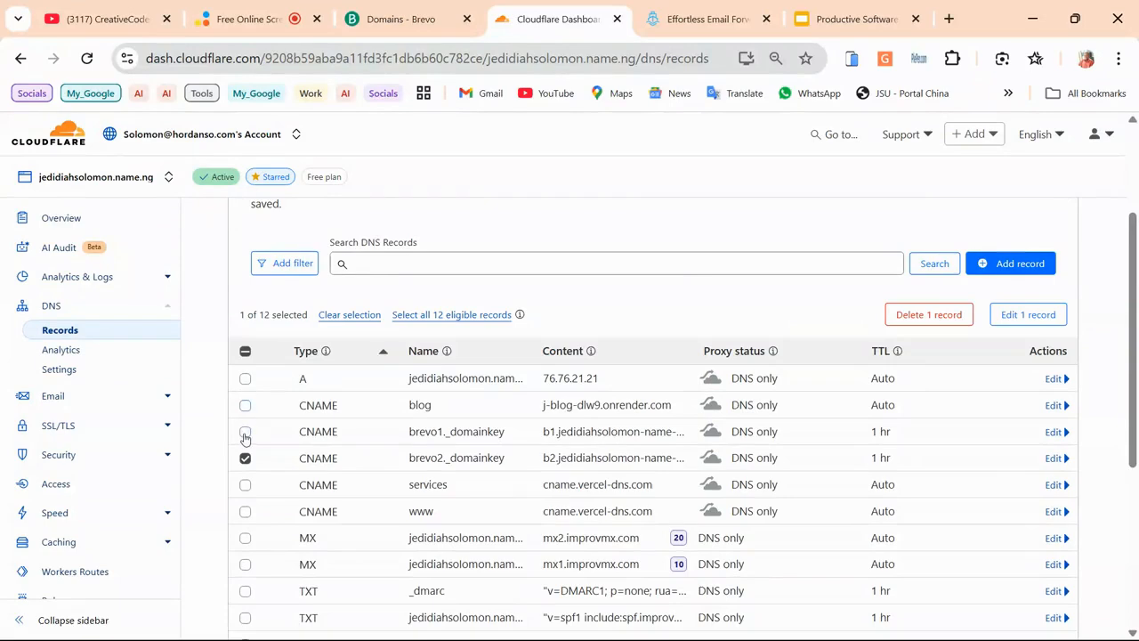
{"action": "left_click", "coordinate": [245, 434]}
{"action": "scroll", "coordinate": [245, 434], "scroll_direction": "down", "scroll_amount": 2}
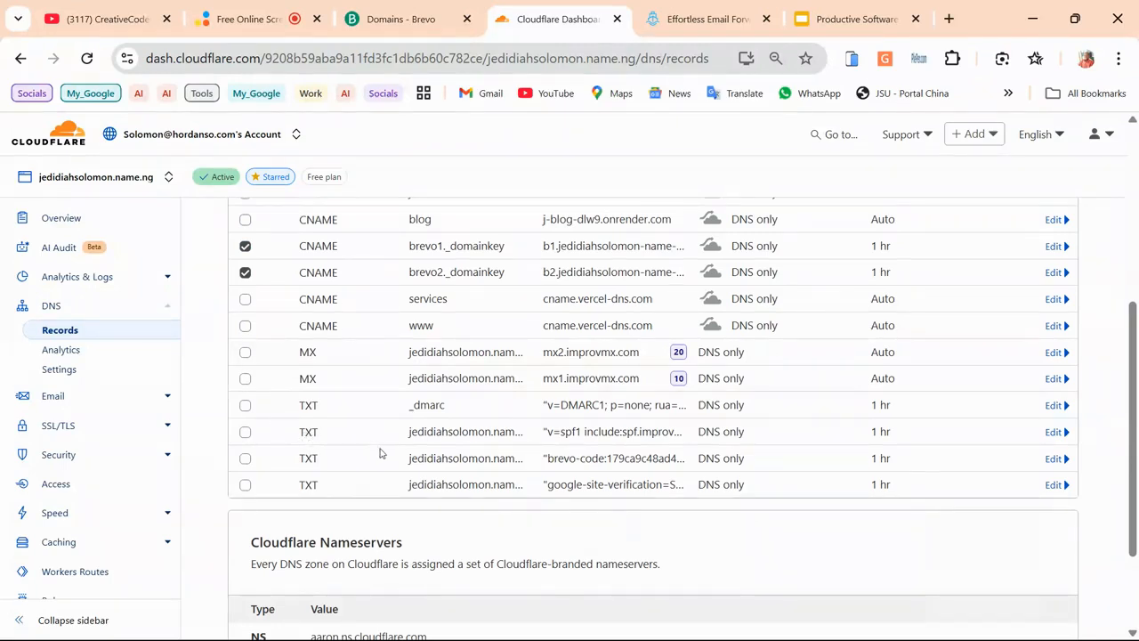
{"action": "left_click", "coordinate": [246, 460]}
Review the SPF and google-site-verification records, then edit and save the _dmarc record
{"action": "left_click", "coordinate": [1053, 433]}
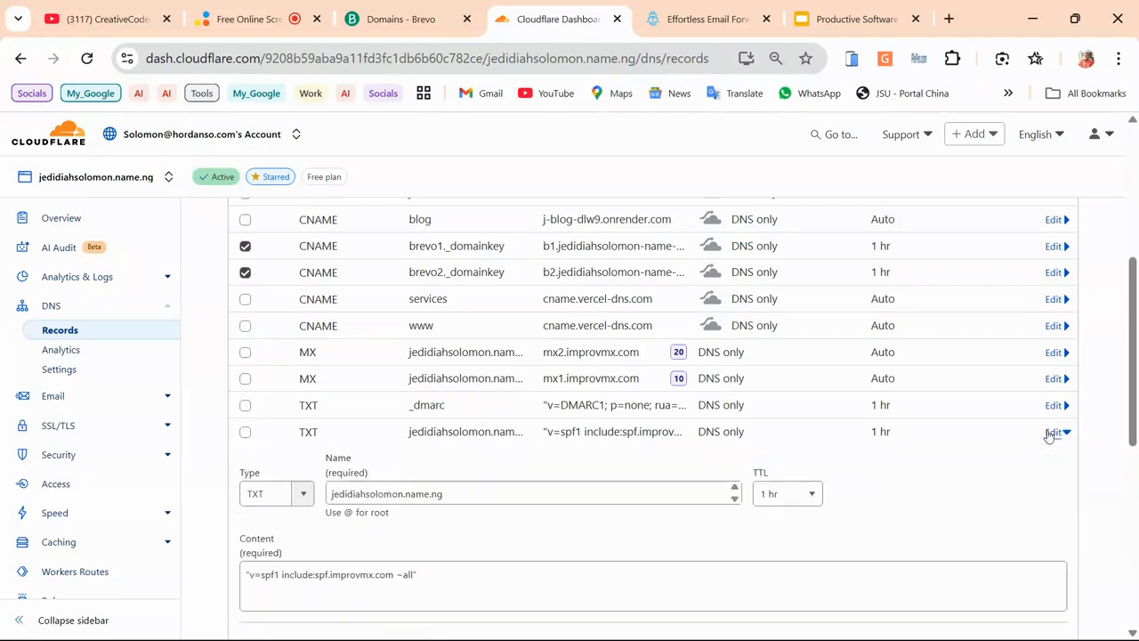
{"action": "scroll", "coordinate": [470, 378], "scroll_direction": "up", "scroll_amount": 3}
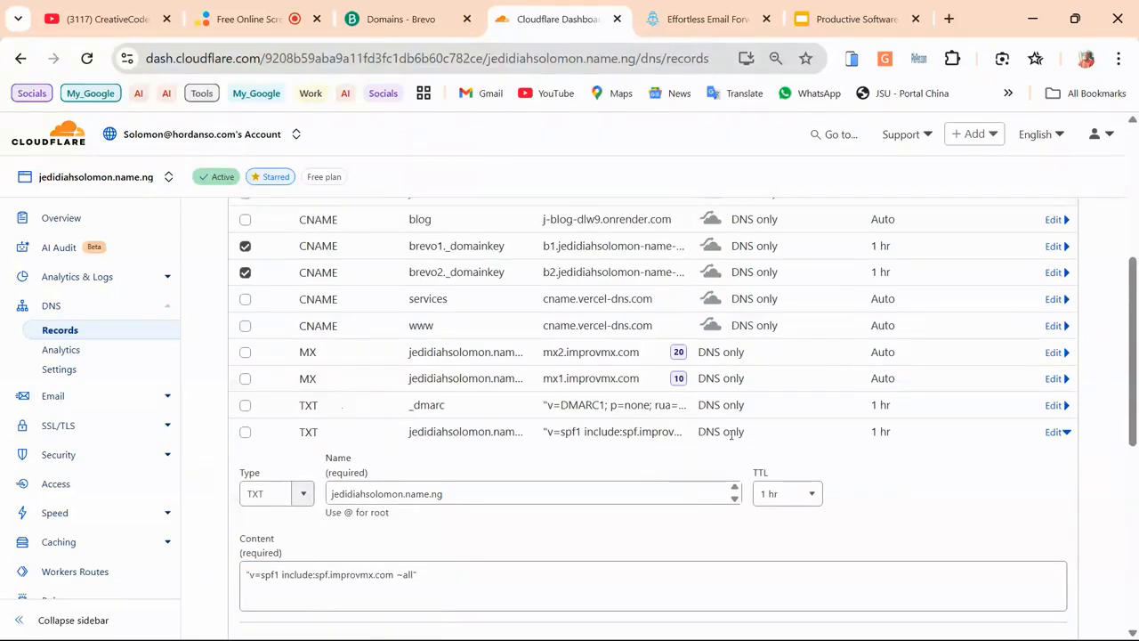
{"action": "left_click", "coordinate": [1053, 434]}
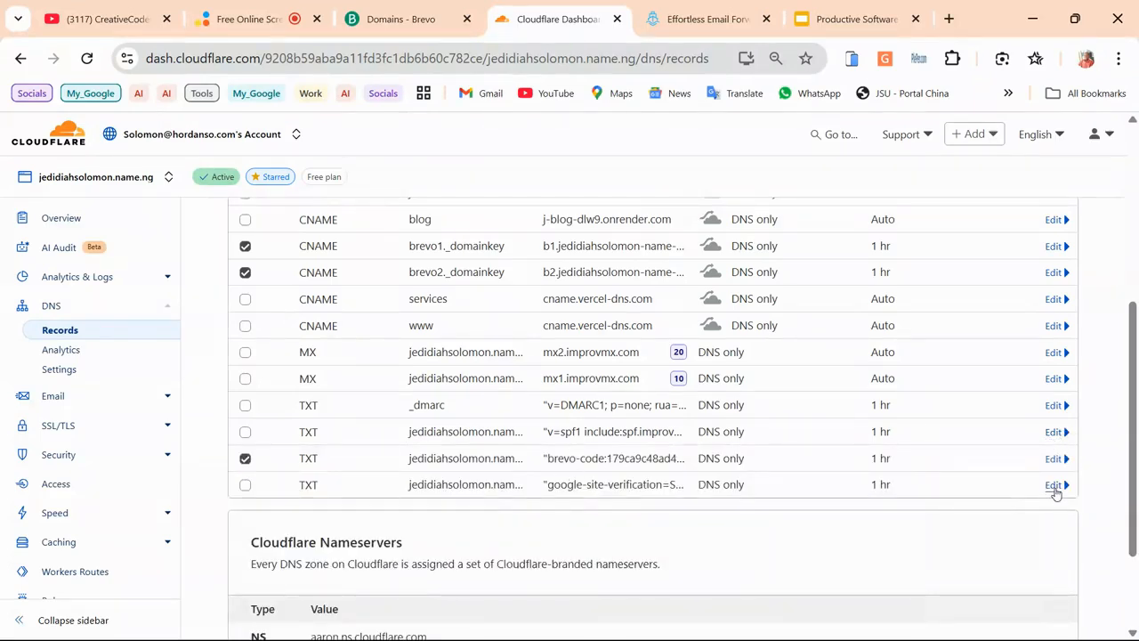
{"action": "left_click", "coordinate": [1054, 487]}
{"action": "scroll", "coordinate": [588, 454], "scroll_direction": "down", "scroll_amount": 1}
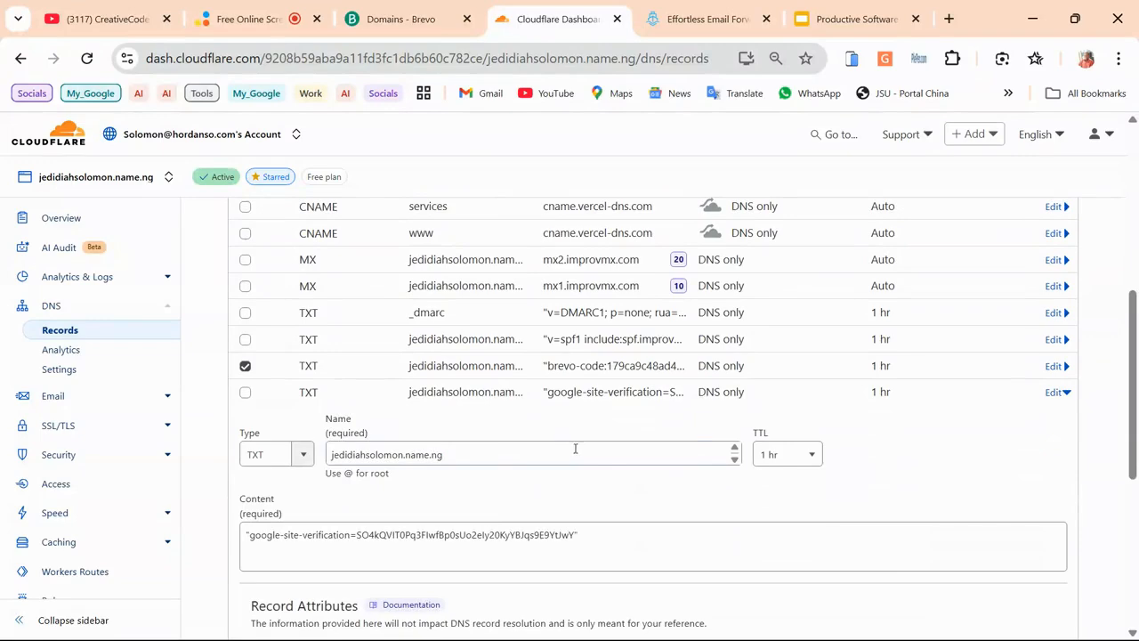
{"action": "scroll", "coordinate": [757, 442], "scroll_direction": "up", "scroll_amount": 1}
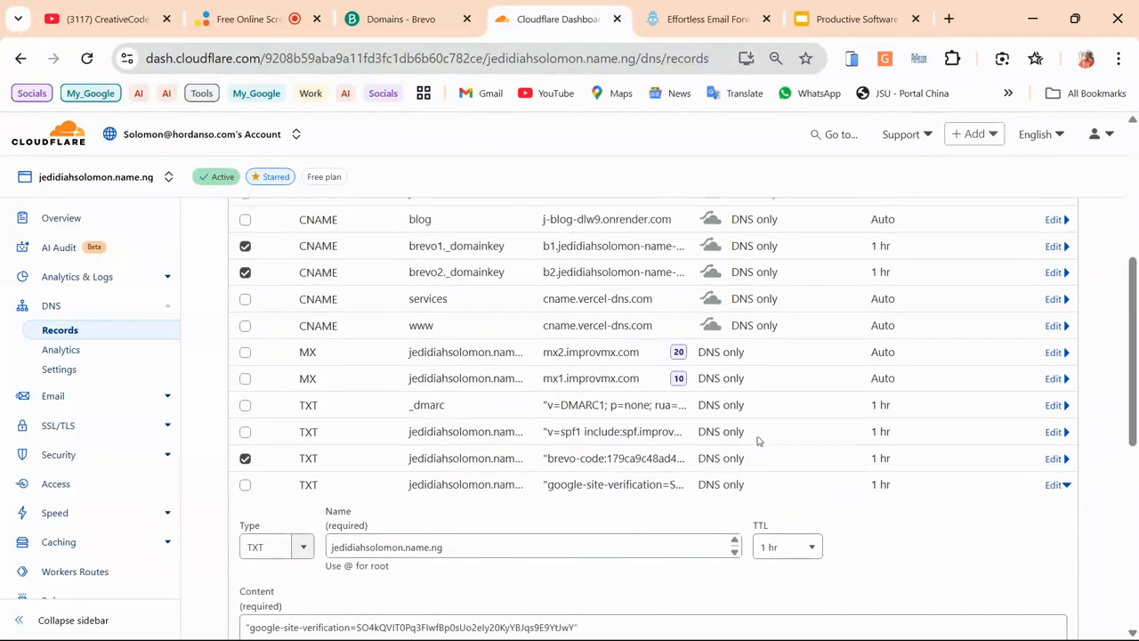
{"action": "scroll", "coordinate": [614, 429], "scroll_direction": "up", "scroll_amount": 1}
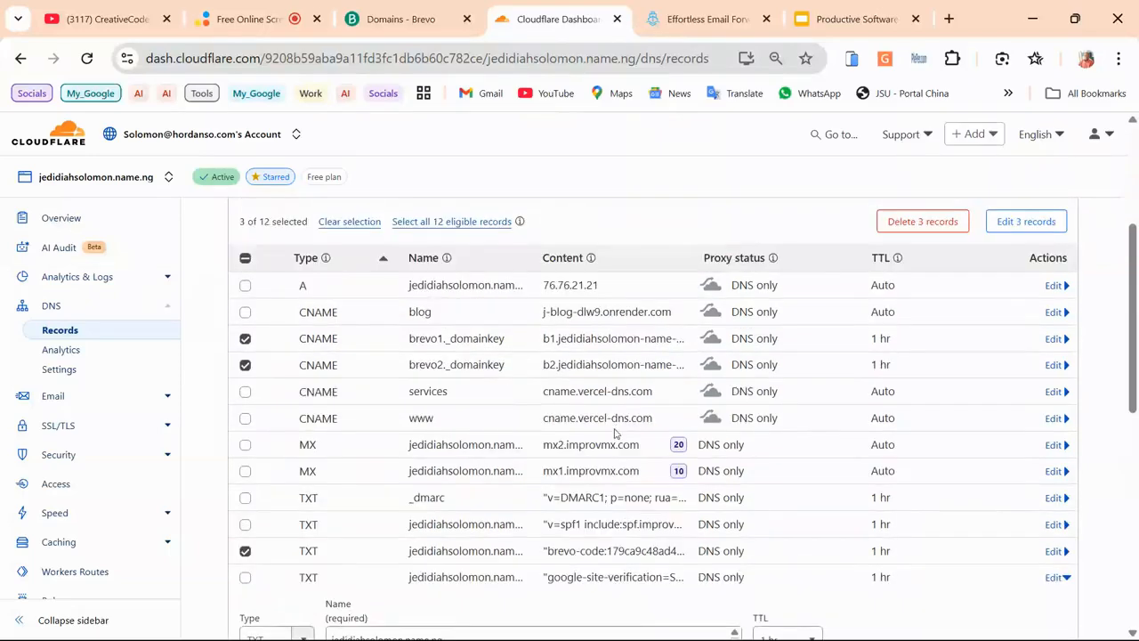
{"action": "scroll", "coordinate": [614, 433], "scroll_direction": "down", "scroll_amount": 1}
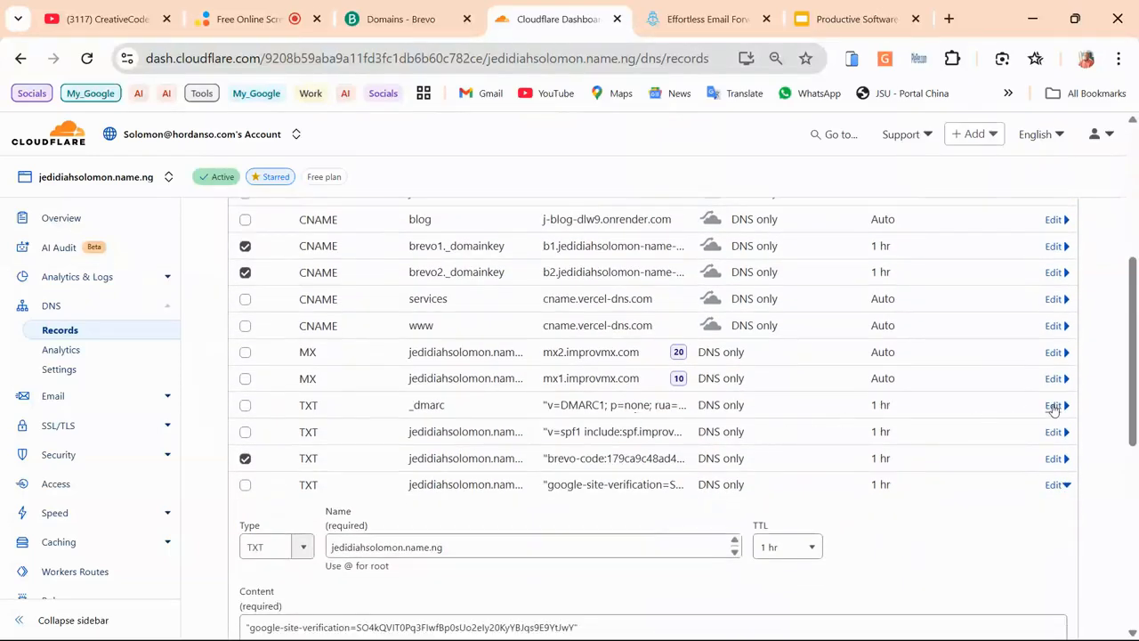
{"action": "left_click", "coordinate": [1053, 406]}
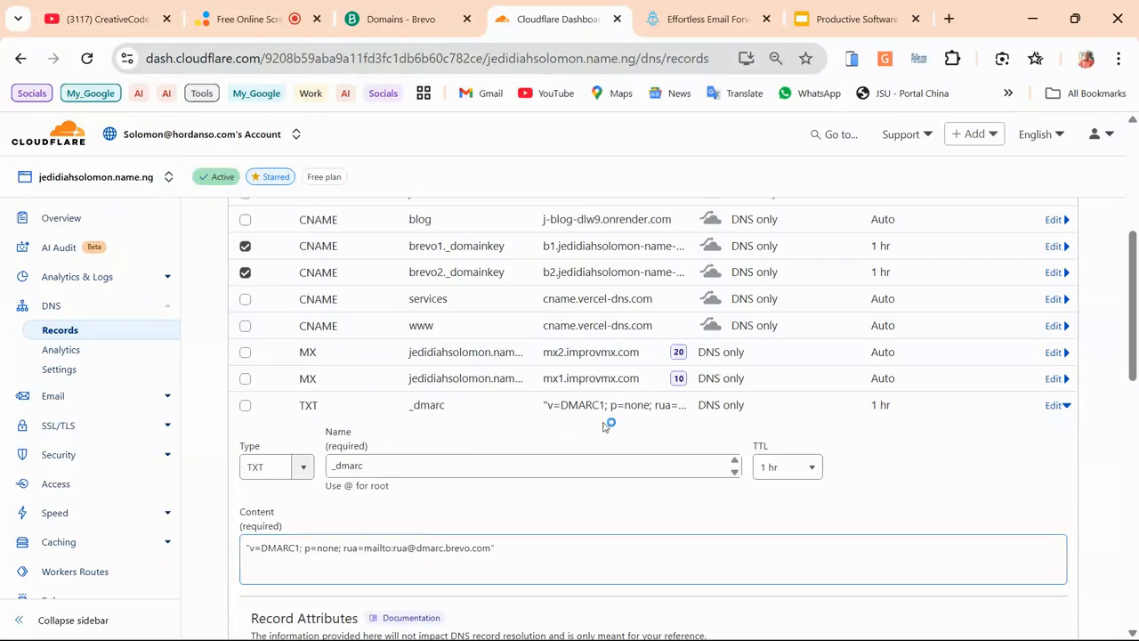
{"action": "scroll", "coordinate": [525, 401], "scroll_direction": "up", "scroll_amount": 1}
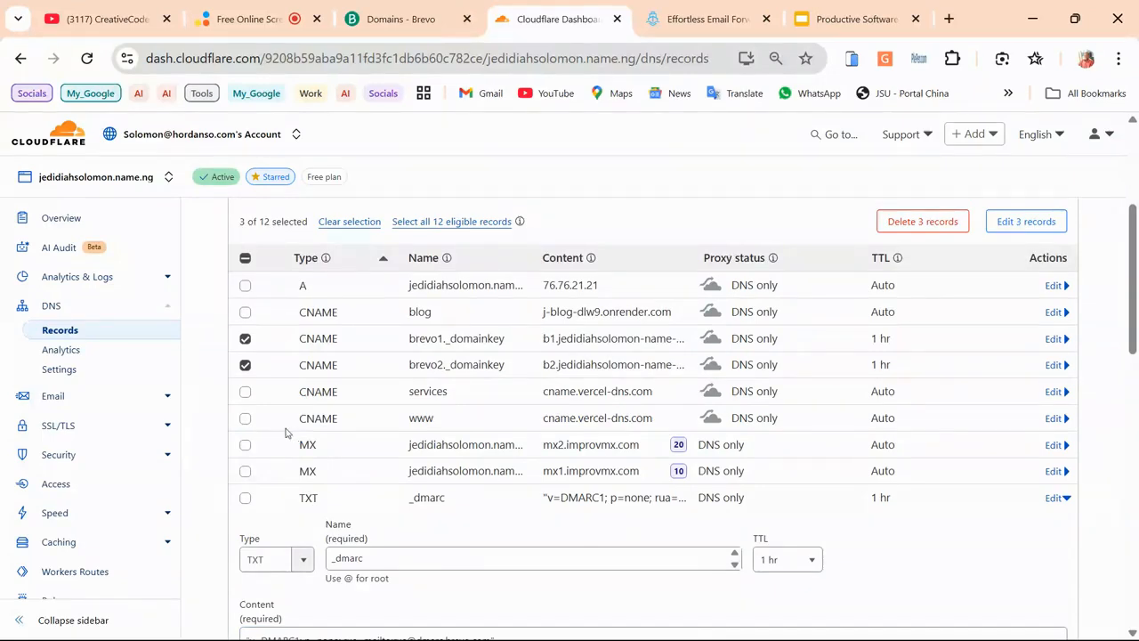
{"action": "scroll", "coordinate": [285, 432], "scroll_direction": "down", "scroll_amount": 1}
{"action": "scroll", "coordinate": [868, 448], "scroll_direction": "down", "scroll_amount": 2}
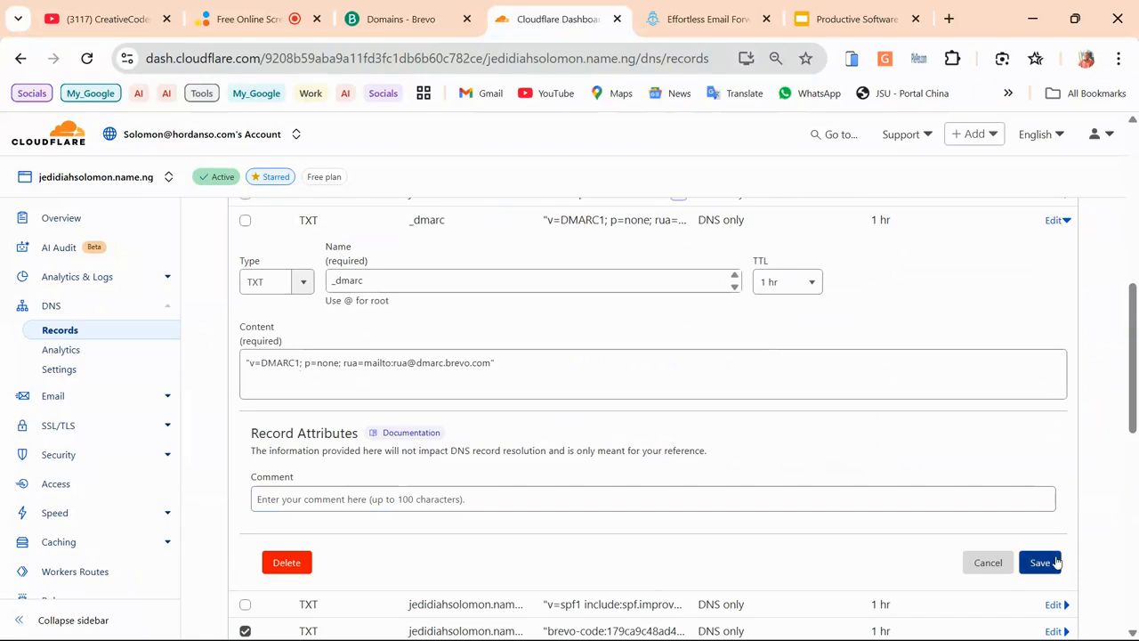
{"action": "left_click", "coordinate": [1057, 561]}
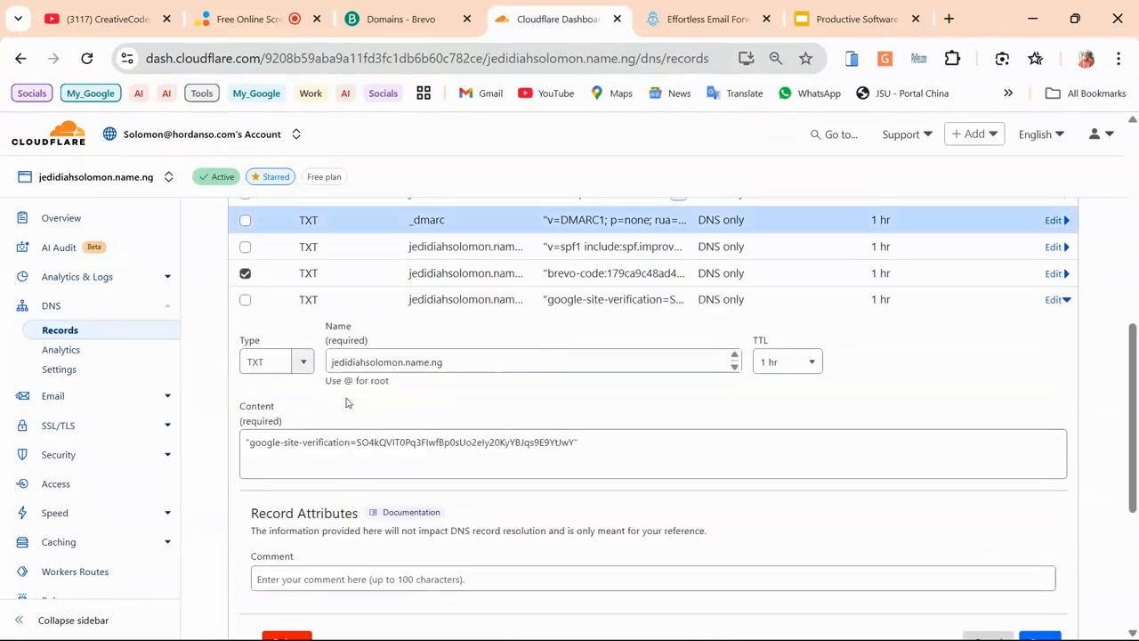
{"action": "scroll", "coordinate": [325, 399], "scroll_direction": "up", "scroll_amount": 1}
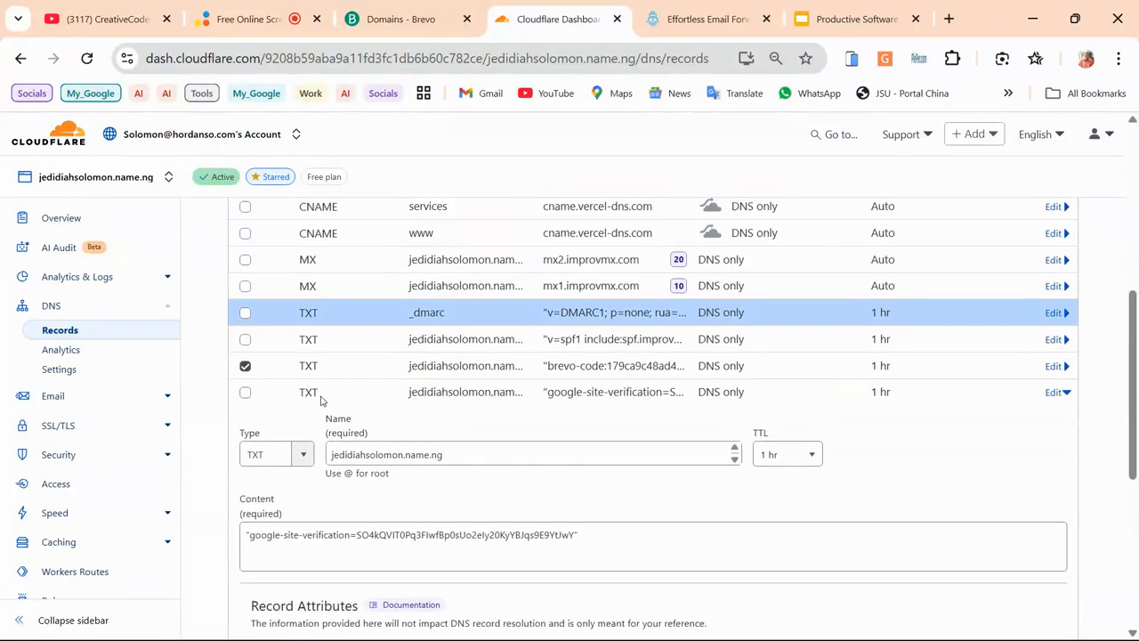
Add _dmarc to the selection and delete all four records, confirming with DELETE
{"action": "left_click", "coordinate": [245, 314]}
{"action": "scroll", "coordinate": [331, 338], "scroll_direction": "up", "scroll_amount": 1}
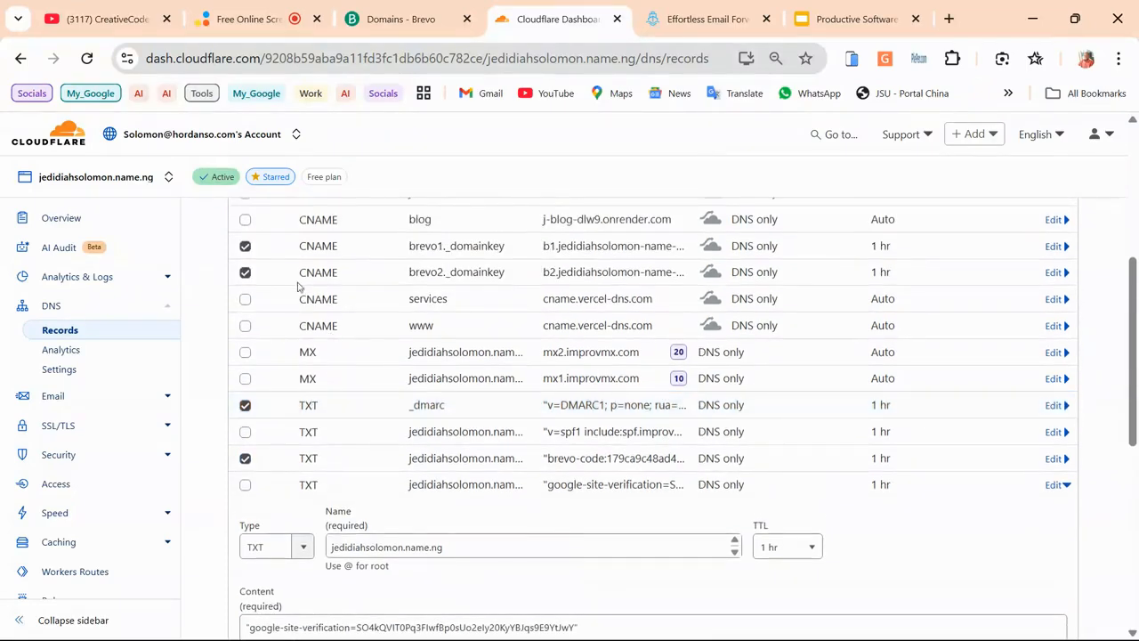
{"action": "scroll", "coordinate": [511, 330], "scroll_direction": "down", "scroll_amount": 4}
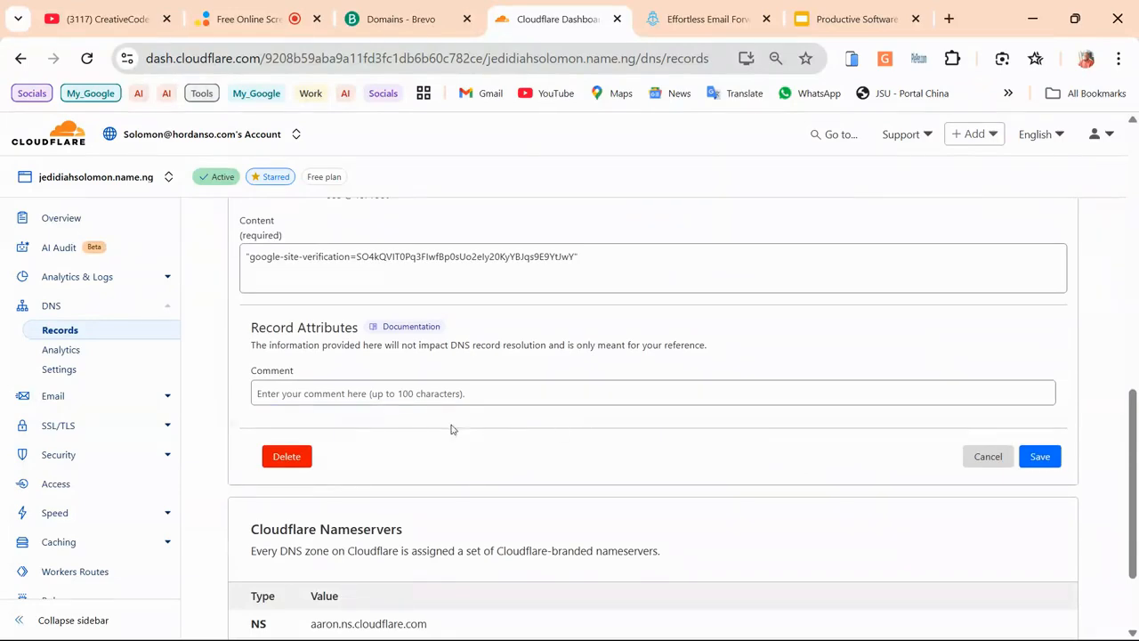
{"action": "scroll", "coordinate": [356, 434], "scroll_direction": "up", "scroll_amount": 5}
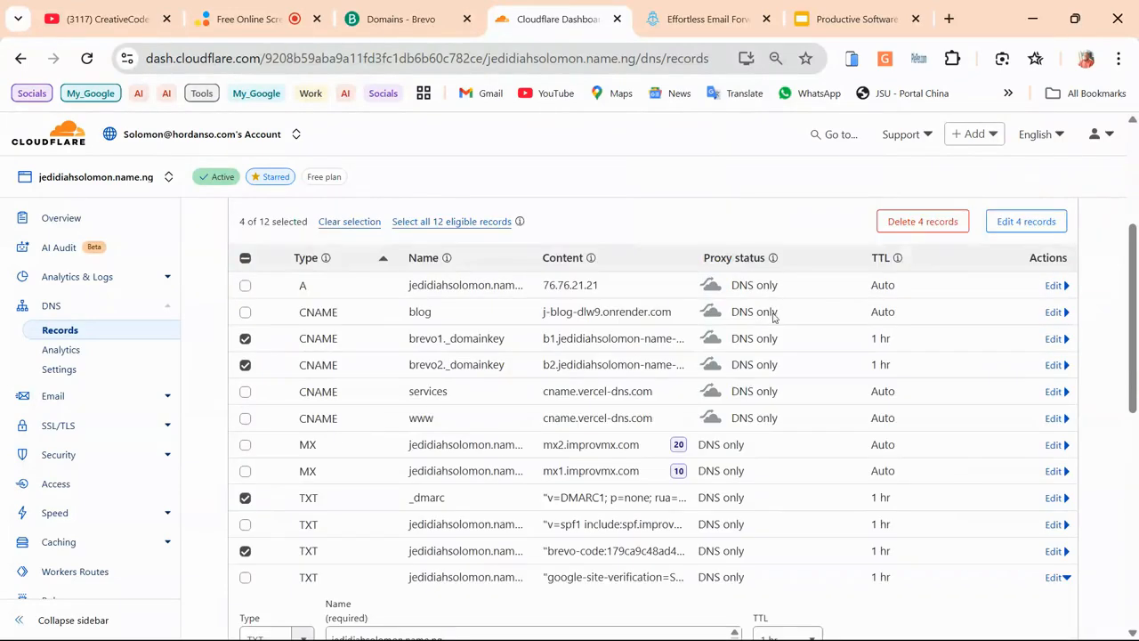
{"action": "left_click", "coordinate": [923, 222]}
{"action": "left_click", "coordinate": [634, 397]}
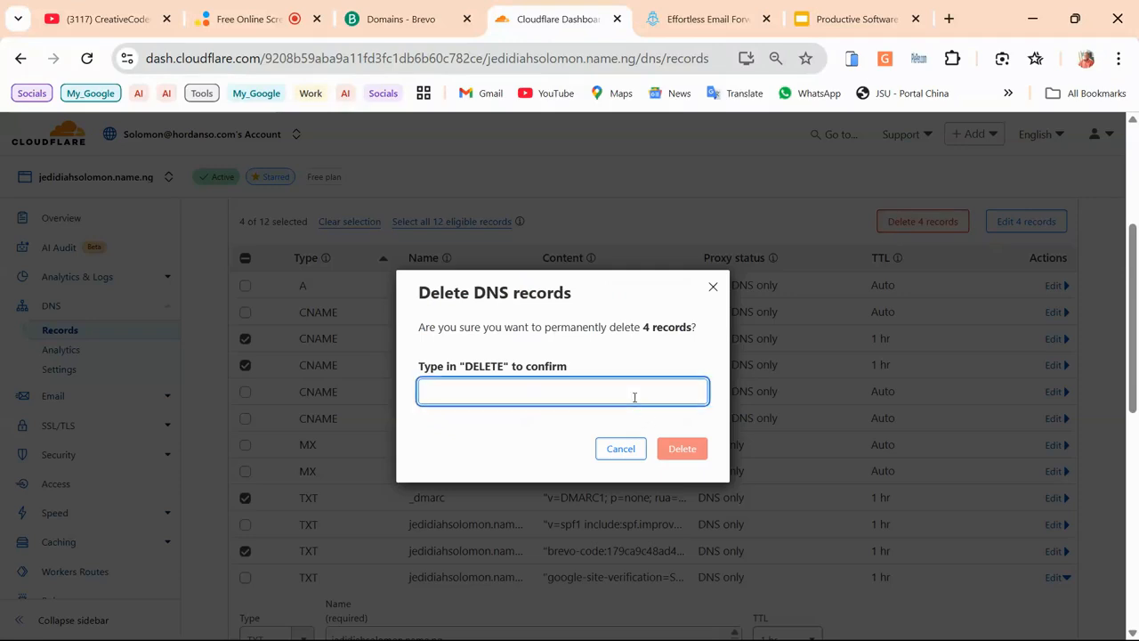
{"action": "type", "text": "DELETE"}
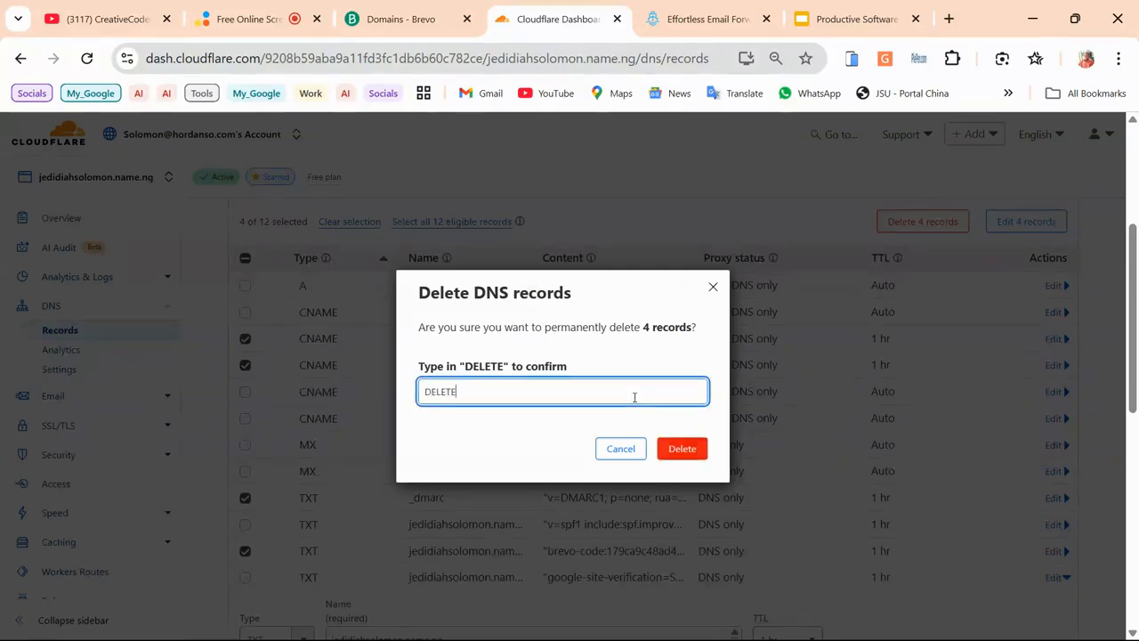
{"action": "left_click", "coordinate": [699, 450]}
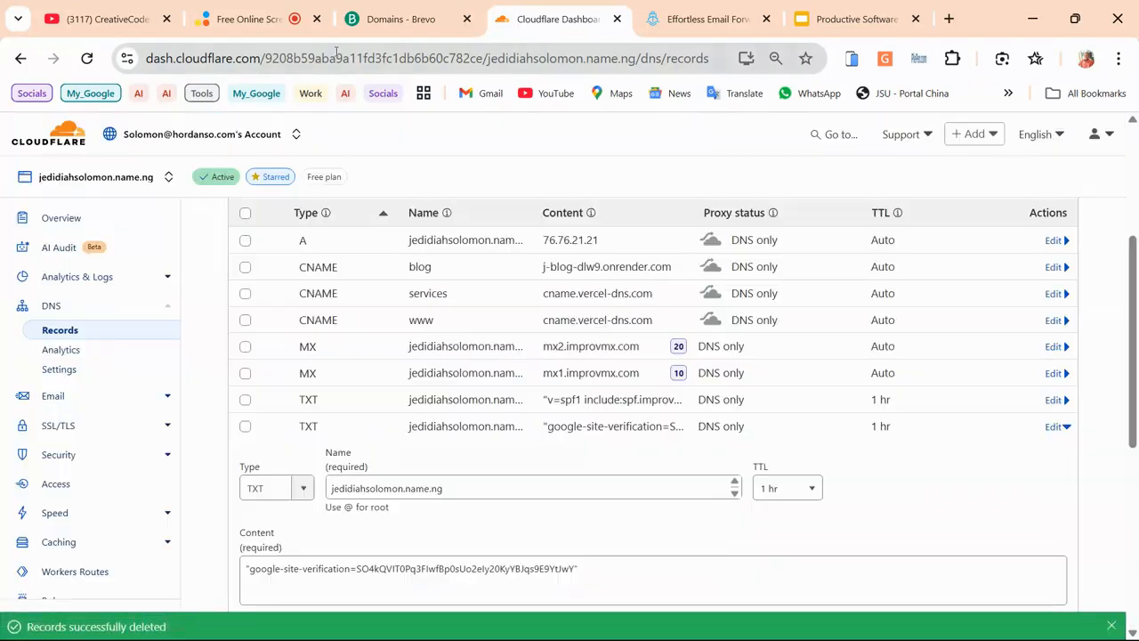
{"action": "left_click", "coordinate": [385, 23]}
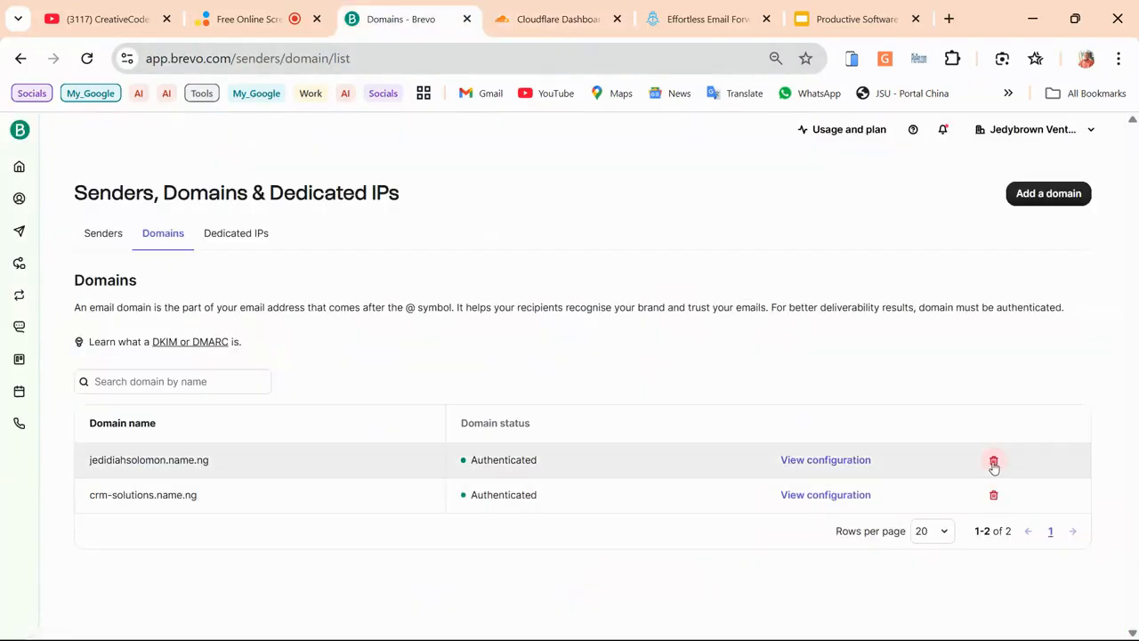
Delete jedidiahsolomon.name.ng from Brevo's domains and re-add it via the autofill suggestion
{"action": "left_click", "coordinate": [994, 461]}
{"action": "left_click", "coordinate": [745, 449]}
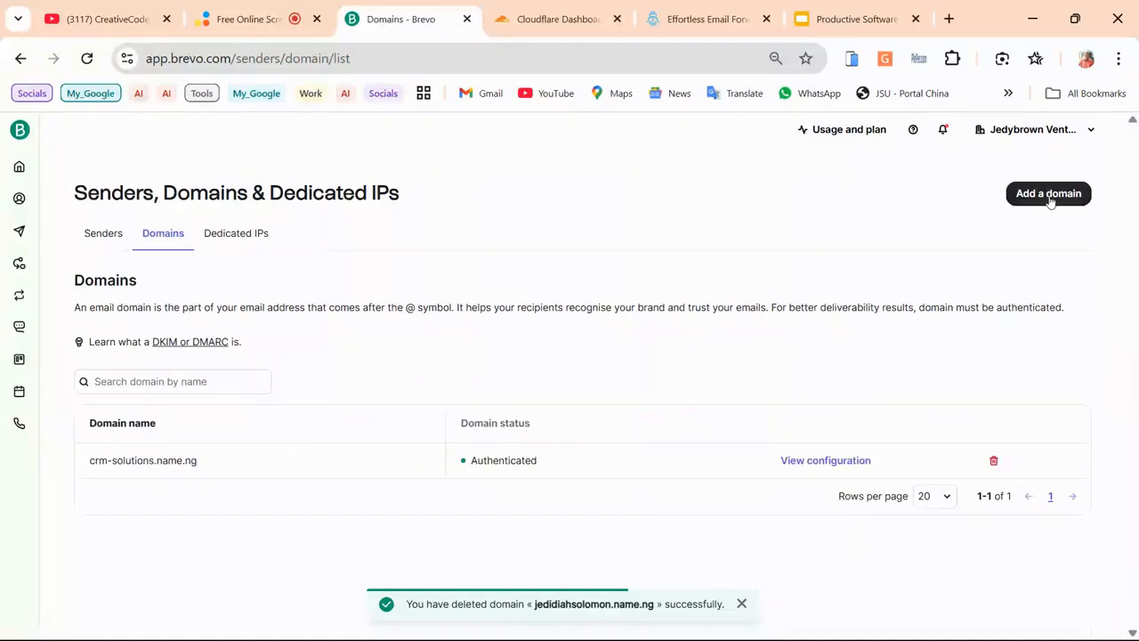
{"action": "left_click", "coordinate": [1049, 195]}
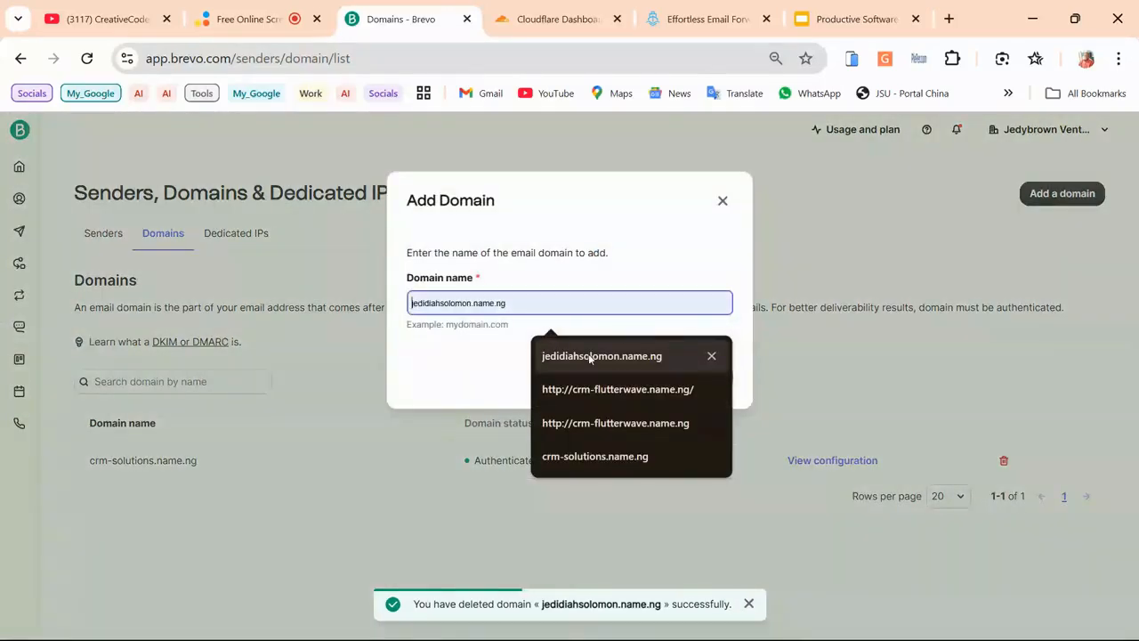
{"action": "left_click", "coordinate": [641, 353]}
{"action": "left_click", "coordinate": [694, 376]}
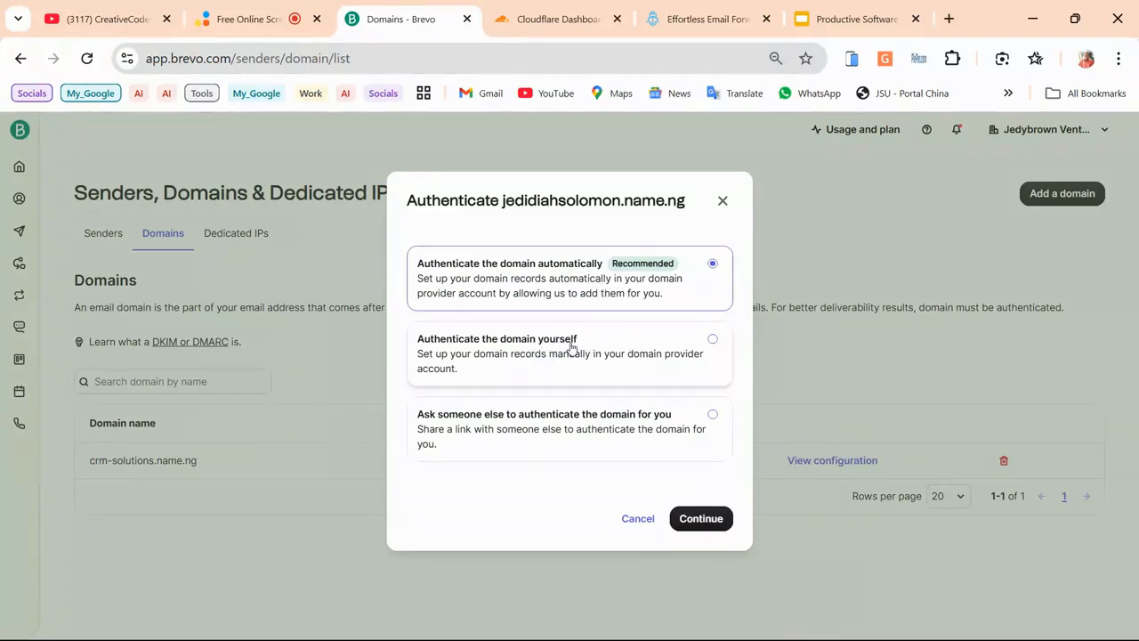
Run automatic authentication for jedidiahsolomon.name.ng, then reopen its authentication options from the domain list
{"action": "left_click", "coordinate": [658, 340]}
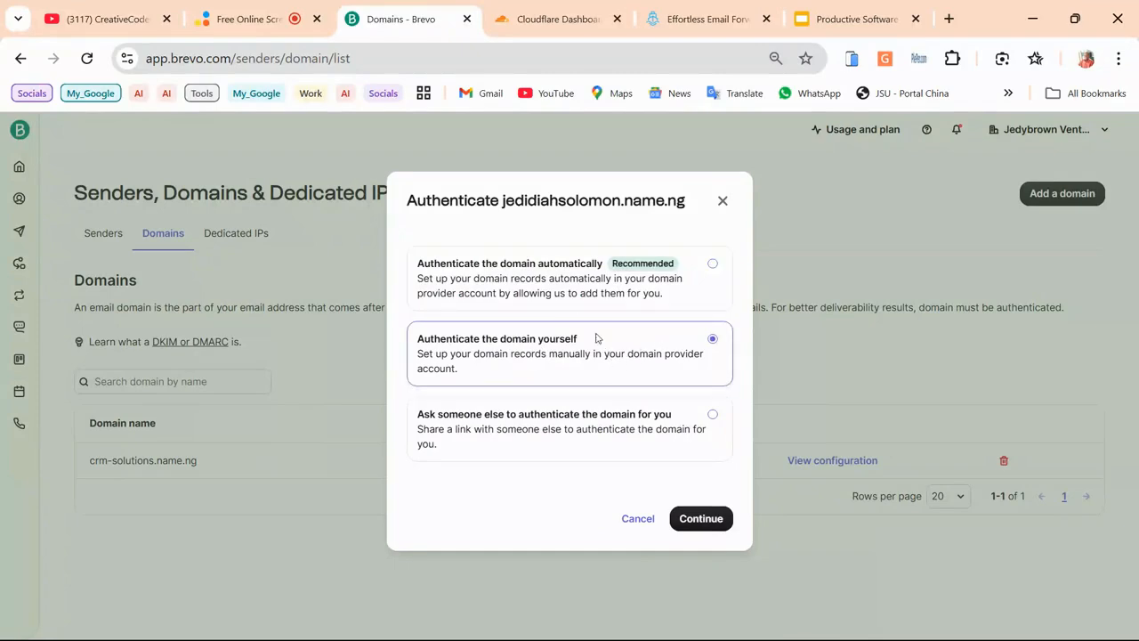
{"action": "left_click", "coordinate": [602, 301]}
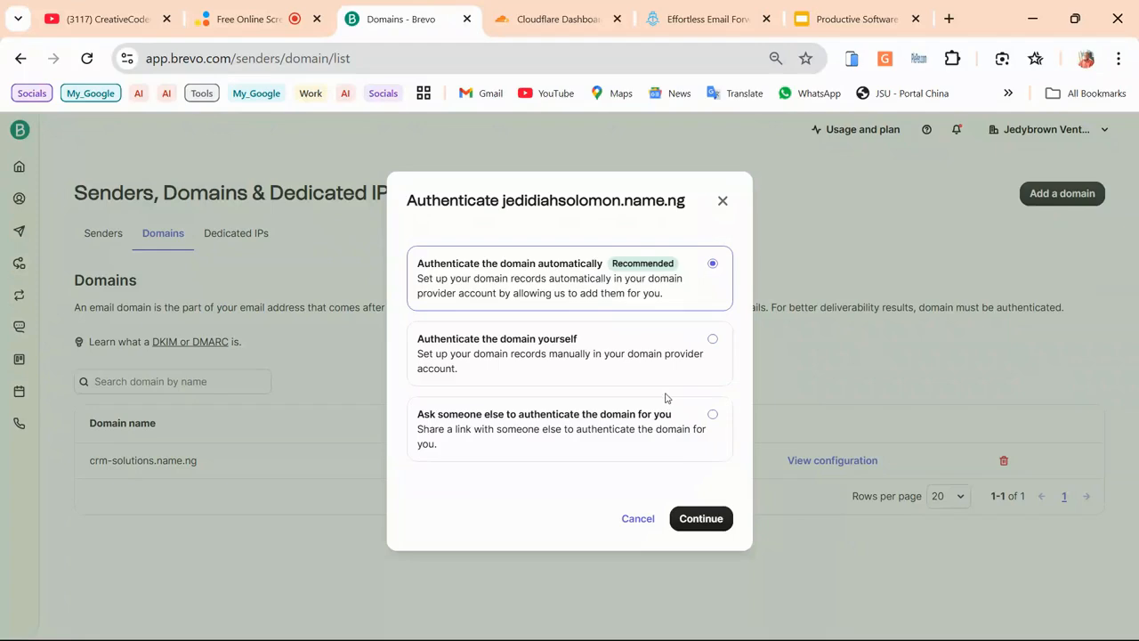
{"action": "left_click", "coordinate": [548, 11]}
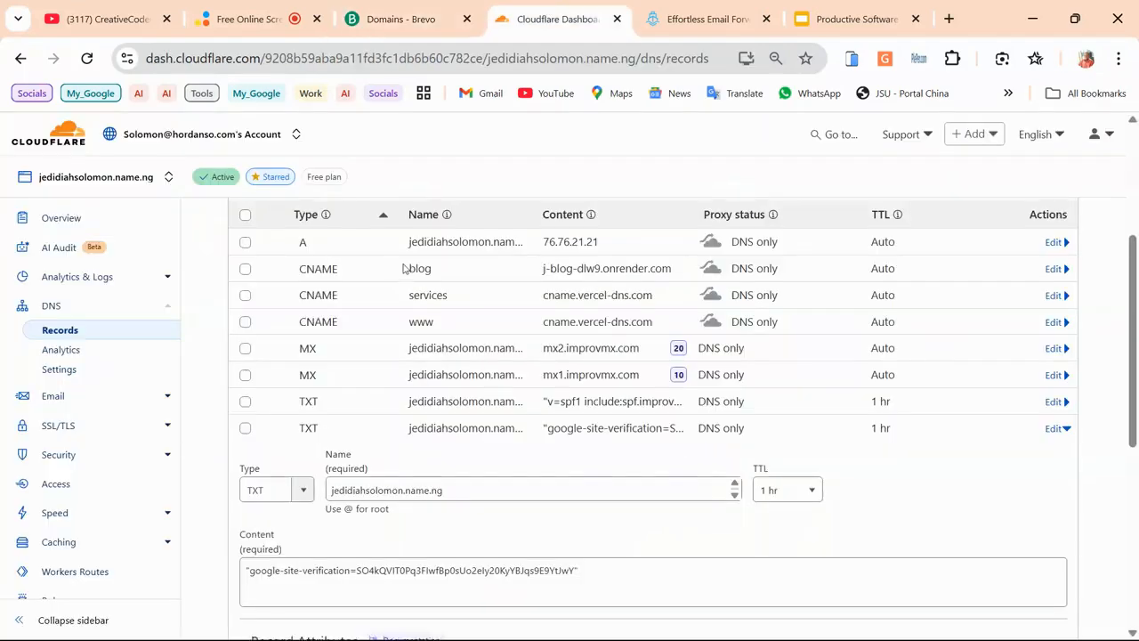
{"action": "scroll", "coordinate": [333, 273], "scroll_direction": "up", "scroll_amount": 3}
{"action": "left_click", "coordinate": [400, 18]}
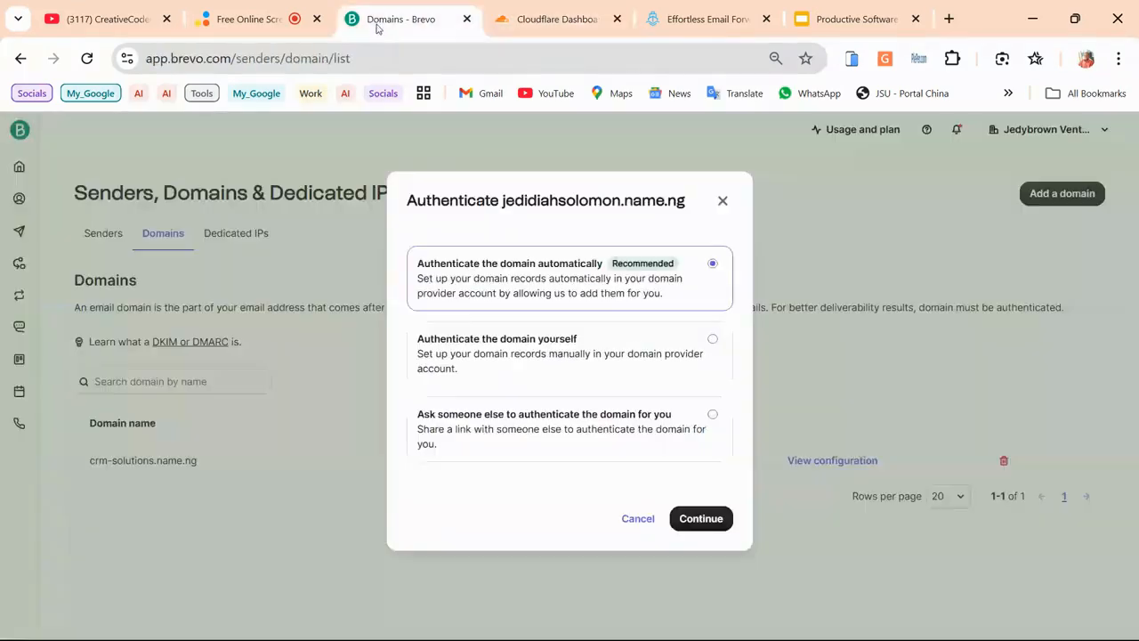
{"action": "left_click", "coordinate": [704, 520]}
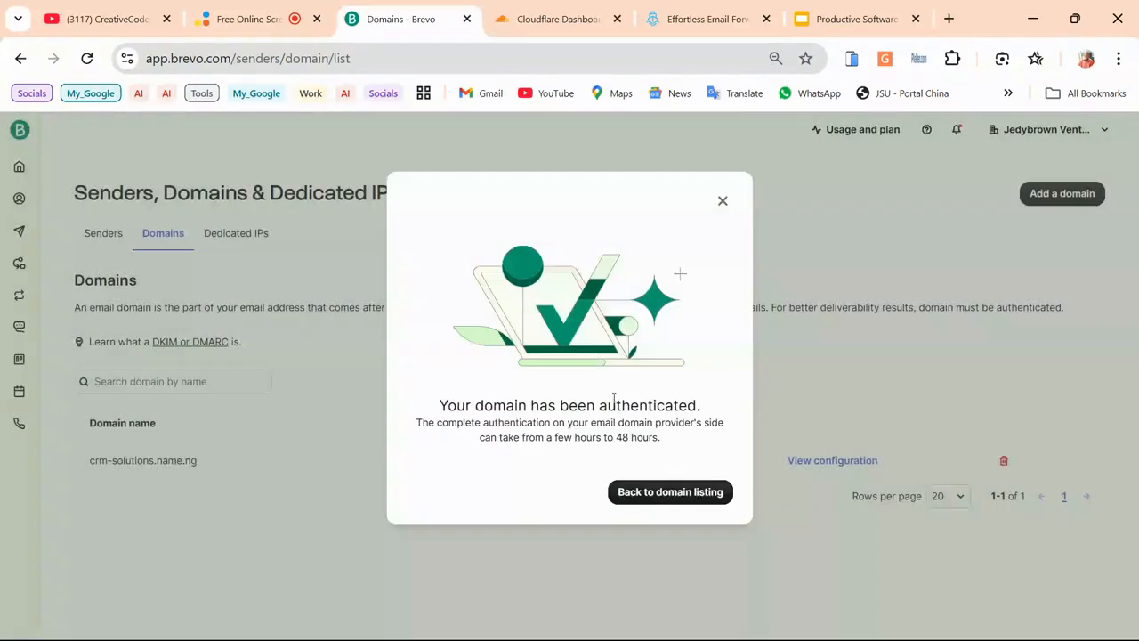
{"action": "left_click", "coordinate": [655, 493]}
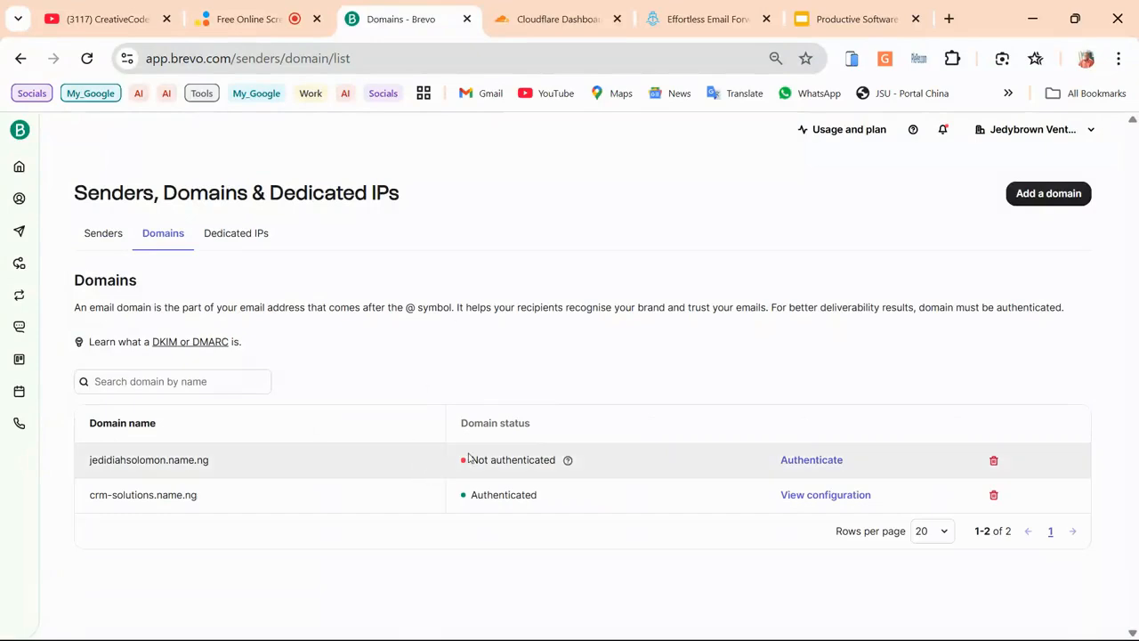
{"action": "left_click", "coordinate": [804, 462]}
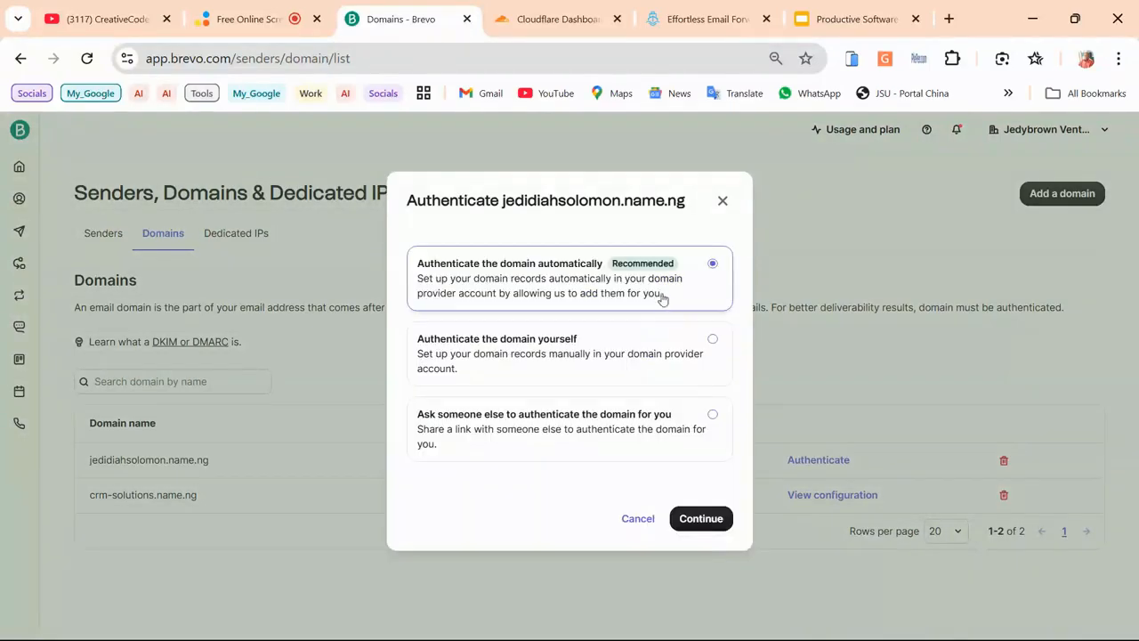
Continue automatic authentication and sign in on Cloudflare's Domain Connect page
{"action": "left_click", "coordinate": [697, 519]}
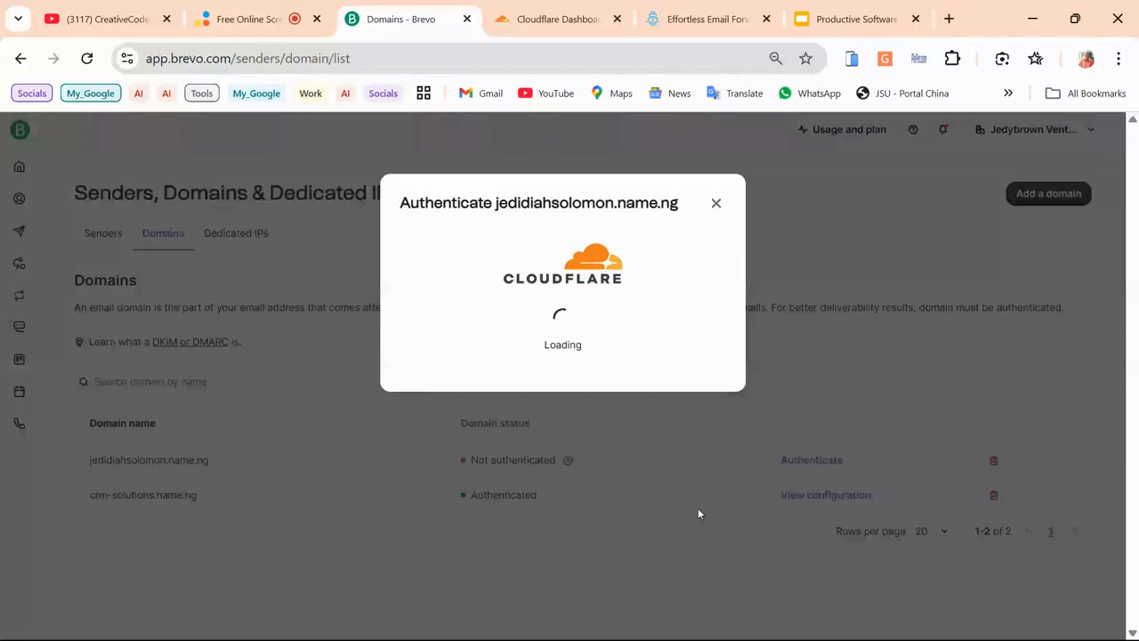
{"action": "left_click", "coordinate": [586, 322]}
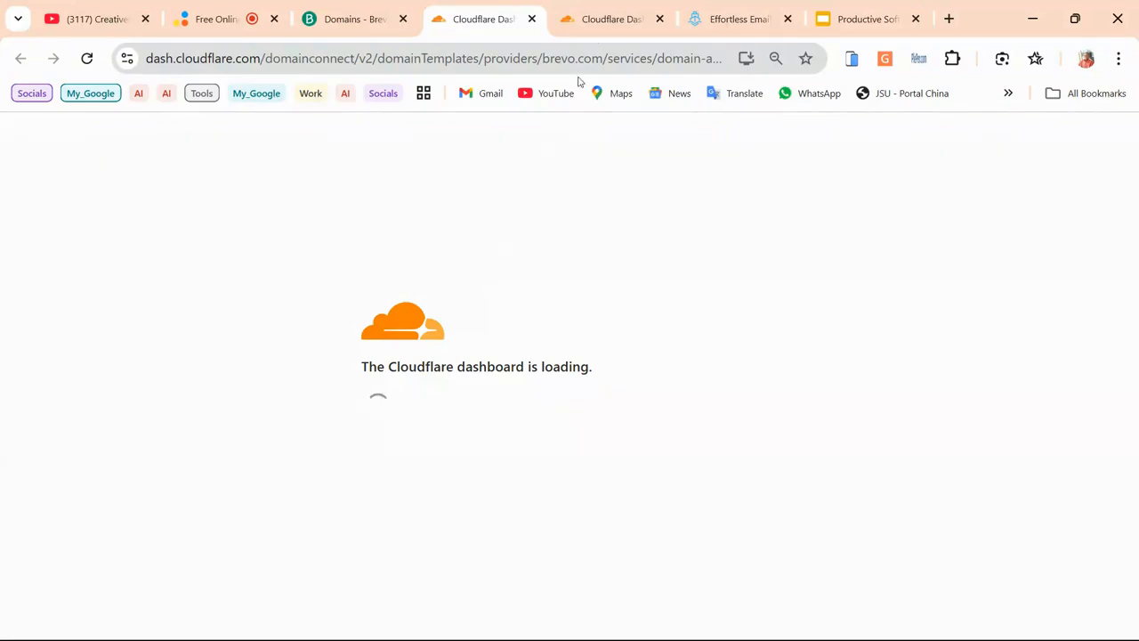
Authorize Brevo's four DNS records in Cloudflare and view Brevo's authentication confirmation
{"action": "left_click", "coordinate": [596, 23]}
{"action": "scroll", "coordinate": [472, 294], "scroll_direction": "down", "scroll_amount": 4}
{"action": "scroll", "coordinate": [478, 326], "scroll_direction": "up", "scroll_amount": 2}
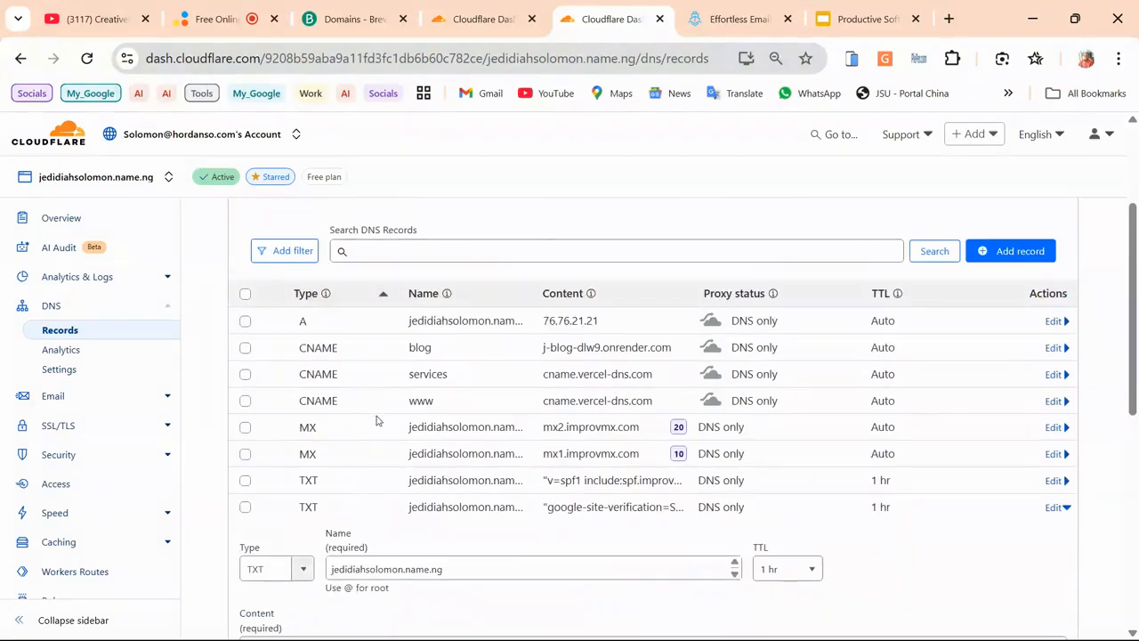
{"action": "left_click", "coordinate": [472, 22]}
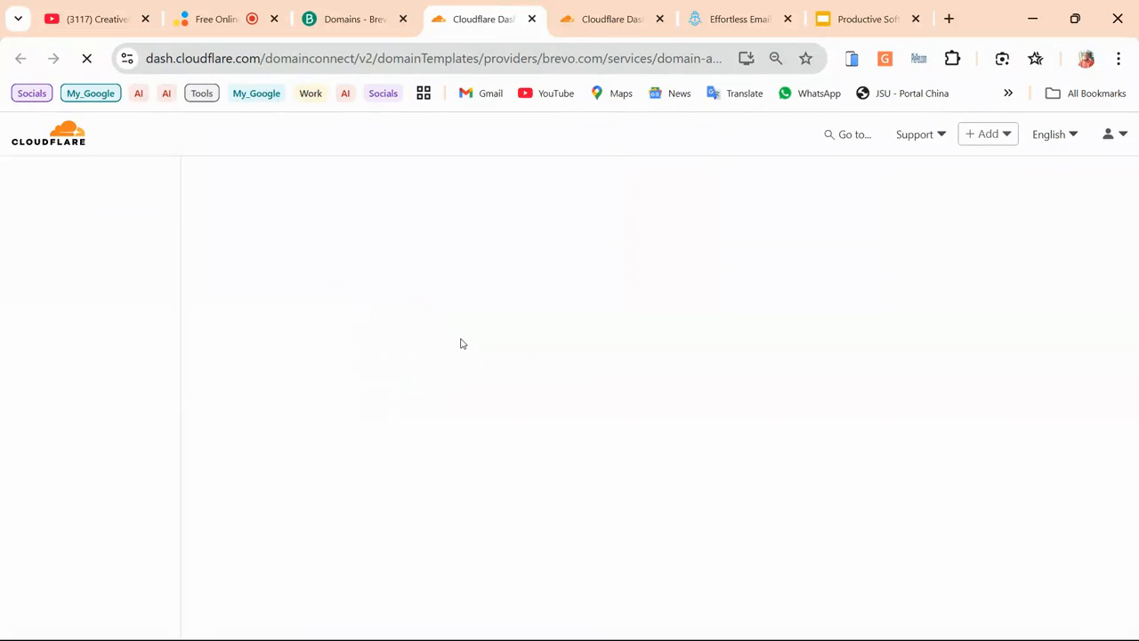
{"action": "left_click", "coordinate": [583, 25]}
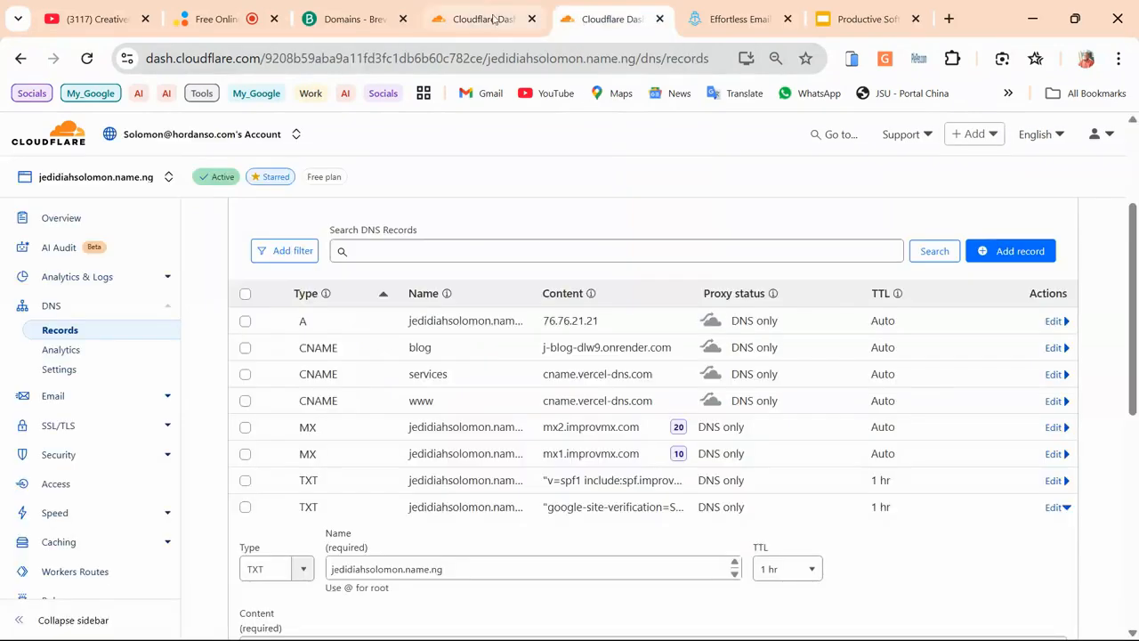
{"action": "left_click", "coordinate": [494, 20]}
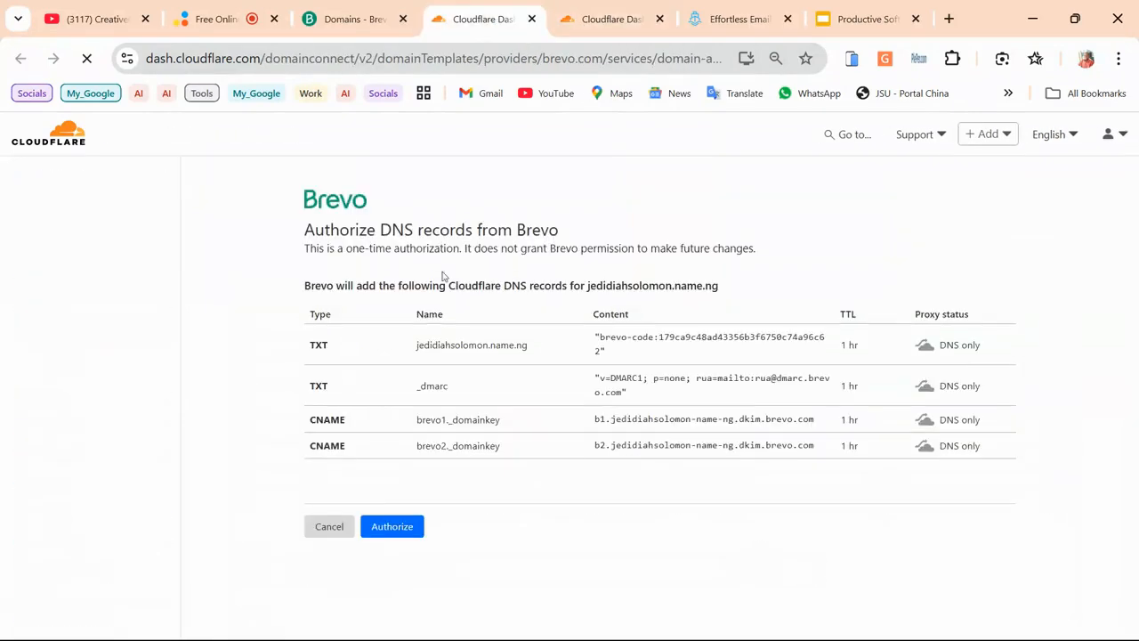
{"action": "left_click", "coordinate": [384, 531]}
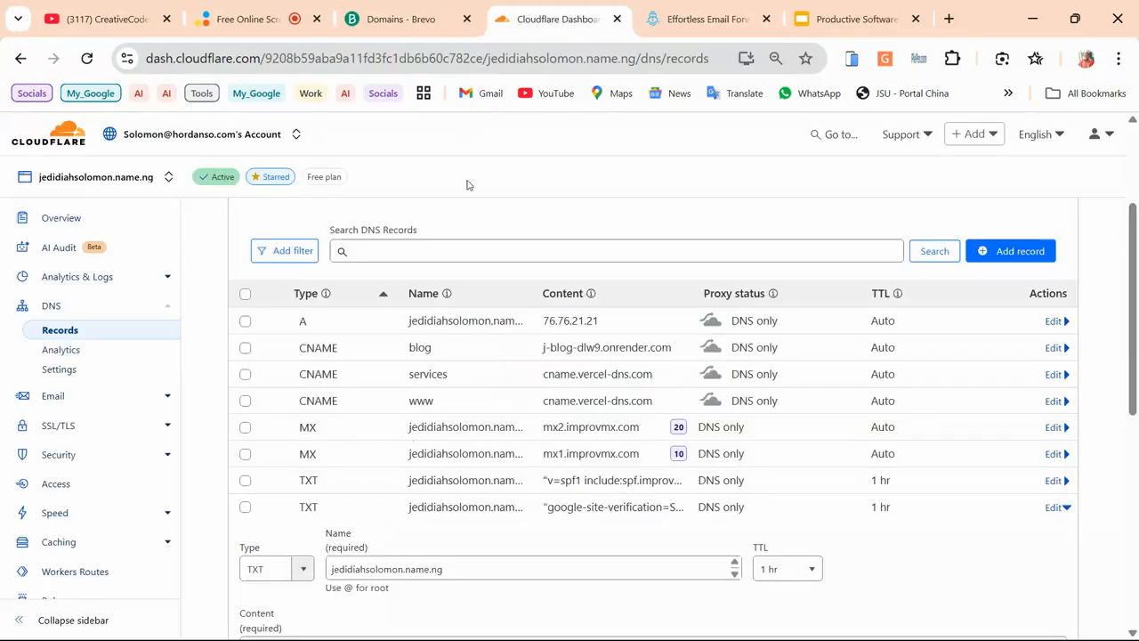
{"action": "left_click", "coordinate": [442, 9]}
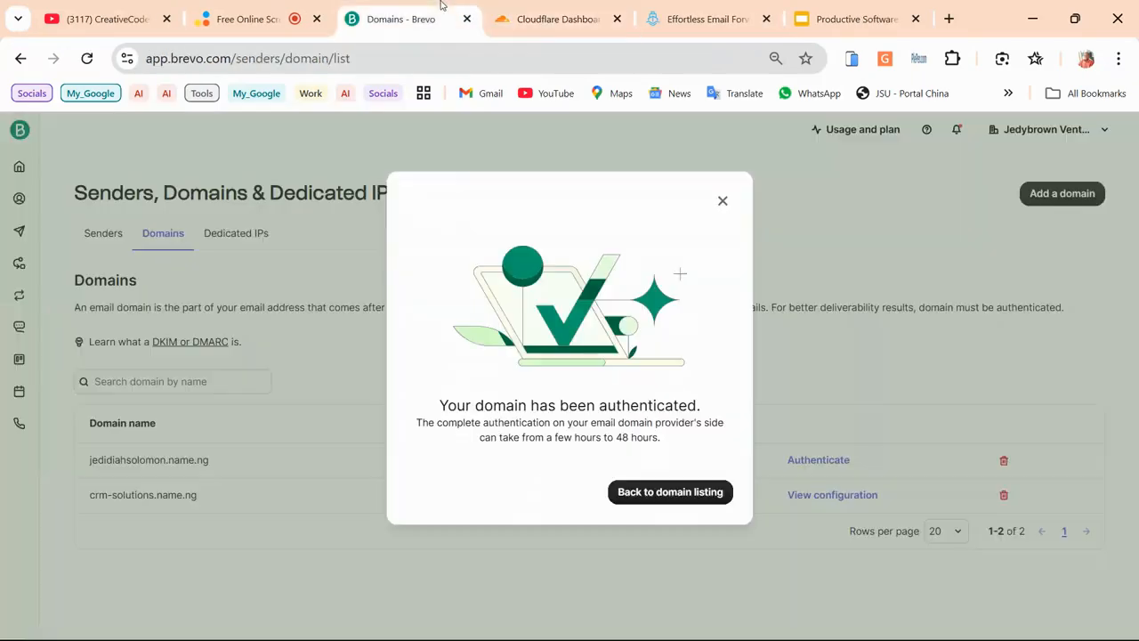
Dismiss Brevo's confirmation to show both domains Authenticated, then refresh Cloudflare's DNS records for jedidiahsolomon.name.ng
{"action": "left_click", "coordinate": [680, 503]}
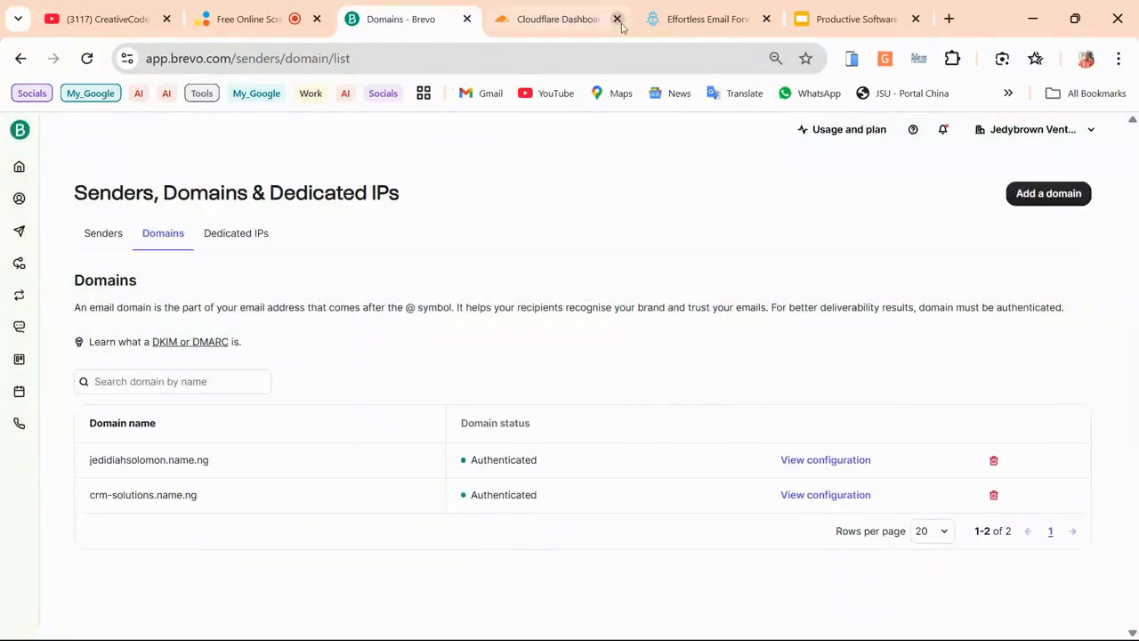
{"action": "left_click", "coordinate": [562, 19]}
{"action": "left_click", "coordinate": [86, 57]}
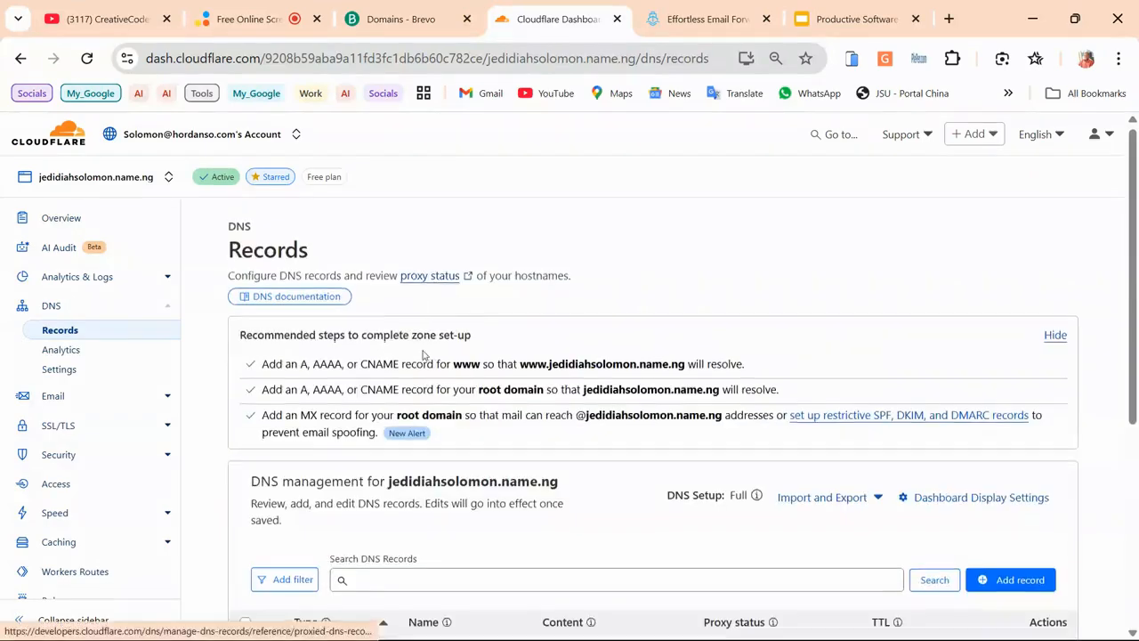
{"action": "scroll", "coordinate": [423, 356], "scroll_direction": "down", "scroll_amount": 5}
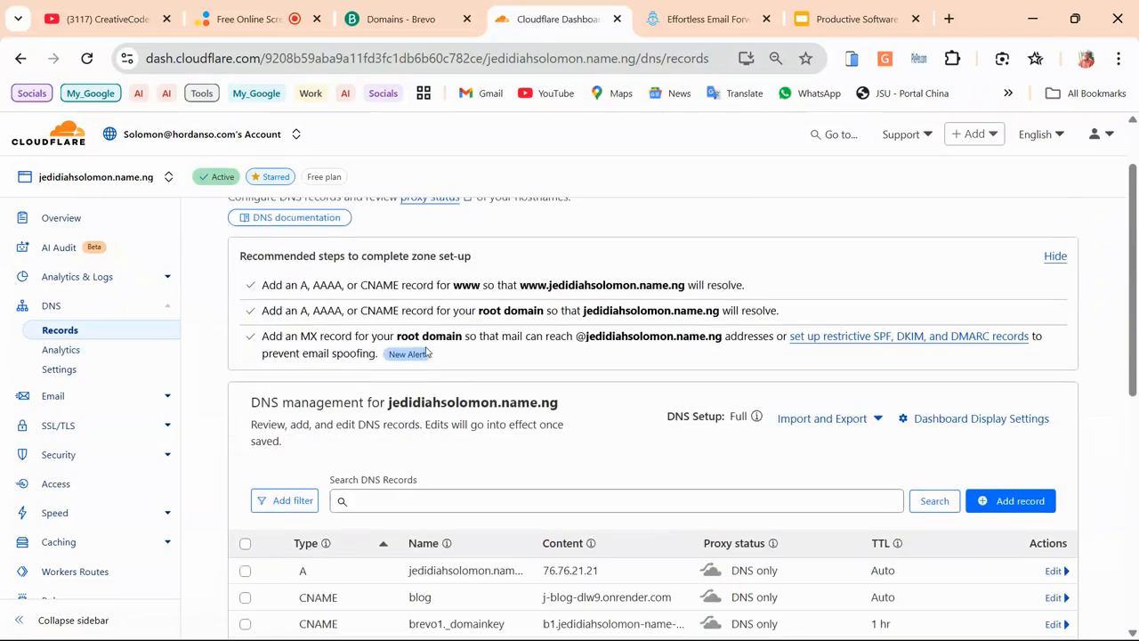
{"action": "scroll", "coordinate": [396, 459], "scroll_direction": "down", "scroll_amount": 5}
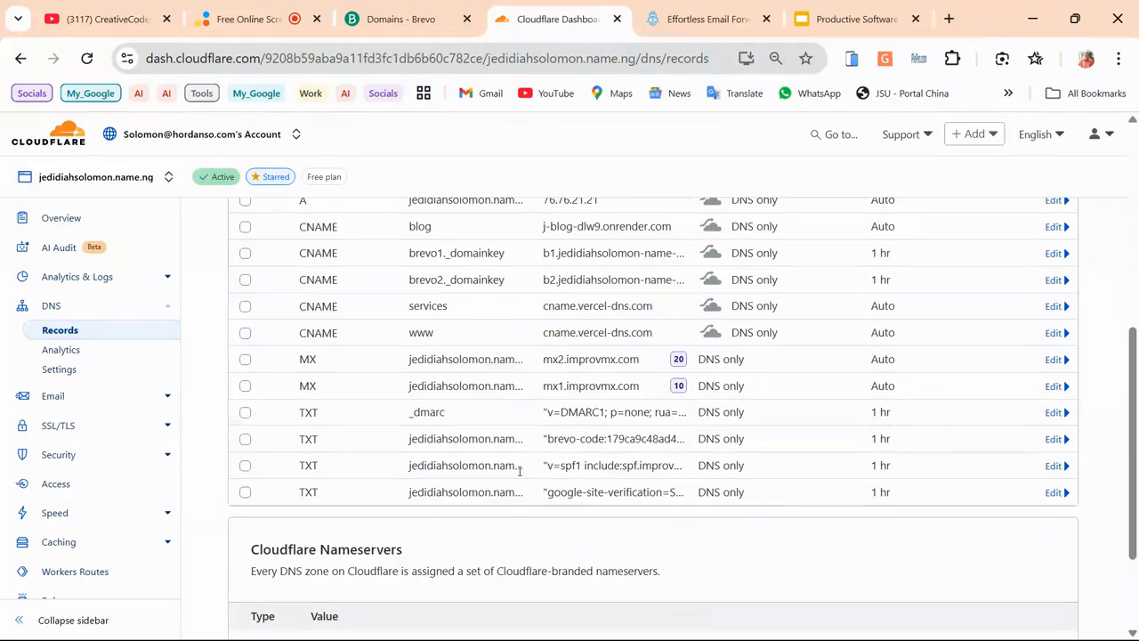
{"action": "scroll", "coordinate": [482, 437], "scroll_direction": "up", "scroll_amount": 10}
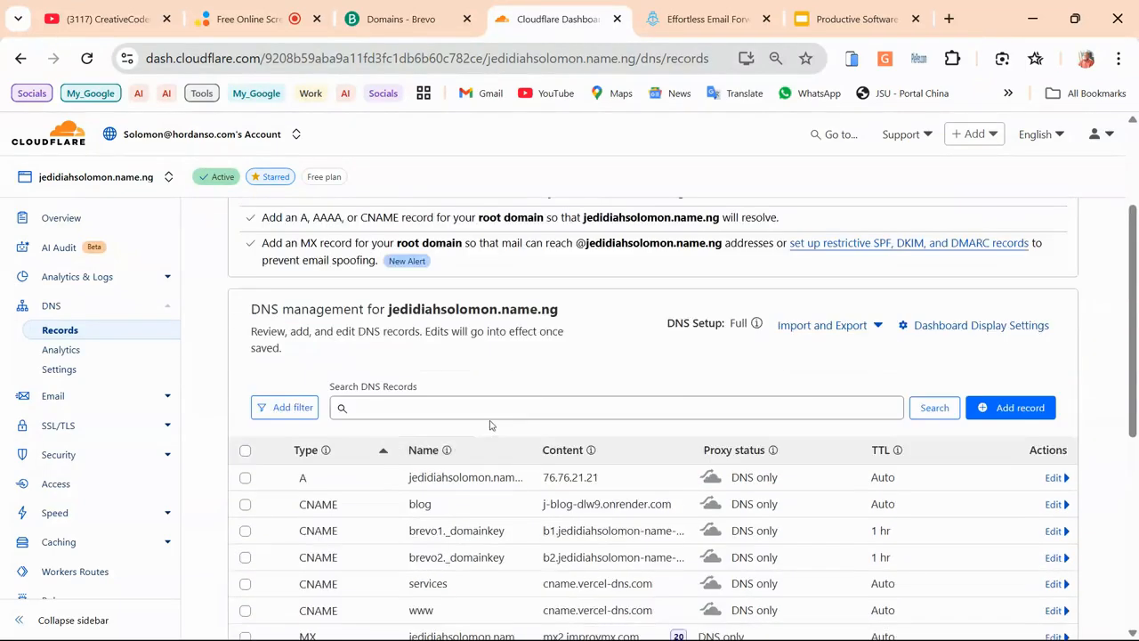
Open Brevo's senders list, check slide 21's example sender addresses, and start adding a new sender
{"action": "left_click", "coordinate": [414, 21]}
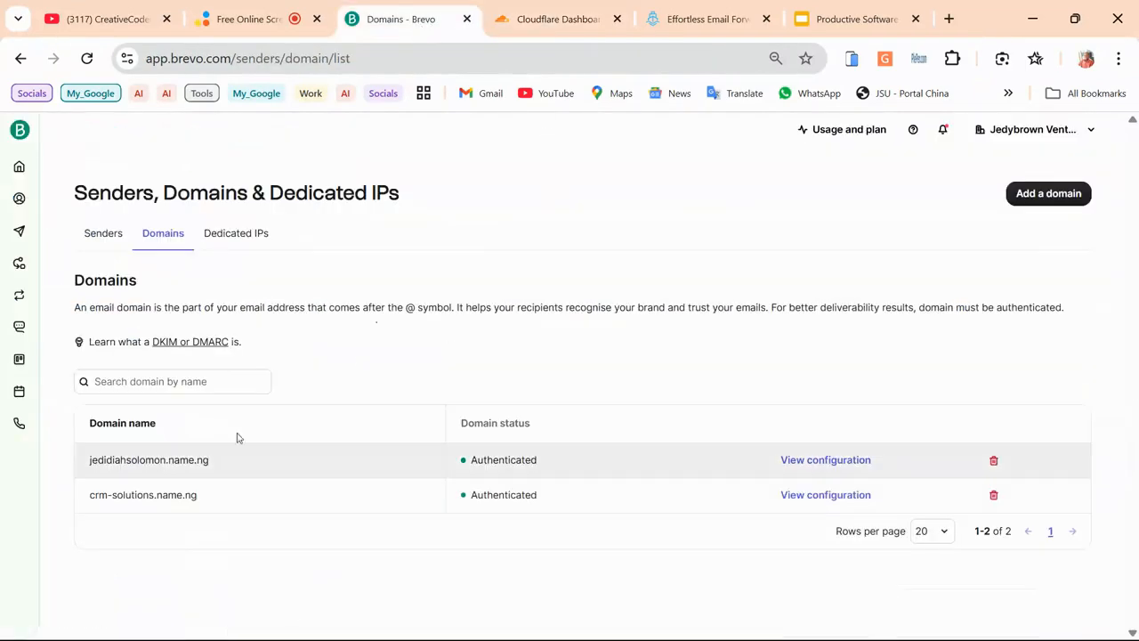
{"action": "left_click", "coordinate": [108, 237]}
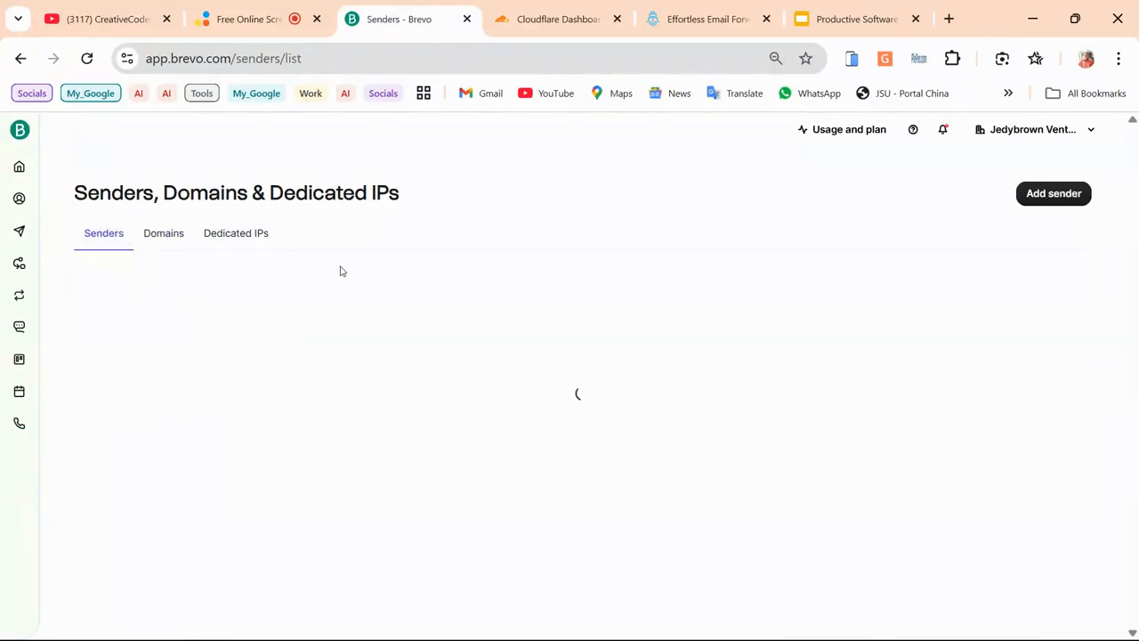
{"action": "left_click", "coordinate": [855, 19]}
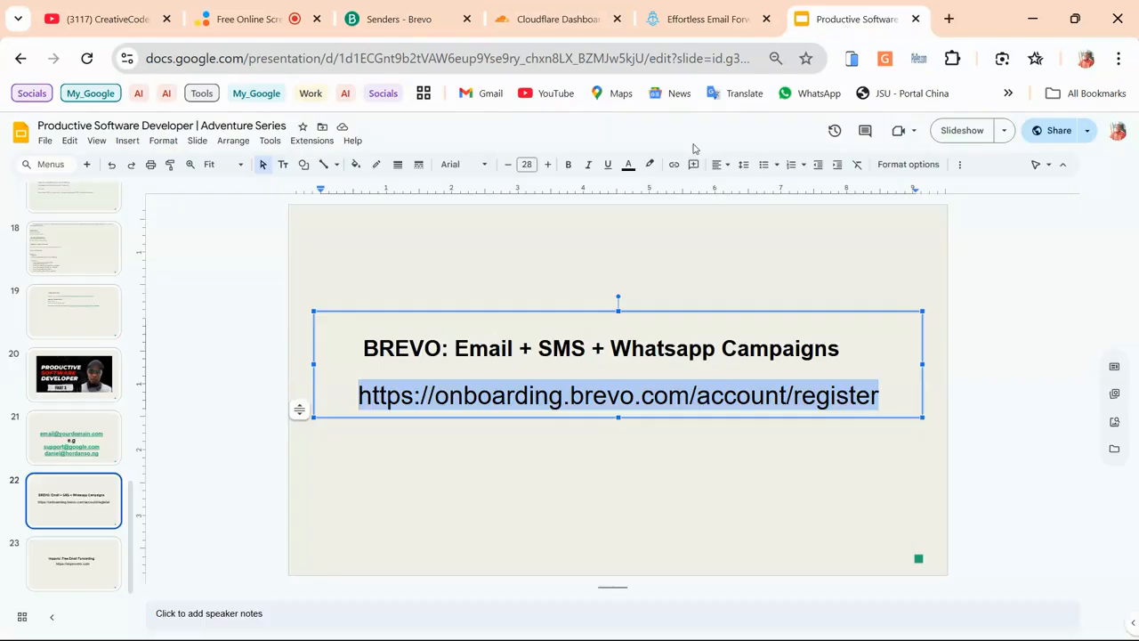
{"action": "left_click", "coordinate": [73, 437]}
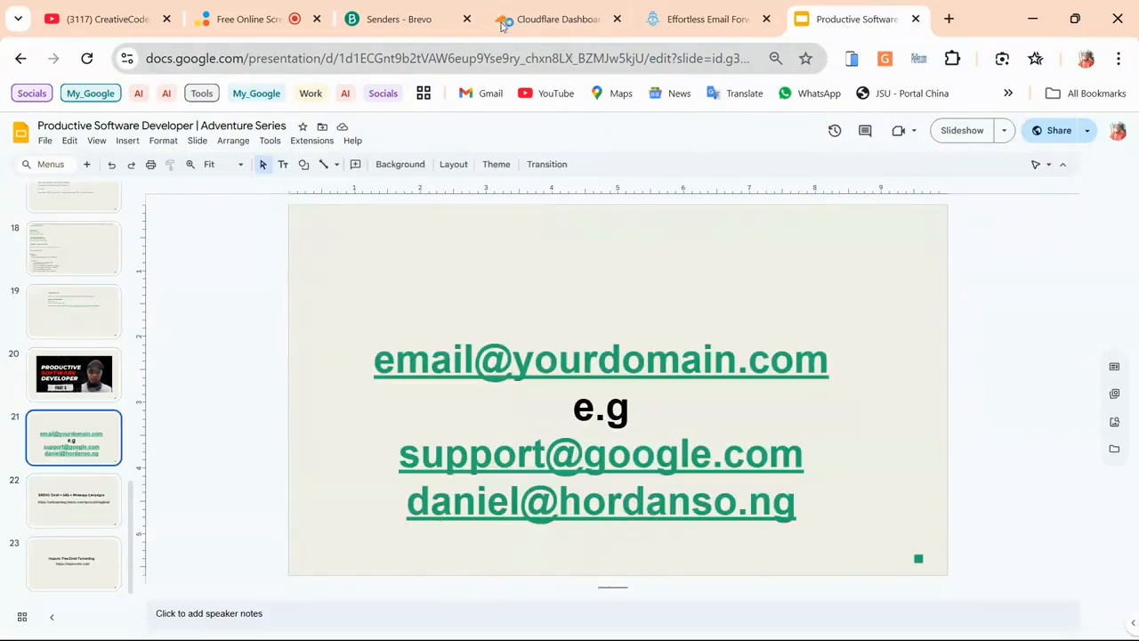
{"action": "left_click", "coordinate": [445, 11]}
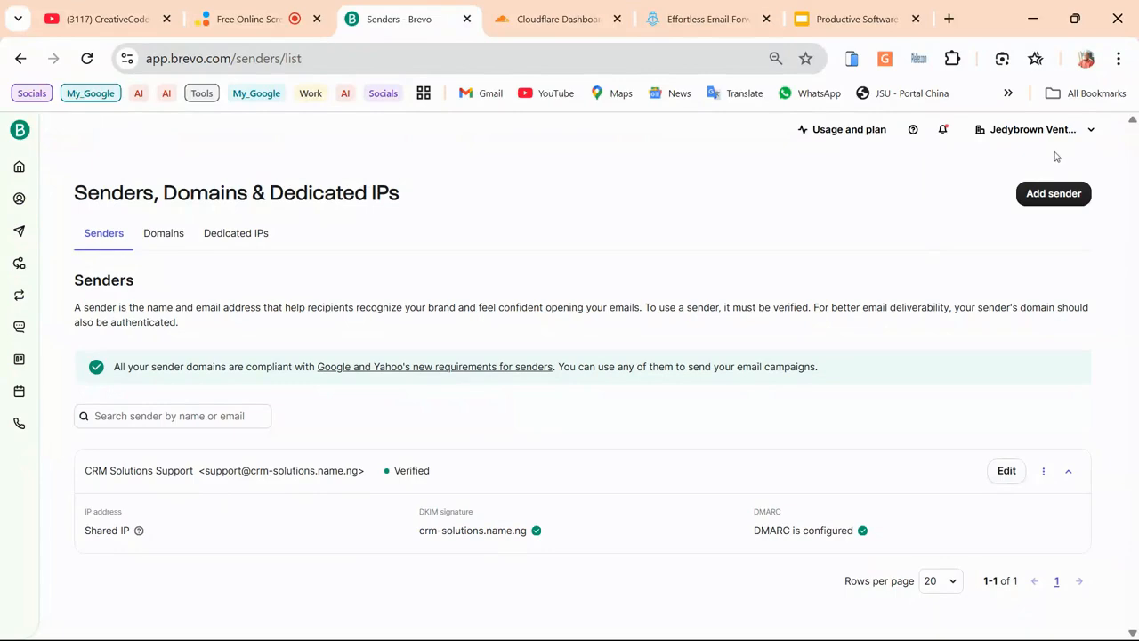
{"action": "left_click", "coordinate": [1047, 193]}
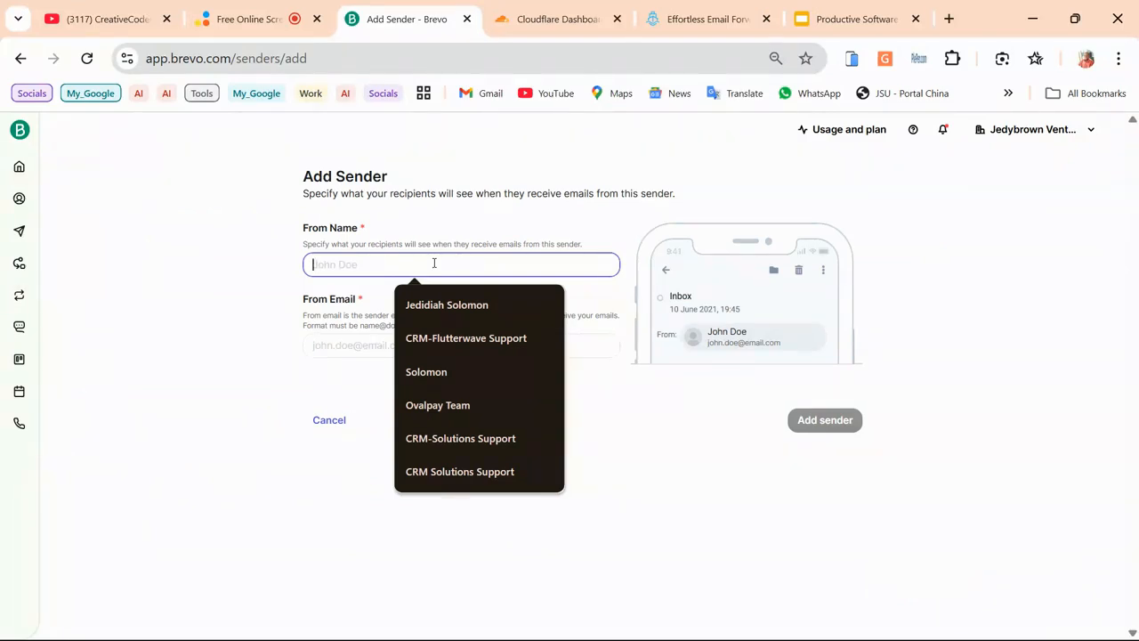
Enter 'Community Forum' as the new sender's From Name
{"action": "type", "text": "C"}
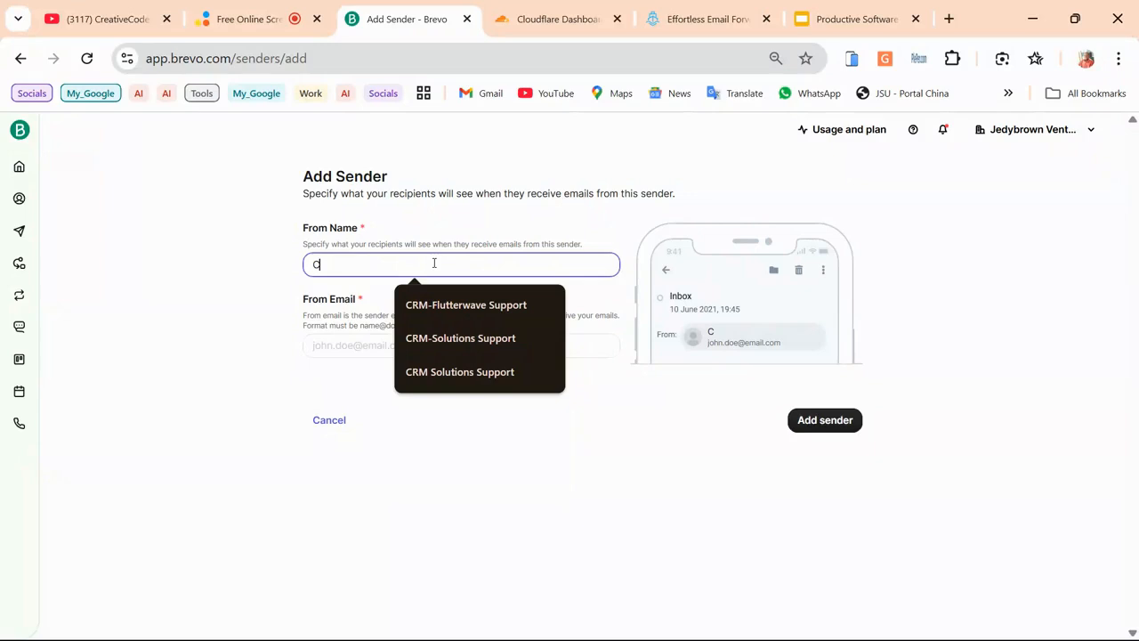
{"action": "type", "text": "ommunity"}
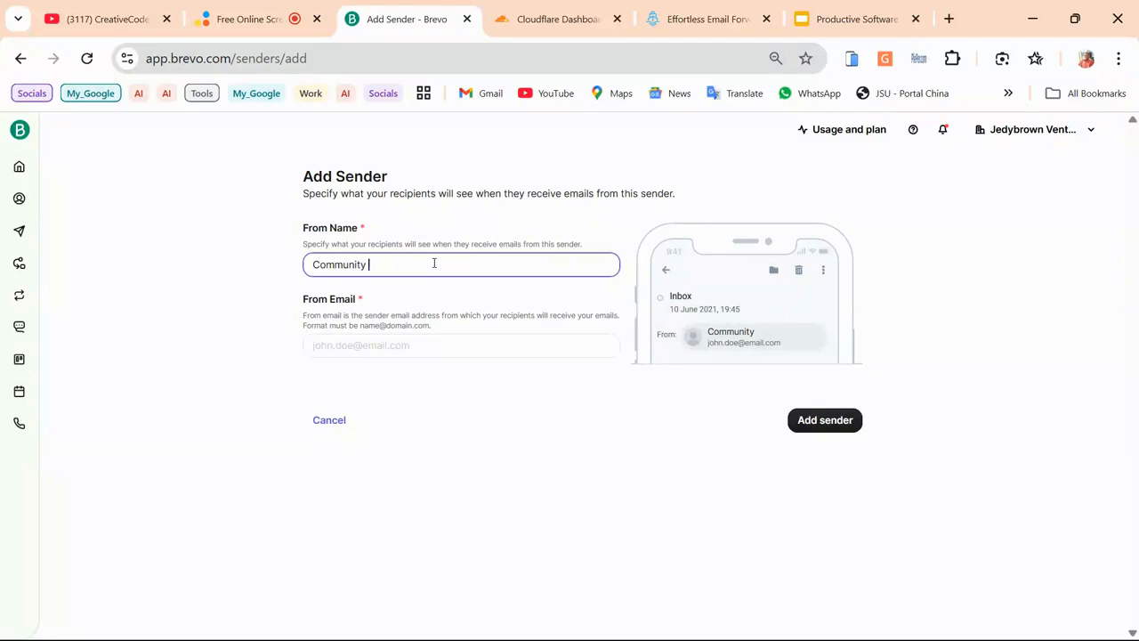
{"action": "type", "text": "Forum"}
{"action": "key", "text": "ctrl+a"}
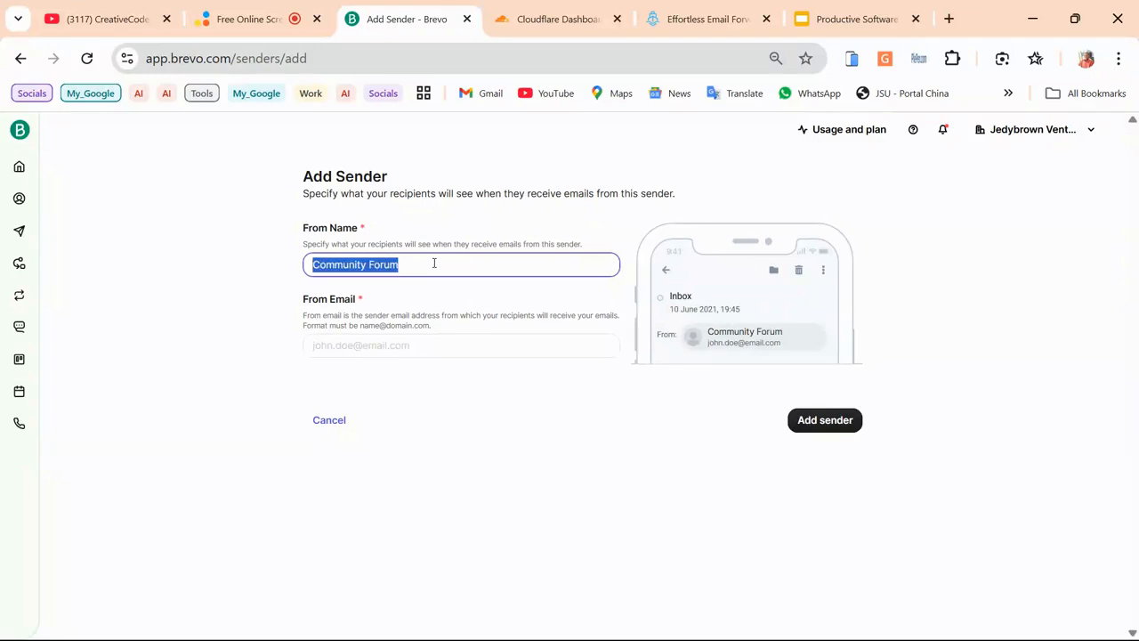
{"action": "left_click", "coordinate": [378, 344]}
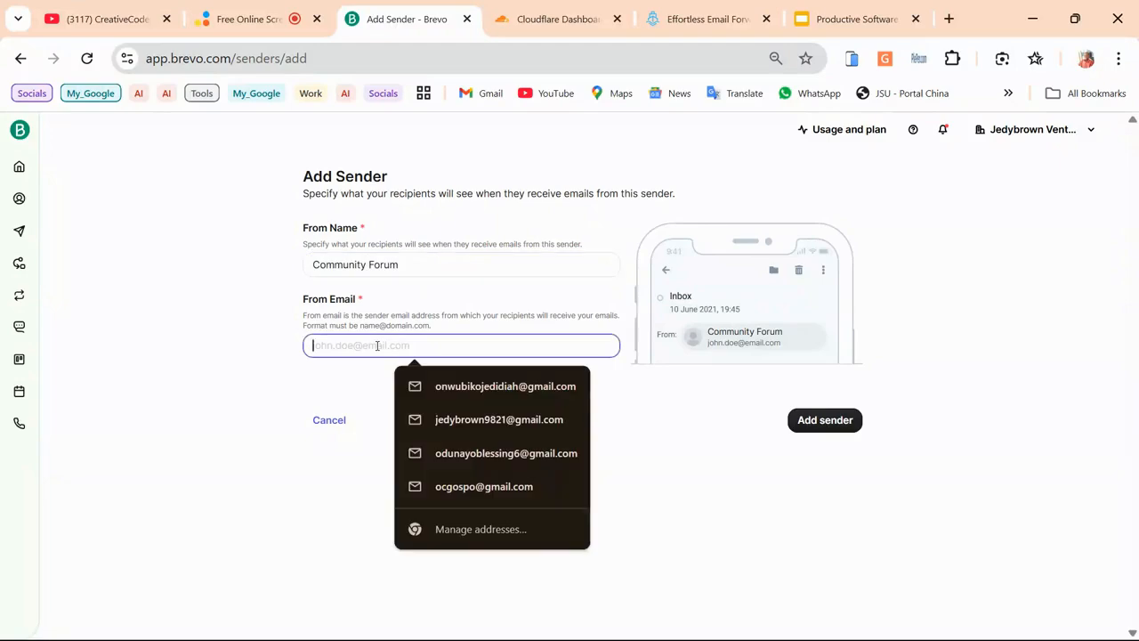
{"action": "left_click", "coordinate": [630, 632]}
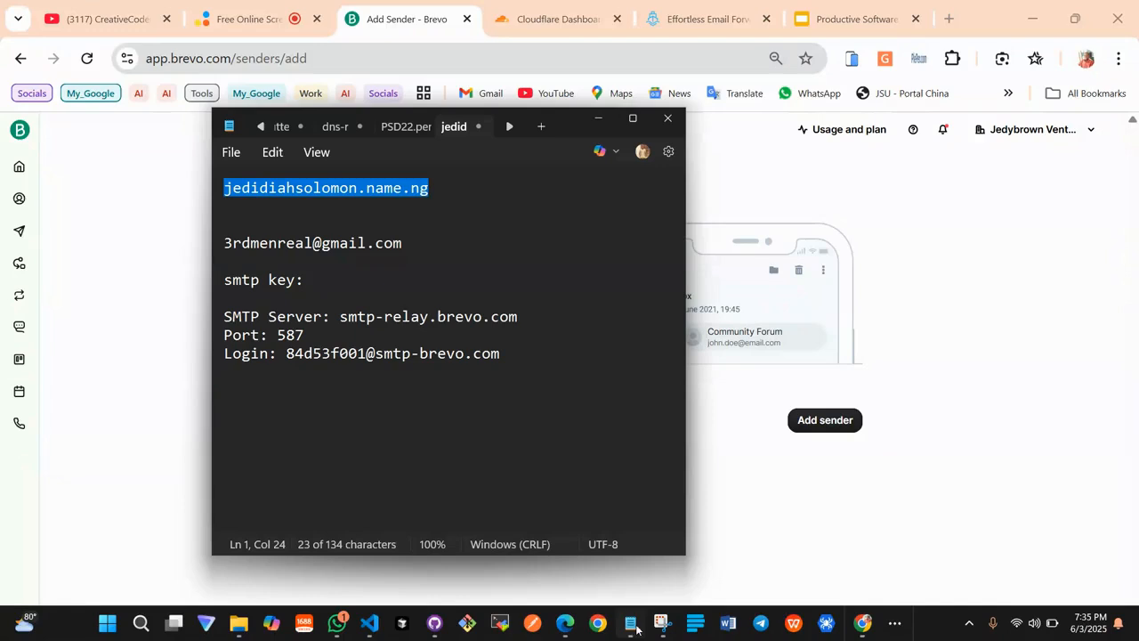
{"action": "left_click", "coordinate": [440, 198]}
{"action": "left_click_drag", "start_coordinate": [440, 193], "coordinate": [191, 185]}
{"action": "key", "text": "ctrl+c"}
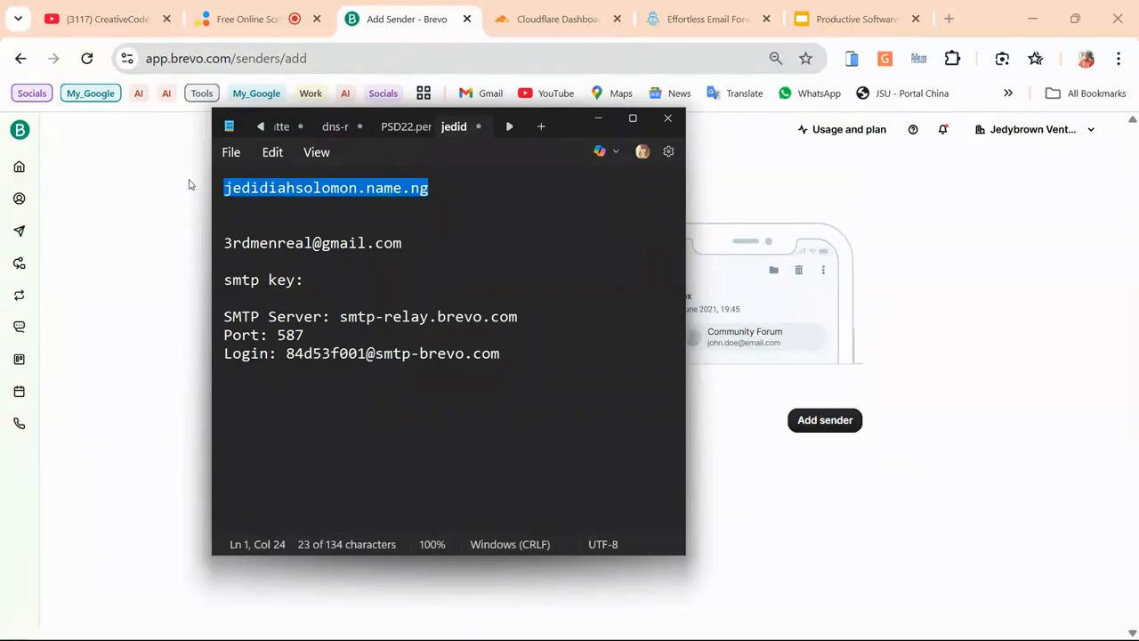
{"action": "left_click", "coordinate": [145, 214]}
{"action": "left_click", "coordinate": [370, 344]}
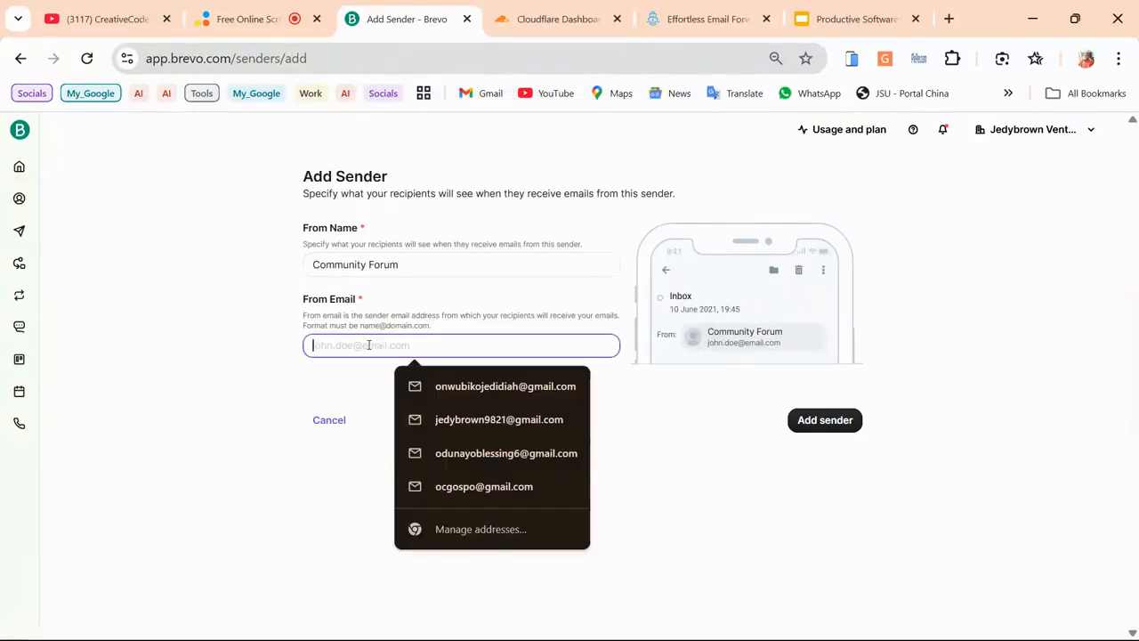
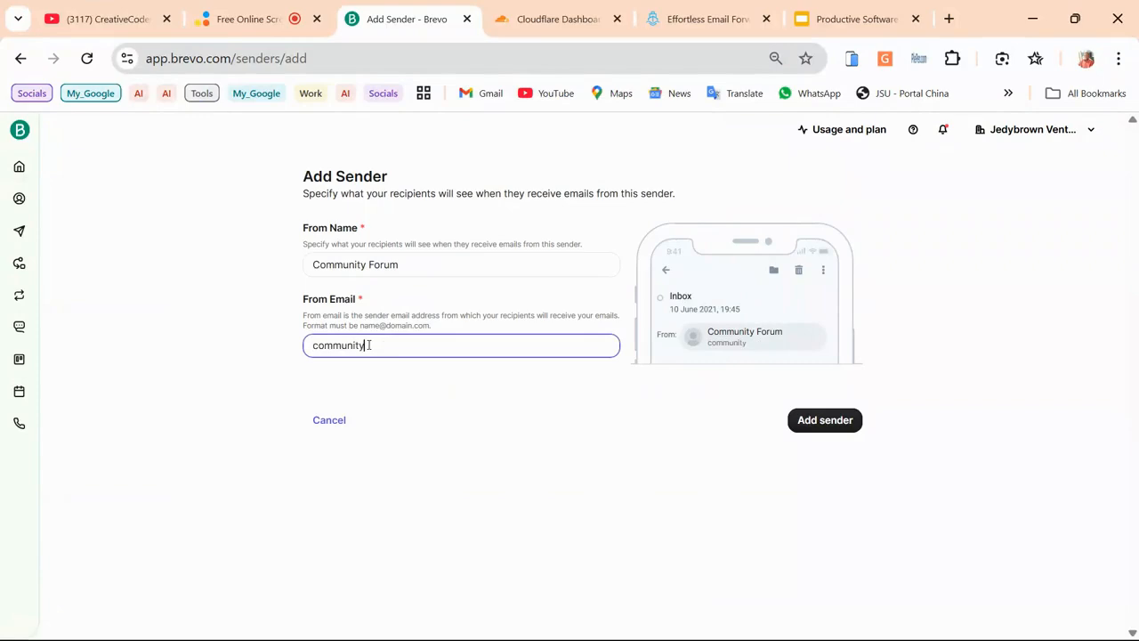
{"action": "key", "text": "ctrl+v"}
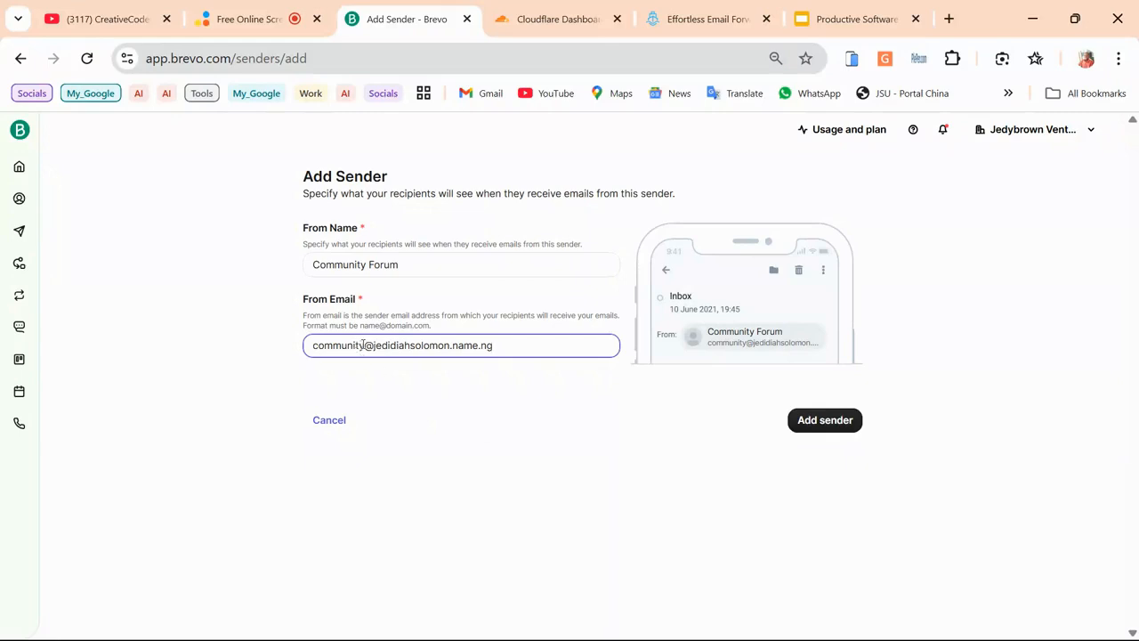
{"action": "left_click_drag", "start_coordinate": [363, 345], "coordinate": [311, 346]}
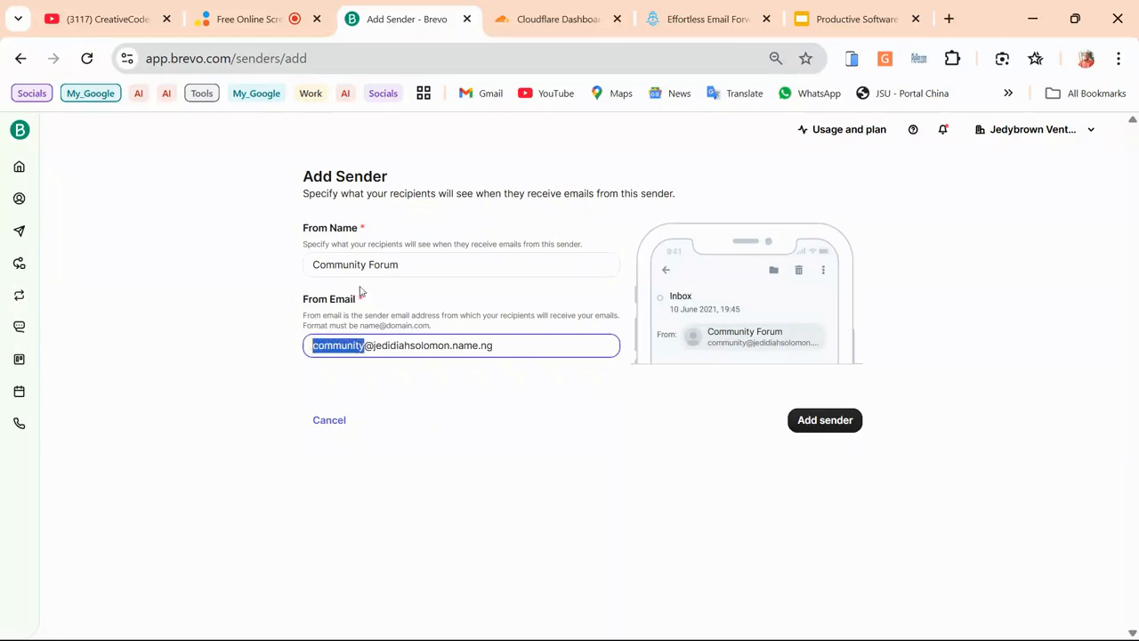
{"action": "left_click", "coordinate": [816, 421]}
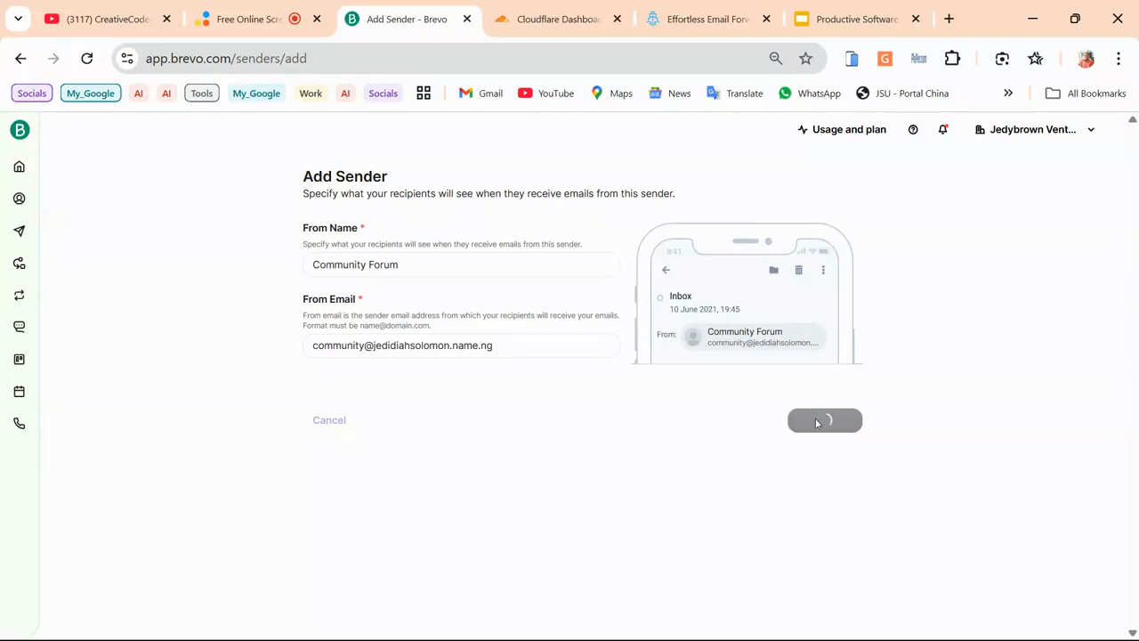
Check the domain in the sender's DKIM signature, then bring up the ImprovMX forwarding site
{"action": "scroll", "coordinate": [333, 377], "scroll_direction": "down", "scroll_amount": 2}
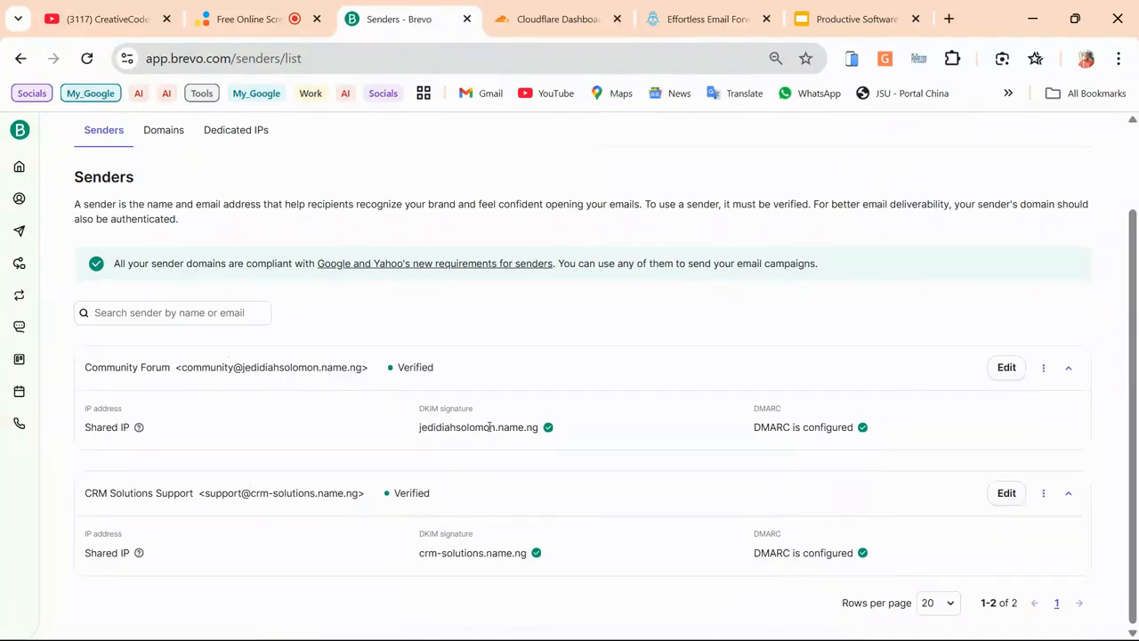
{"action": "left_click_drag", "start_coordinate": [442, 427], "coordinate": [534, 428]}
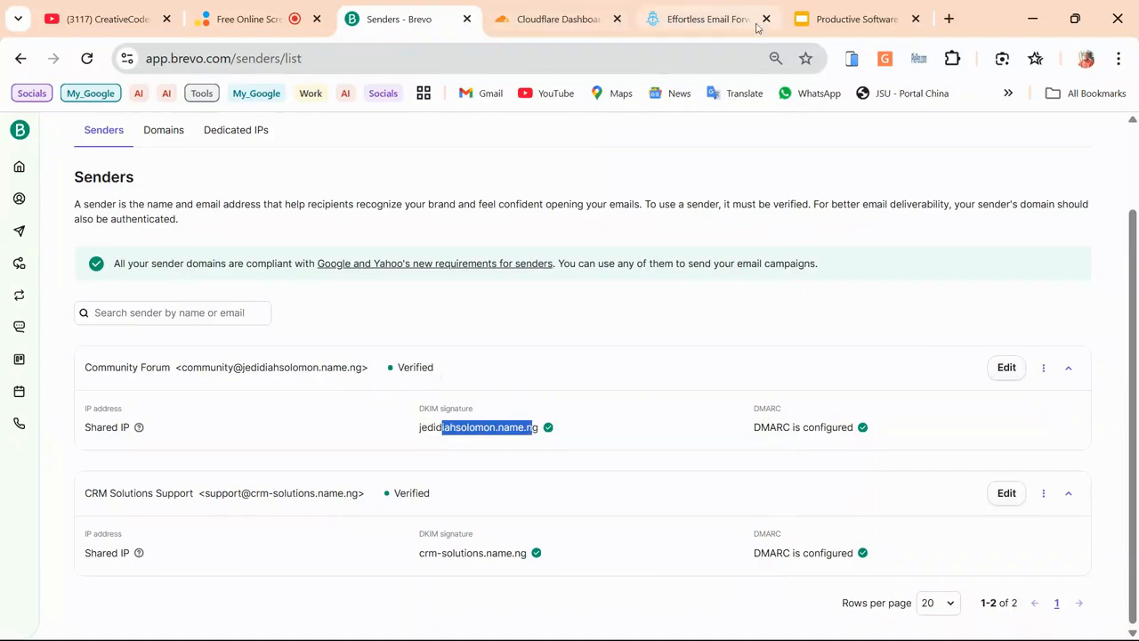
{"action": "scroll", "coordinate": [461, 247], "scroll_direction": "up", "scroll_amount": 2}
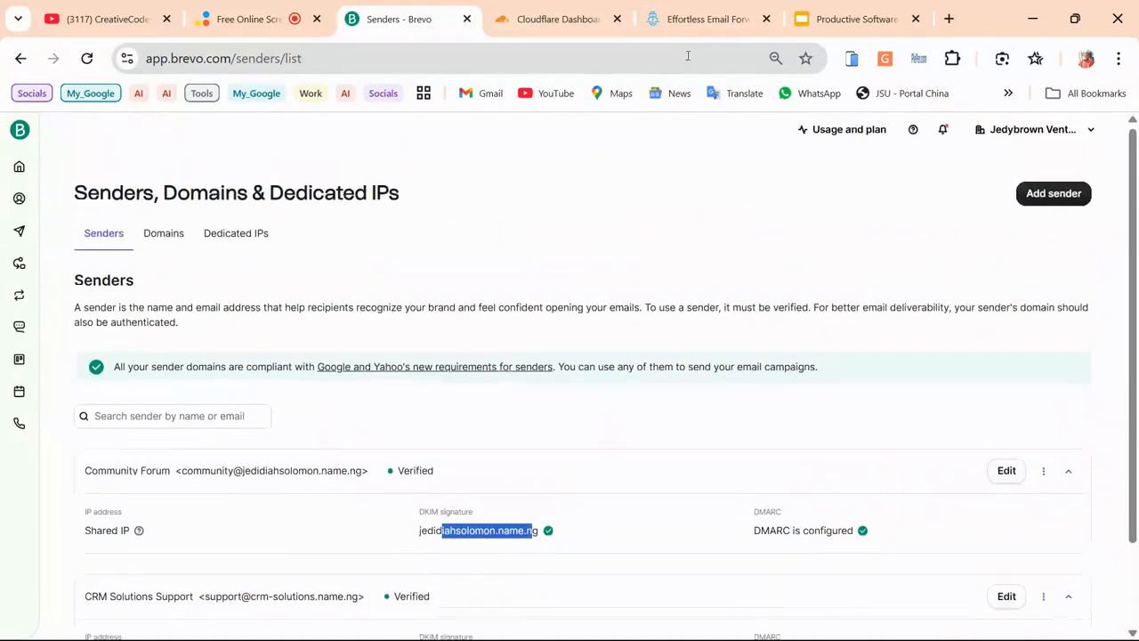
{"action": "left_click", "coordinate": [686, 19]}
{"action": "scroll", "coordinate": [491, 317], "scroll_direction": "up", "scroll_amount": 1}
{"action": "scroll", "coordinate": [490, 317], "scroll_direction": "up", "scroll_amount": 1}
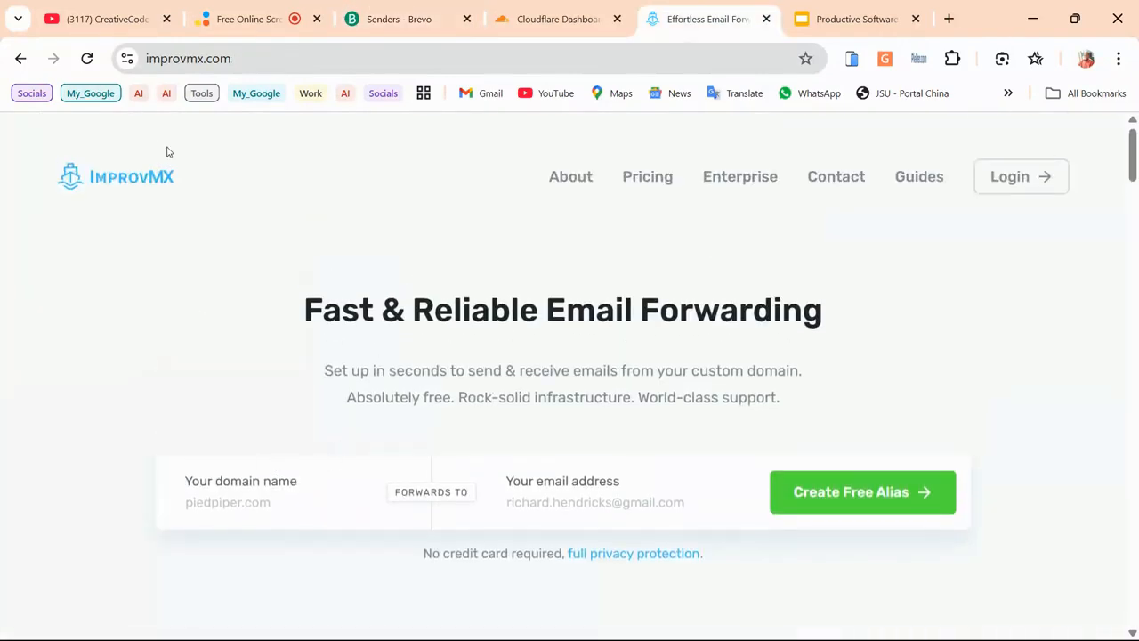
Review slide 23 about ImprovMX forwarding and its improvmx.com link
{"action": "left_click", "coordinate": [850, 19]}
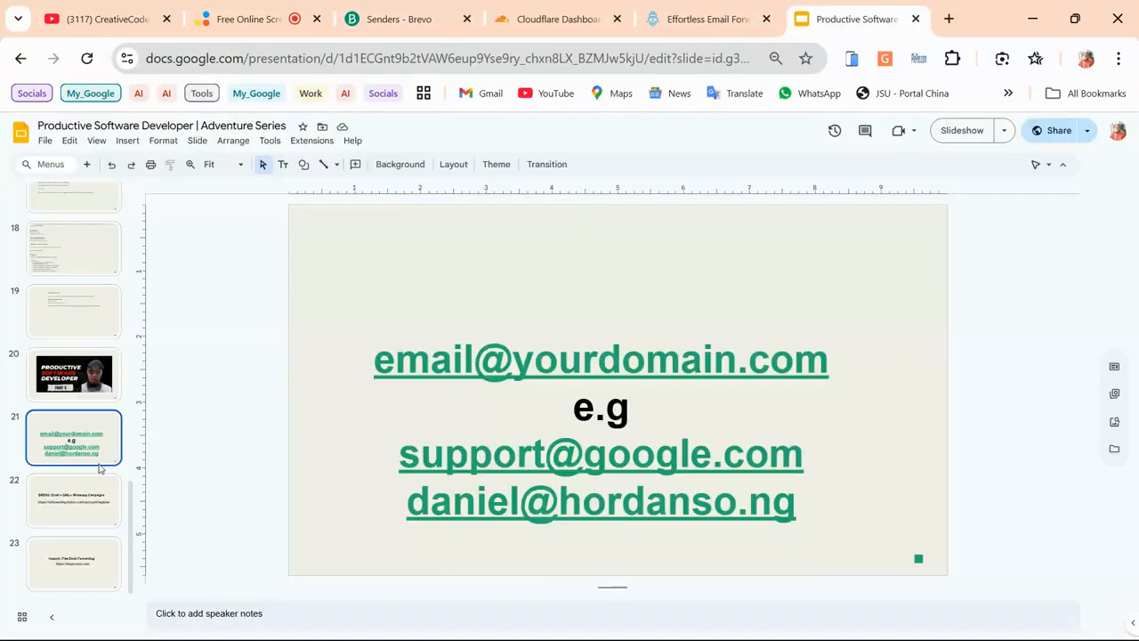
{"action": "left_click", "coordinate": [99, 555]}
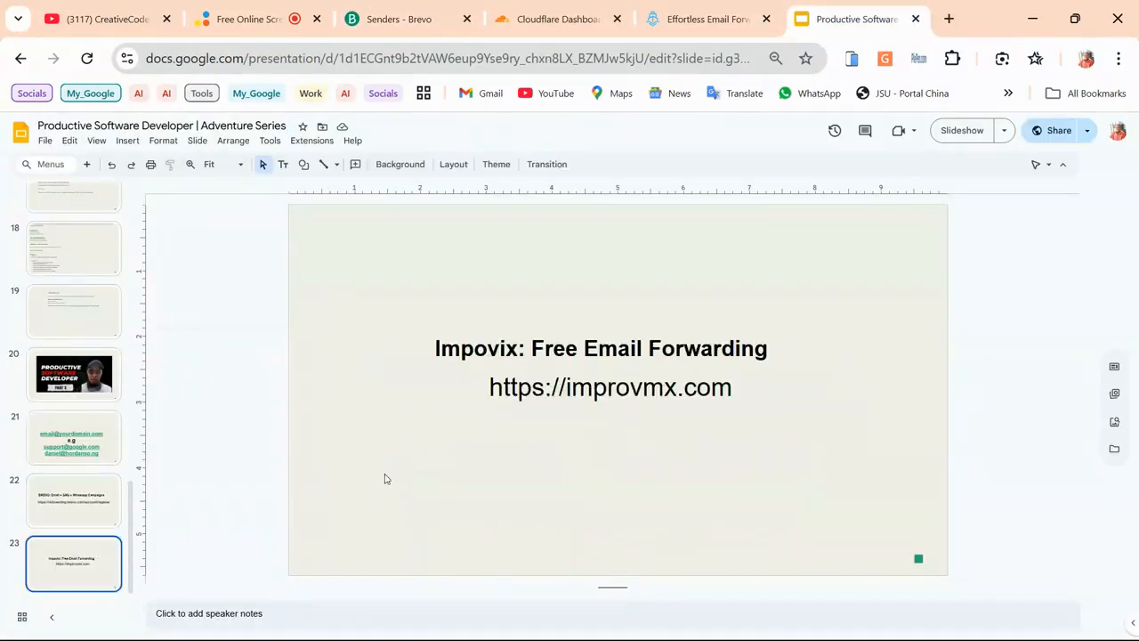
{"action": "left_click", "coordinate": [726, 391]}
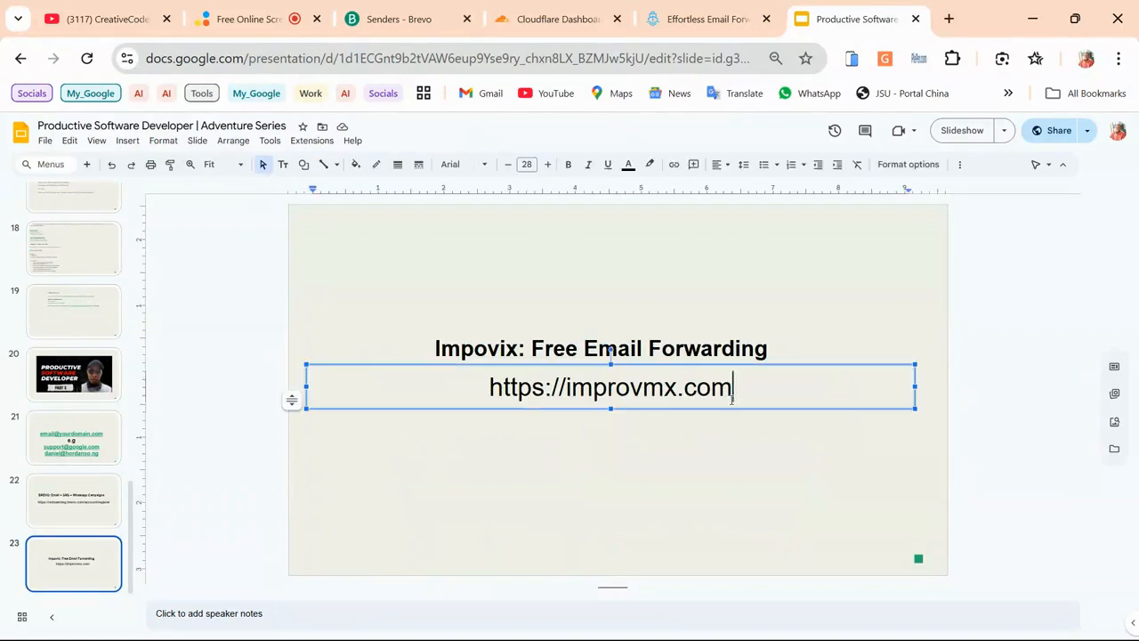
{"action": "left_click", "coordinate": [686, 18]}
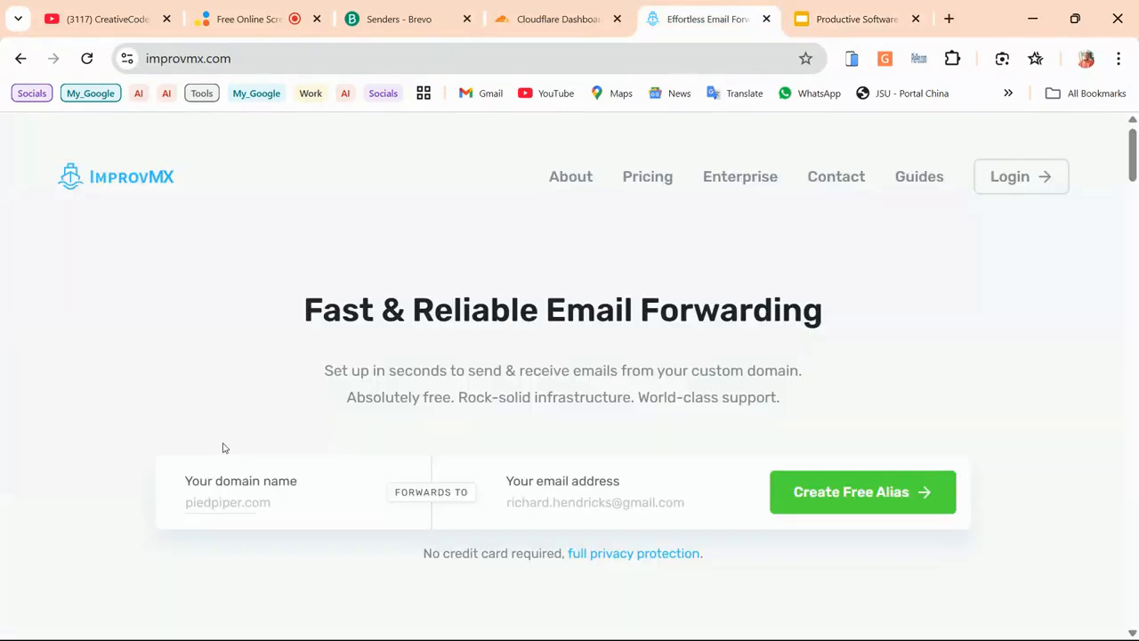
Fill ImprovMX's domain name field with the suggested jedidiahsolomon.name.ng
{"action": "left_click", "coordinate": [563, 502]}
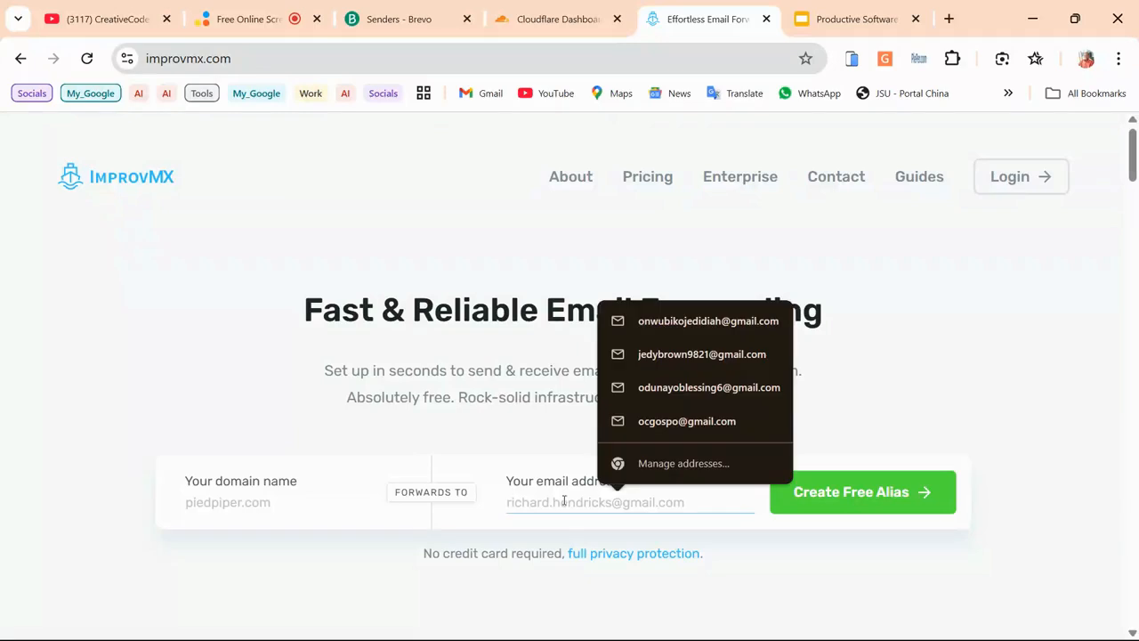
{"action": "left_click", "coordinate": [308, 497]}
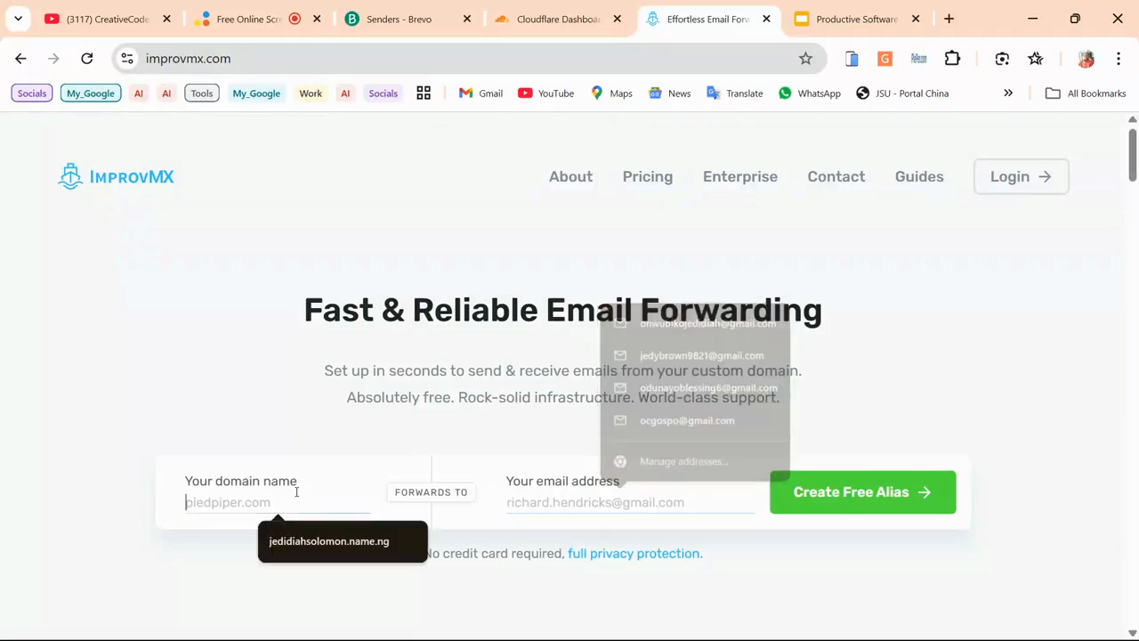
{"action": "left_click", "coordinate": [318, 545]}
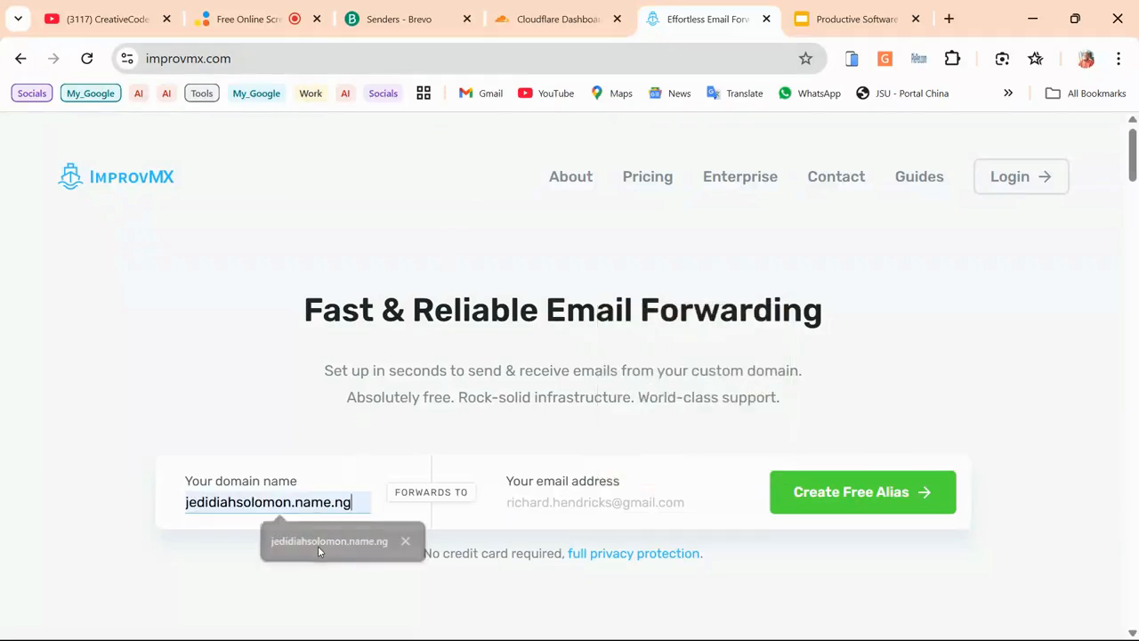
{"action": "left_click", "coordinate": [574, 503]}
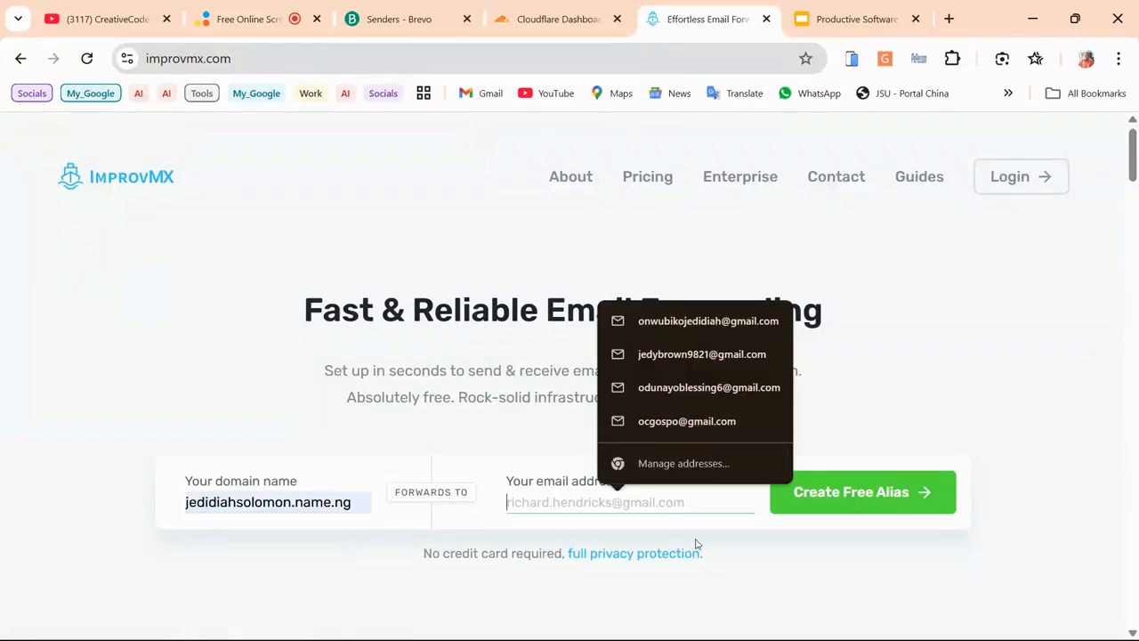
{"action": "left_click", "coordinate": [742, 579]}
Paste the Gmail address from the notes as the forwarding email and create the free alias
{"action": "left_click", "coordinate": [630, 626]}
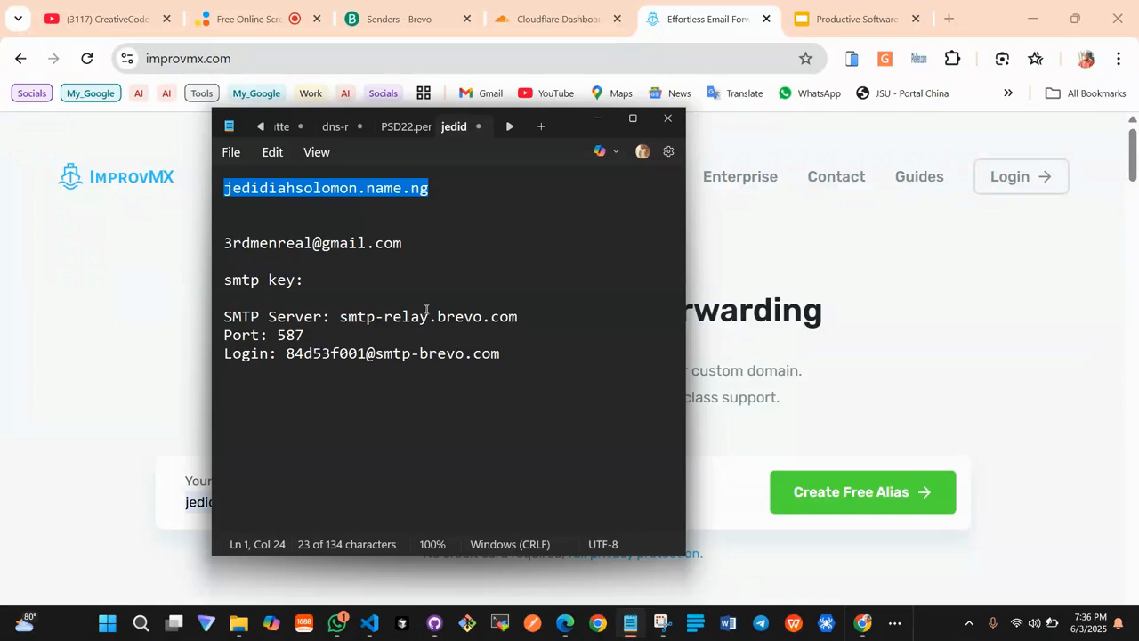
{"action": "left_click", "coordinate": [405, 243]}
{"action": "left_click_drag", "start_coordinate": [407, 243], "coordinate": [199, 250]}
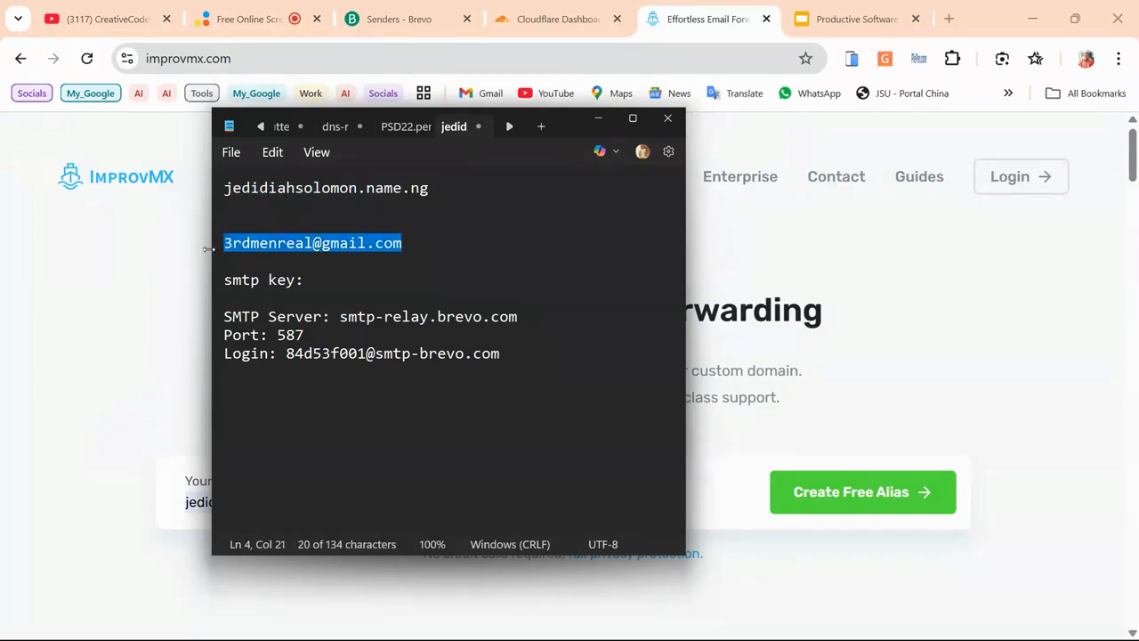
{"action": "key", "text": "ctrl+c"}
{"action": "left_click", "coordinate": [208, 248]}
{"action": "left_click", "coordinate": [572, 491]}
{"action": "key", "text": "ctrl+v"}
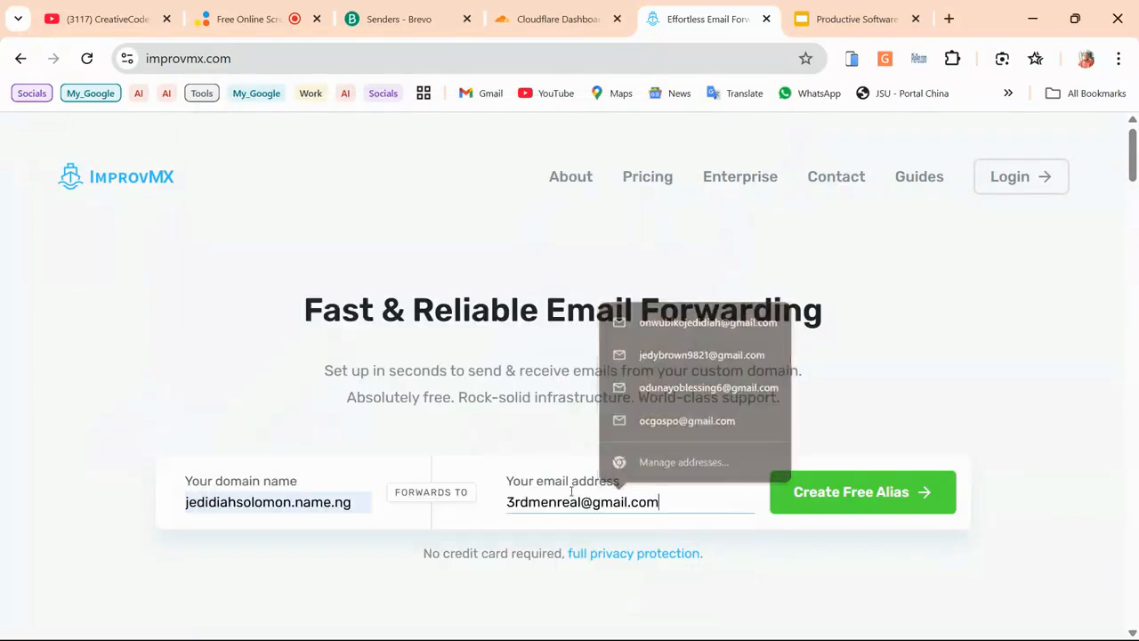
{"action": "left_click", "coordinate": [860, 498]}
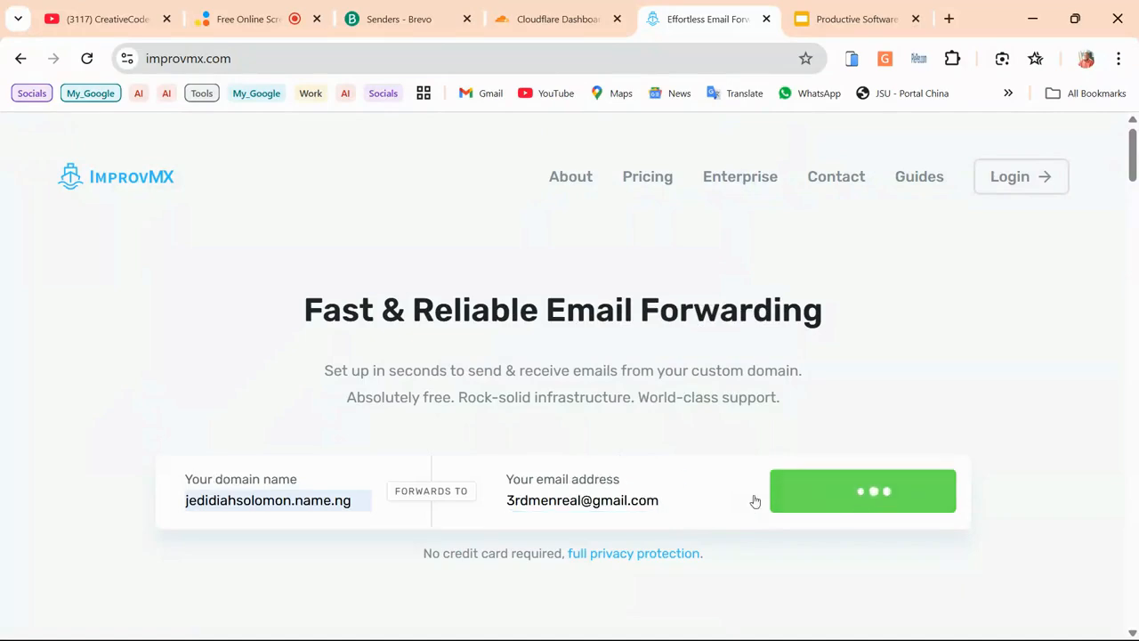
Read the domain-already-registered notice, then close the Gmail verification window
{"action": "scroll", "coordinate": [483, 357], "scroll_direction": "down", "scroll_amount": 3}
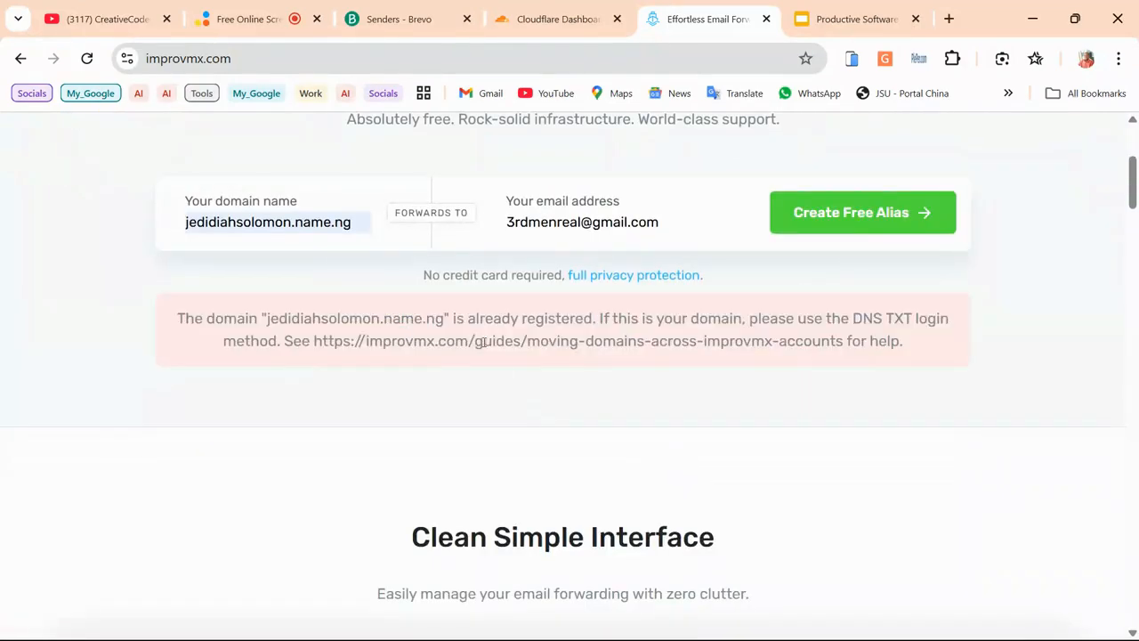
{"action": "scroll", "coordinate": [484, 343], "scroll_direction": "up", "scroll_amount": 1}
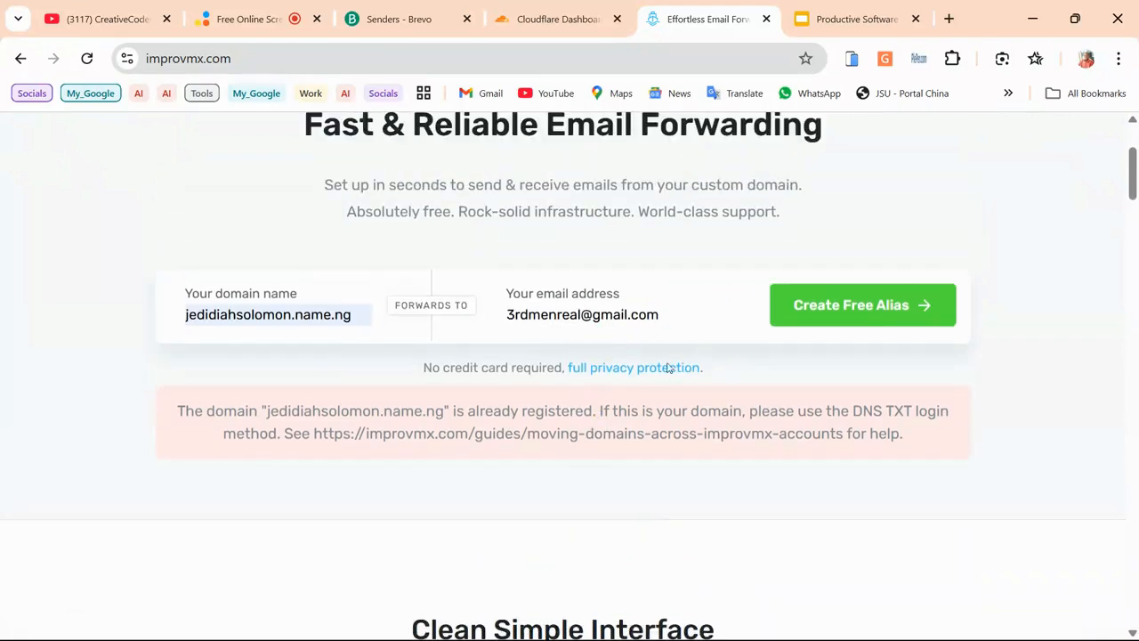
{"action": "scroll", "coordinate": [671, 368], "scroll_direction": "up", "scroll_amount": 1}
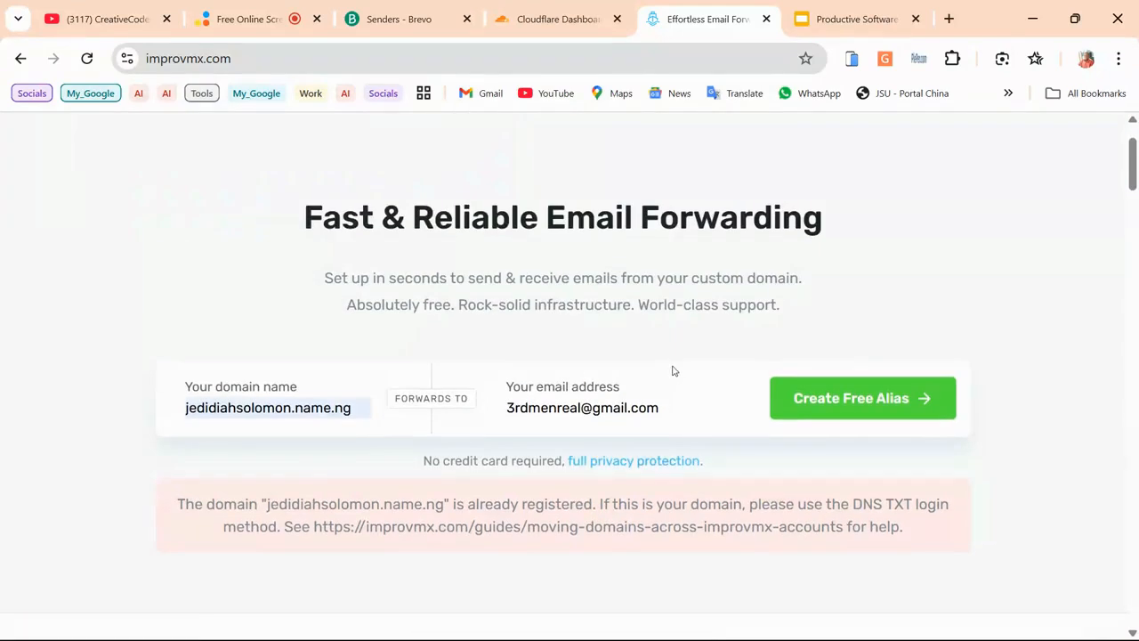
{"action": "mouse_move", "coordinate": [828, 625]}
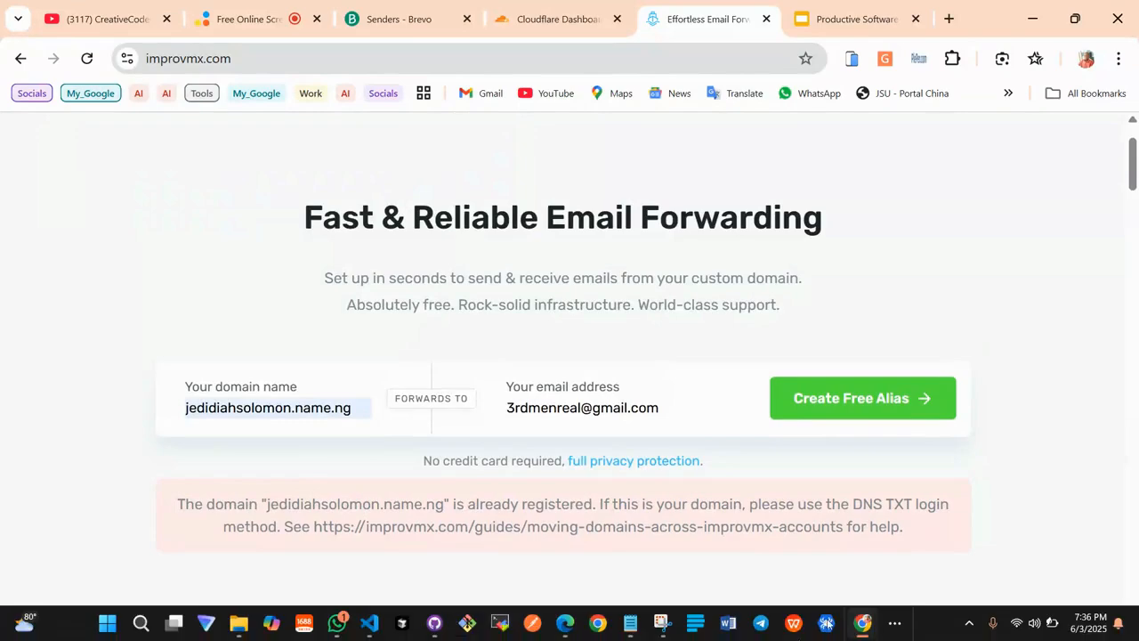
{"action": "left_click", "coordinate": [895, 626]}
{"action": "mouse_move", "coordinate": [894, 583]}
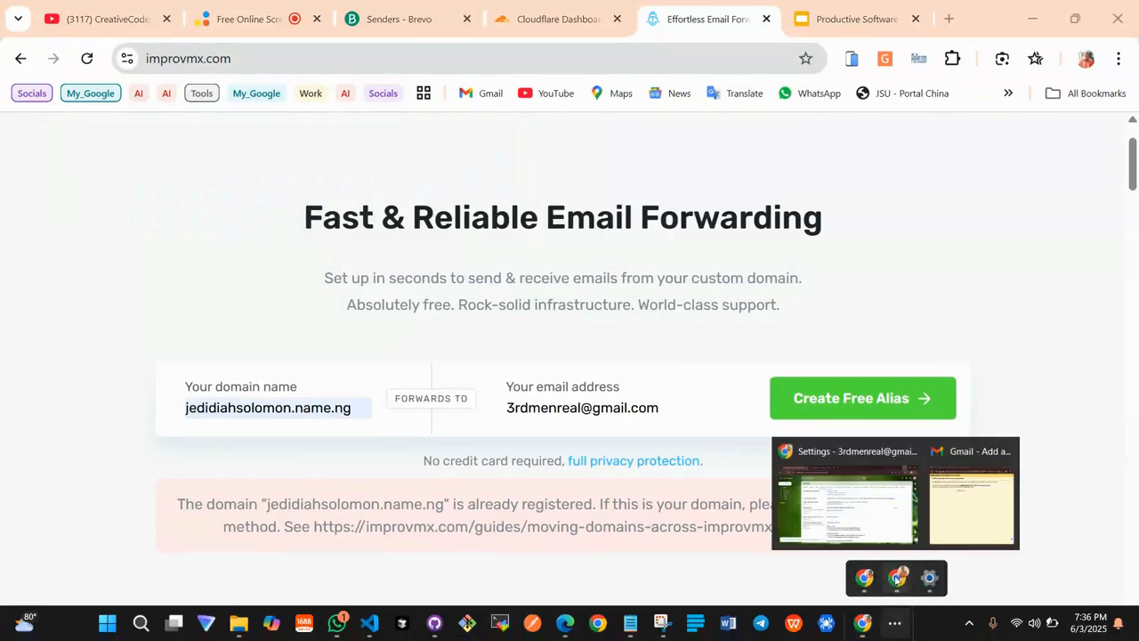
{"action": "left_click", "coordinate": [972, 498]}
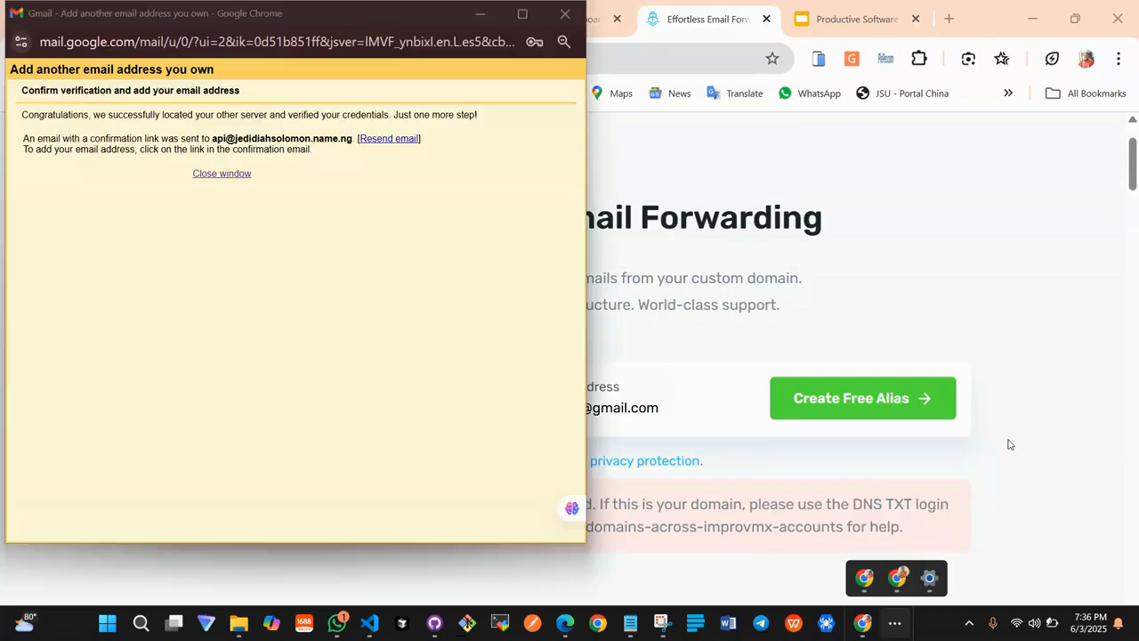
{"action": "left_click", "coordinate": [565, 14]}
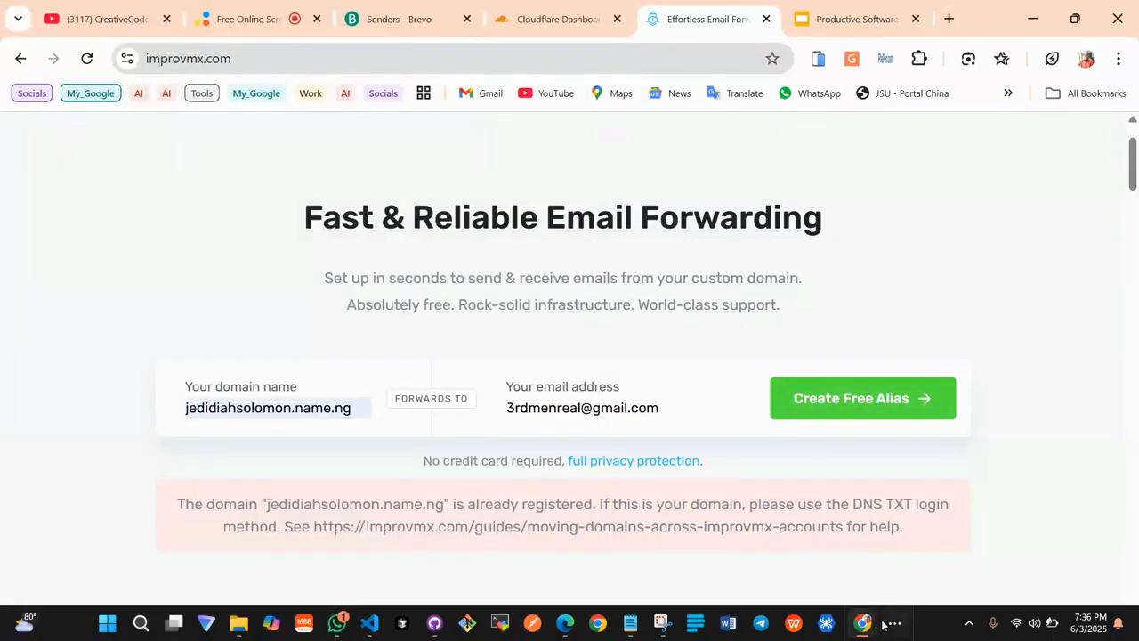
{"action": "left_click", "coordinate": [890, 625]}
Open the 'Important: Validate your account' email in the Gmail inbox and follow its app.improvmx.com/validate link
{"action": "left_click", "coordinate": [897, 580]}
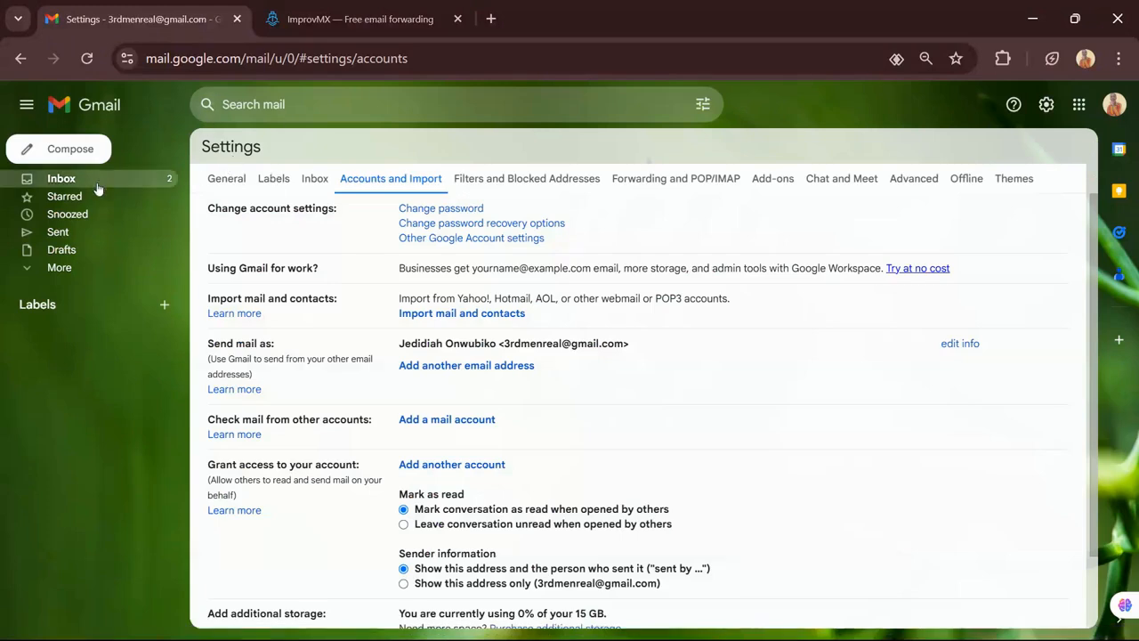
{"action": "left_click", "coordinate": [62, 181]}
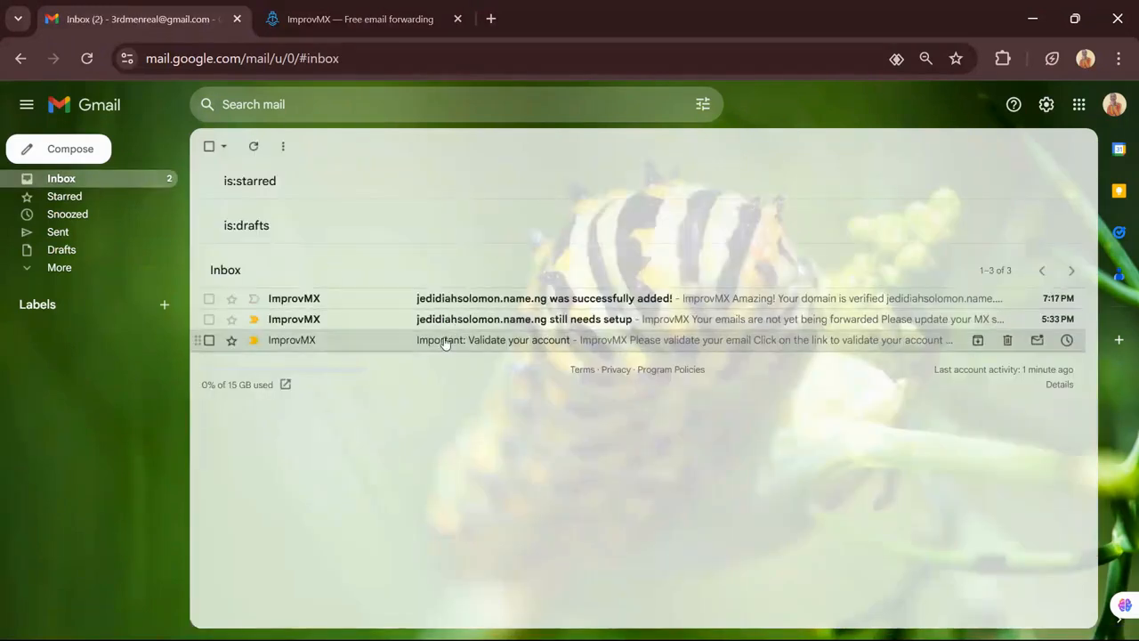
{"action": "left_click", "coordinate": [445, 344]}
{"action": "scroll", "coordinate": [632, 373], "scroll_direction": "down", "scroll_amount": 1}
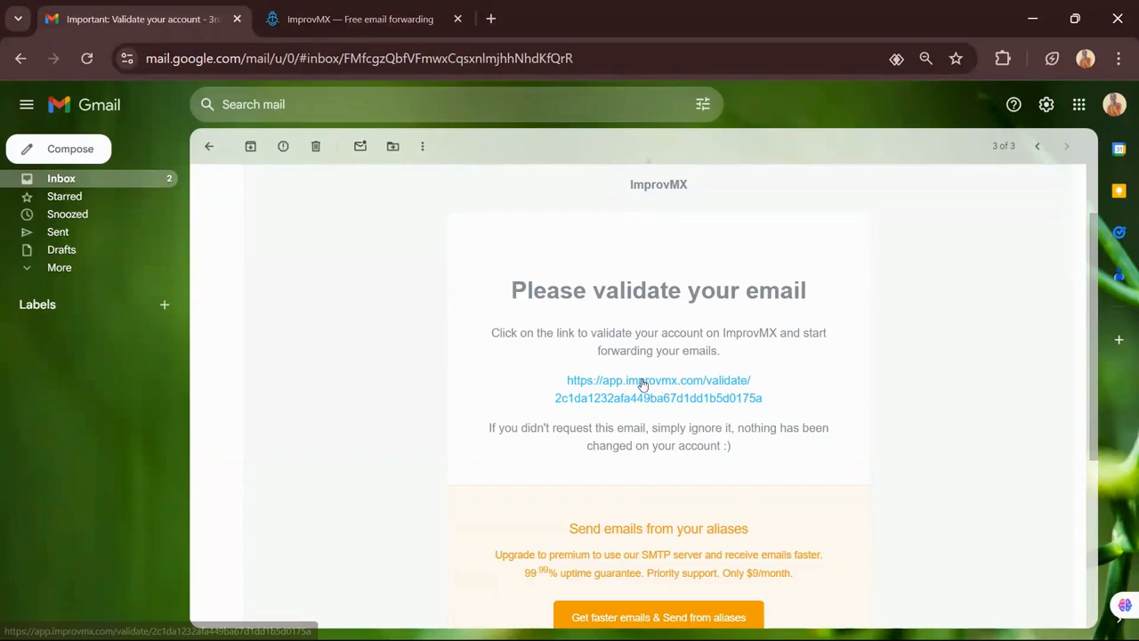
{"action": "scroll", "coordinate": [641, 396], "scroll_direction": "down", "scroll_amount": 1}
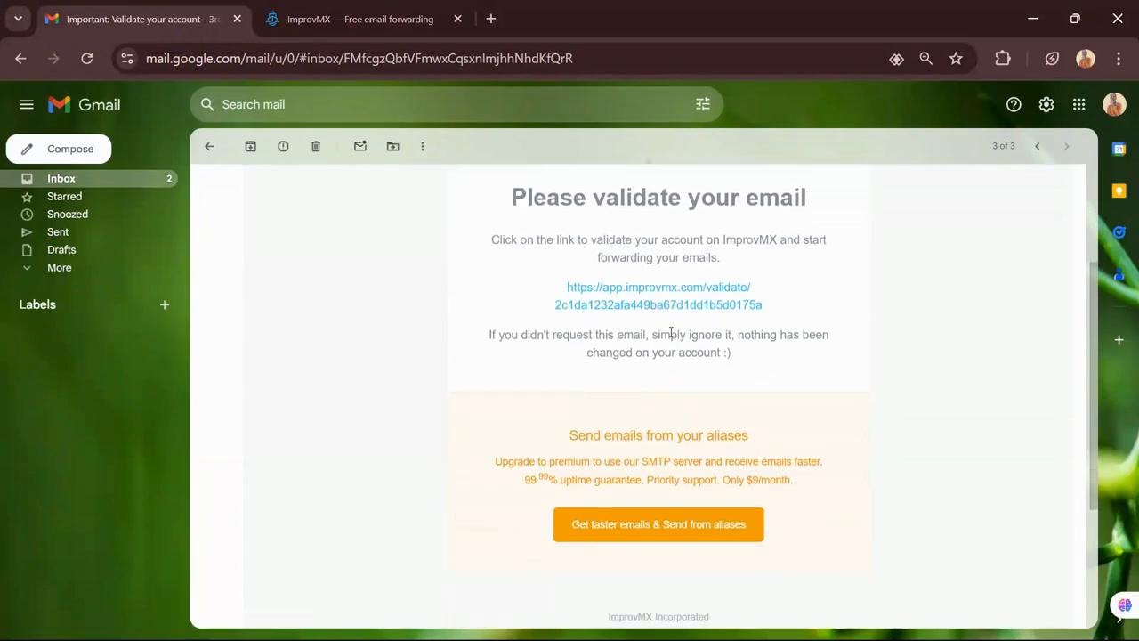
{"action": "scroll", "coordinate": [671, 332], "scroll_direction": "up", "scroll_amount": 1}
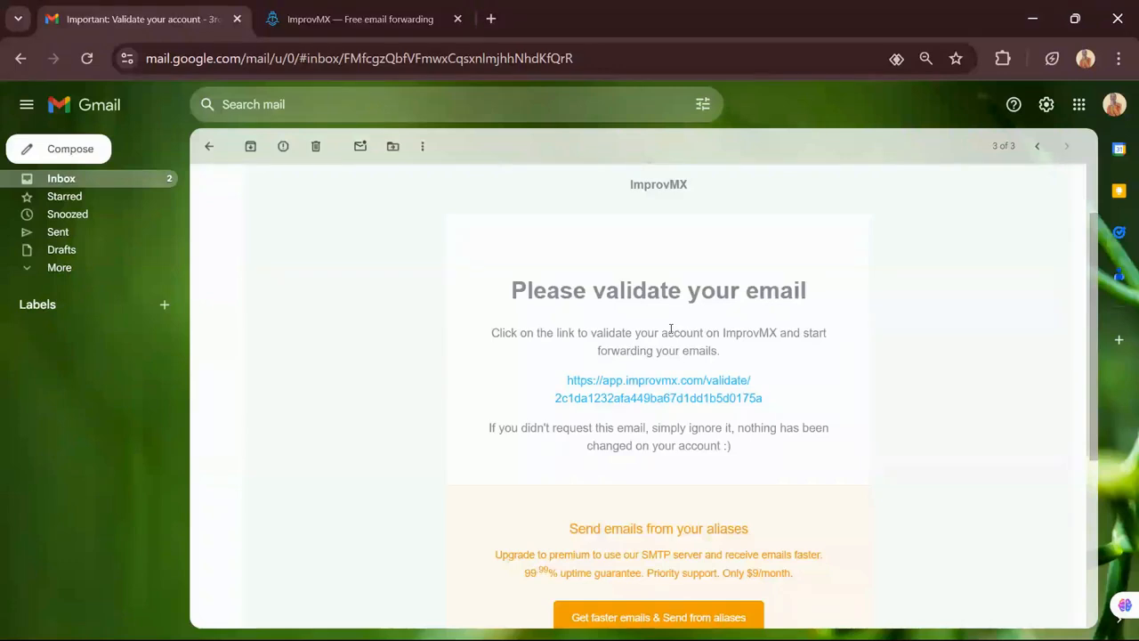
{"action": "scroll", "coordinate": [603, 336], "scroll_direction": "down", "scroll_amount": 1}
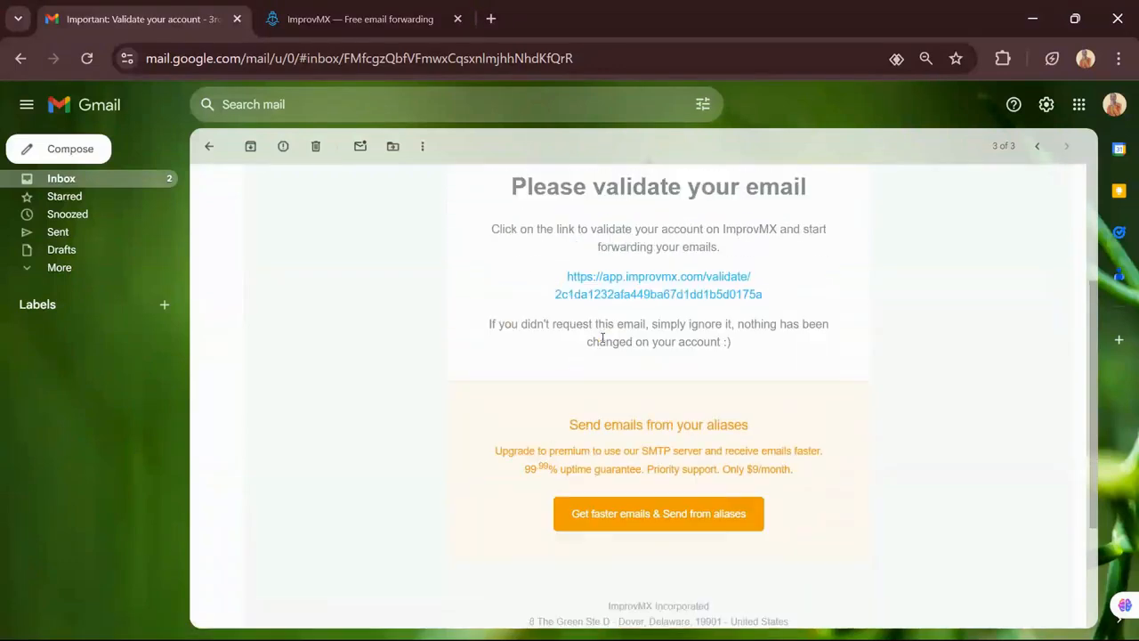
{"action": "scroll", "coordinate": [602, 336], "scroll_direction": "up", "scroll_amount": 1}
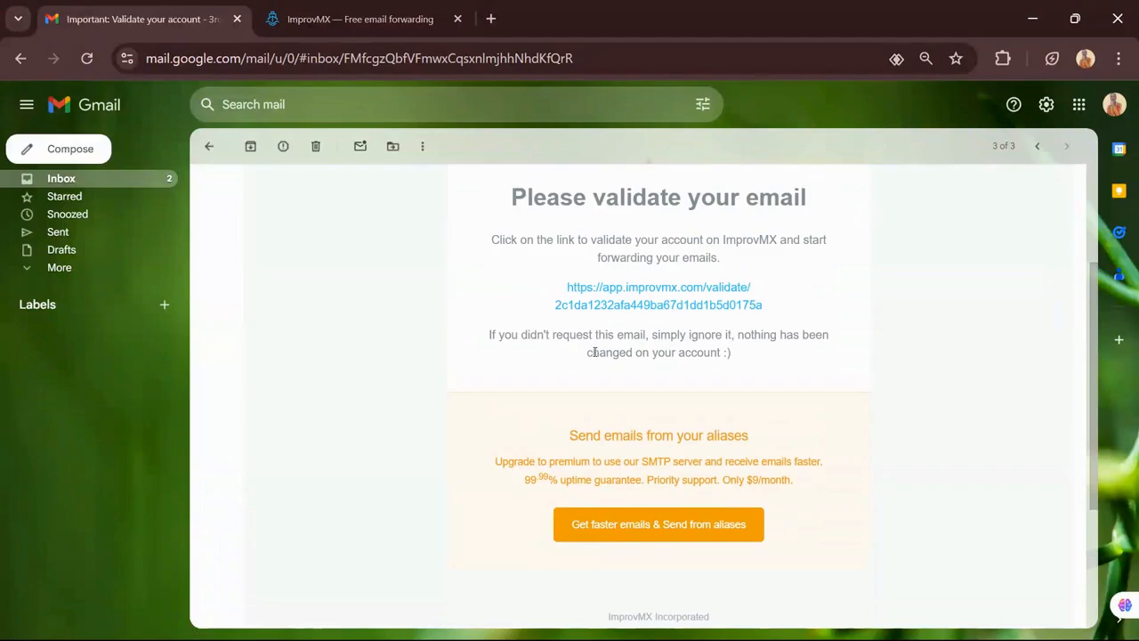
{"action": "left_click", "coordinate": [634, 294]}
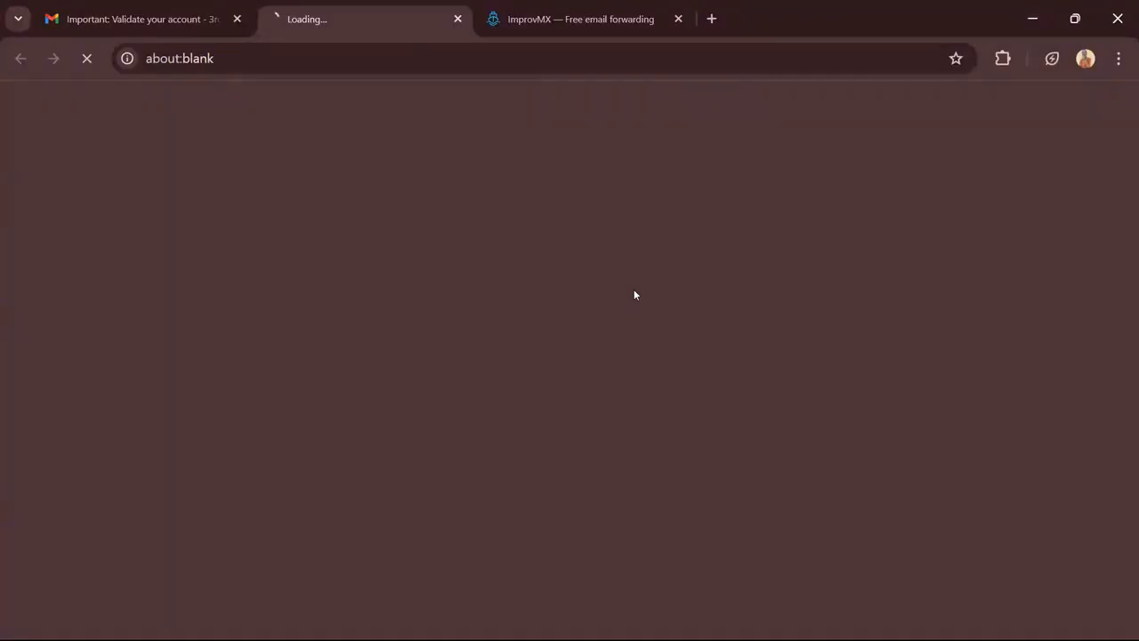
Look over the ImprovMX account validation page, dismiss the low battery warning, and close that page
{"action": "left_click", "coordinate": [529, 25]}
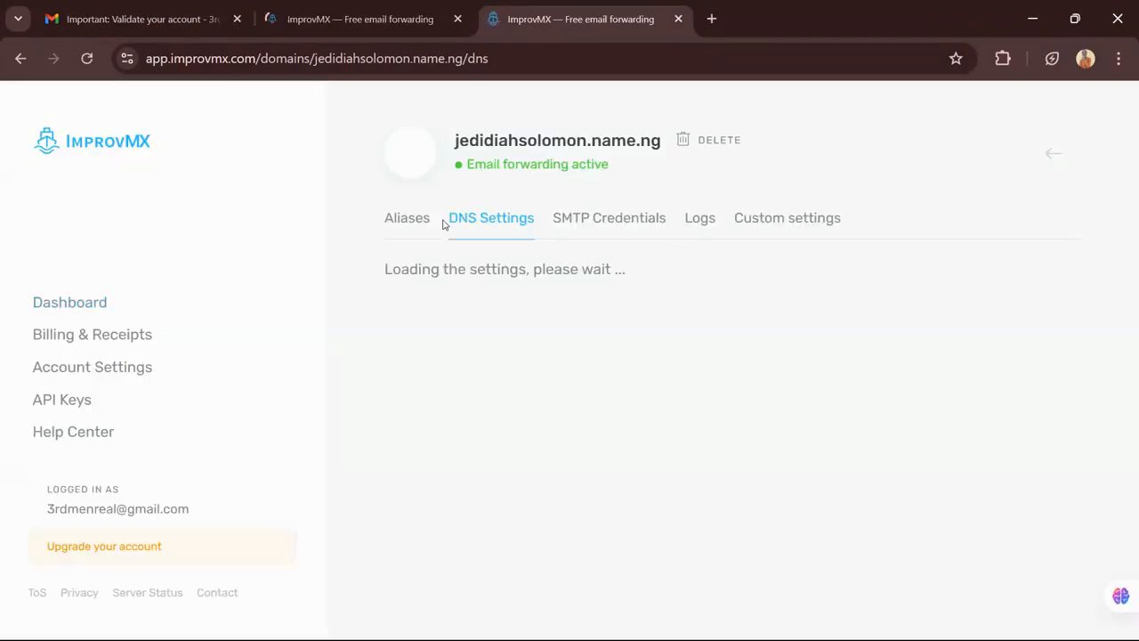
{"action": "left_click", "coordinate": [372, 18]}
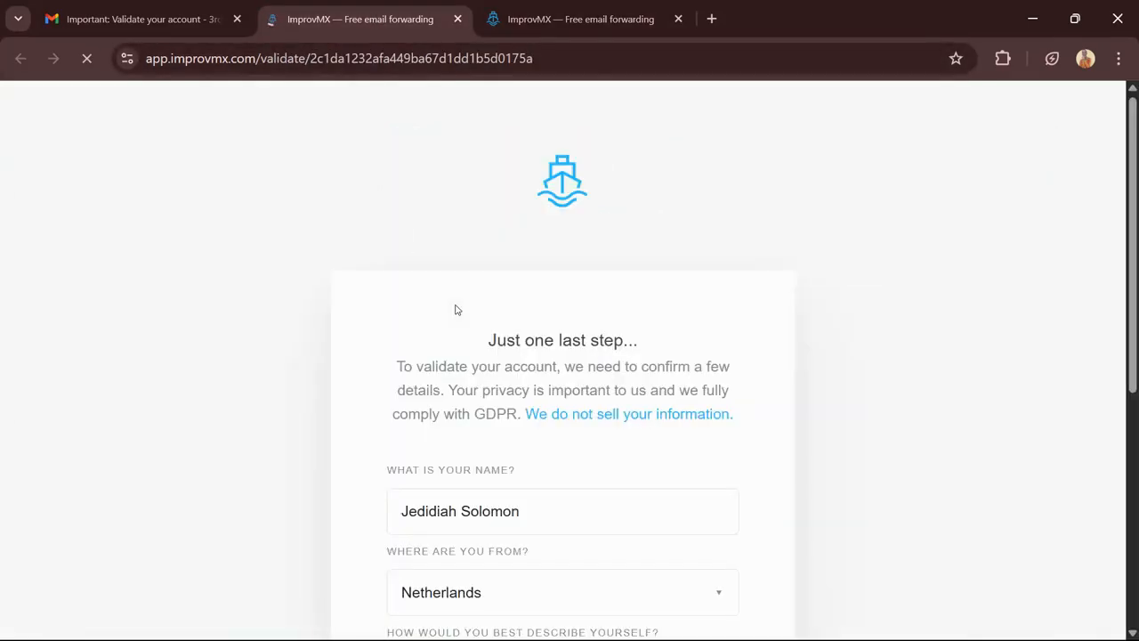
{"action": "scroll", "coordinate": [486, 317], "scroll_direction": "down", "scroll_amount": 3}
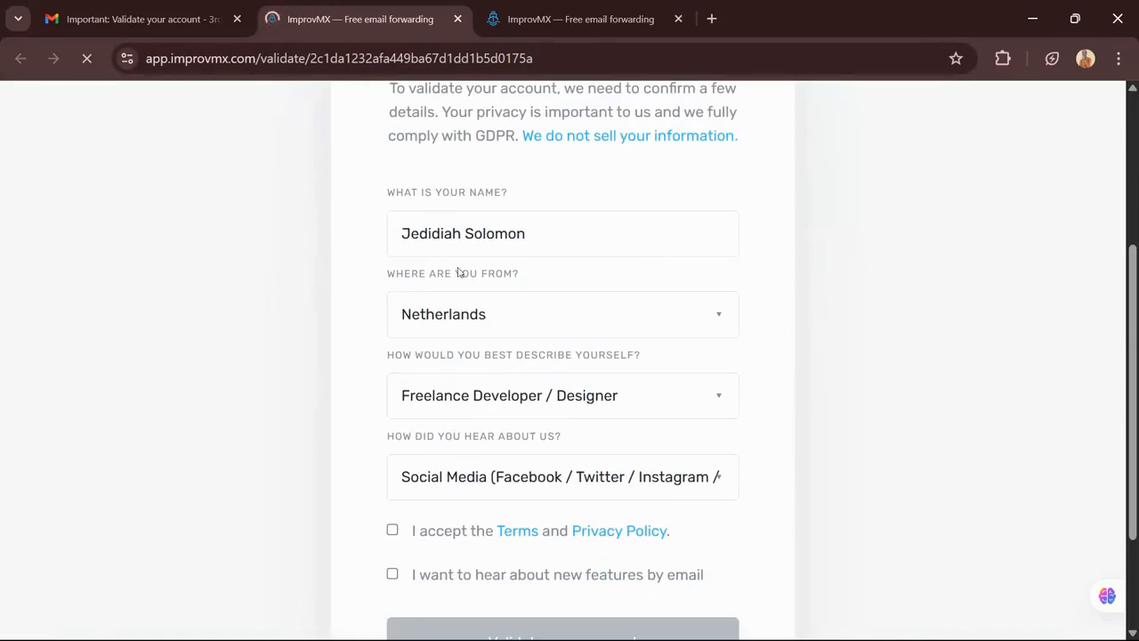
{"action": "scroll", "coordinate": [476, 256], "scroll_direction": "down", "scroll_amount": 1}
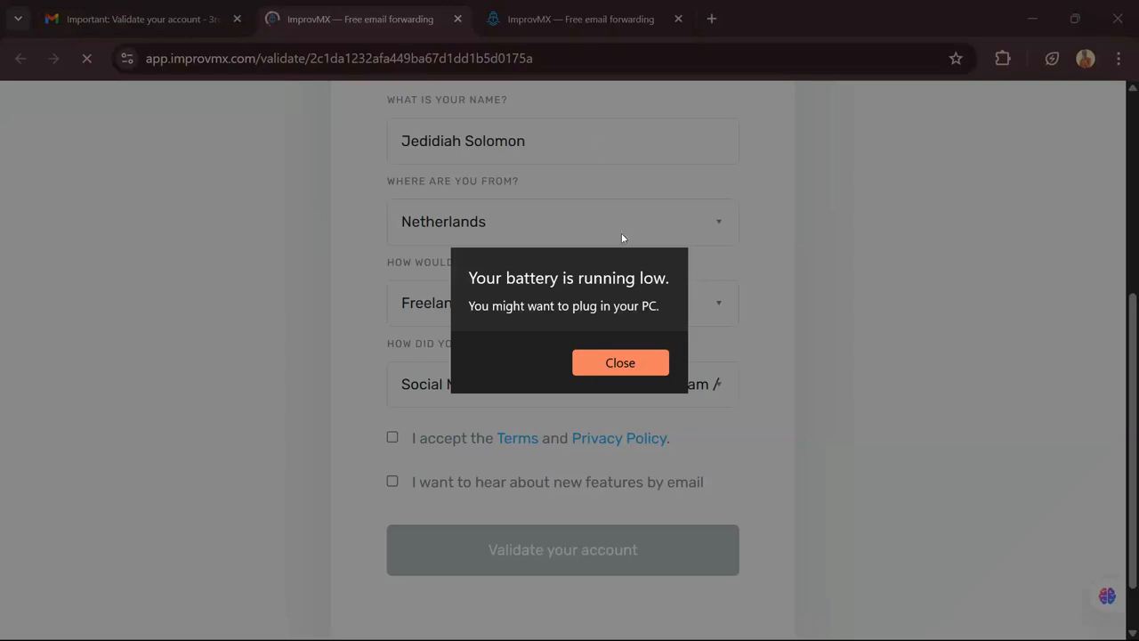
{"action": "left_click", "coordinate": [634, 372]}
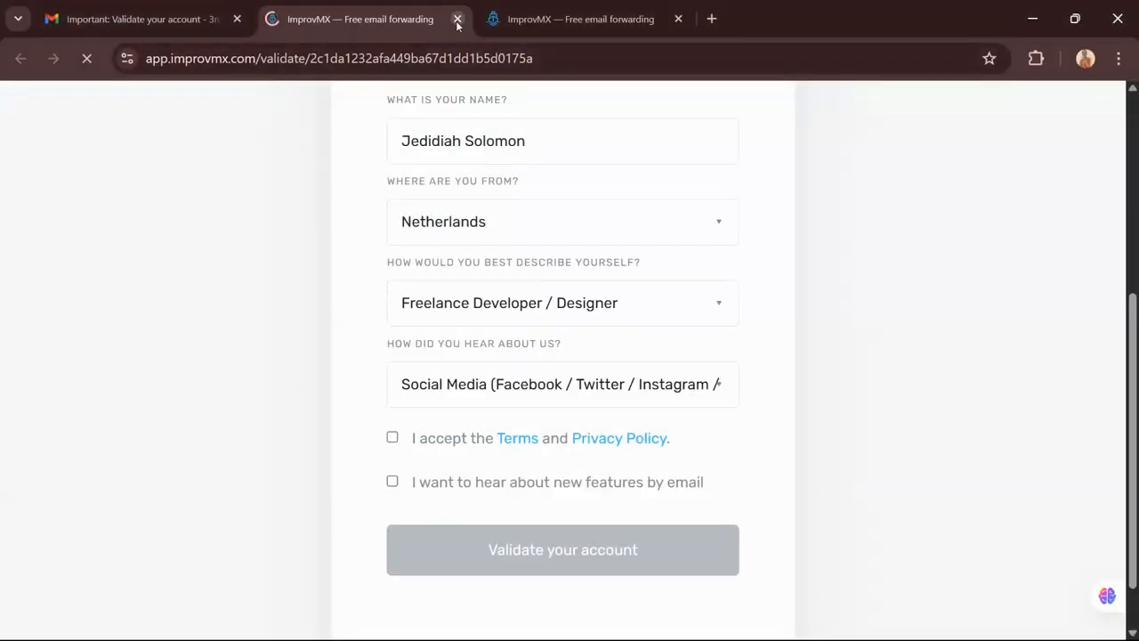
{"action": "left_click", "coordinate": [457, 22]}
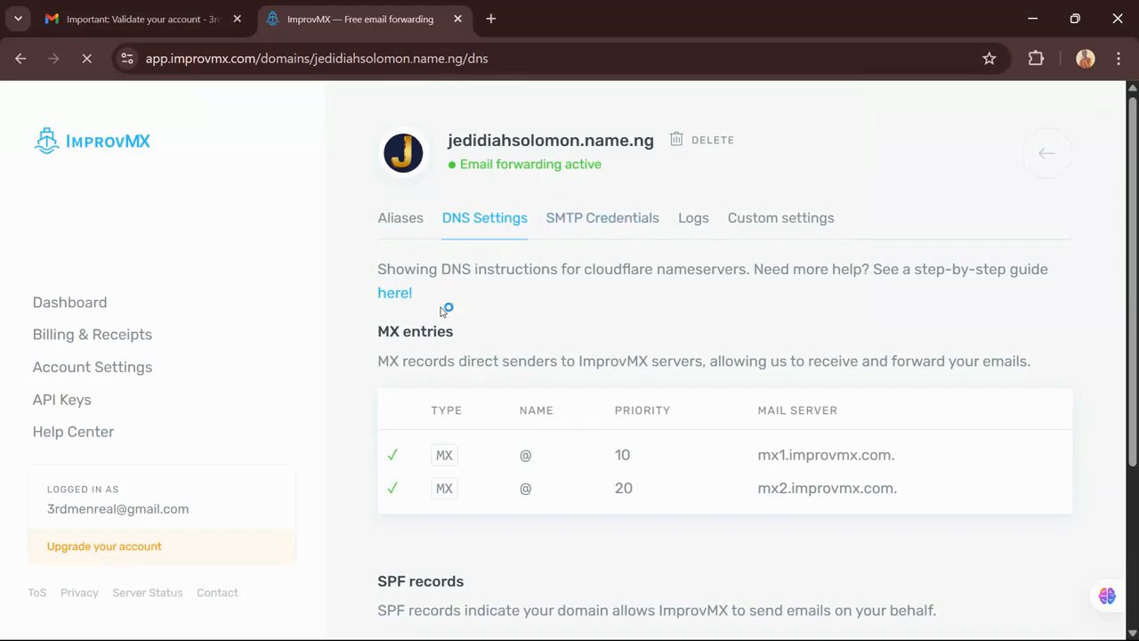
Return to ImprovMX's DNS settings, where MX records at priorities 10 and 20 show verified
{"action": "left_click", "coordinate": [142, 13]}
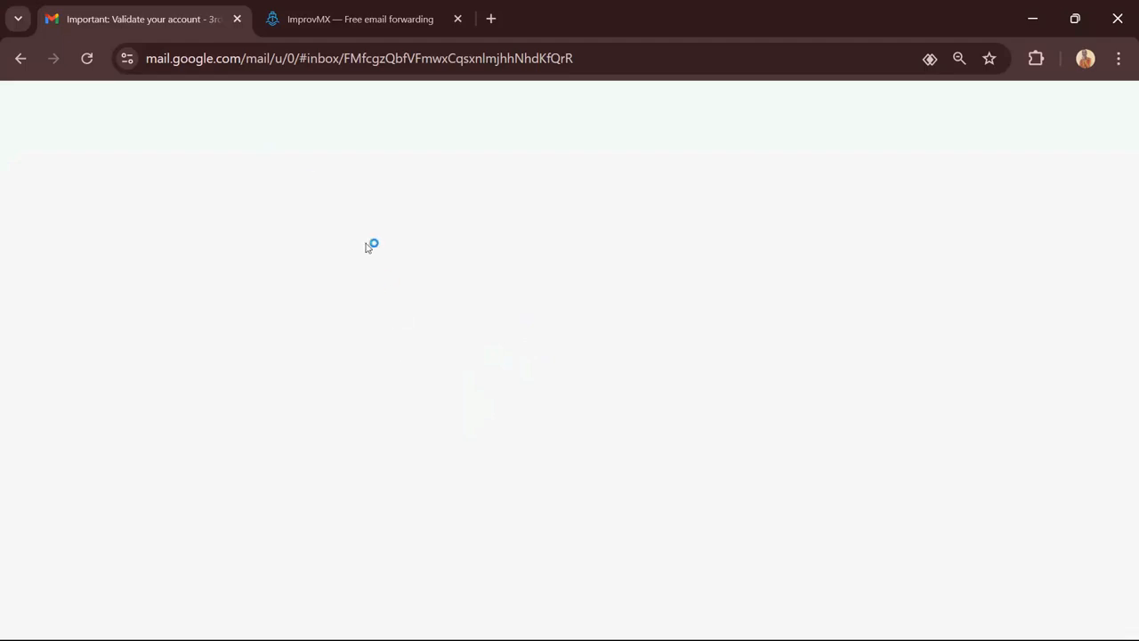
{"action": "scroll", "coordinate": [515, 353], "scroll_direction": "up", "scroll_amount": 2}
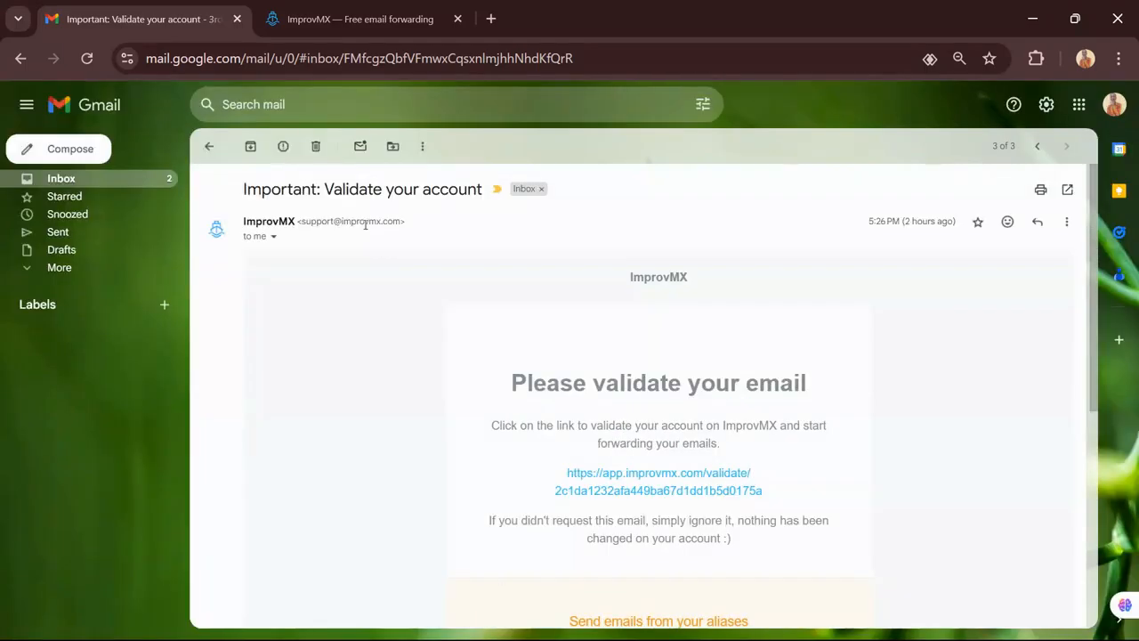
{"action": "left_click", "coordinate": [378, 17]}
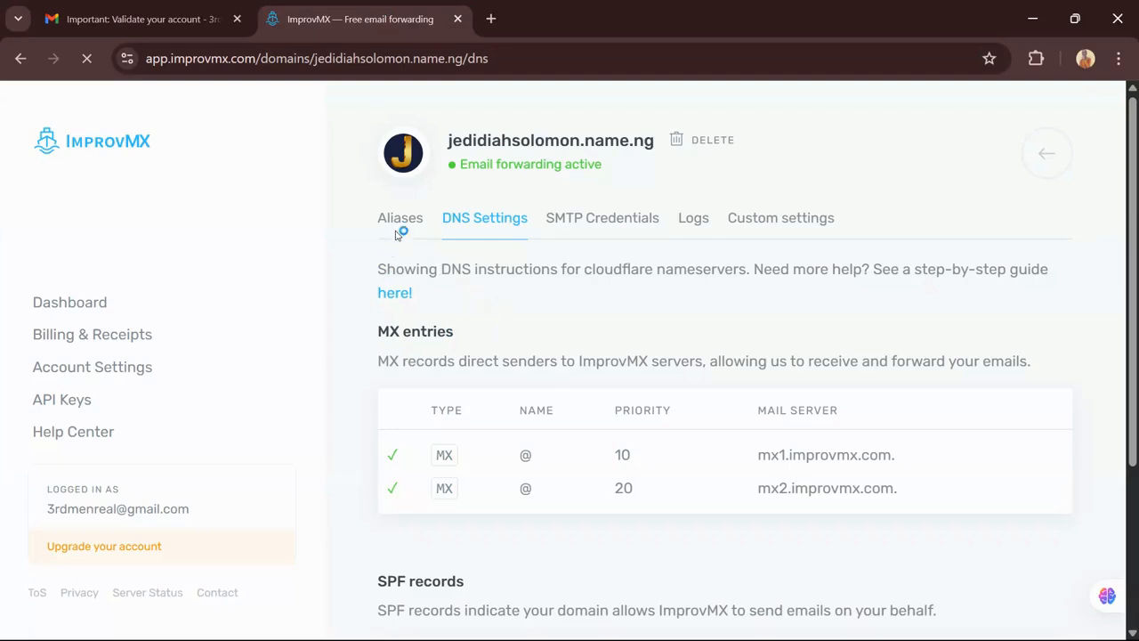
Delete the api and support aliases from the domain's alias list
{"action": "left_click", "coordinate": [400, 230]}
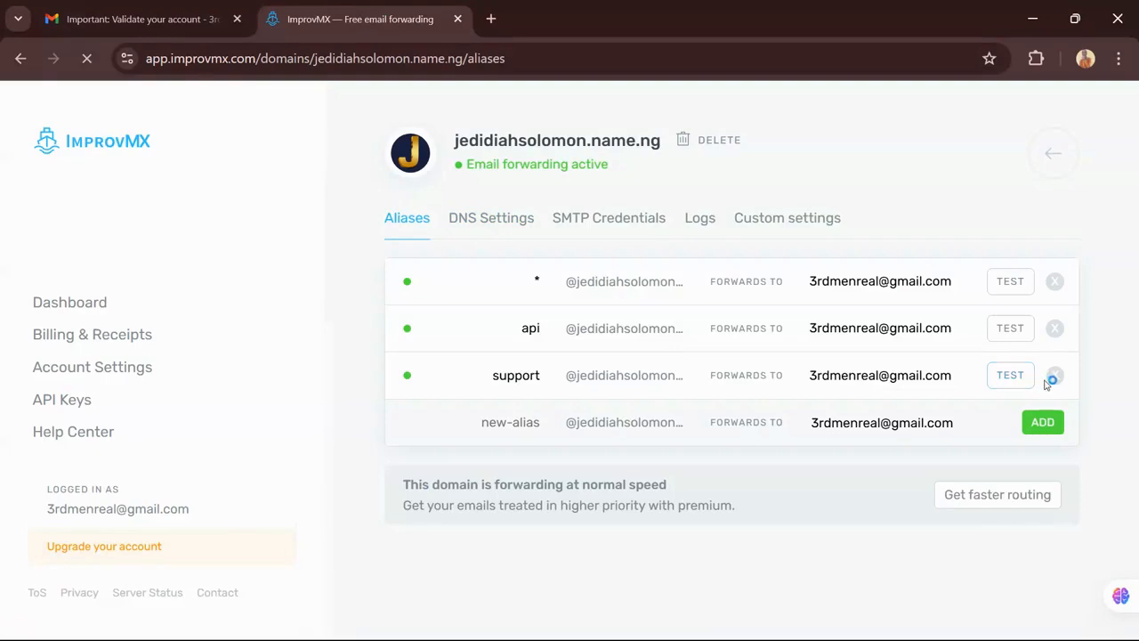
{"action": "left_click", "coordinate": [1054, 375]}
{"action": "left_click", "coordinate": [1056, 330]}
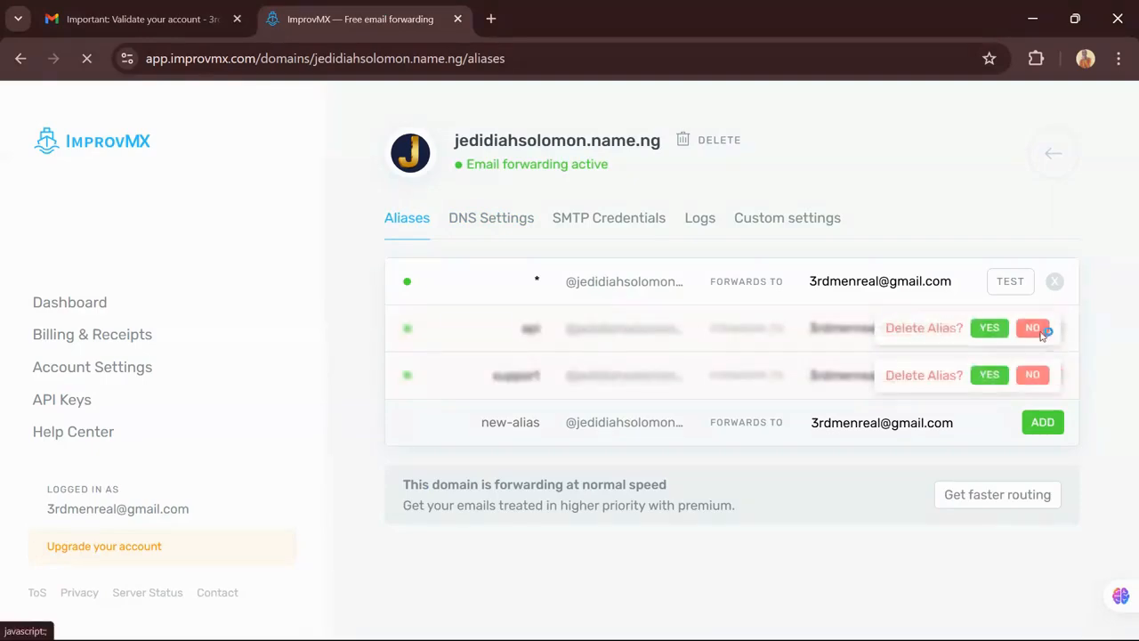
{"action": "left_click", "coordinate": [989, 327]}
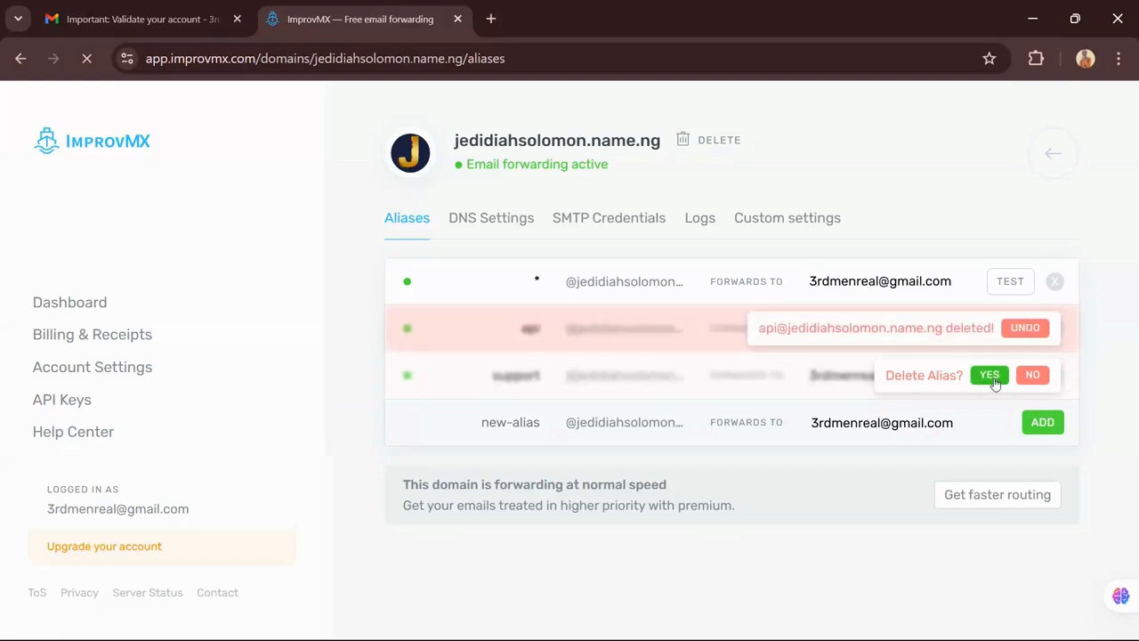
{"action": "left_click", "coordinate": [987, 377]}
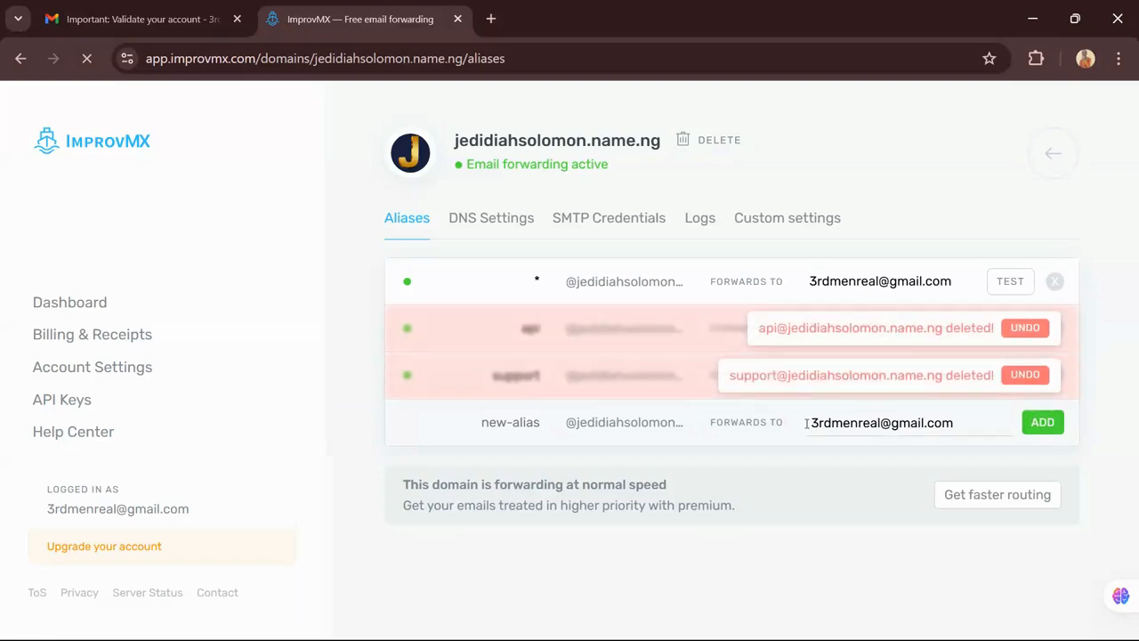
Replace the catch-all alias name and add community* as a forwarding alias
{"action": "left_click", "coordinate": [533, 282]}
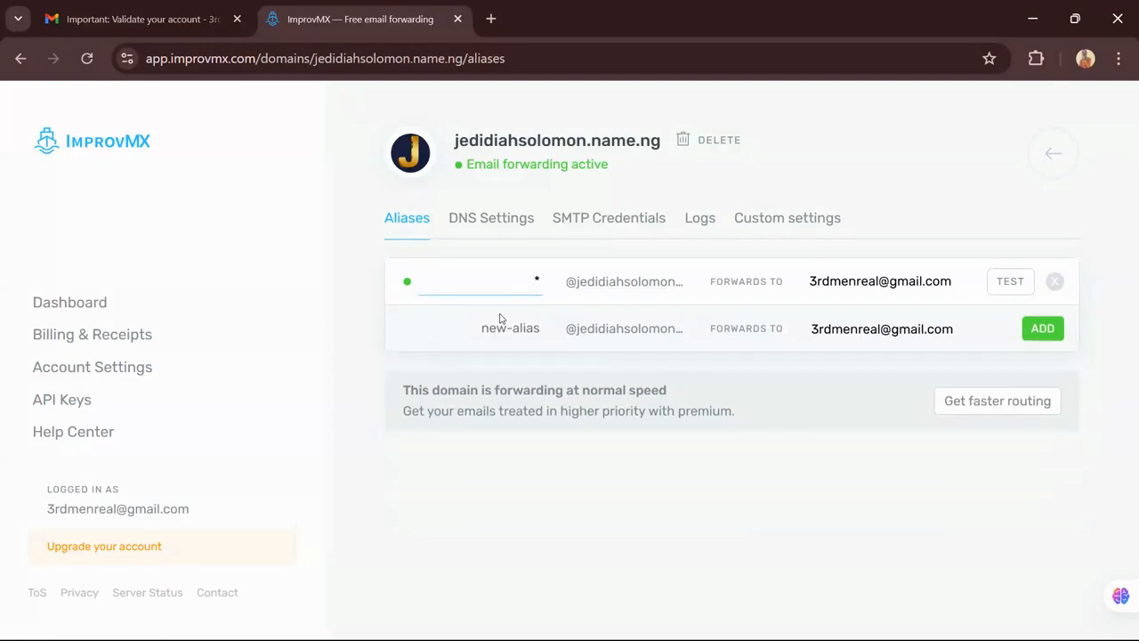
{"action": "type", "text": "community"}
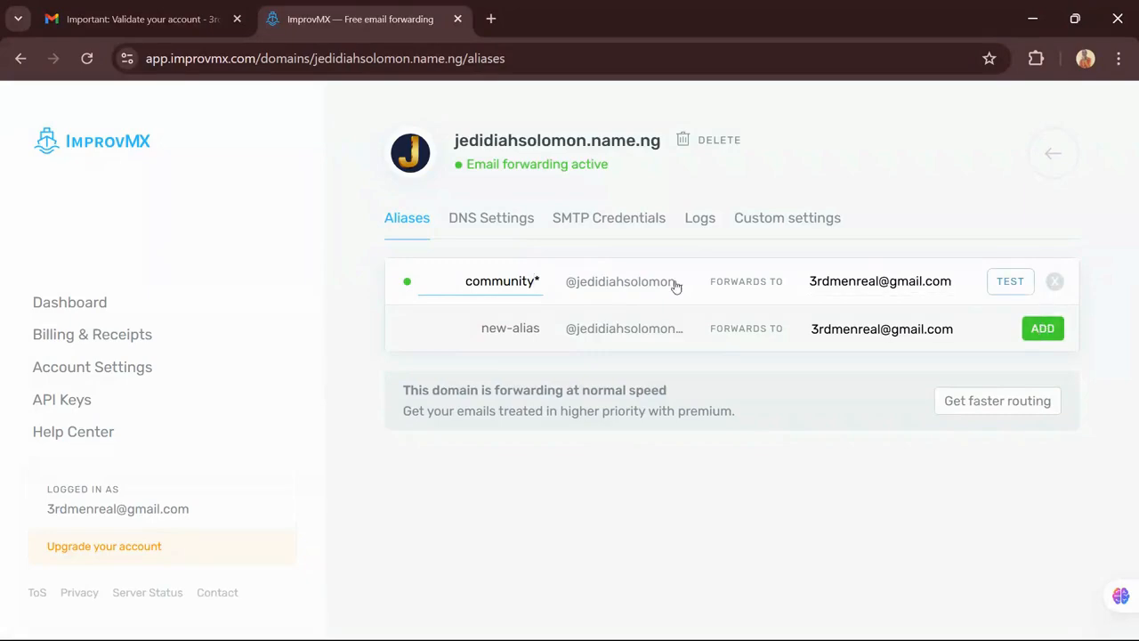
{"action": "key", "text": "ctrl+a"}
{"action": "key", "text": "ctrl+c"}
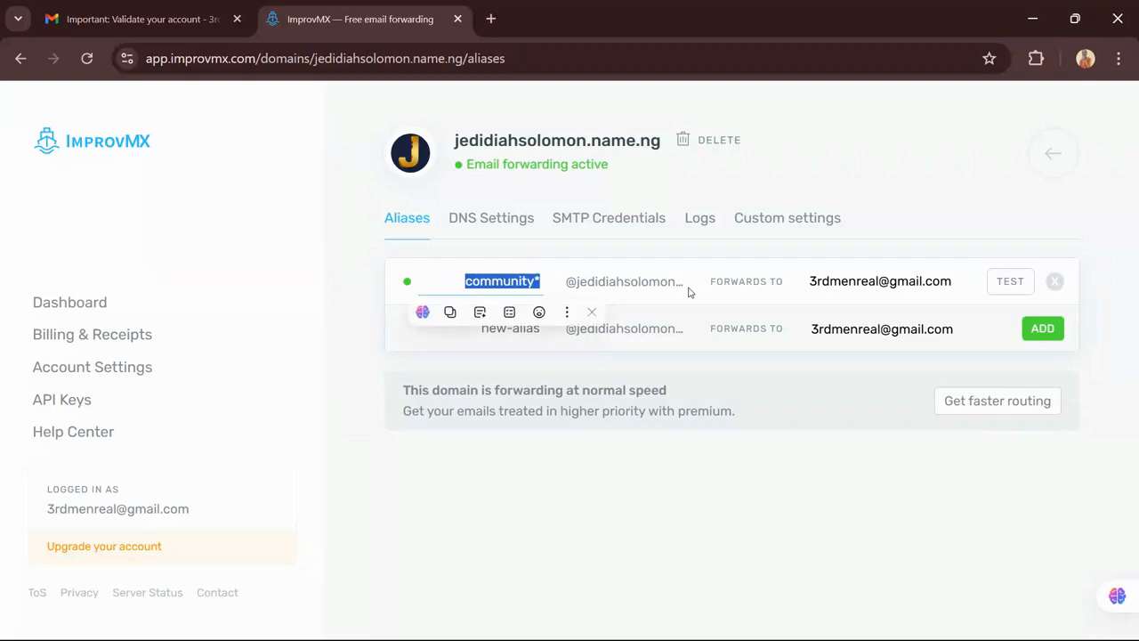
{"action": "key", "text": "BackSpace"}
{"action": "left_click", "coordinate": [511, 326]}
{"action": "key", "text": "ctrl+v"}
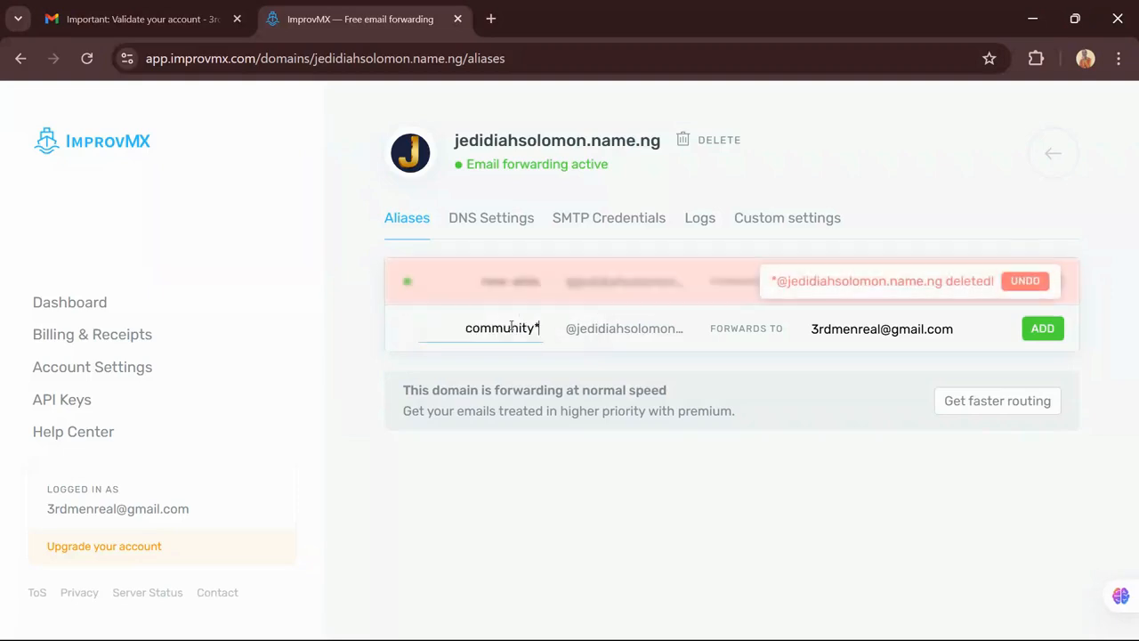
{"action": "left_click", "coordinate": [1044, 328]}
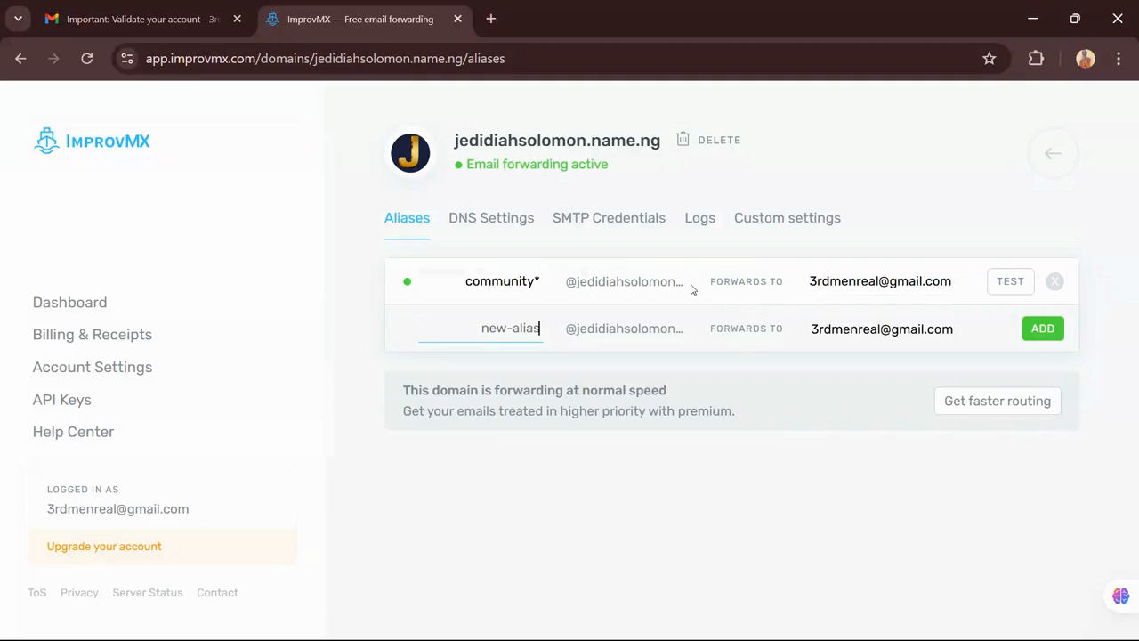
Delete the leftover community* alias and re-add community* forwarding to the Gmail inbox
{"action": "left_click", "coordinate": [1055, 284]}
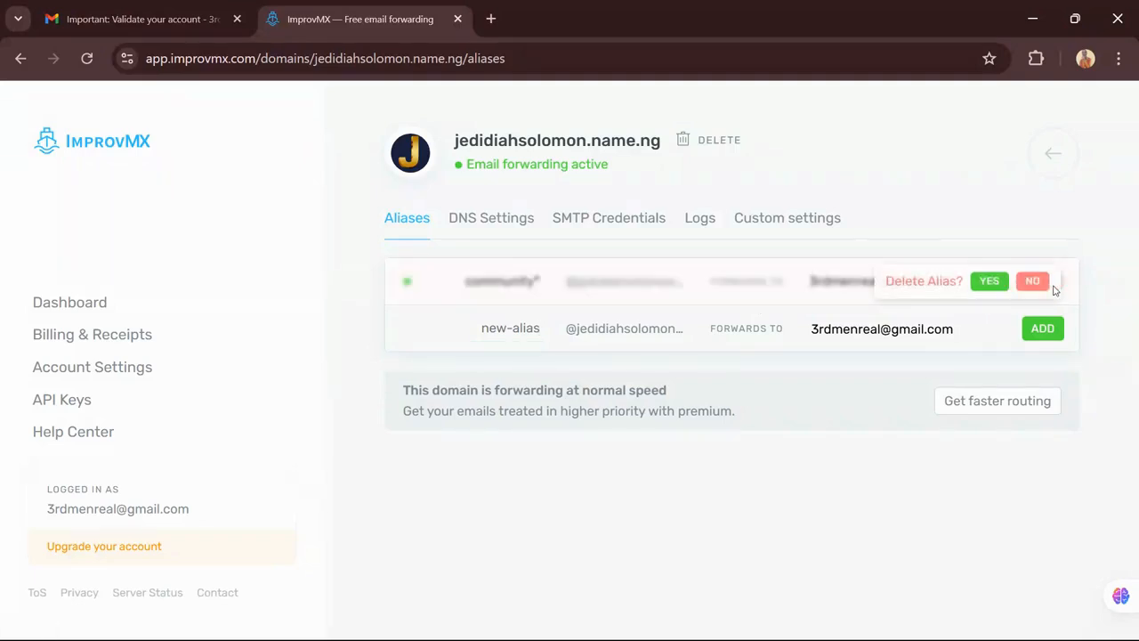
{"action": "left_click", "coordinate": [992, 281]}
{"action": "left_click", "coordinate": [530, 328]}
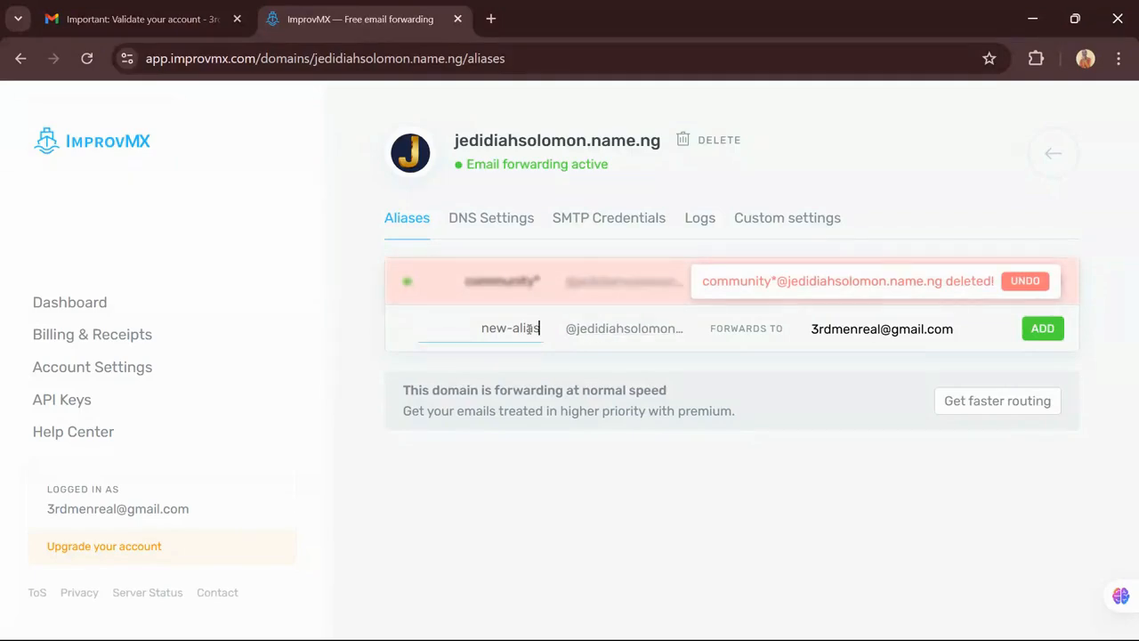
{"action": "type", "text": "community*"}
{"action": "left_click", "coordinate": [1044, 328]}
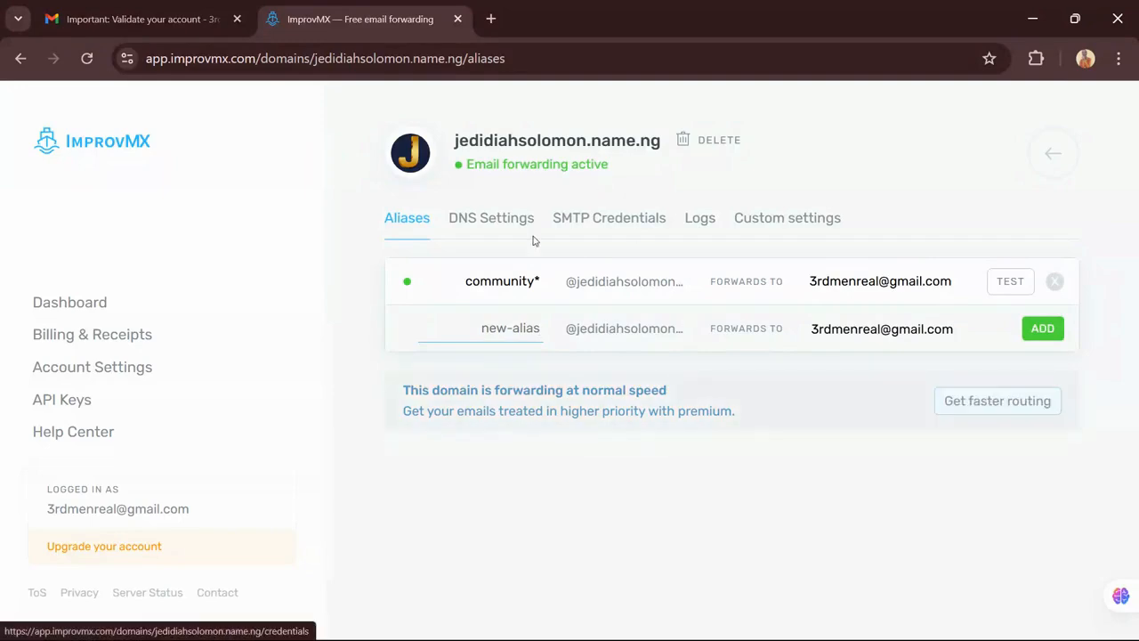
Review the verified MX and SPF TXT record tables on ImprovMX's DNS Settings tab
{"action": "left_click", "coordinate": [478, 223]}
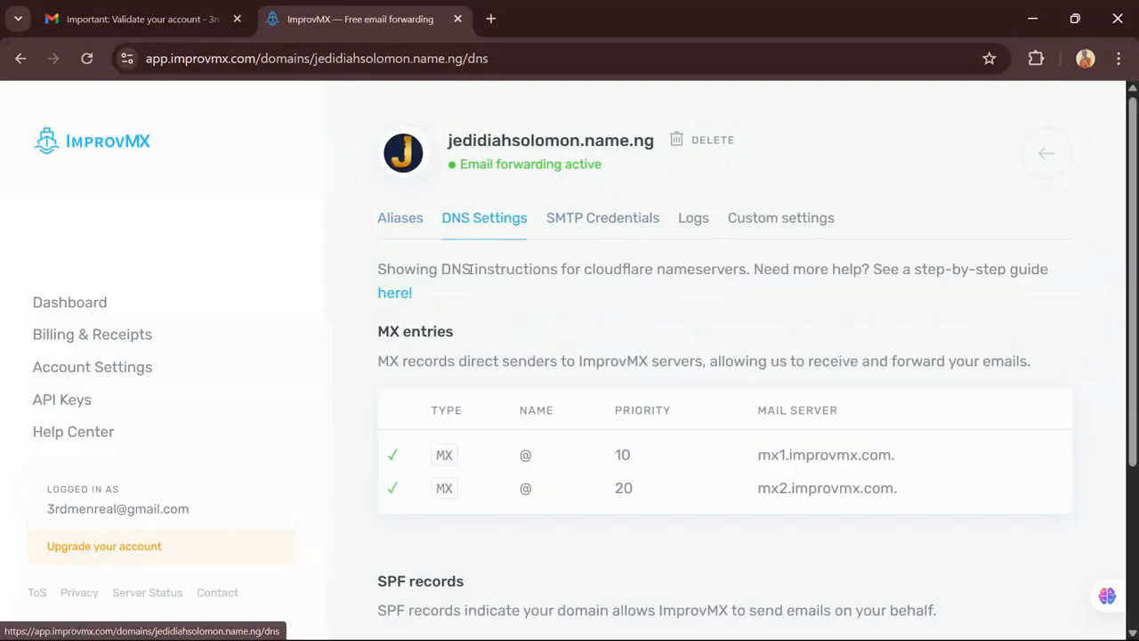
{"action": "scroll", "coordinate": [534, 318], "scroll_direction": "down", "scroll_amount": 1}
{"action": "scroll", "coordinate": [547, 337], "scroll_direction": "down", "scroll_amount": 1}
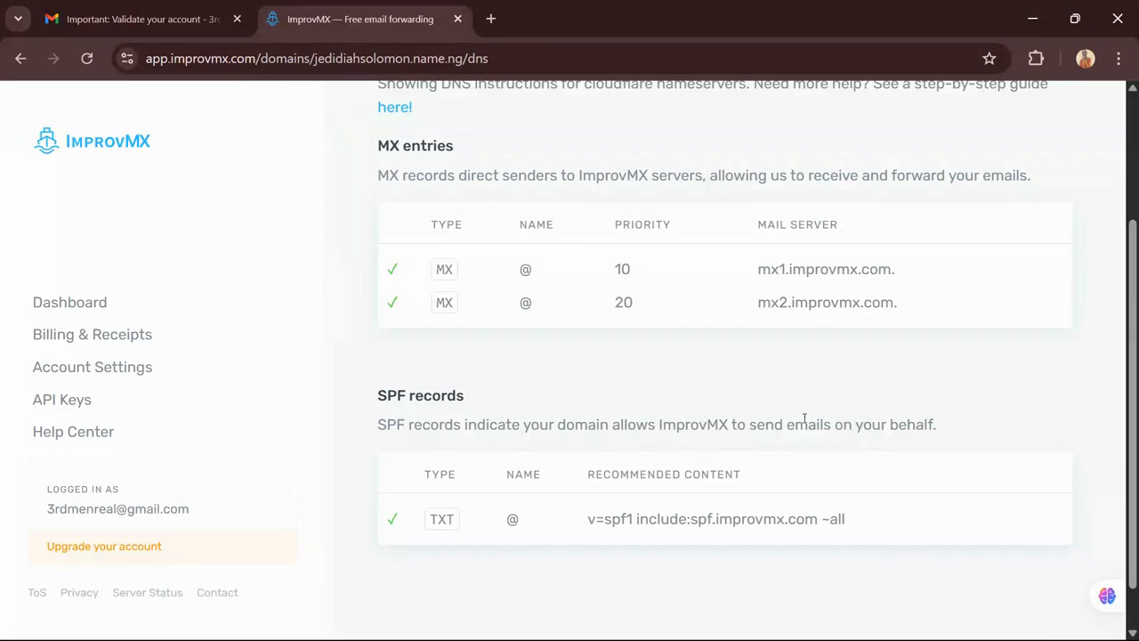
{"action": "scroll", "coordinate": [765, 238], "scroll_direction": "up", "scroll_amount": 1}
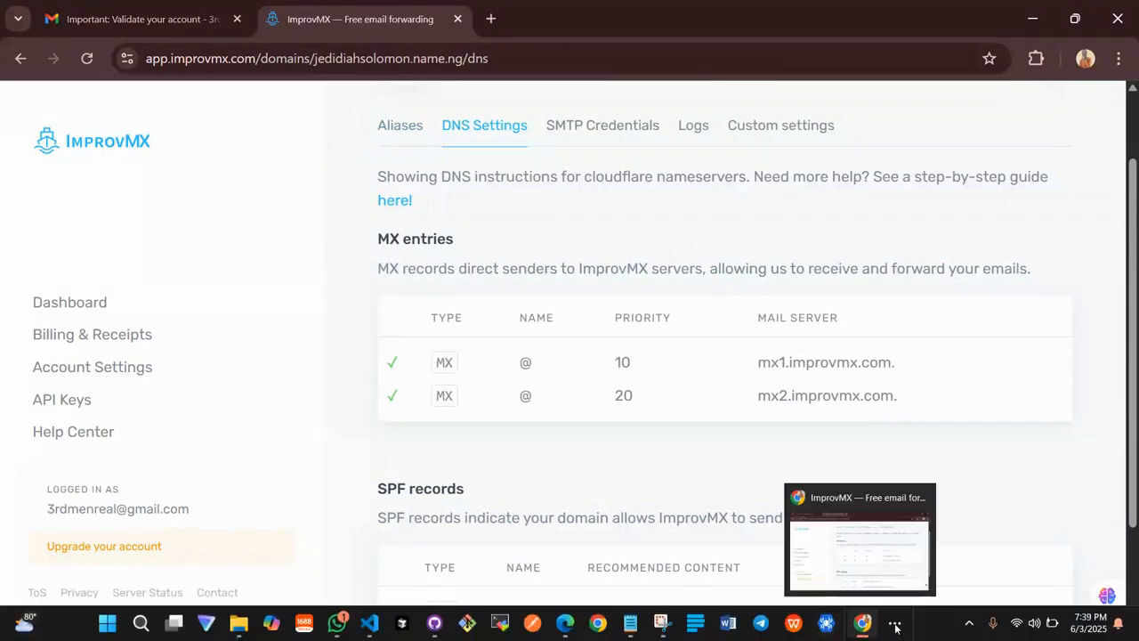
{"action": "left_click", "coordinate": [862, 623]}
{"action": "mouse_move", "coordinate": [900, 597]}
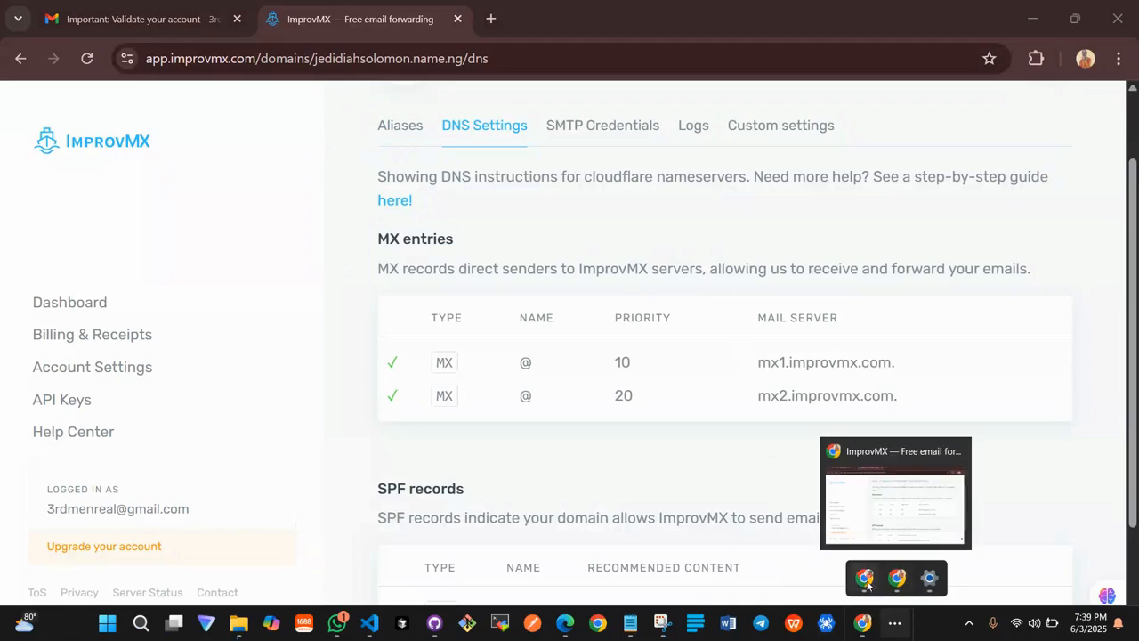
{"action": "mouse_move", "coordinate": [863, 581]}
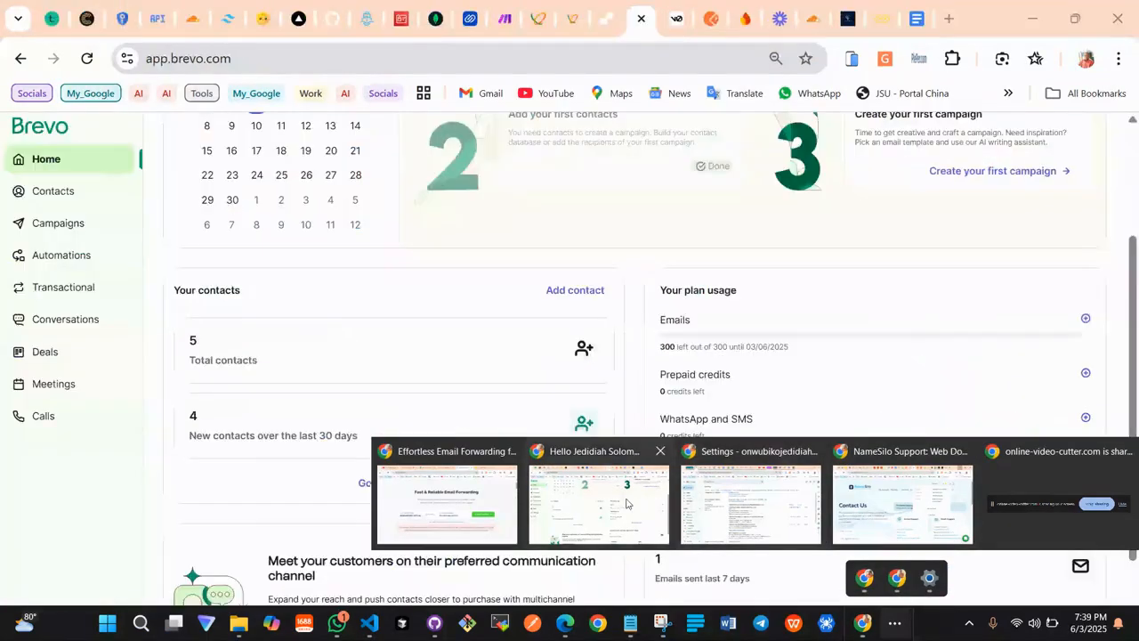
Scroll Cloudflare's twelve DNS records, checking the mx1/mx2.improvmx.com MX and SPF TXT entries
{"action": "left_click", "coordinate": [447, 503]}
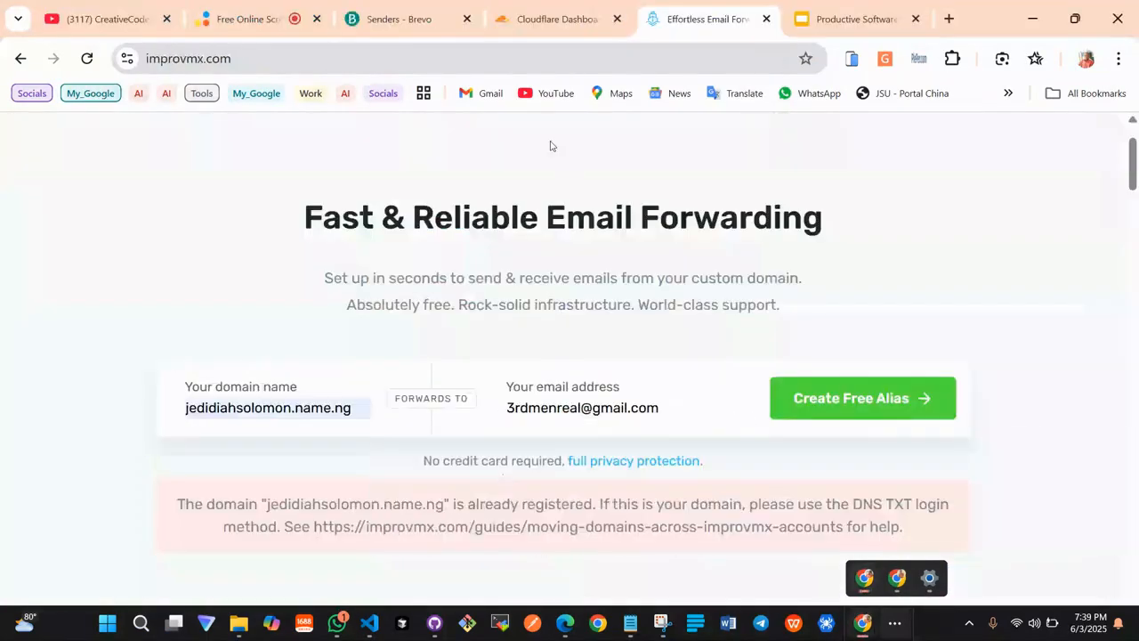
{"action": "left_click", "coordinate": [546, 9]}
{"action": "scroll", "coordinate": [407, 368], "scroll_direction": "down", "scroll_amount": 2}
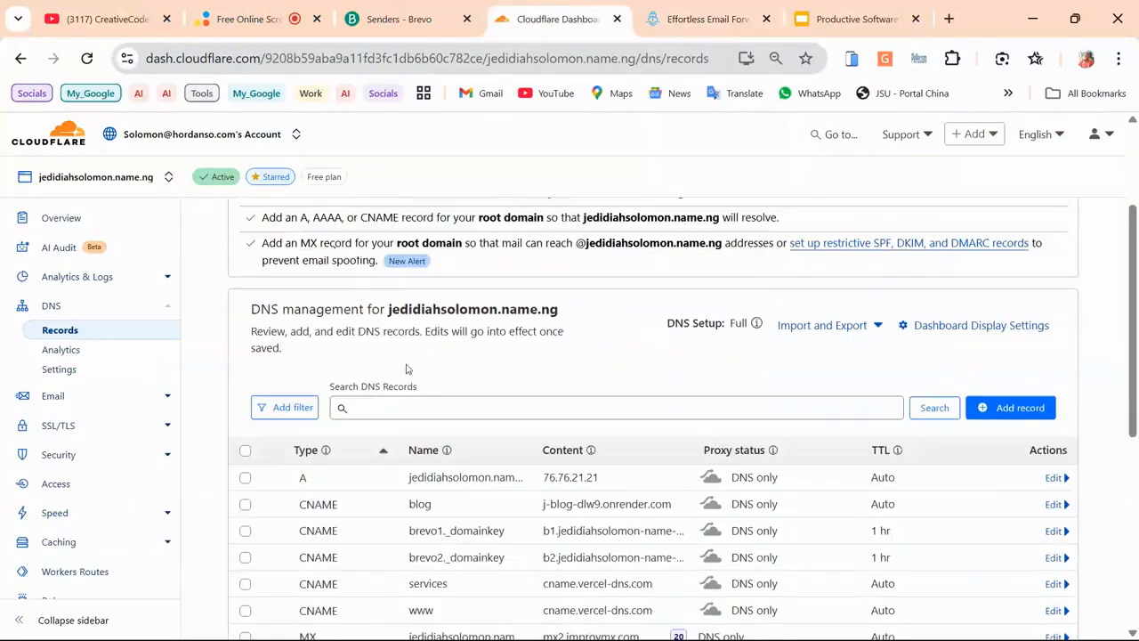
{"action": "scroll", "coordinate": [407, 368], "scroll_direction": "down", "scroll_amount": 3}
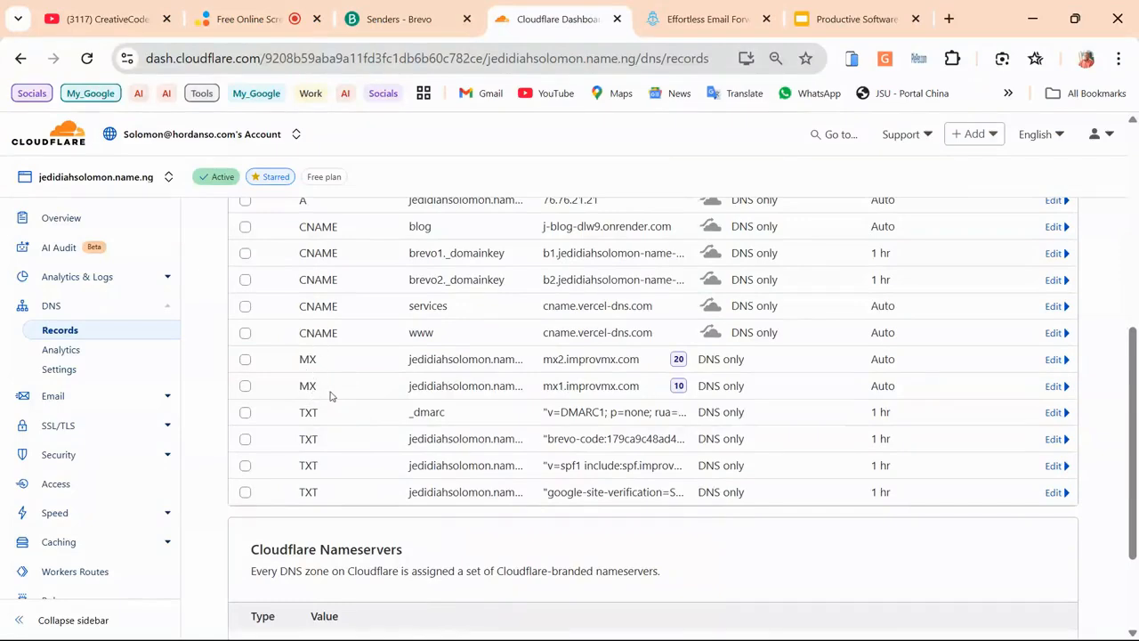
{"action": "scroll", "coordinate": [628, 387], "scroll_direction": "up", "scroll_amount": 1}
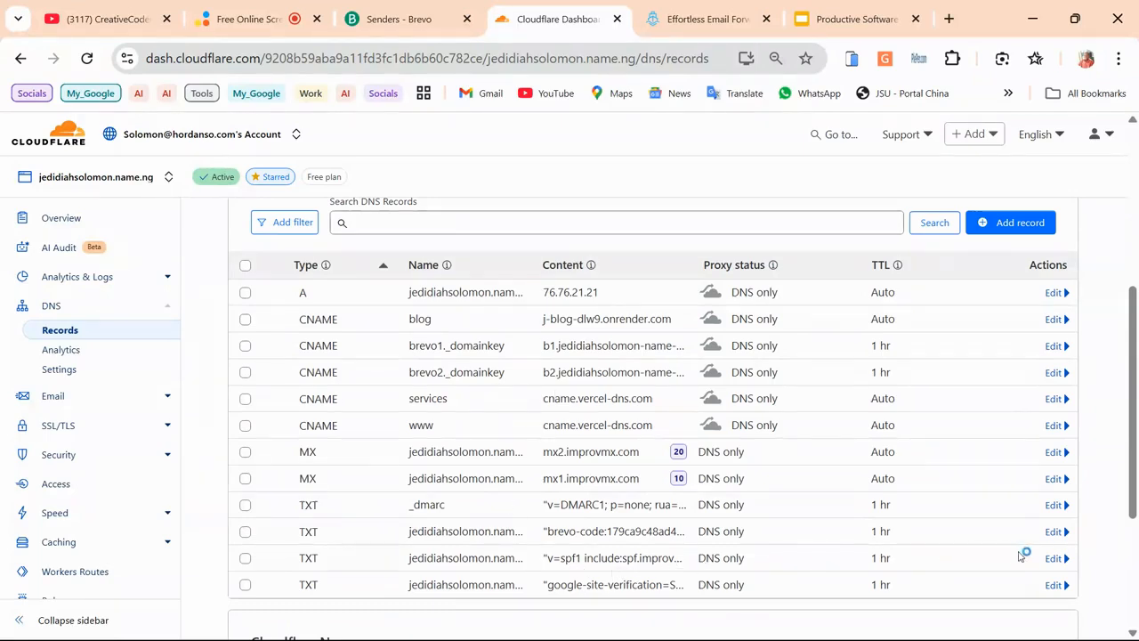
{"action": "scroll", "coordinate": [742, 427], "scroll_direction": "down", "scroll_amount": 2}
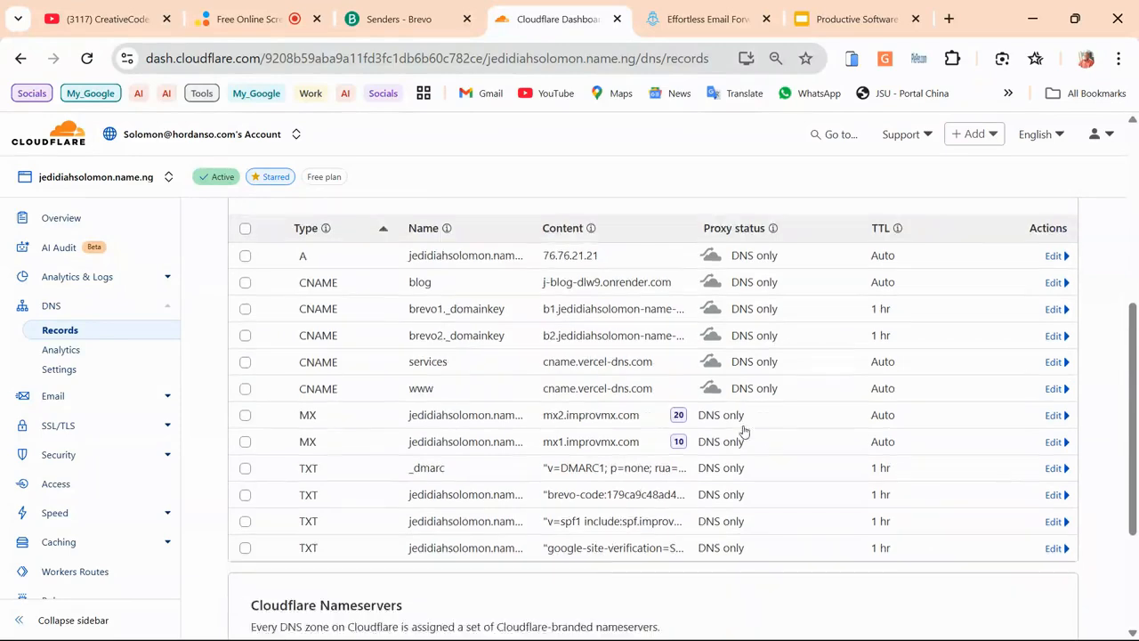
Edit the v=spf1 TXT record to name @ with TTL Auto and save it
{"action": "left_click", "coordinate": [1053, 372]}
{"action": "scroll", "coordinate": [688, 386], "scroll_direction": "down", "scroll_amount": 2}
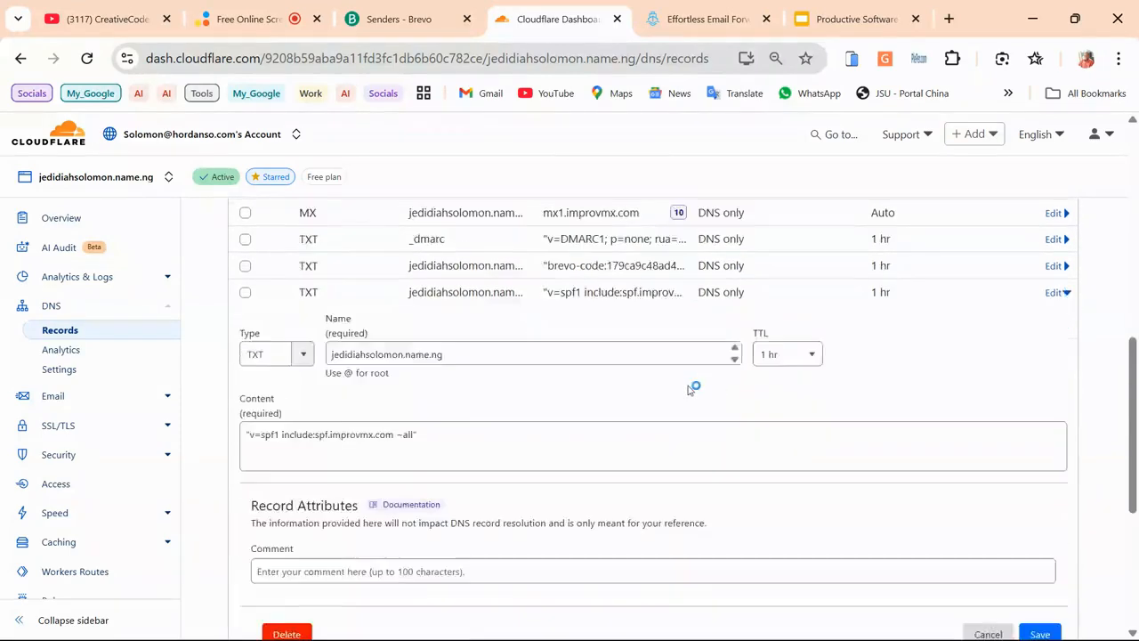
{"action": "scroll", "coordinate": [269, 342], "scroll_direction": "up", "scroll_amount": 1}
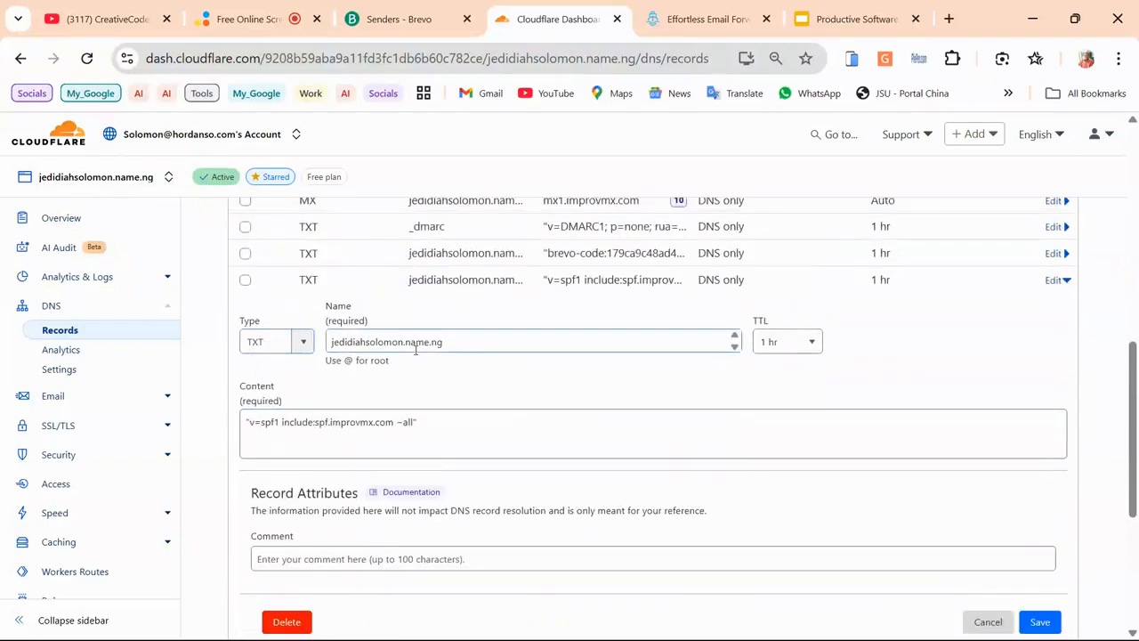
{"action": "left_click_drag", "start_coordinate": [469, 341], "coordinate": [311, 349]}
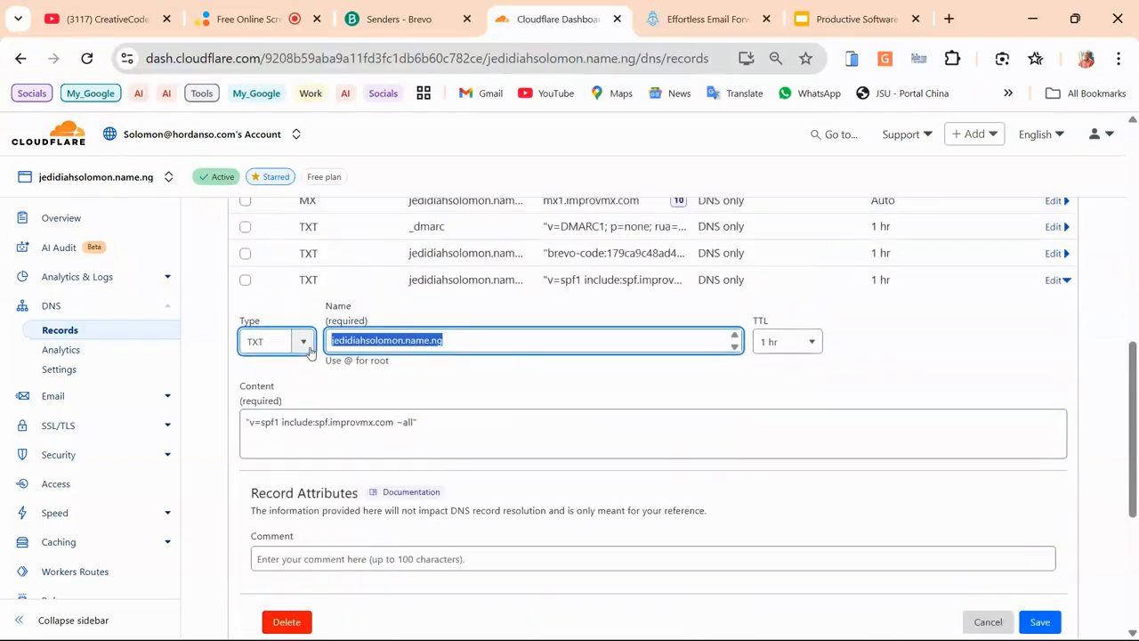
{"action": "type", "text": "@"}
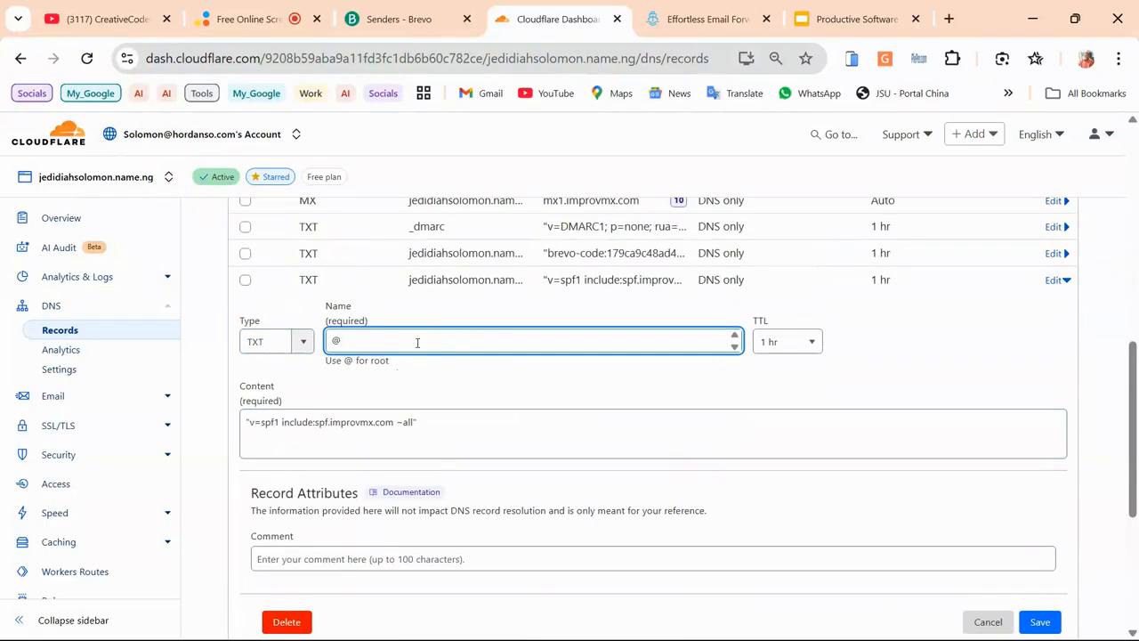
{"action": "scroll", "coordinate": [494, 410], "scroll_direction": "down", "scroll_amount": 1}
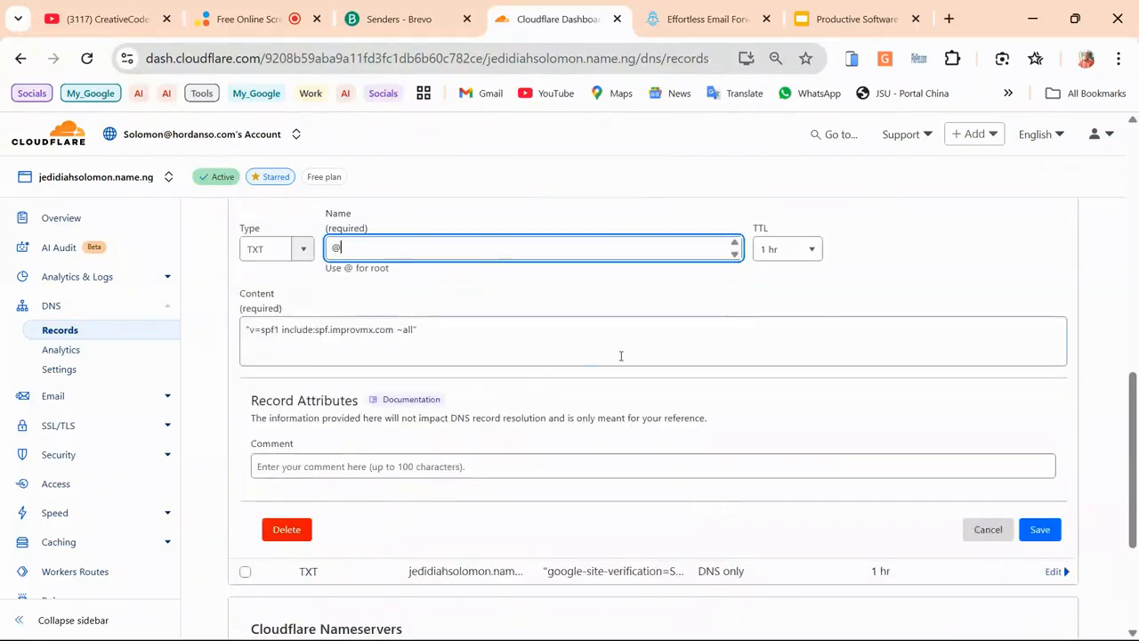
{"action": "left_click", "coordinate": [797, 253]}
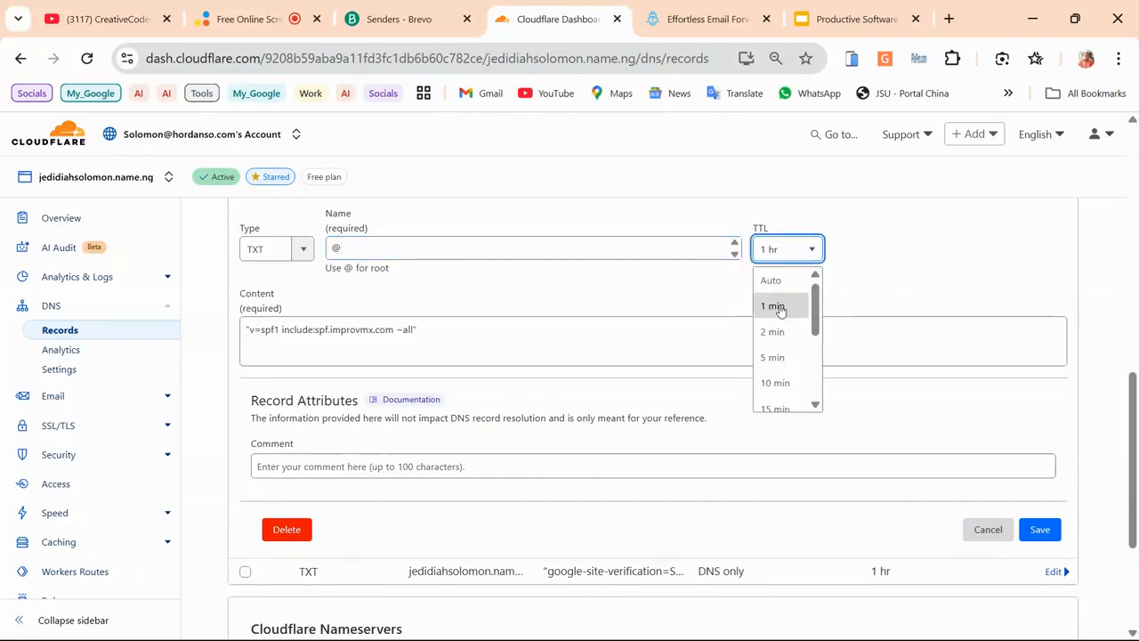
{"action": "left_click", "coordinate": [772, 282]}
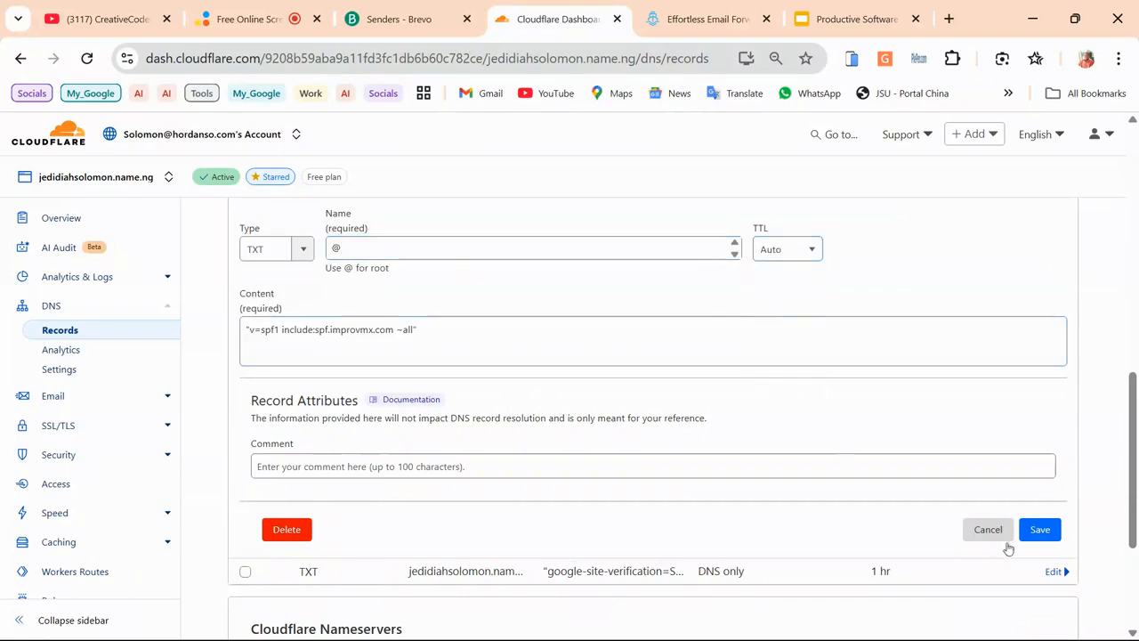
{"action": "left_click", "coordinate": [1037, 529]}
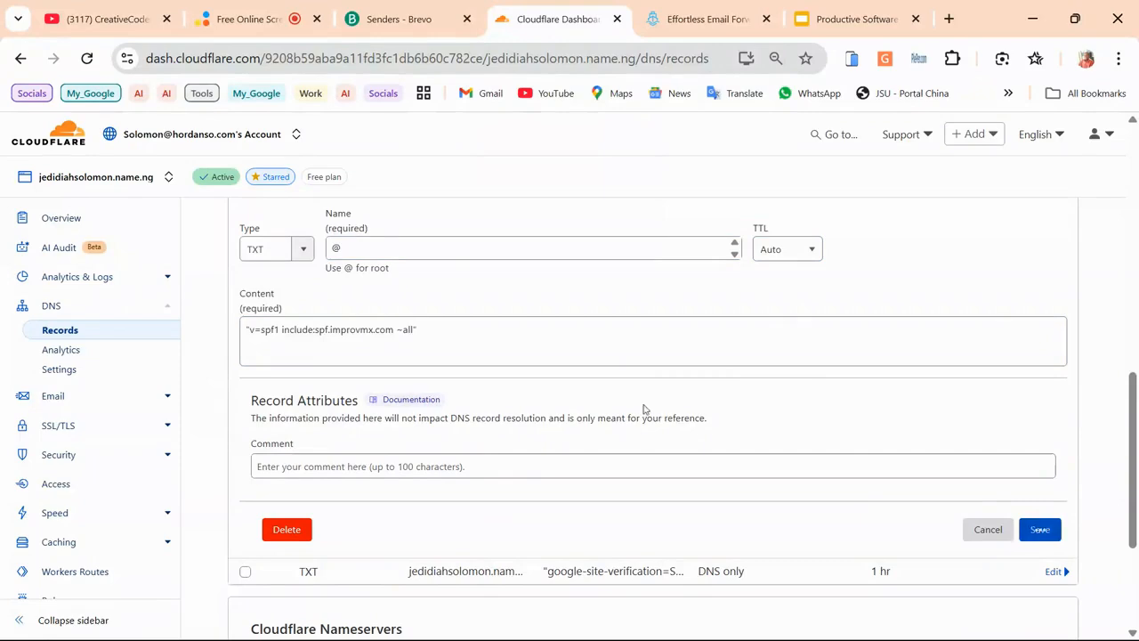
Re-save the mx2.improvmx.com MX record at priority 20
{"action": "scroll", "coordinate": [614, 362], "scroll_direction": "up", "scroll_amount": 5}
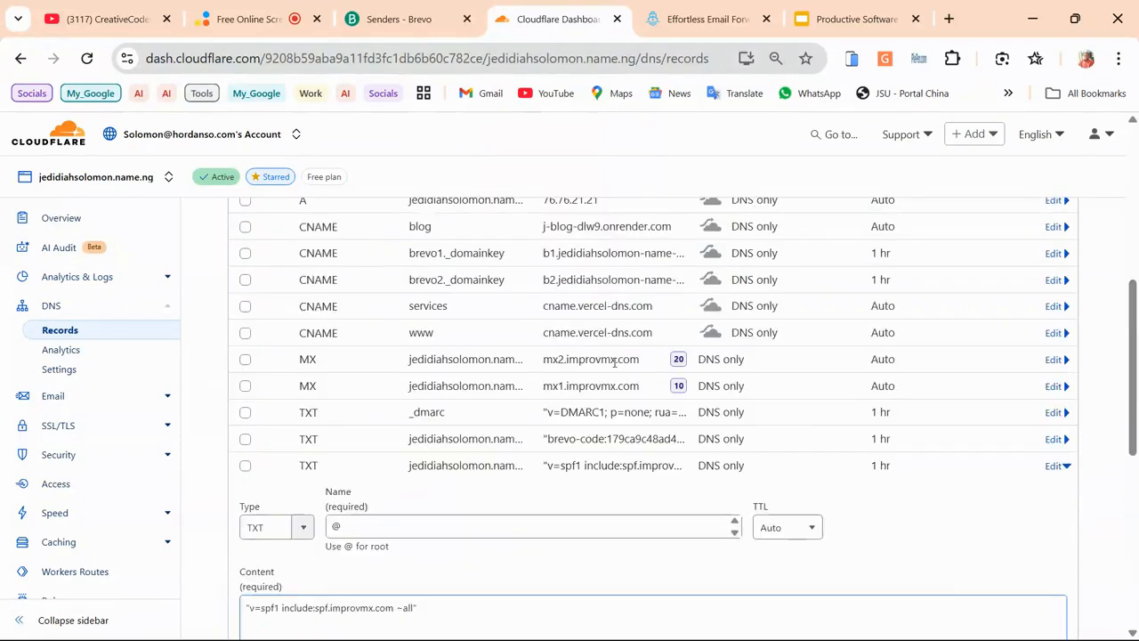
{"action": "scroll", "coordinate": [456, 385], "scroll_direction": "down", "scroll_amount": 4}
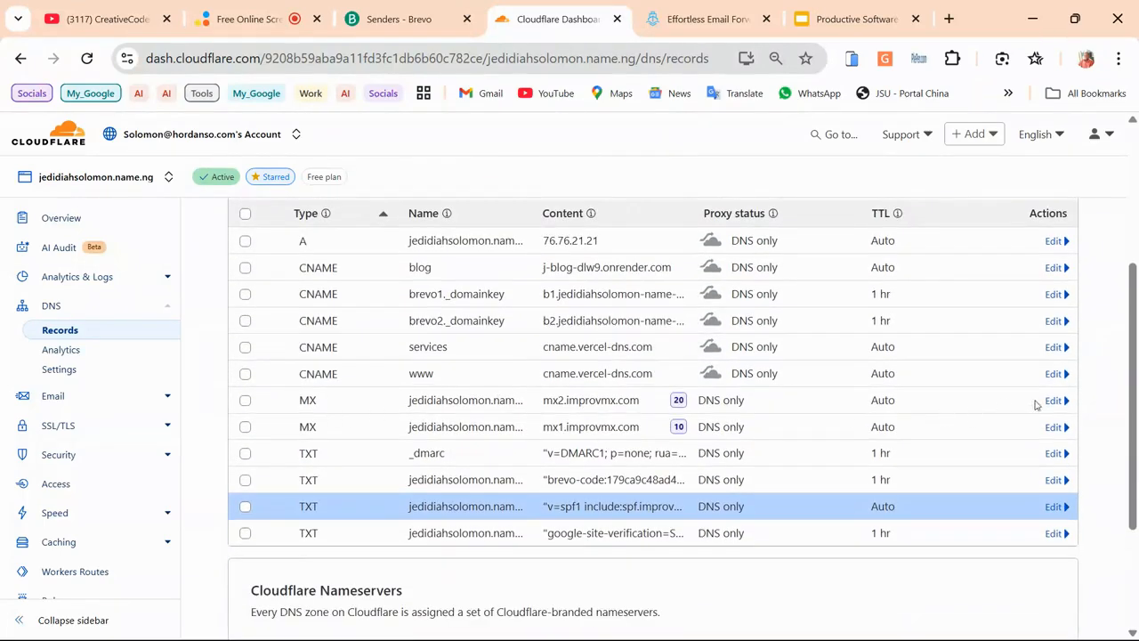
{"action": "left_click", "coordinate": [1051, 400]}
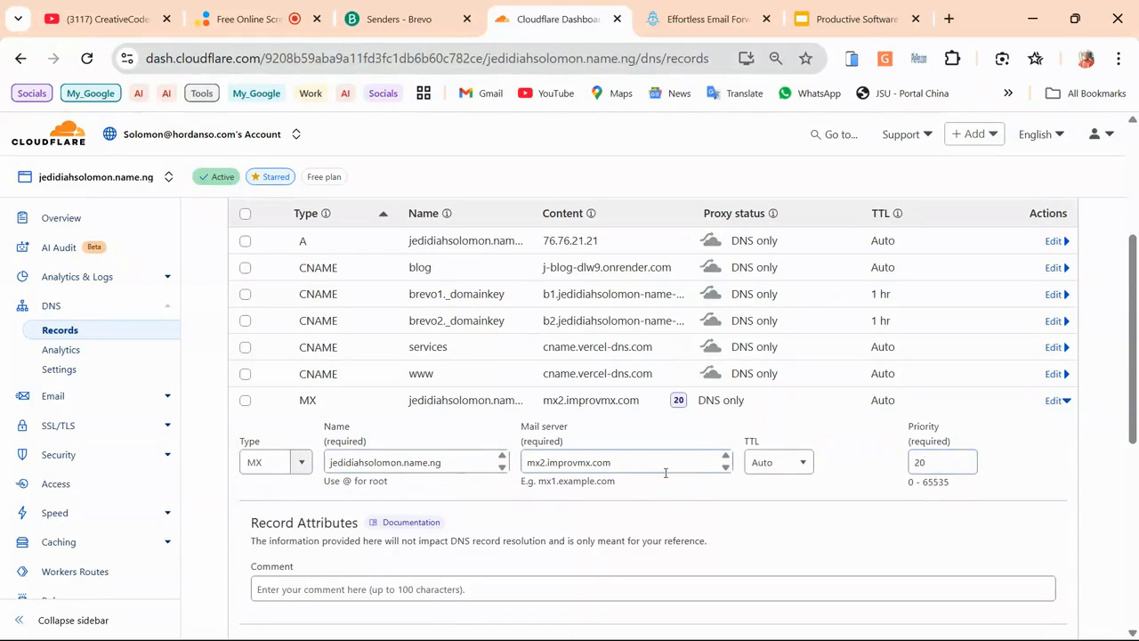
{"action": "scroll", "coordinate": [1042, 509], "scroll_direction": "down", "scroll_amount": 1}
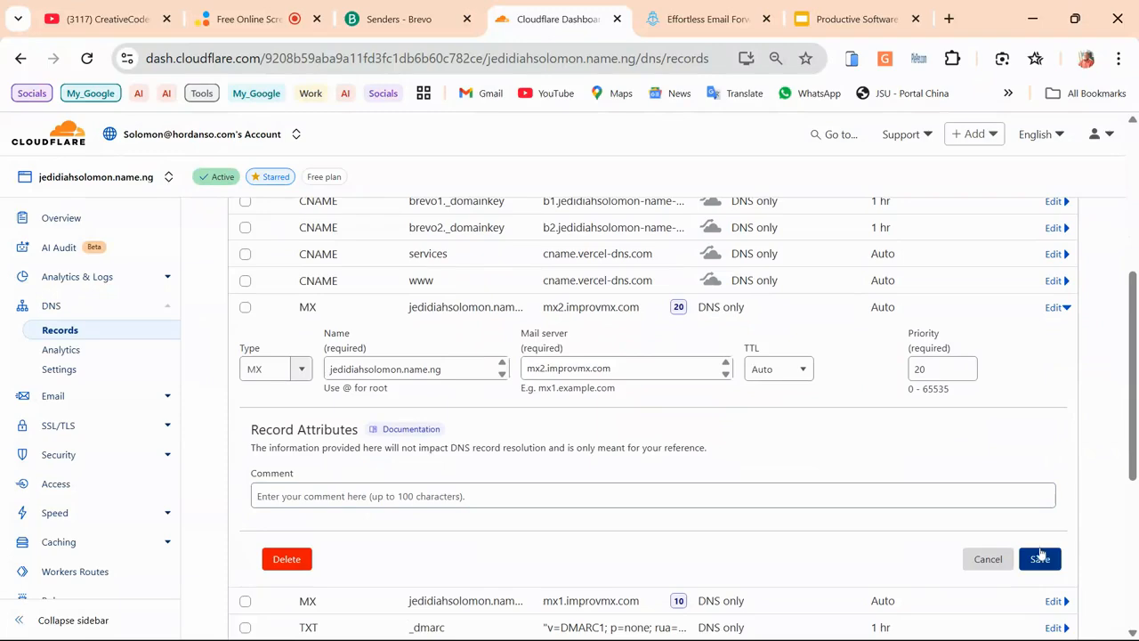
{"action": "left_click", "coordinate": [1041, 557]}
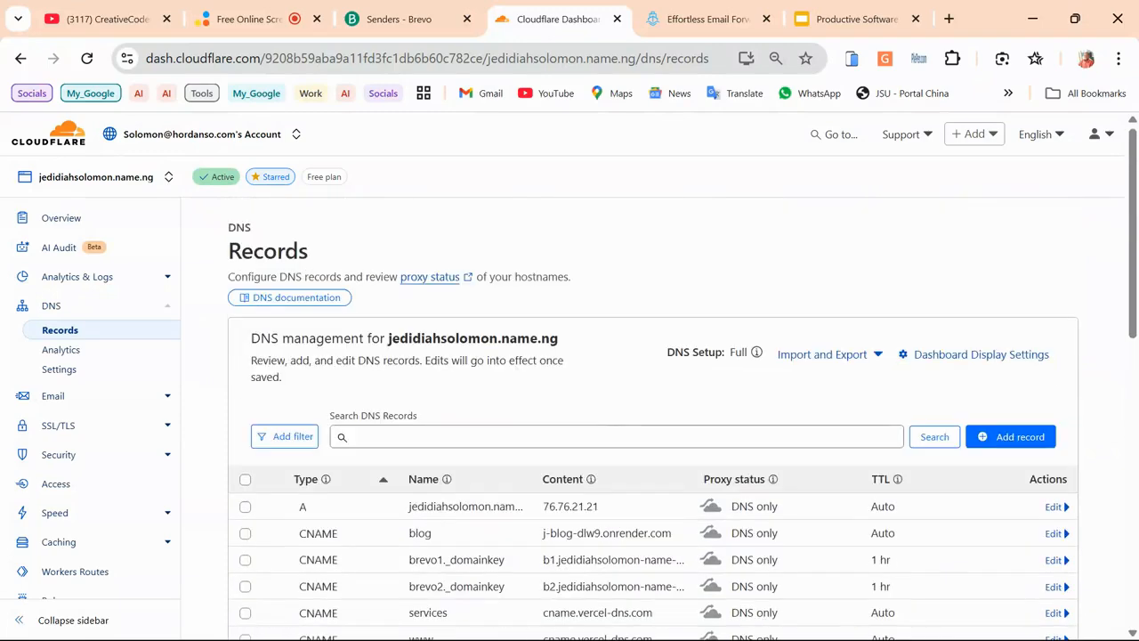
{"action": "left_click", "coordinate": [895, 625]}
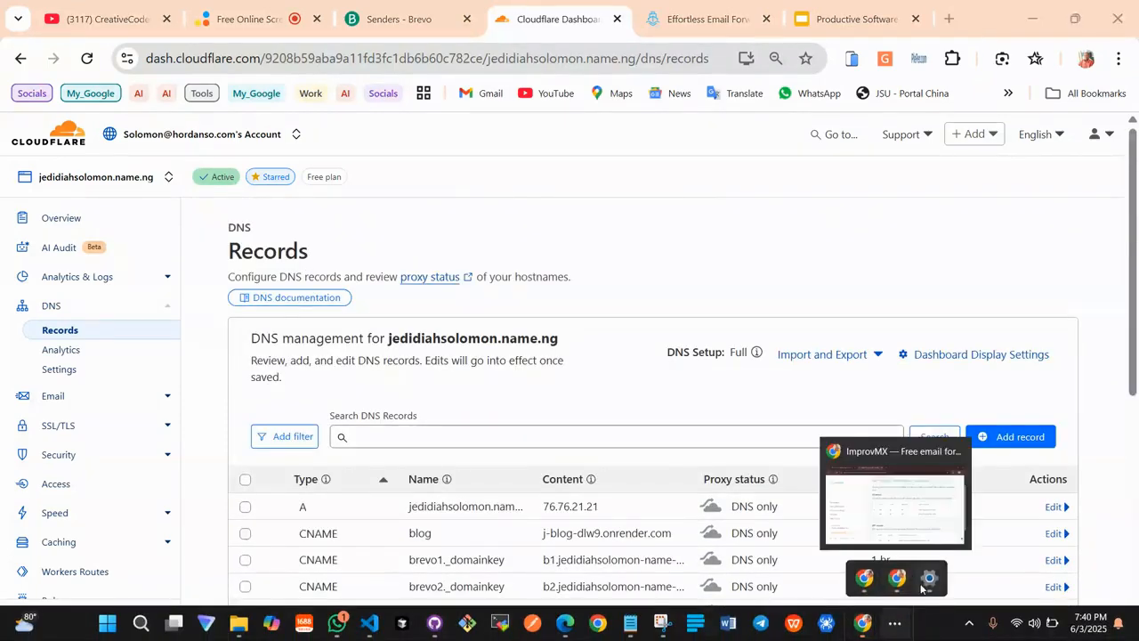
{"action": "left_click", "coordinate": [926, 580]}
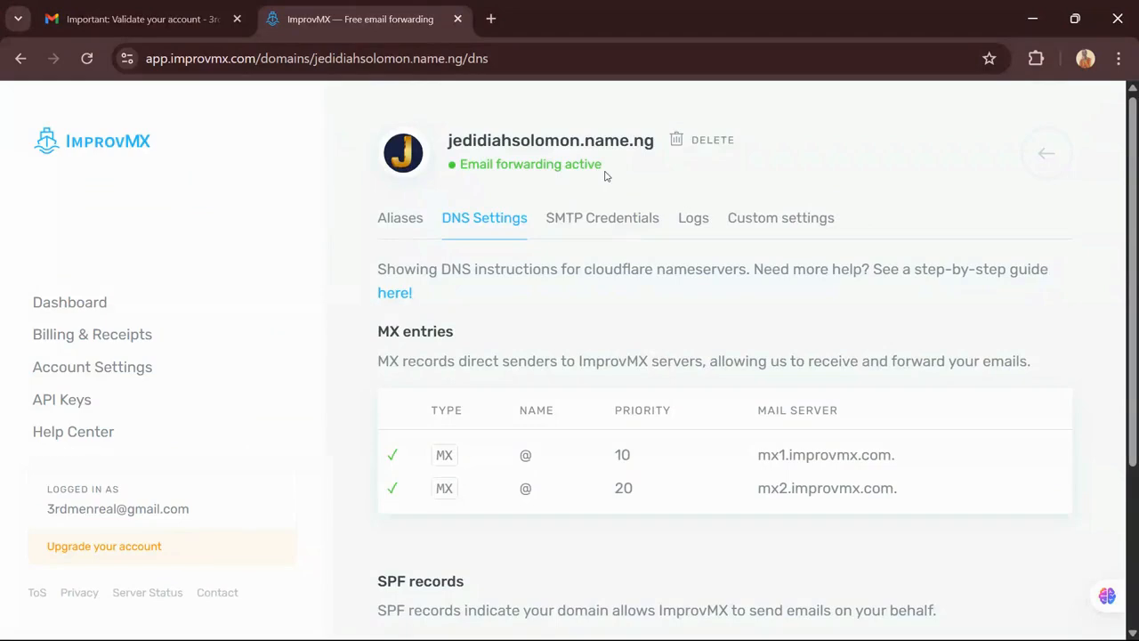
{"action": "scroll", "coordinate": [588, 205], "scroll_direction": "down", "scroll_amount": 1}
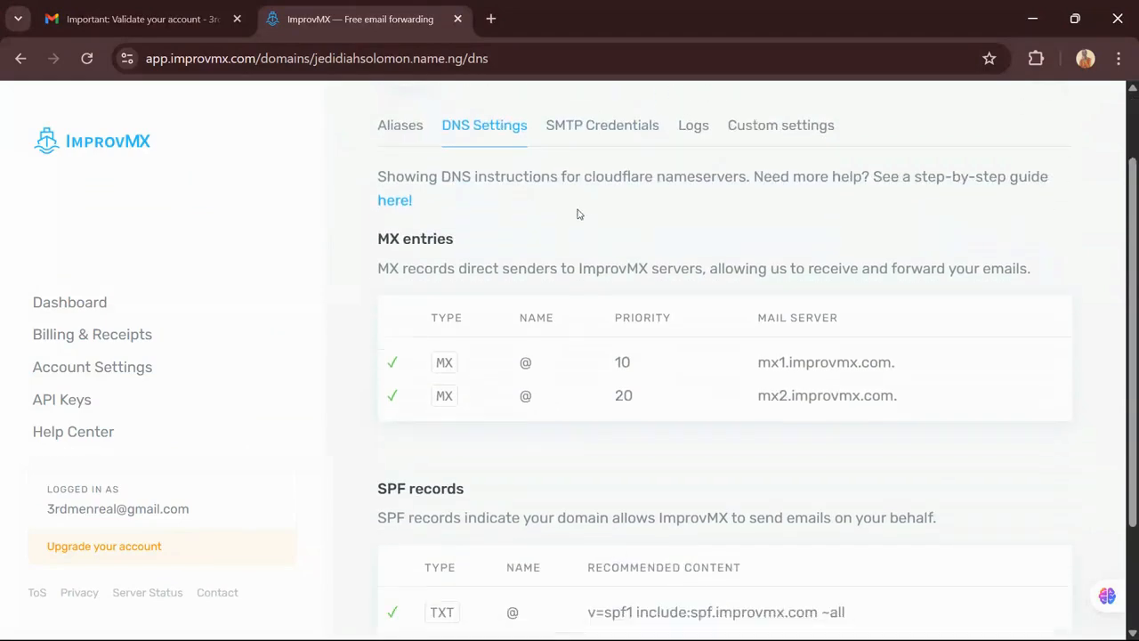
{"action": "scroll", "coordinate": [442, 401], "scroll_direction": "down", "scroll_amount": 1}
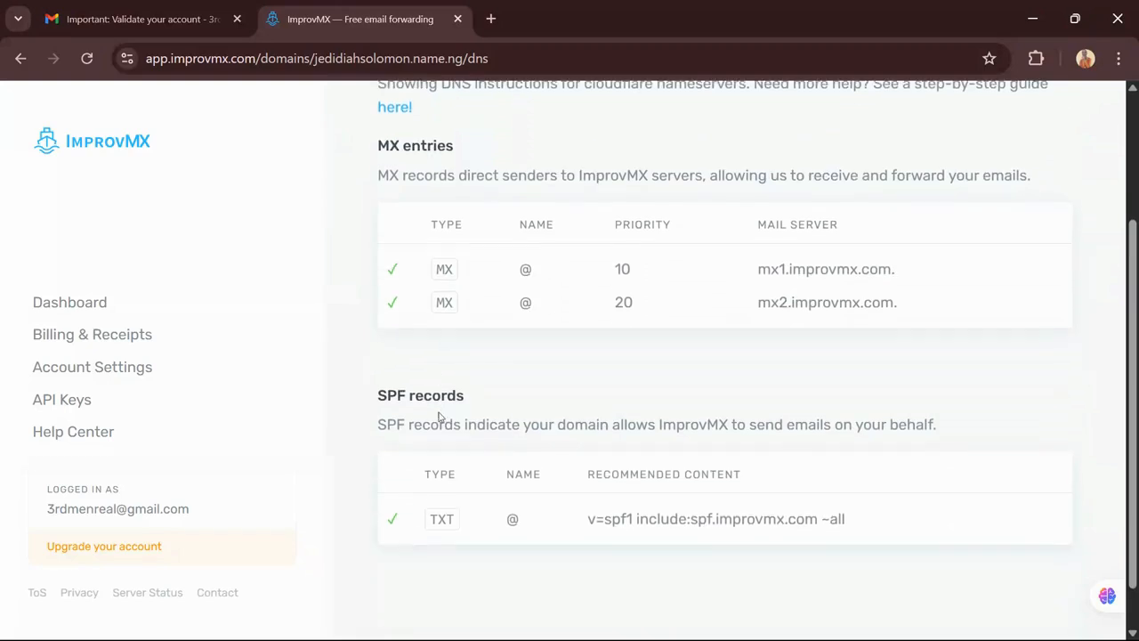
{"action": "scroll", "coordinate": [528, 391], "scroll_direction": "up", "scroll_amount": 2}
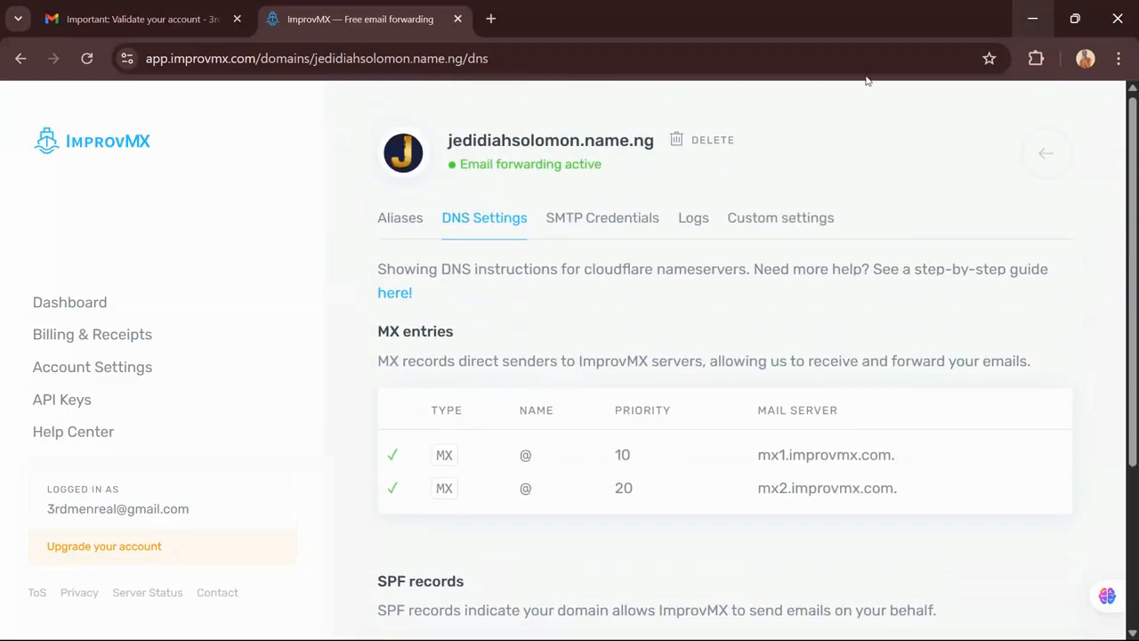
{"action": "scroll", "coordinate": [643, 311], "scroll_direction": "down", "scroll_amount": 3}
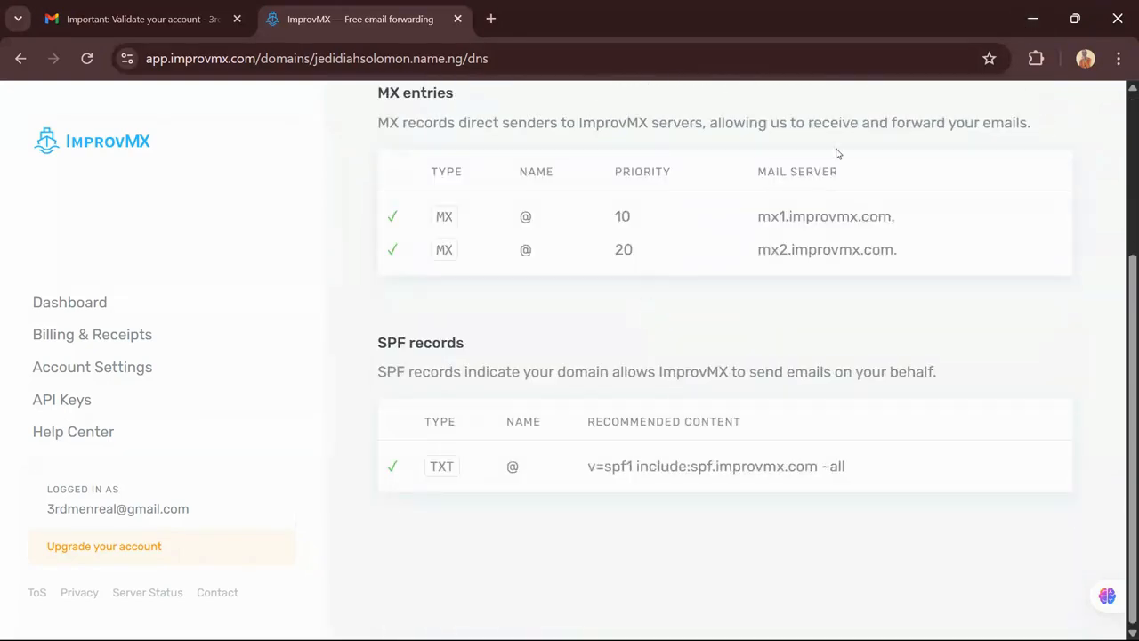
{"action": "left_click", "coordinate": [1033, 18]}
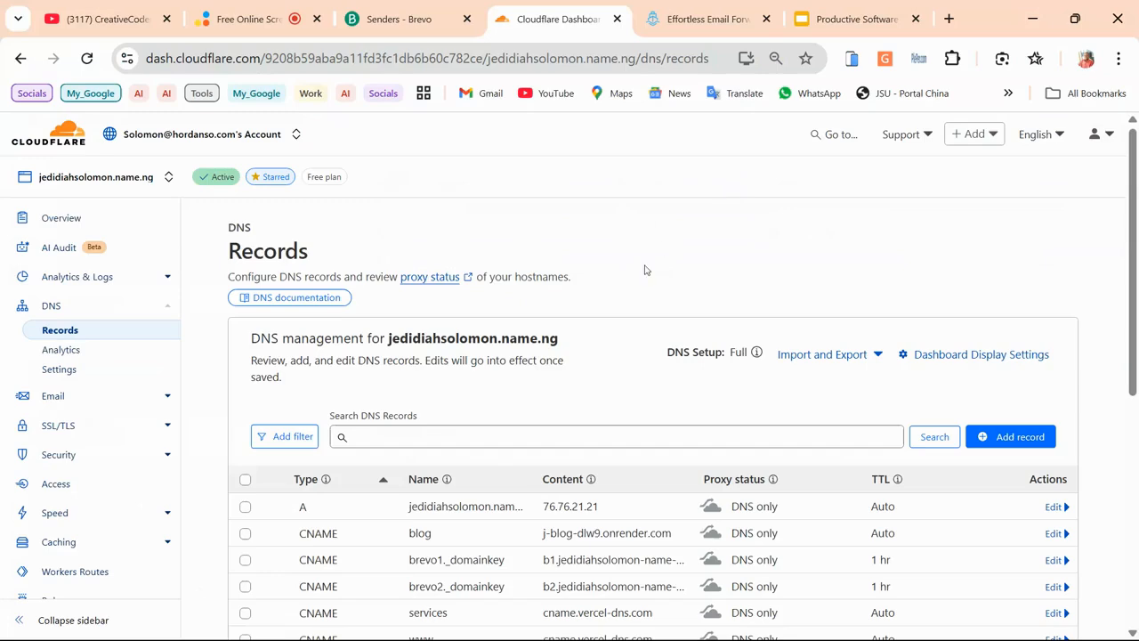
{"action": "scroll", "coordinate": [538, 358], "scroll_direction": "down", "scroll_amount": 2}
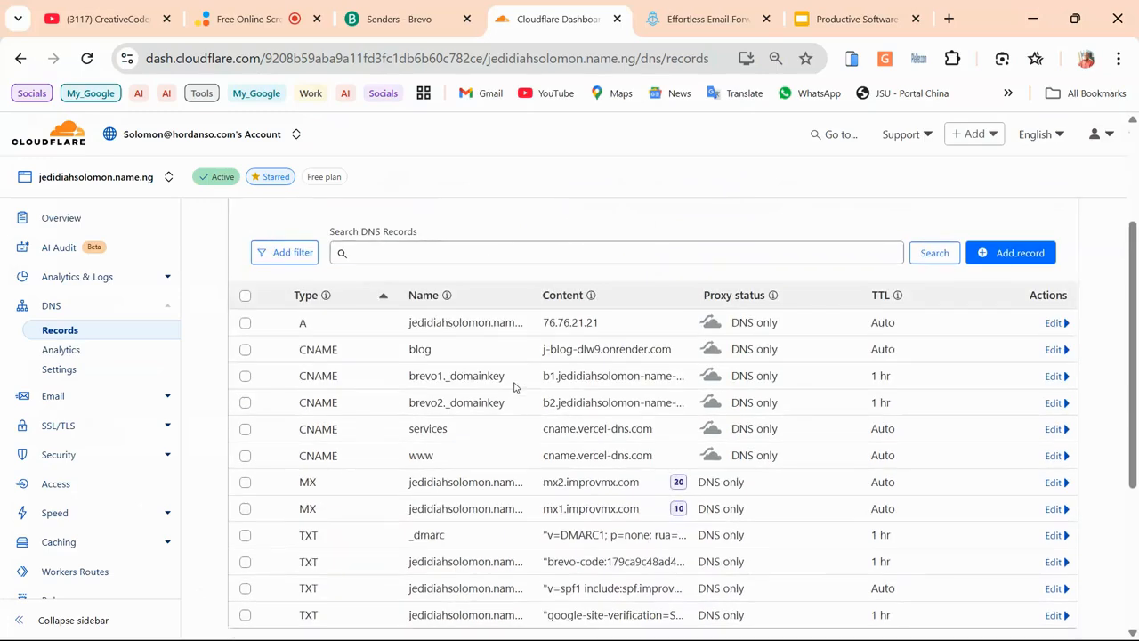
{"action": "scroll", "coordinate": [514, 386], "scroll_direction": "up", "scroll_amount": 2}
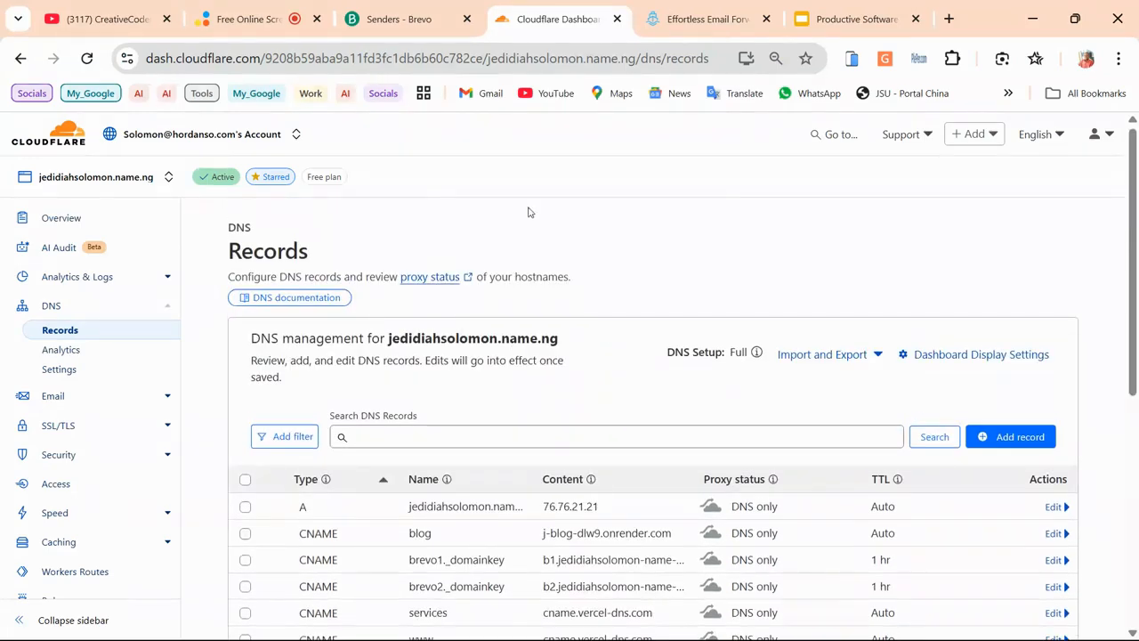
{"action": "left_click", "coordinate": [525, 446]}
Open Brevo's SMTP & API page showing server smtp-relay.brevo.com, port 587 and the existing SMTP keys
{"action": "left_click", "coordinate": [410, 11]}
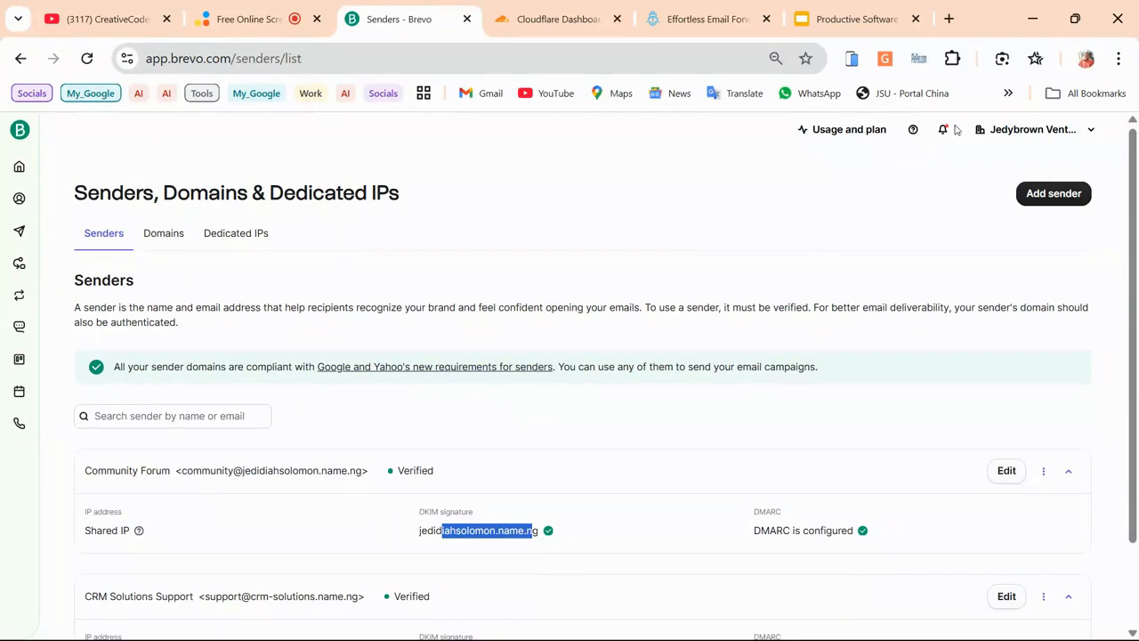
{"action": "left_click", "coordinate": [1028, 138]}
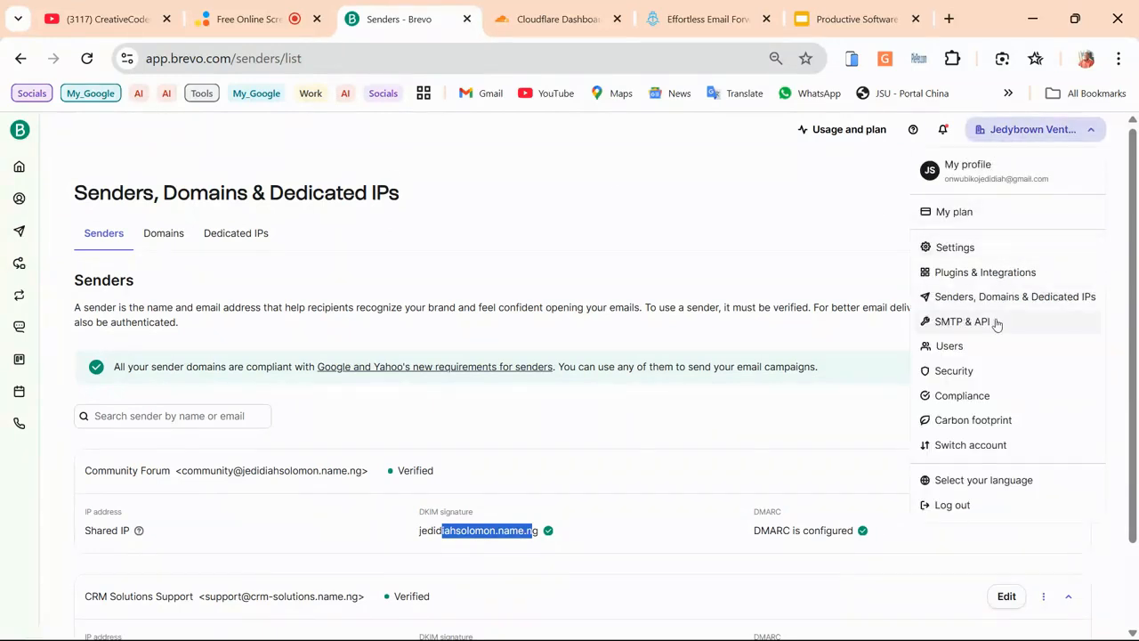
{"action": "left_click", "coordinate": [966, 326]}
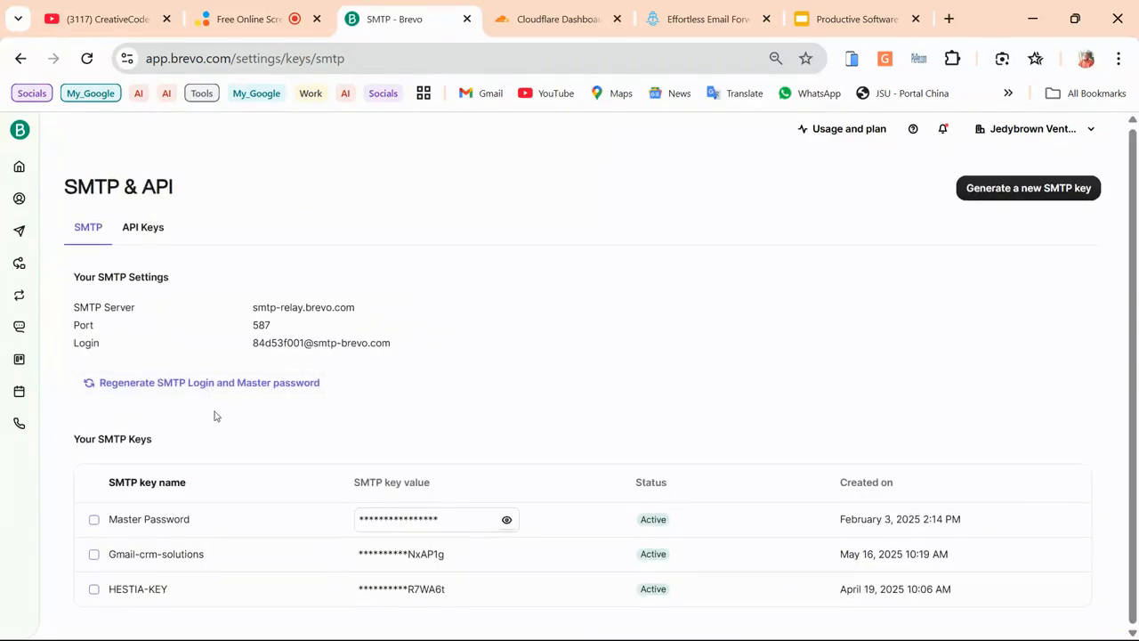
Generate a new Brevo SMTP key named 'community Forum' and copy its value
{"action": "left_click", "coordinate": [990, 192]}
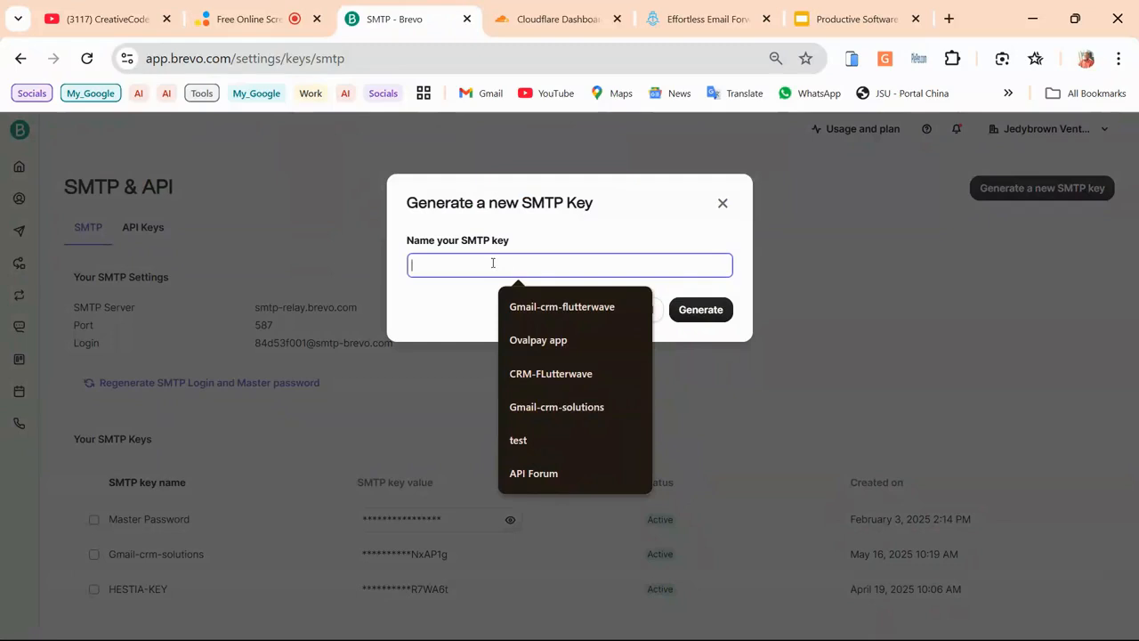
{"action": "type", "text": "C"}
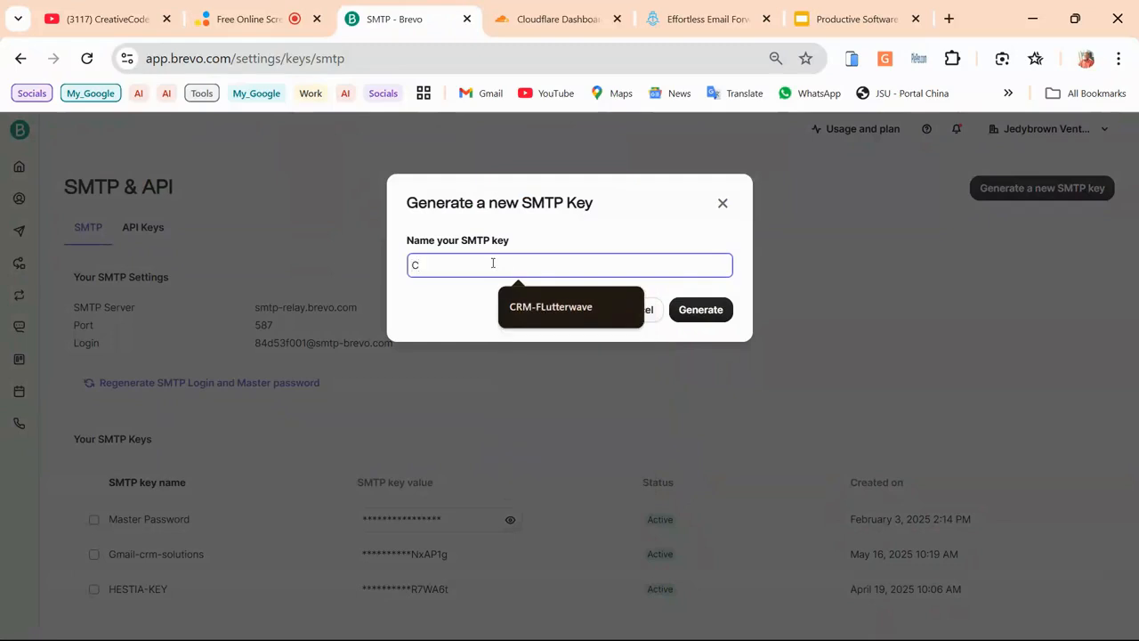
{"action": "type", "text": "o"}
{"action": "key", "text": "BackSpace"}
{"action": "key", "text": "BackSpace"}
{"action": "type", "text": "community*"}
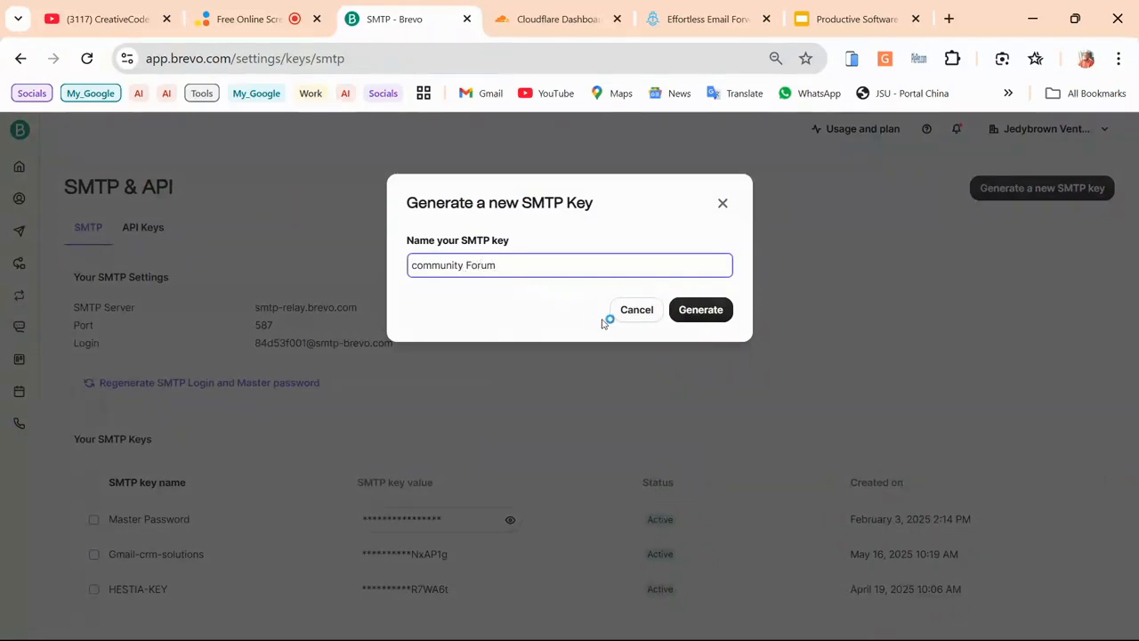
{"action": "left_click", "coordinate": [700, 316]}
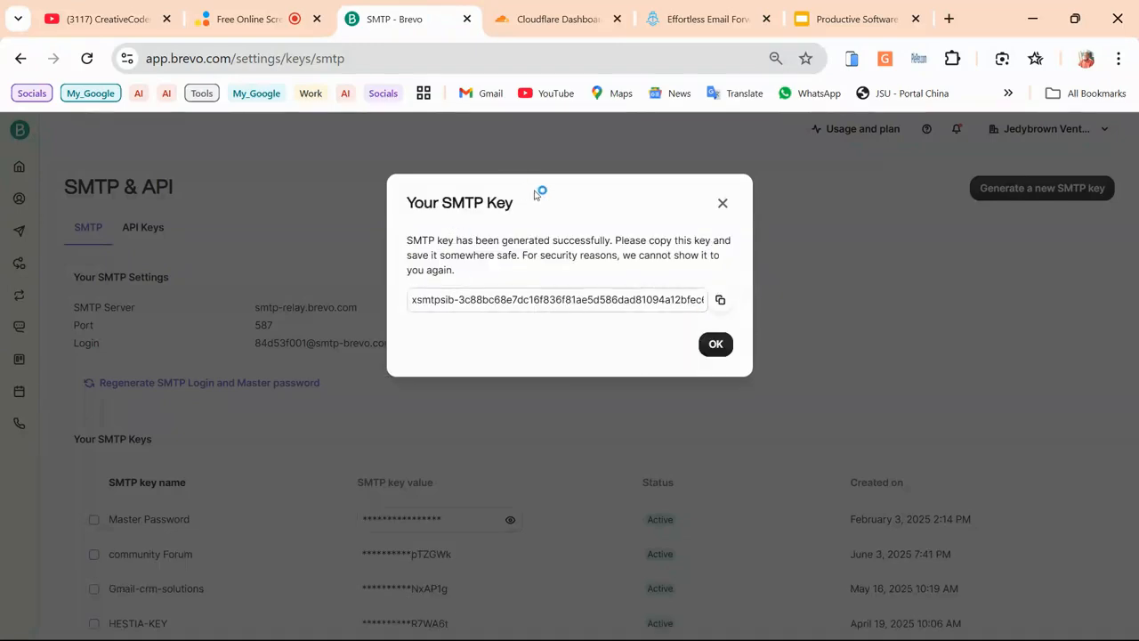
{"action": "left_click", "coordinate": [721, 301]}
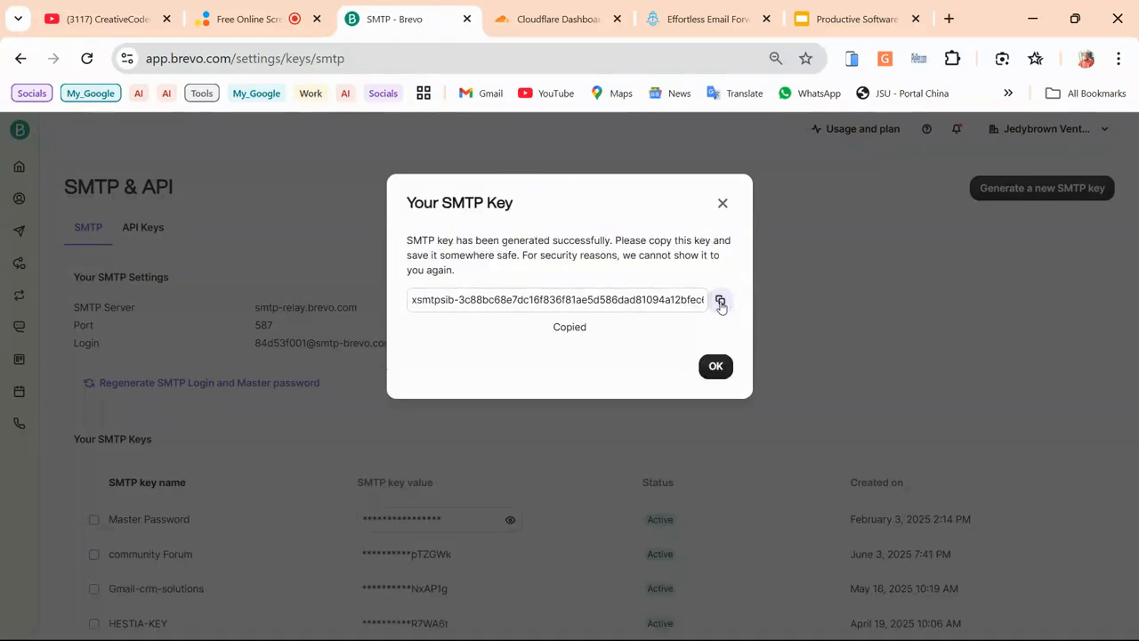
{"action": "left_click", "coordinate": [723, 368]}
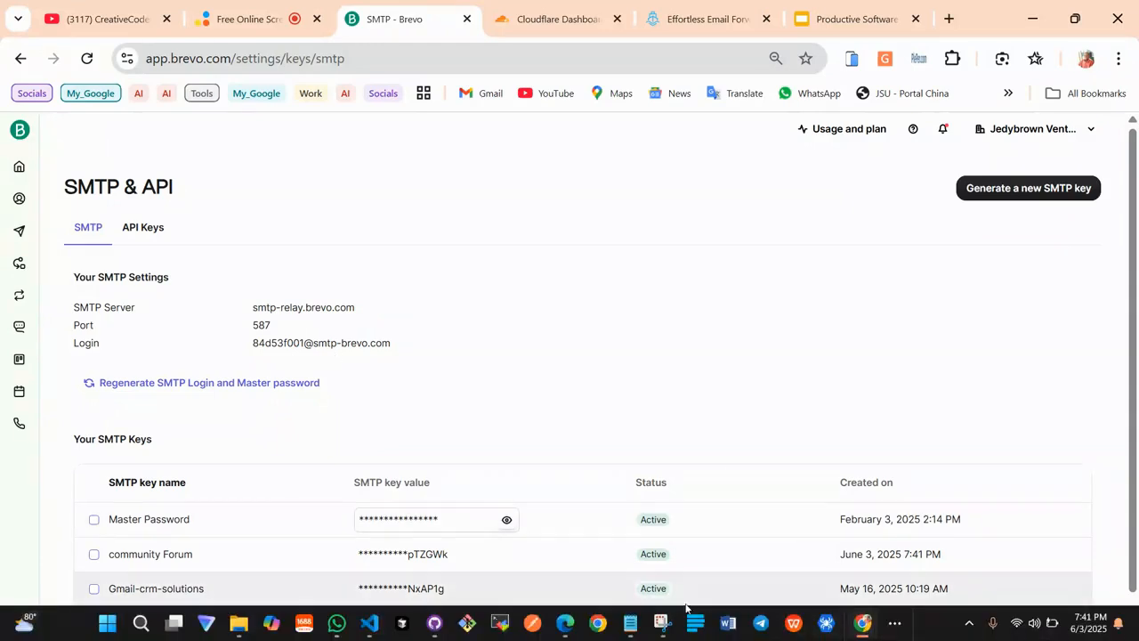
Paste the new SMTP key after 'smtp key:' in the Notepad notes, then return to the browser
{"action": "left_click", "coordinate": [630, 623]}
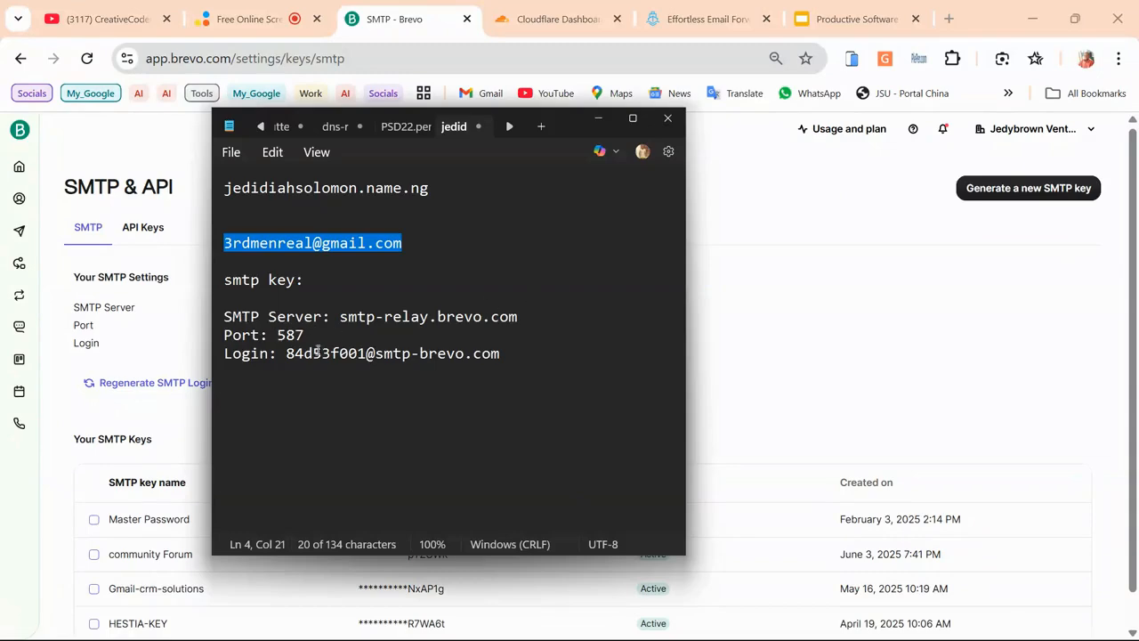
{"action": "left_click", "coordinate": [325, 285]}
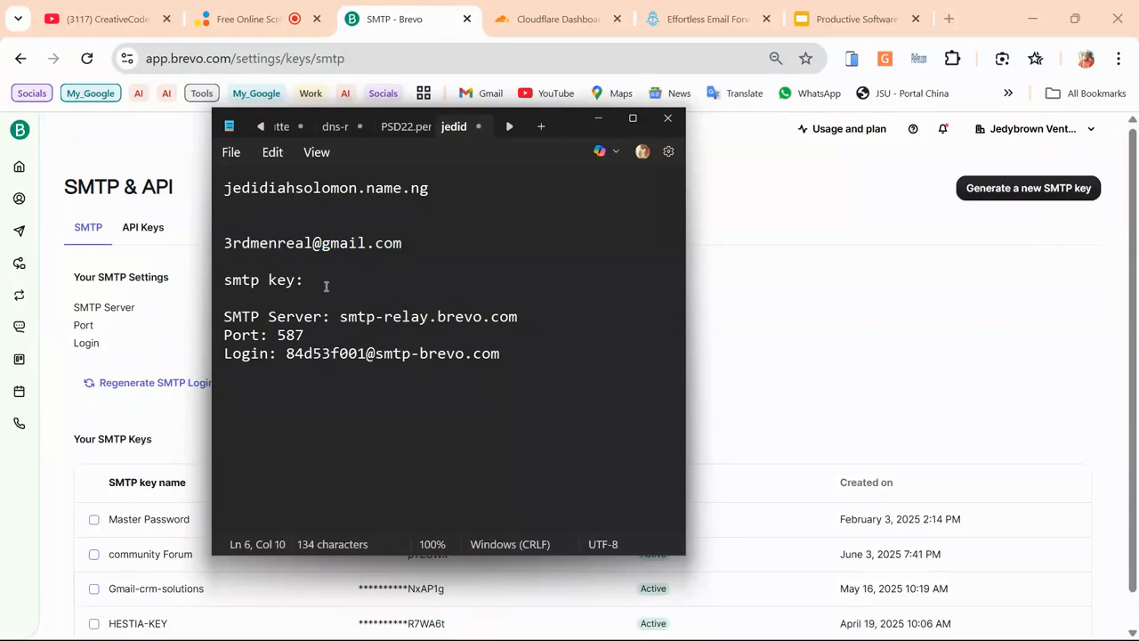
{"action": "key", "text": "ctrl+v"}
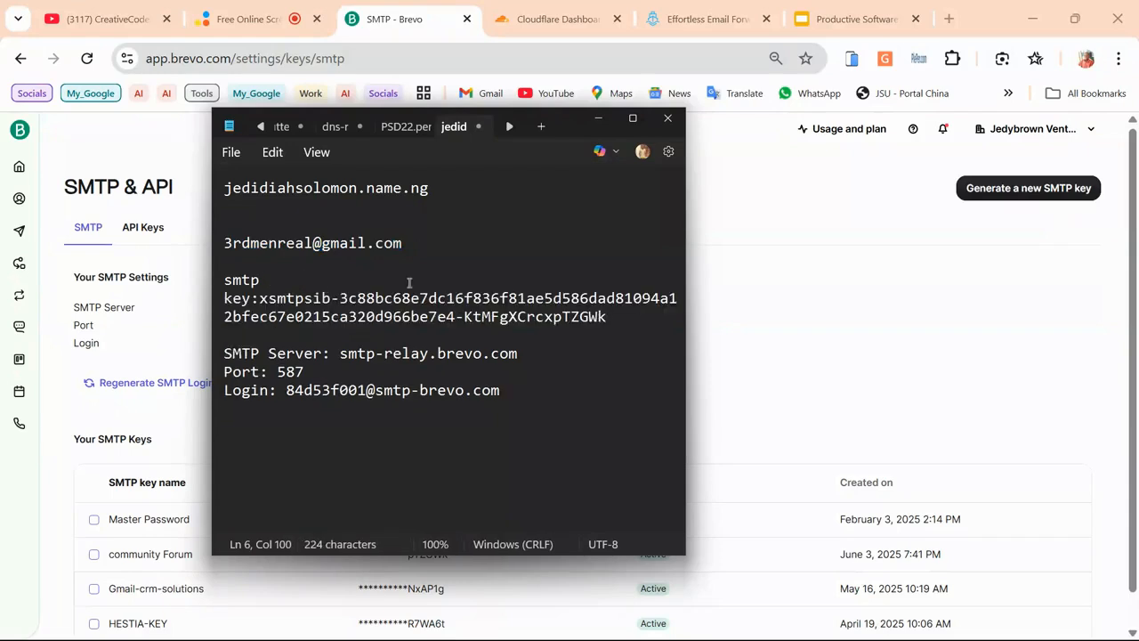
{"action": "left_click", "coordinate": [738, 296]}
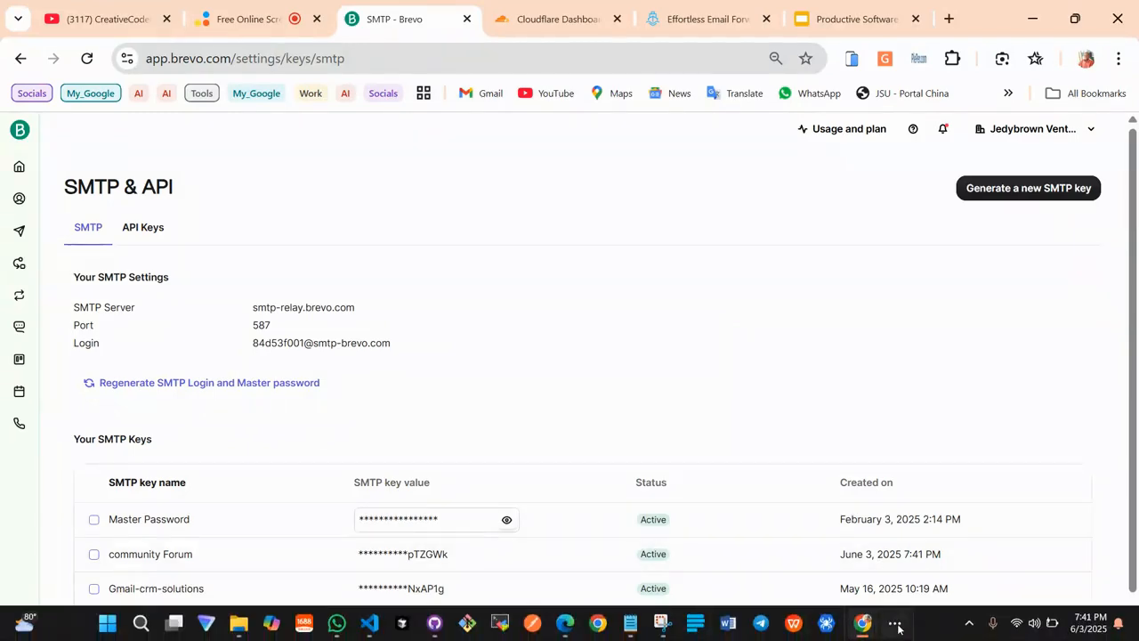
{"action": "left_click", "coordinate": [897, 625]}
In the Gmail inbox, read the ImprovMX 'still needs setup' email and go back
{"action": "left_click", "coordinate": [895, 576]}
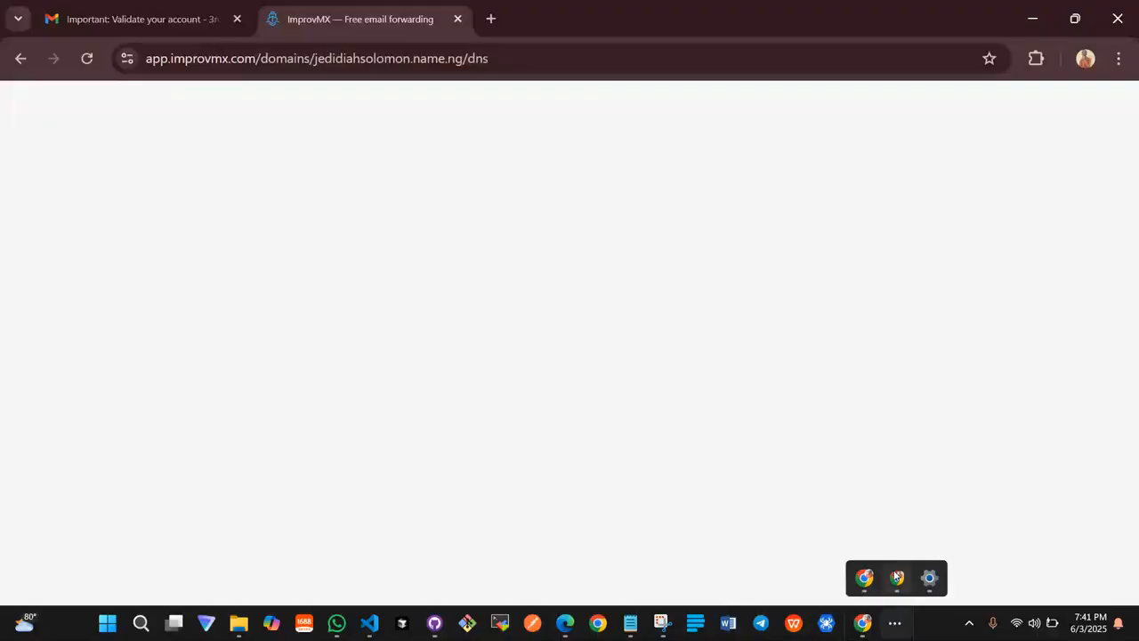
{"action": "left_click", "coordinate": [109, 11]}
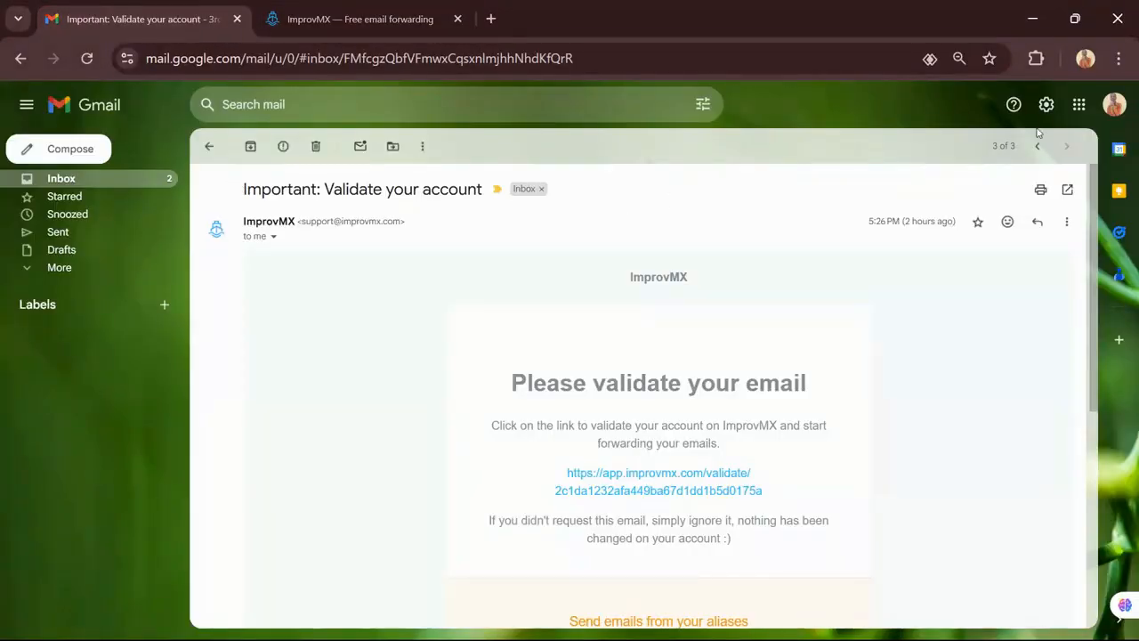
{"action": "left_click", "coordinate": [209, 146]}
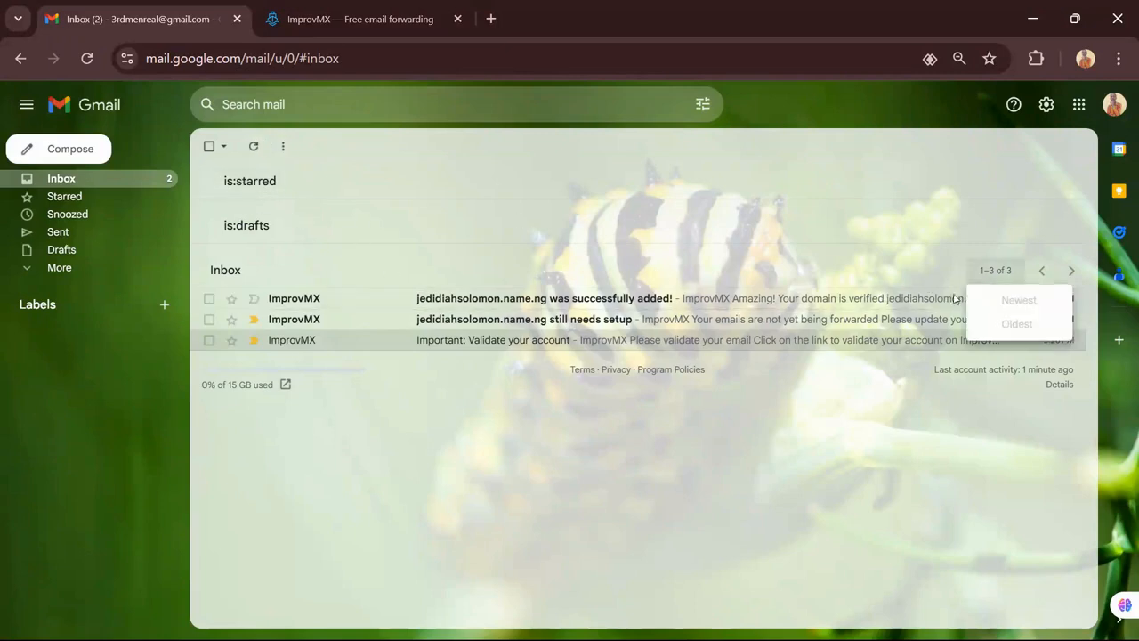
{"action": "left_click", "coordinate": [659, 325]}
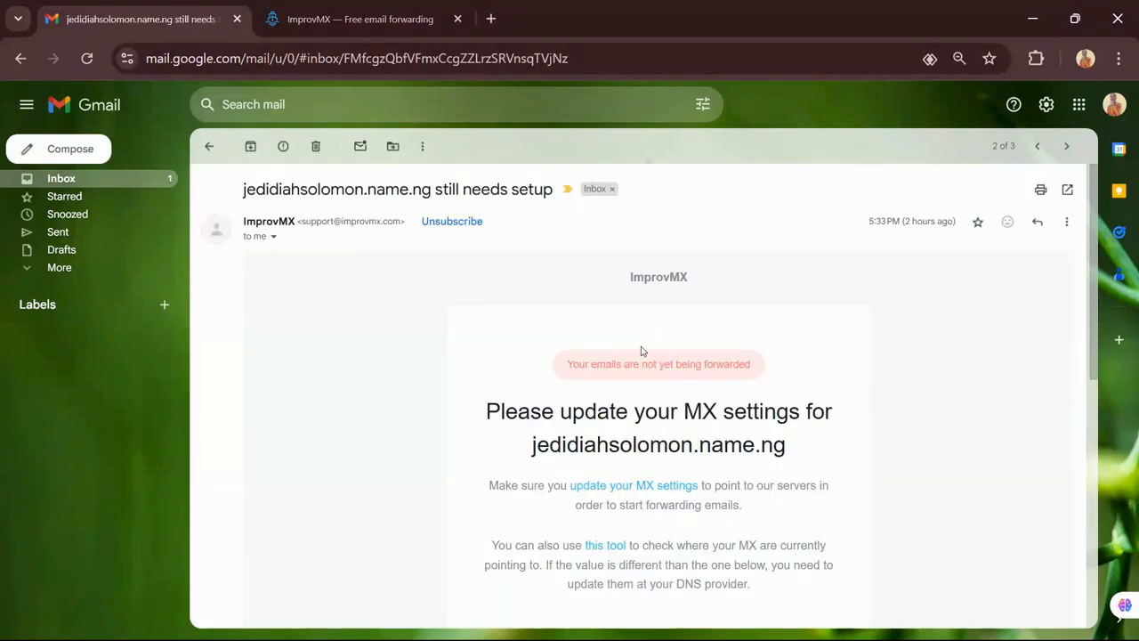
{"action": "scroll", "coordinate": [641, 348], "scroll_direction": "down", "scroll_amount": 1}
{"action": "scroll", "coordinate": [641, 391], "scroll_direction": "down", "scroll_amount": 1}
{"action": "scroll", "coordinate": [641, 392], "scroll_direction": "down", "scroll_amount": 3}
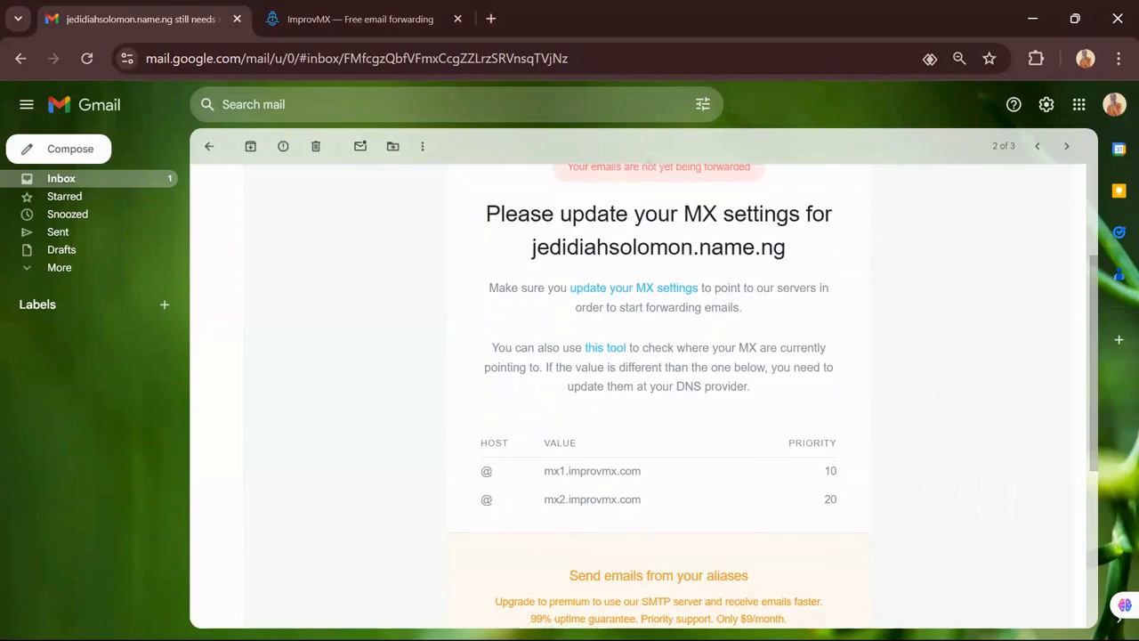
{"action": "scroll", "coordinate": [659, 392], "scroll_direction": "up", "scroll_amount": 2}
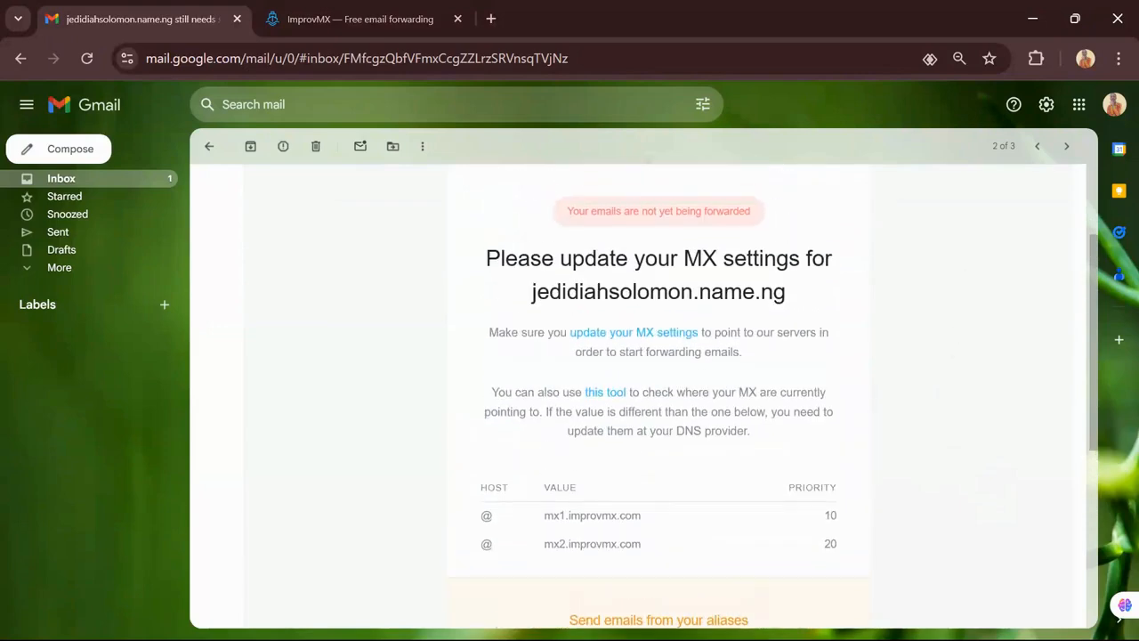
{"action": "left_click", "coordinate": [209, 146]}
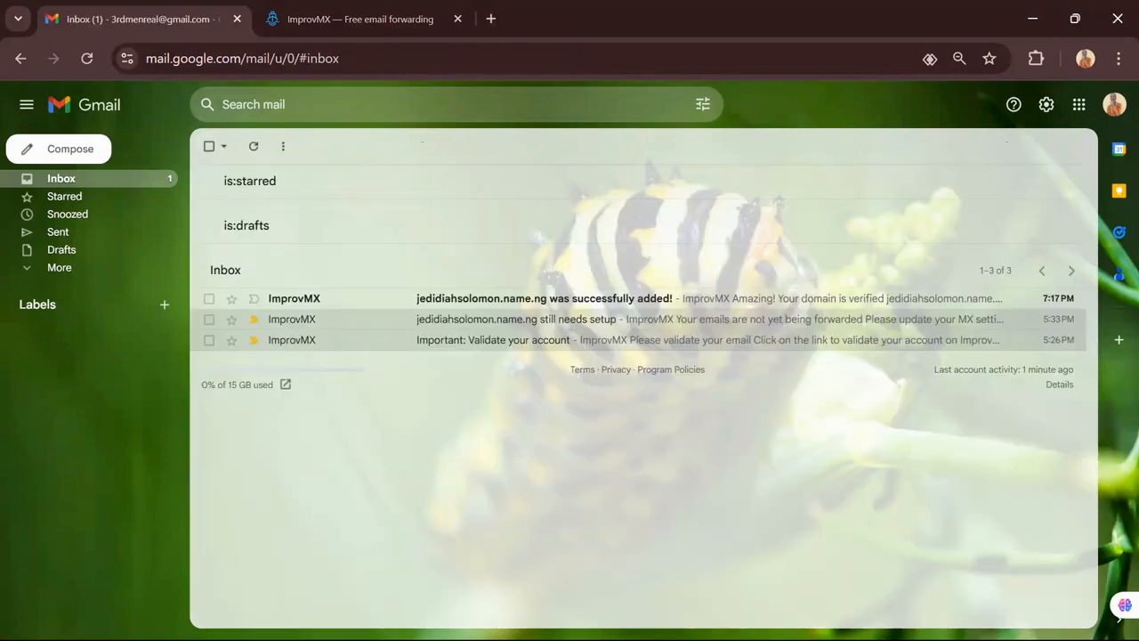
Read ImprovMX's 'was successfully added!' email confirming jedidiahsolomon.name.ng forwards, then return to the inbox
{"action": "left_click", "coordinate": [545, 299]}
{"action": "scroll", "coordinate": [641, 392], "scroll_direction": "down", "scroll_amount": 2}
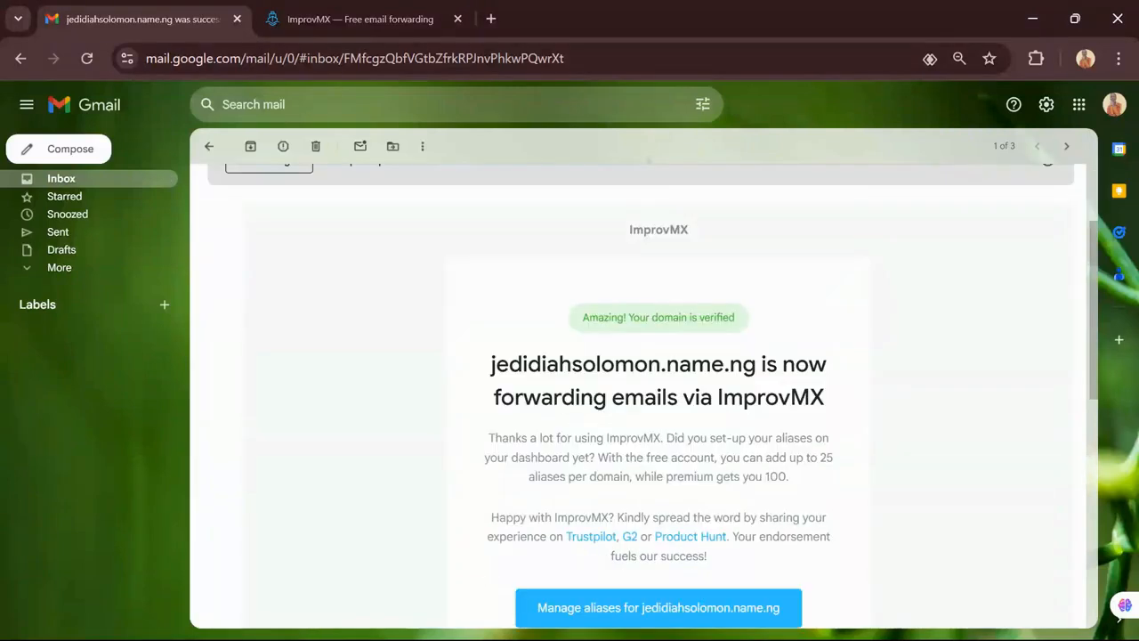
{"action": "scroll", "coordinate": [659, 391], "scroll_direction": "down", "scroll_amount": 1}
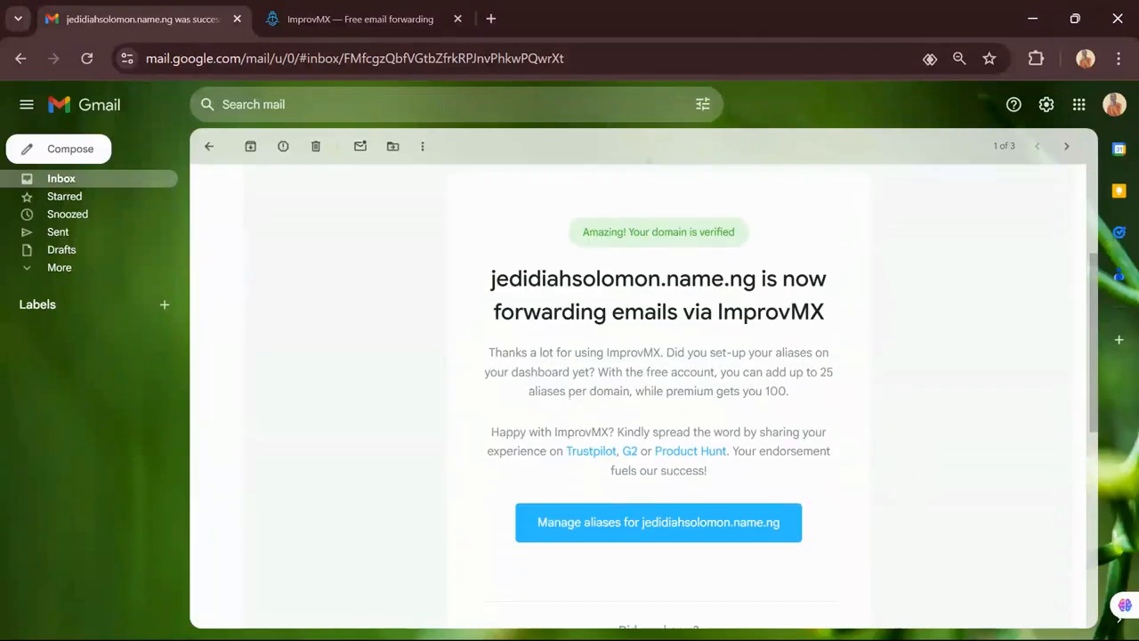
{"action": "left_click", "coordinate": [209, 146]}
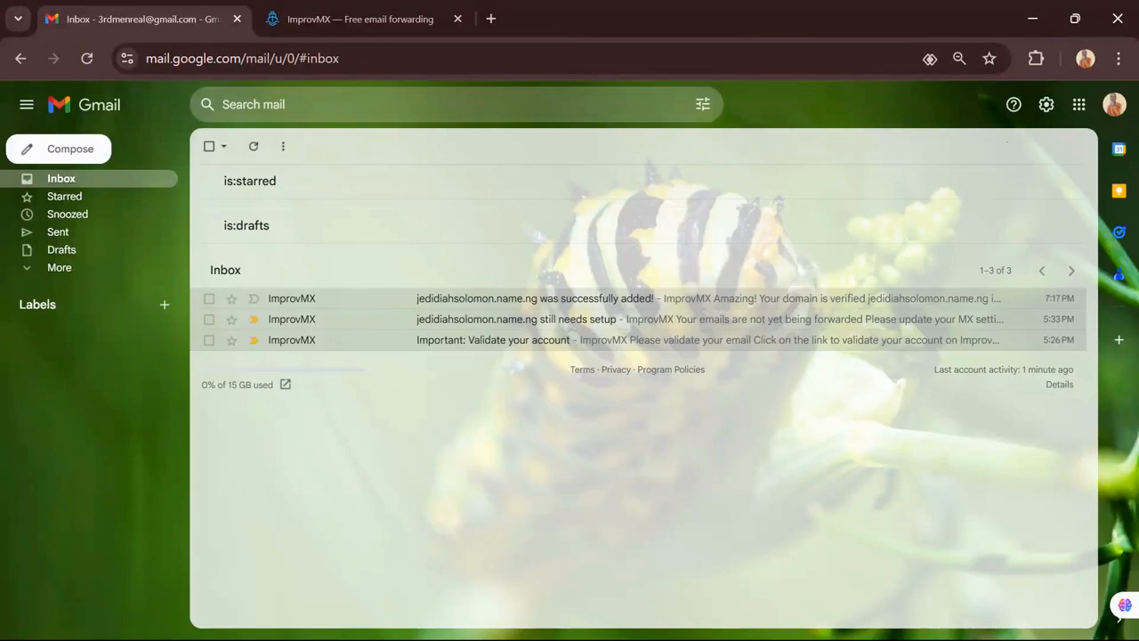
Open Gmail's Accounts and Import settings and start adding another send-as email address
{"action": "left_click", "coordinate": [1047, 105]}
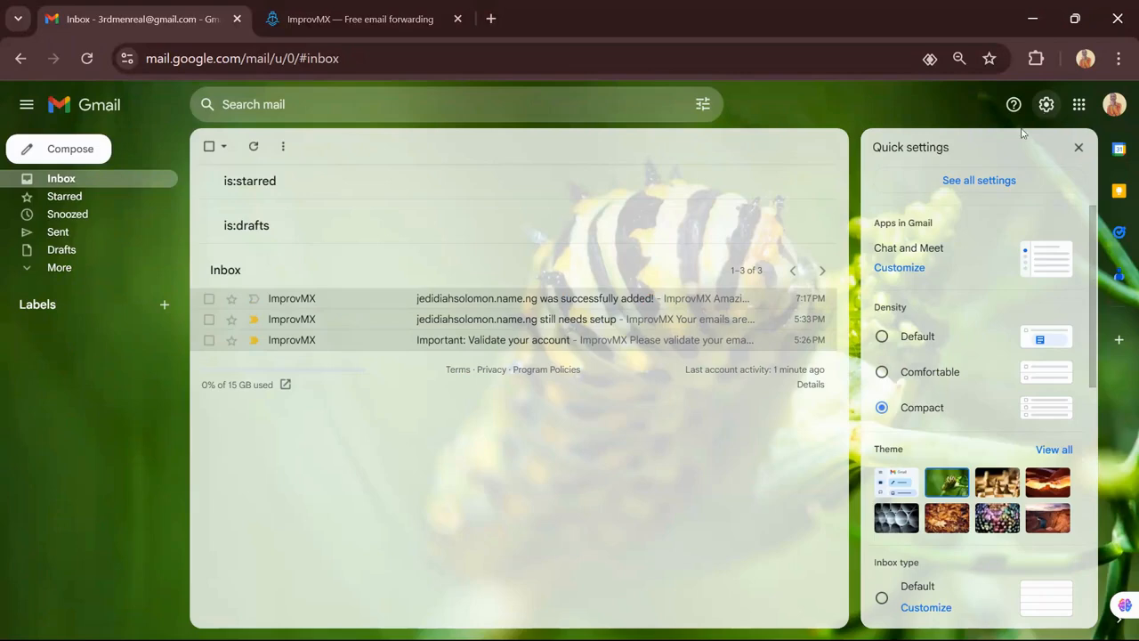
{"action": "left_click", "coordinate": [994, 184]}
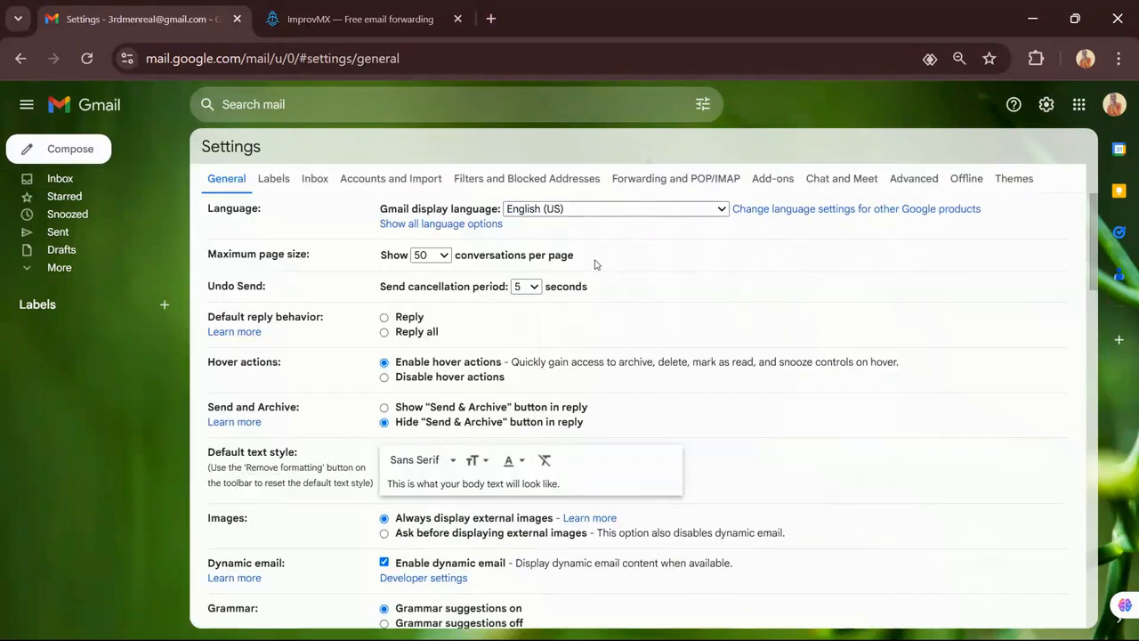
{"action": "left_click", "coordinate": [409, 179]}
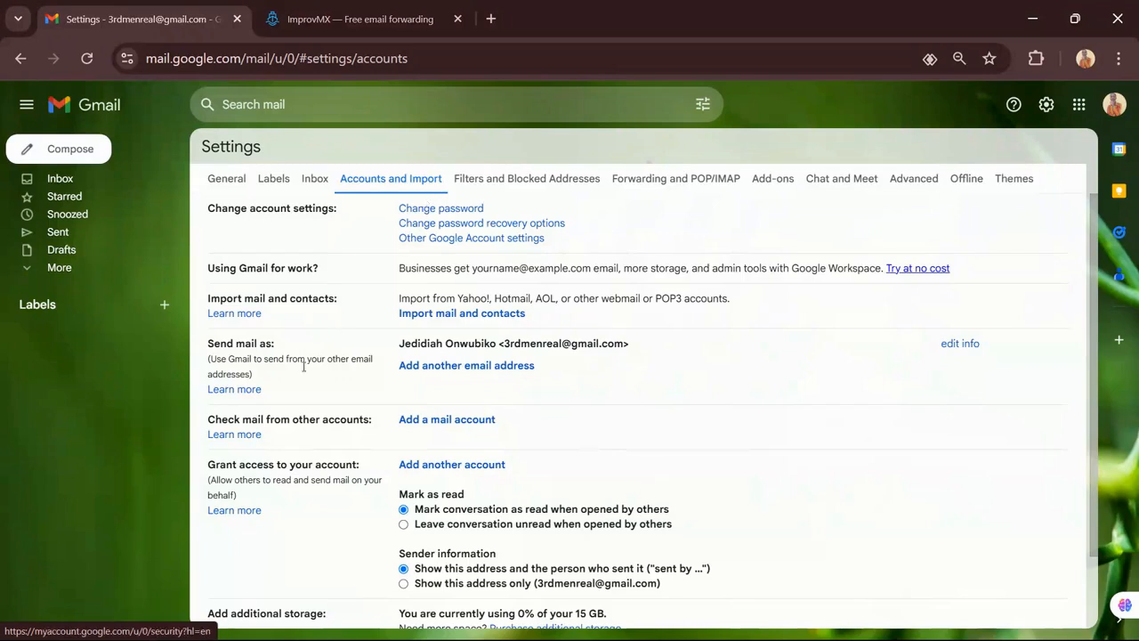
{"action": "left_click", "coordinate": [445, 367]}
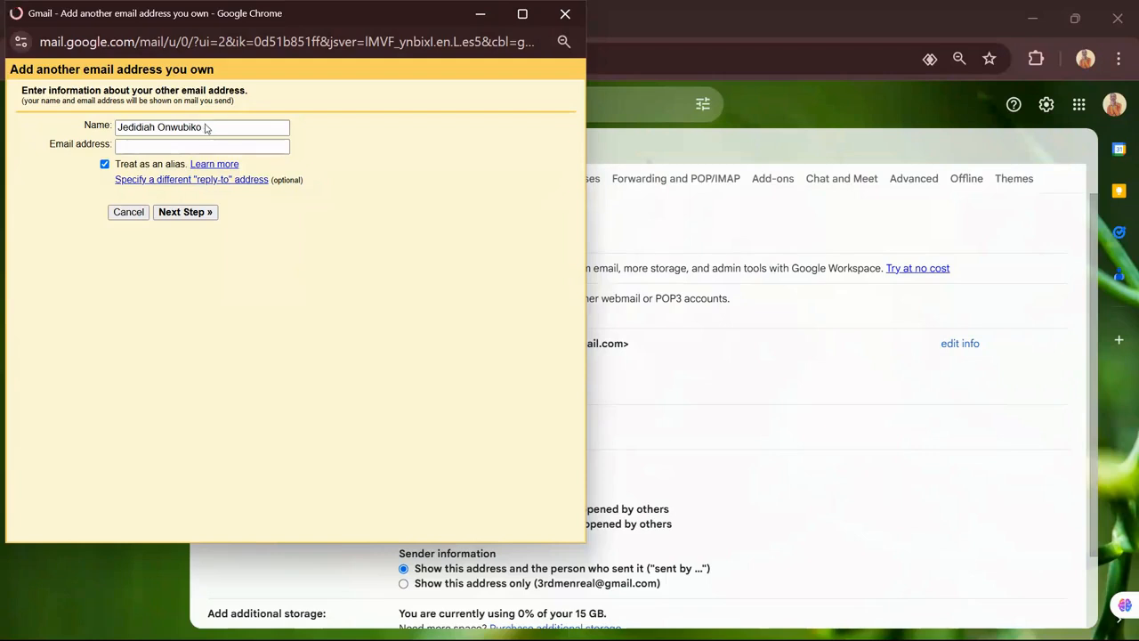
Replace the pre-filled sender name with 'Community Forum'
{"action": "left_click_drag", "start_coordinate": [204, 127], "coordinate": [92, 132]}
{"action": "key", "text": "ctrl+v"}
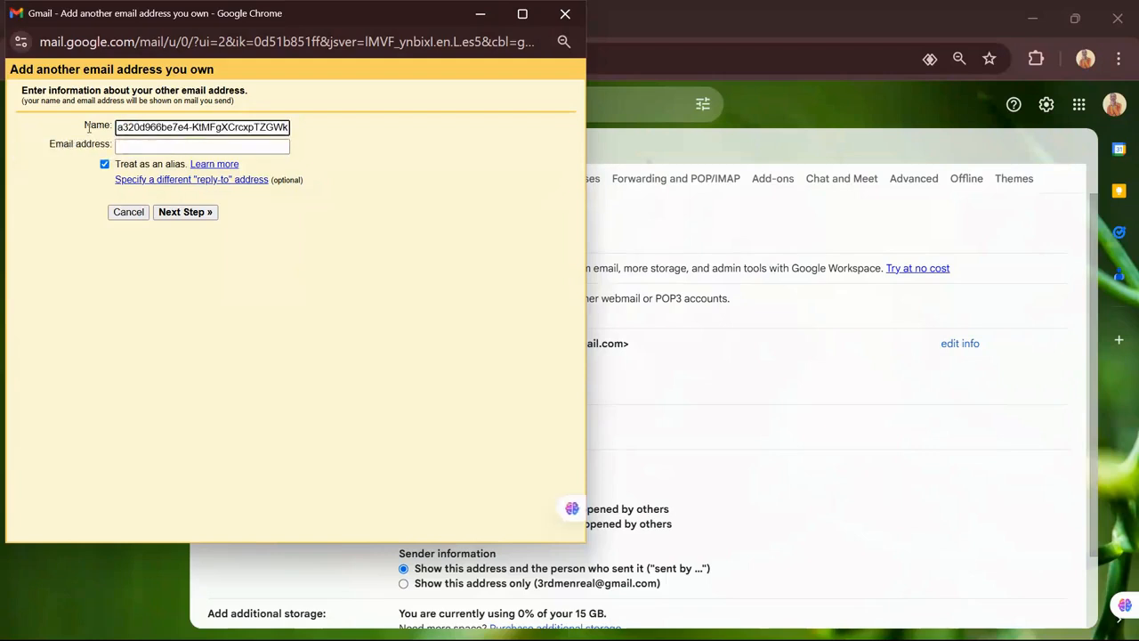
{"action": "key", "text": "ctrl+a"}
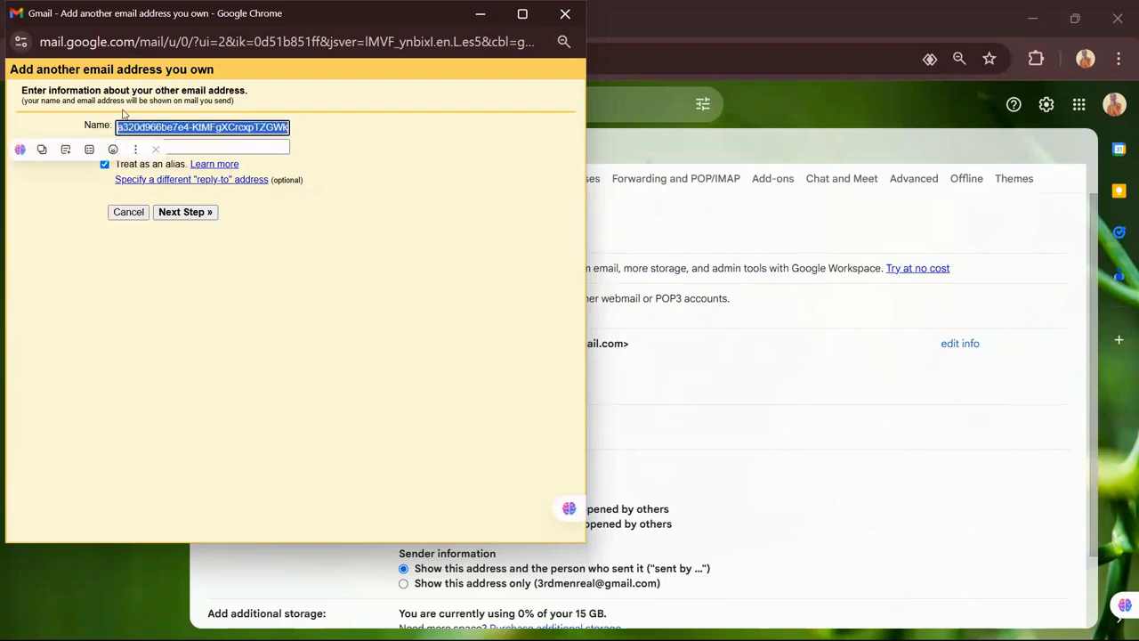
{"action": "key", "text": "BackSpace"}
{"action": "type", "text": "Commu"}
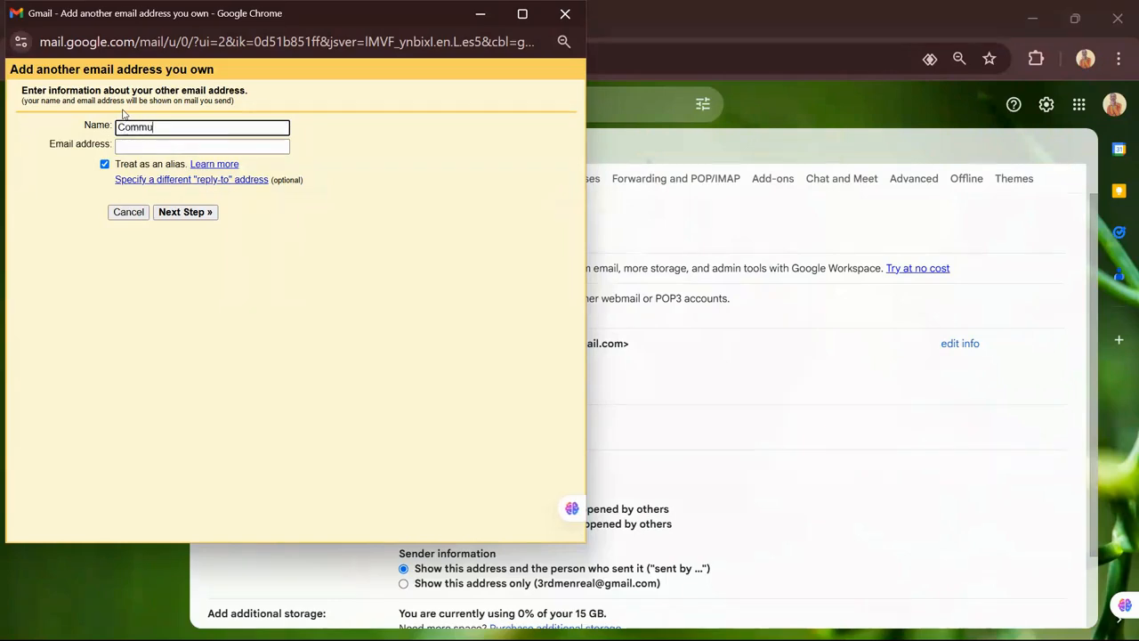
{"action": "type", "text": "nity Forum"}
Enter the community address on the custom domain, untick 'Treat as an alias', and continue to SMTP settings
{"action": "left_click", "coordinate": [129, 146]}
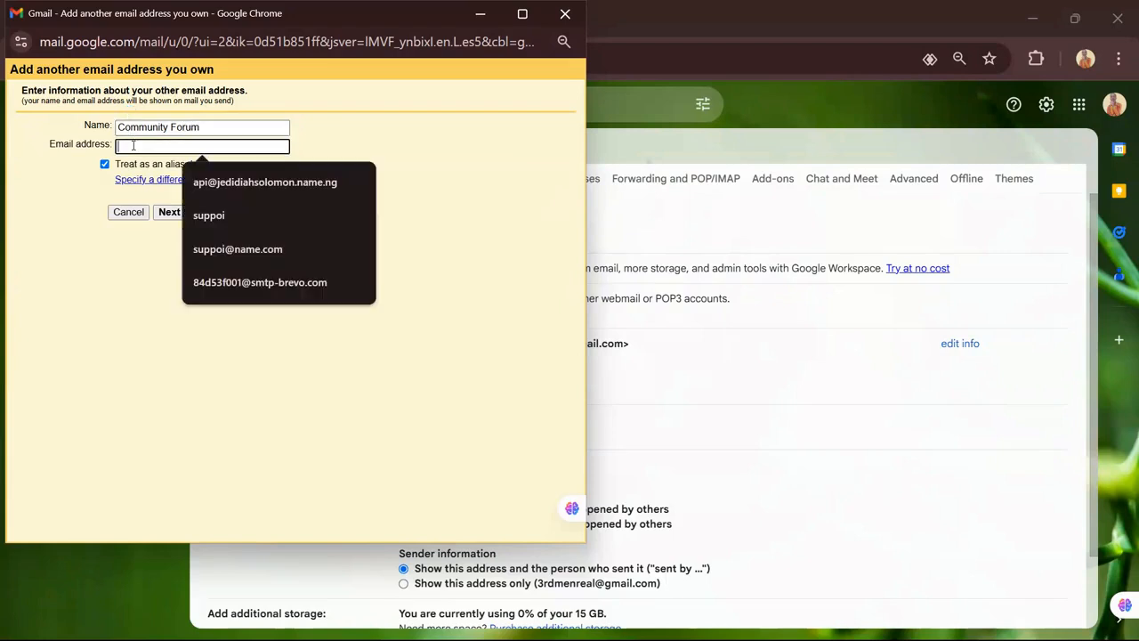
{"action": "left_click", "coordinate": [221, 187]}
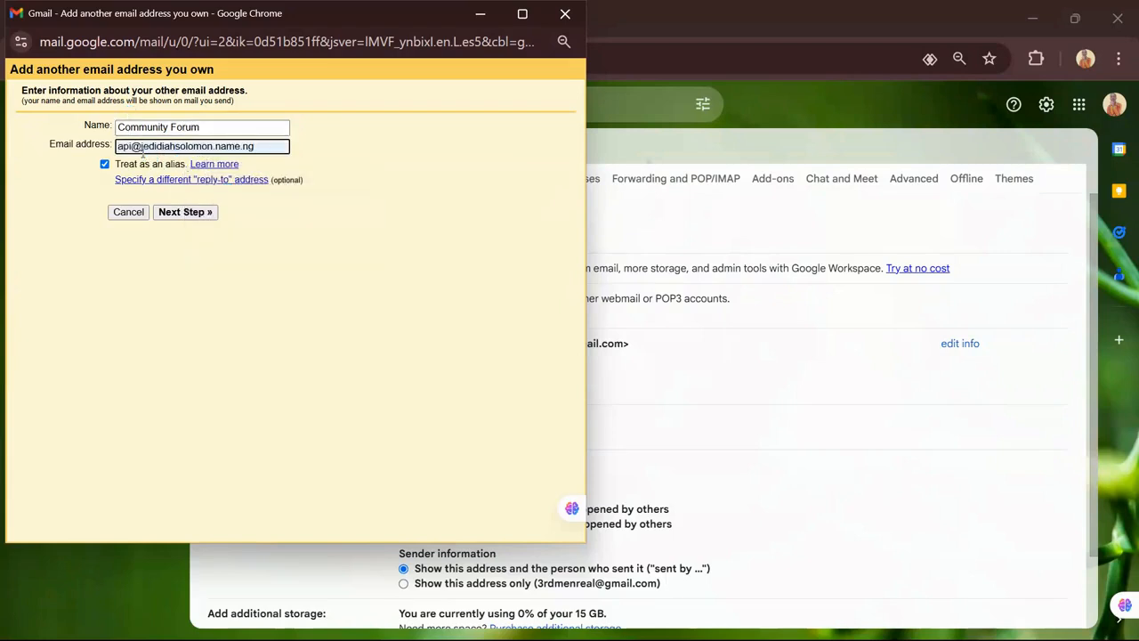
{"action": "key", "text": "BackSpace"}
{"action": "key", "text": "BackSpace"}
{"action": "key", "text": "BackSpace"}
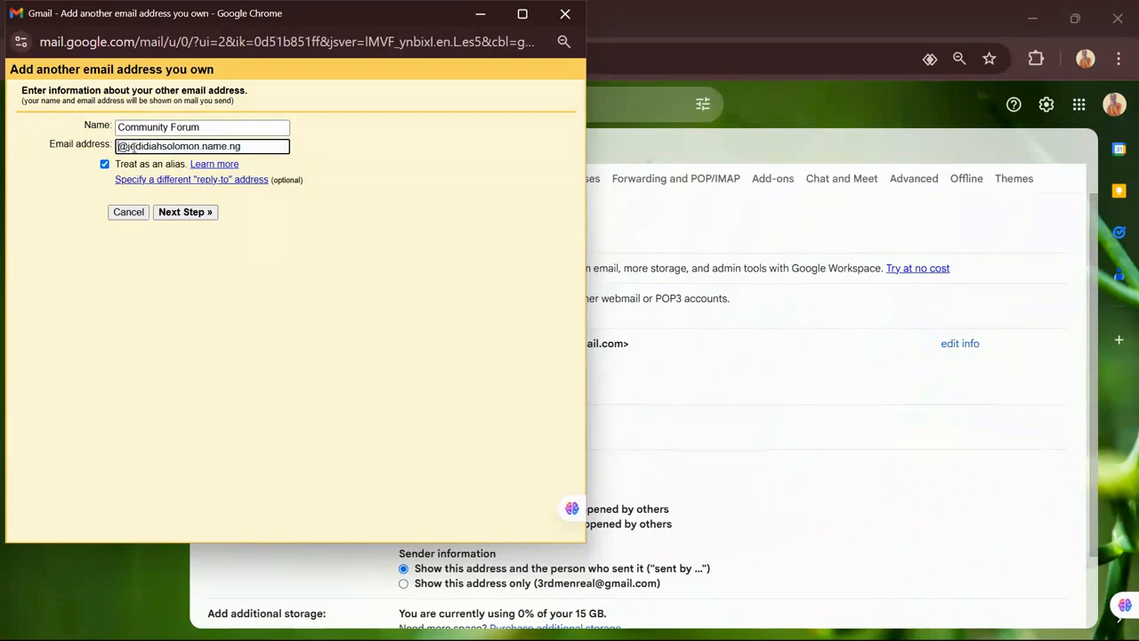
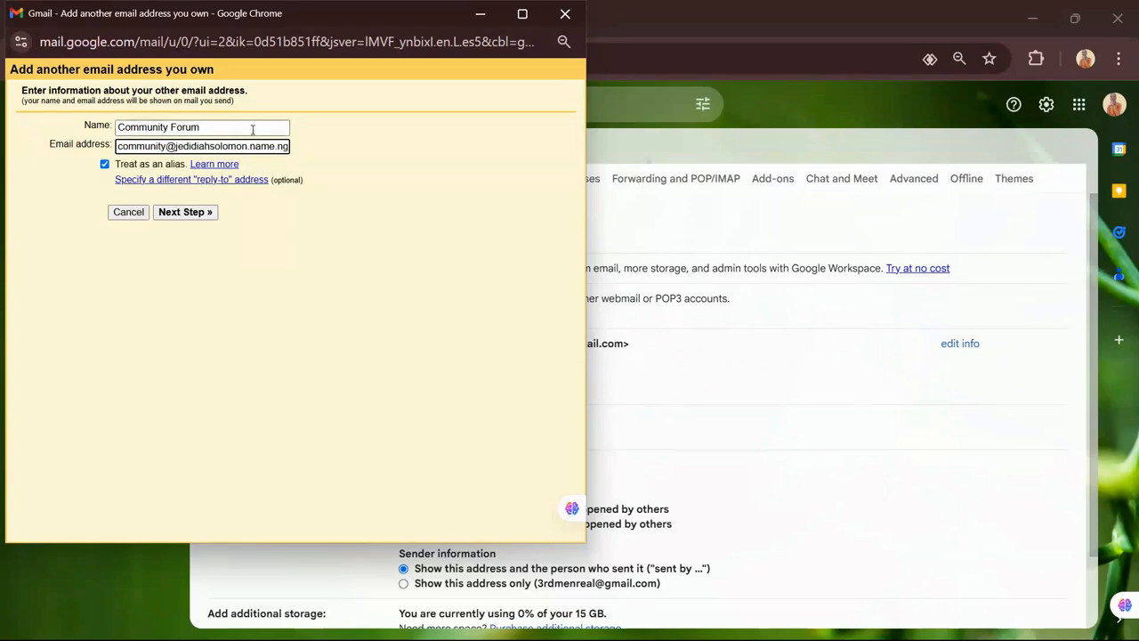
{"action": "left_click", "coordinate": [191, 217]}
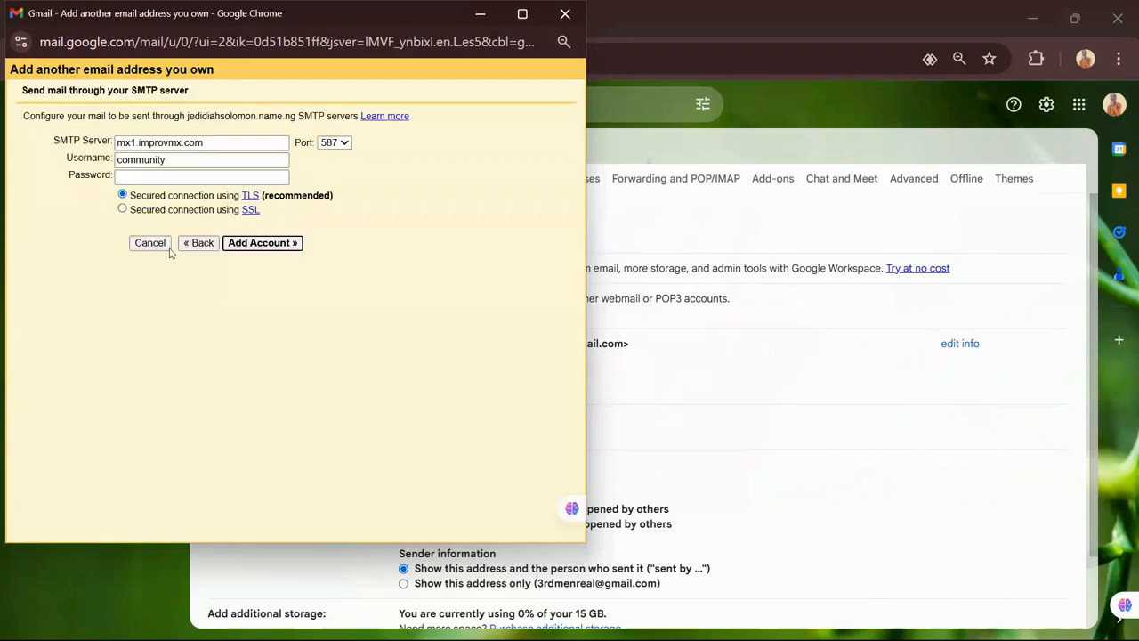
{"action": "left_click", "coordinate": [198, 247]}
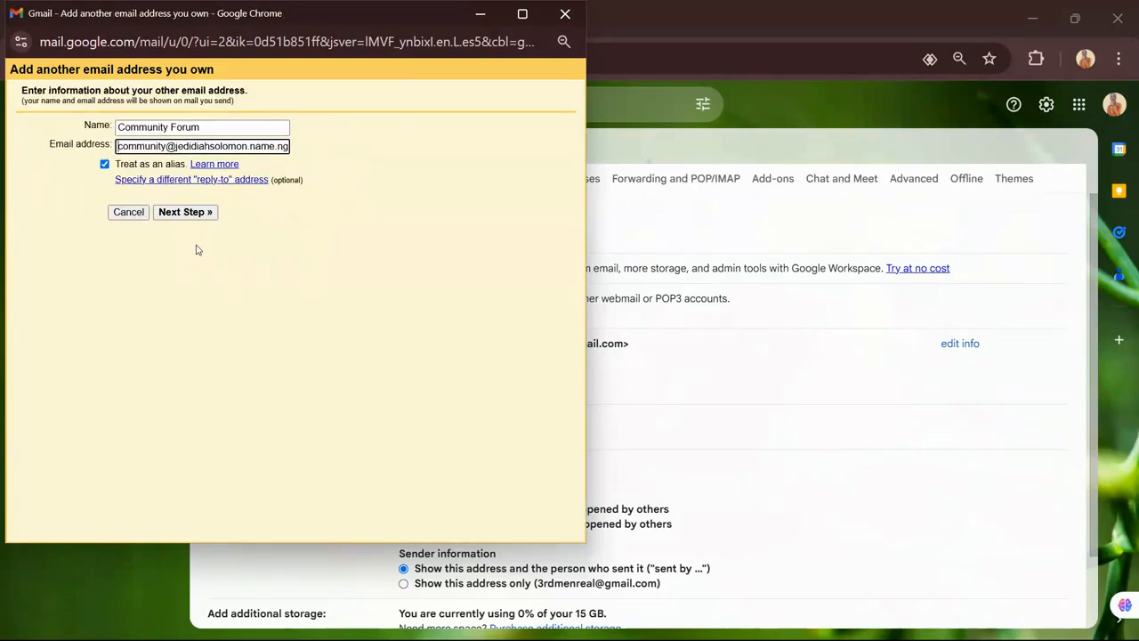
{"action": "left_click", "coordinate": [105, 165]}
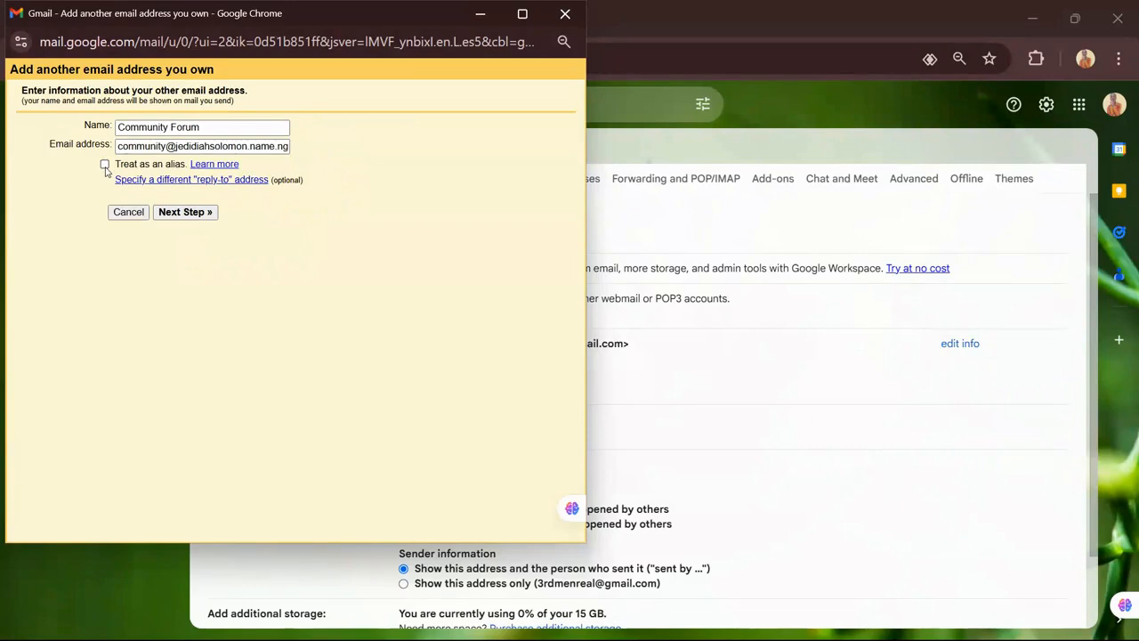
{"action": "left_click", "coordinate": [178, 212]}
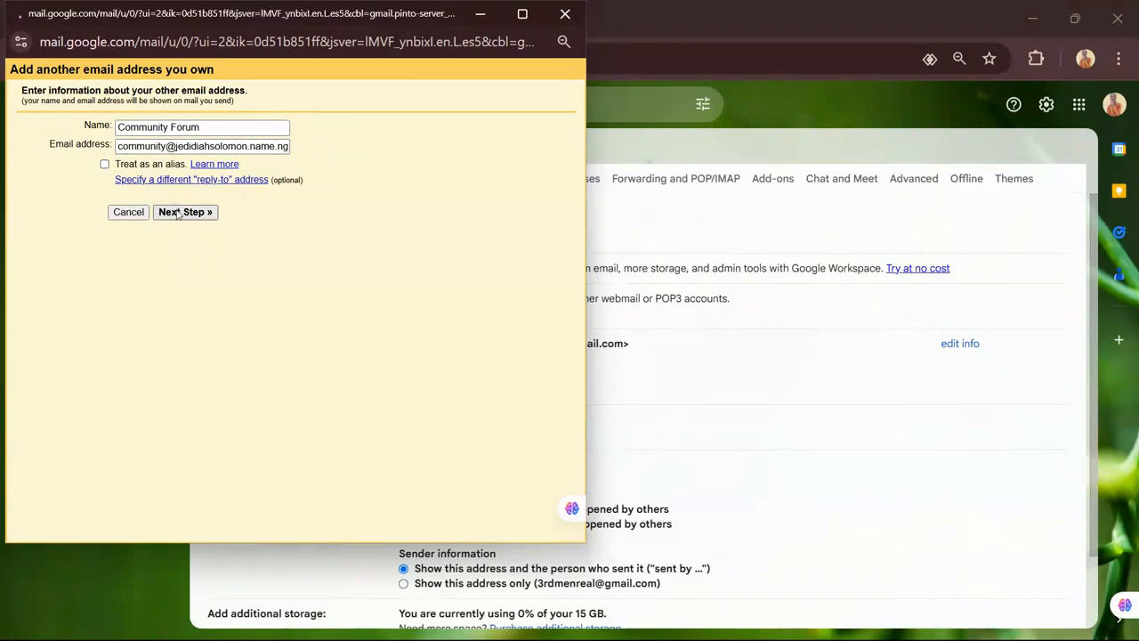
Fill SMTP Server with smtp-relay.brevo.com and Username with the Brevo login, copied from the notes
{"action": "left_click", "coordinate": [185, 160]}
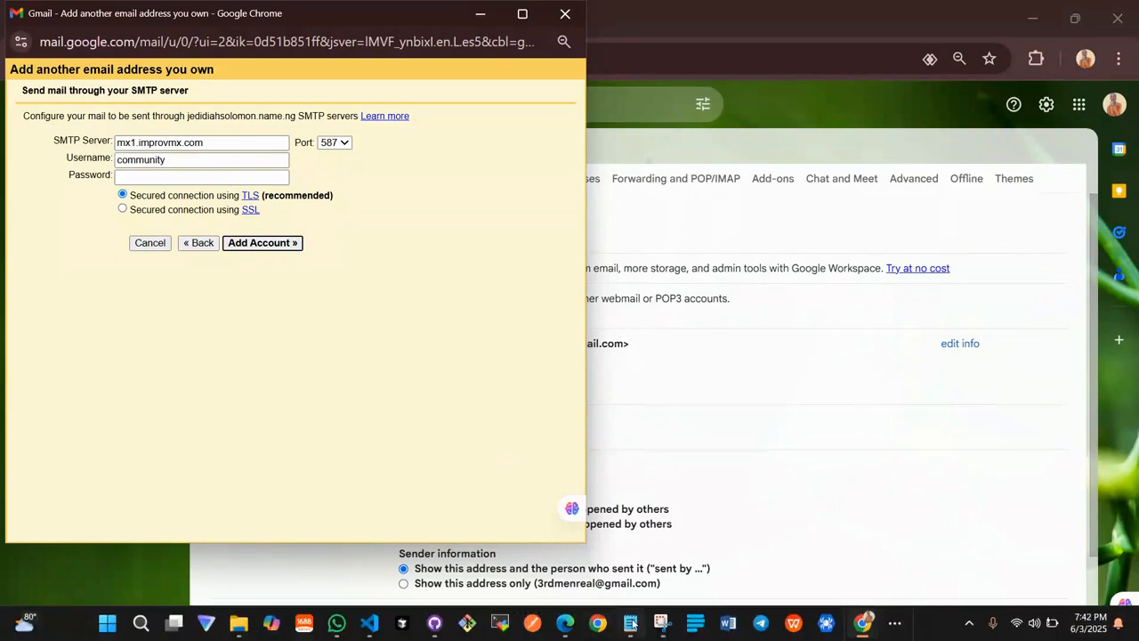
{"action": "left_click", "coordinate": [632, 623]}
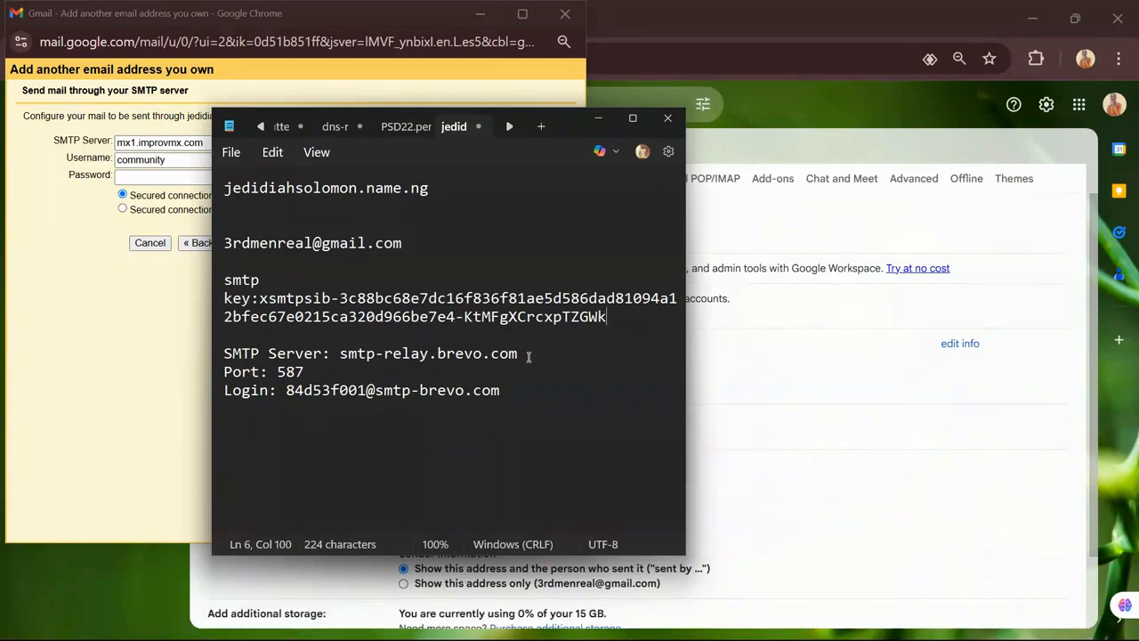
{"action": "left_click_drag", "start_coordinate": [524, 355], "coordinate": [339, 354]}
{"action": "key", "text": "ctrl+c"}
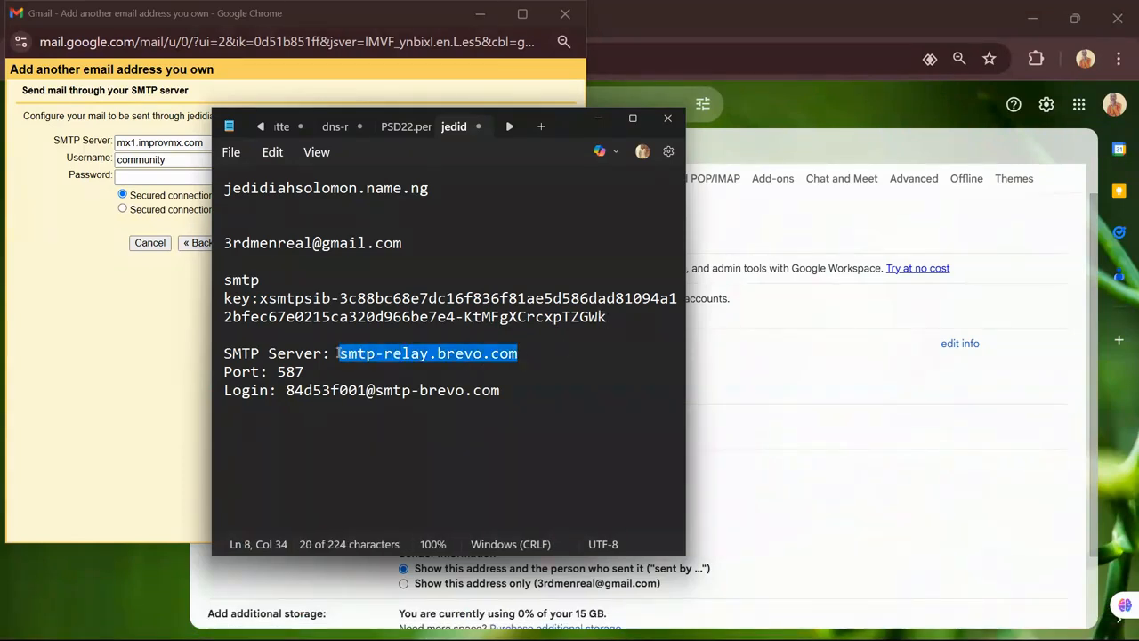
{"action": "left_click", "coordinate": [133, 146]}
{"action": "key", "text": "ctrl+a"}
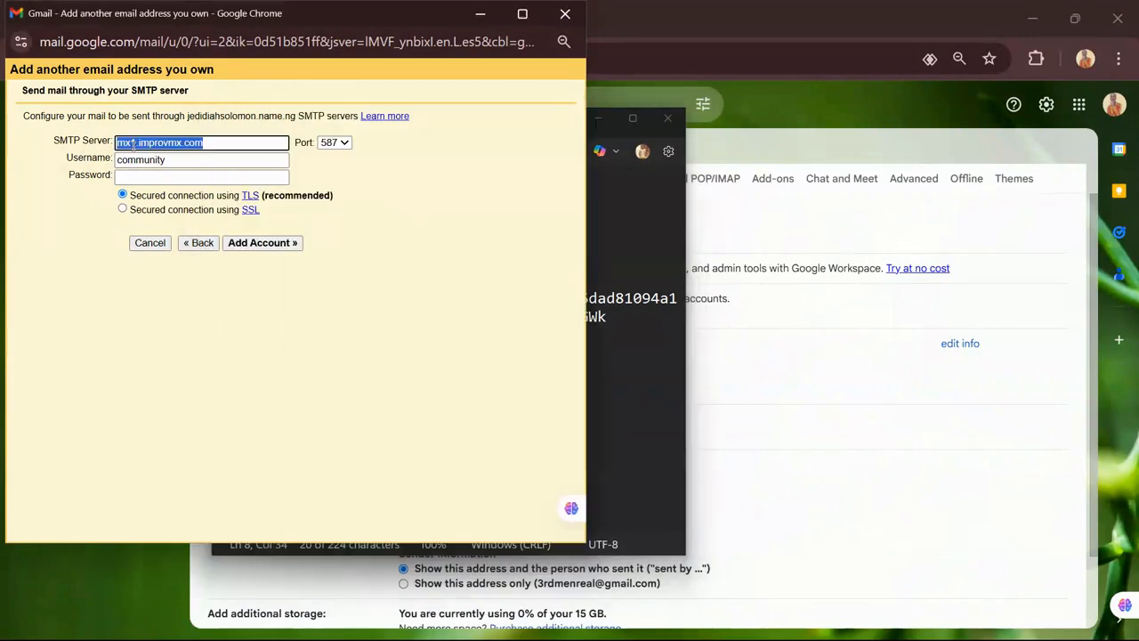
{"action": "key", "text": "ctrl+v"}
{"action": "key", "text": "alt+Tab"}
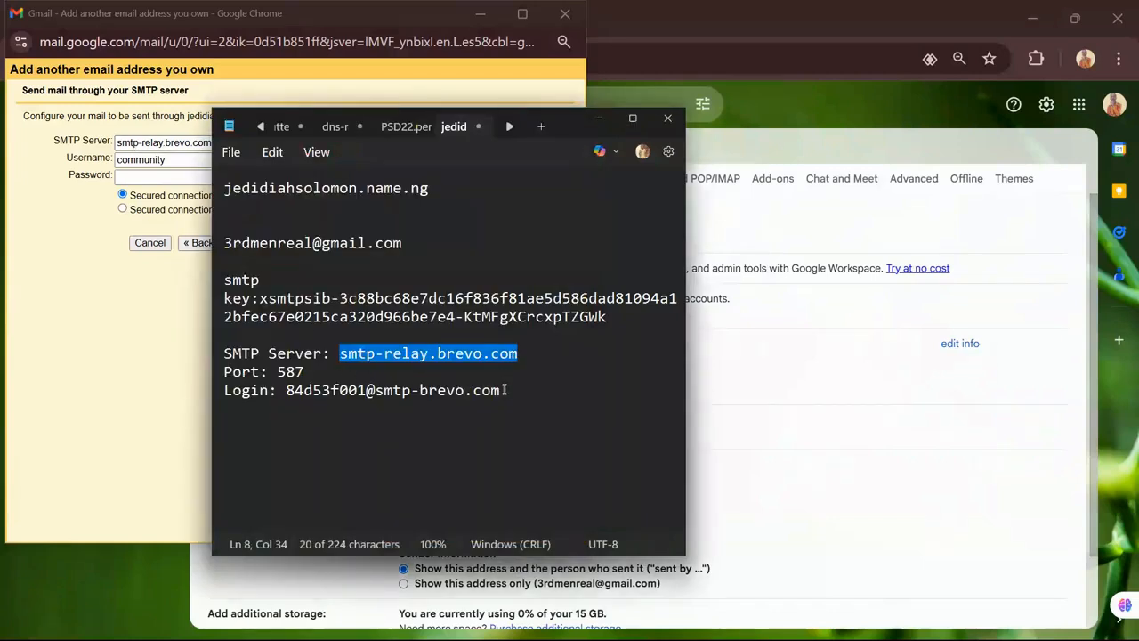
{"action": "left_click_drag", "start_coordinate": [506, 389], "coordinate": [284, 392]}
{"action": "key", "text": "ctrl+c"}
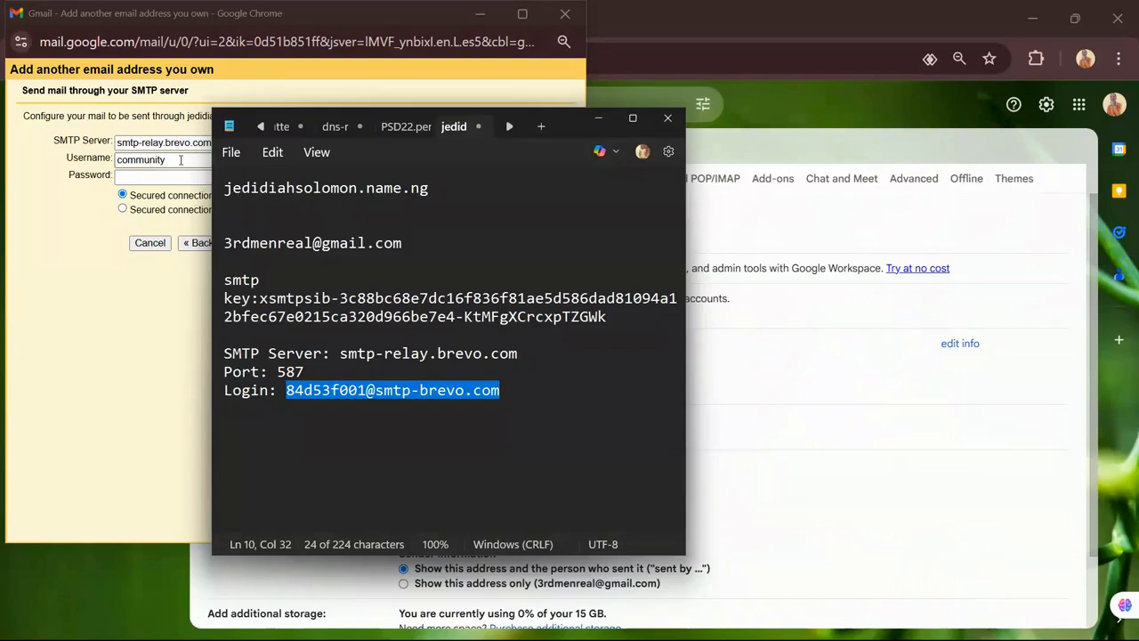
{"action": "left_click", "coordinate": [181, 159]}
{"action": "key", "text": "ctrl+a"}
{"action": "key", "text": "ctrl+v"}
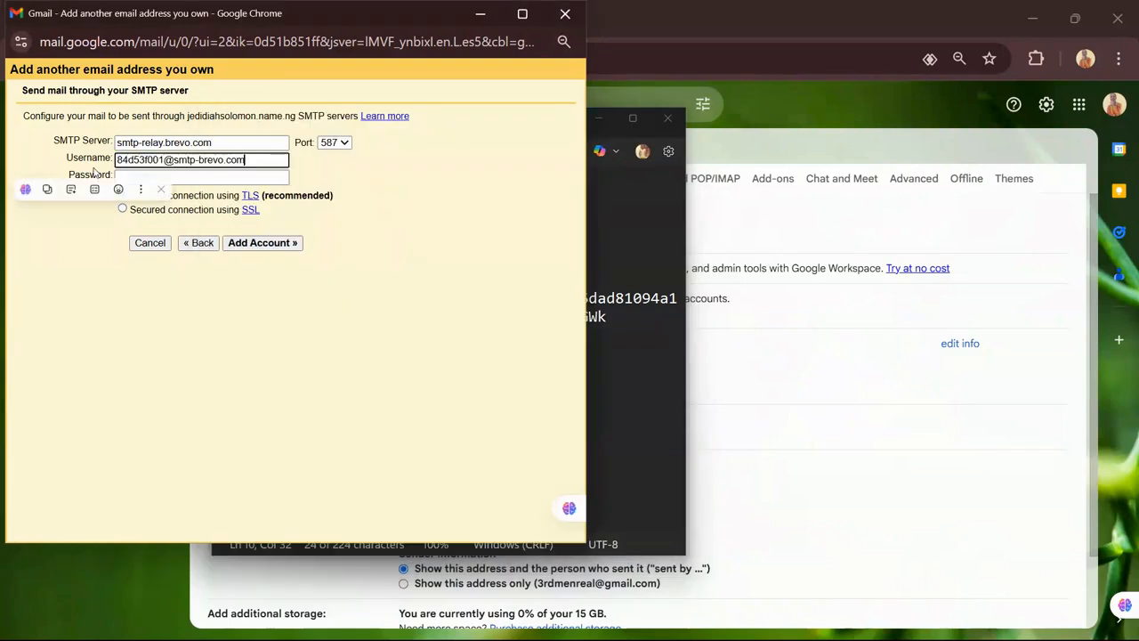
Enter the new Brevo SMTP key as the password and add the account on port 587 with TLS
{"action": "key", "text": "alt+Tab"}
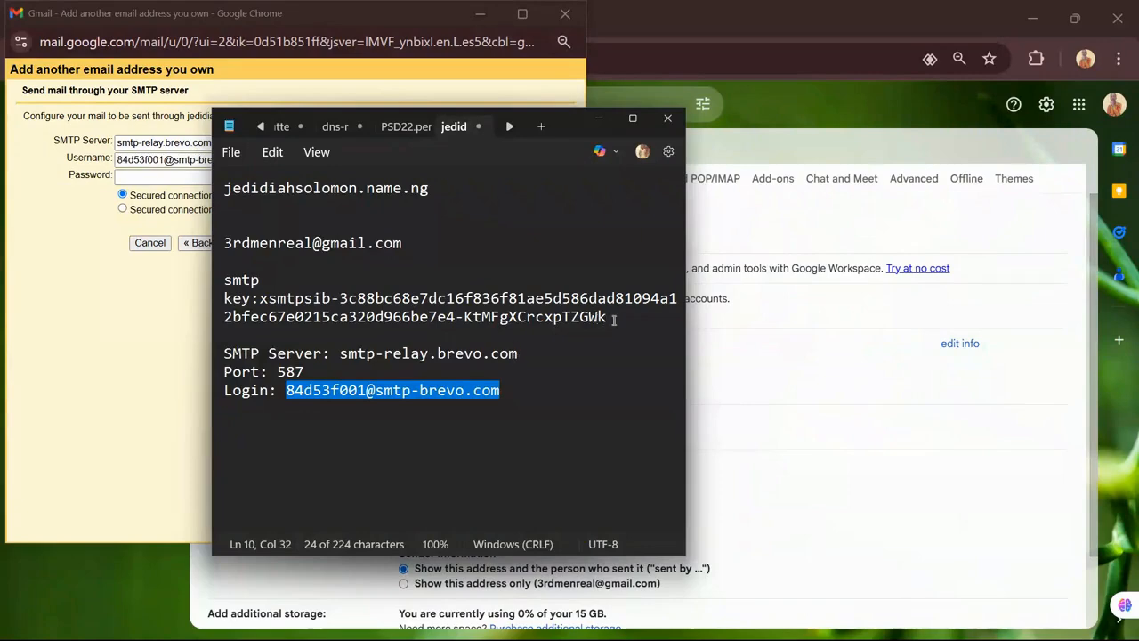
{"action": "left_click_drag", "start_coordinate": [609, 317], "coordinate": [263, 300]}
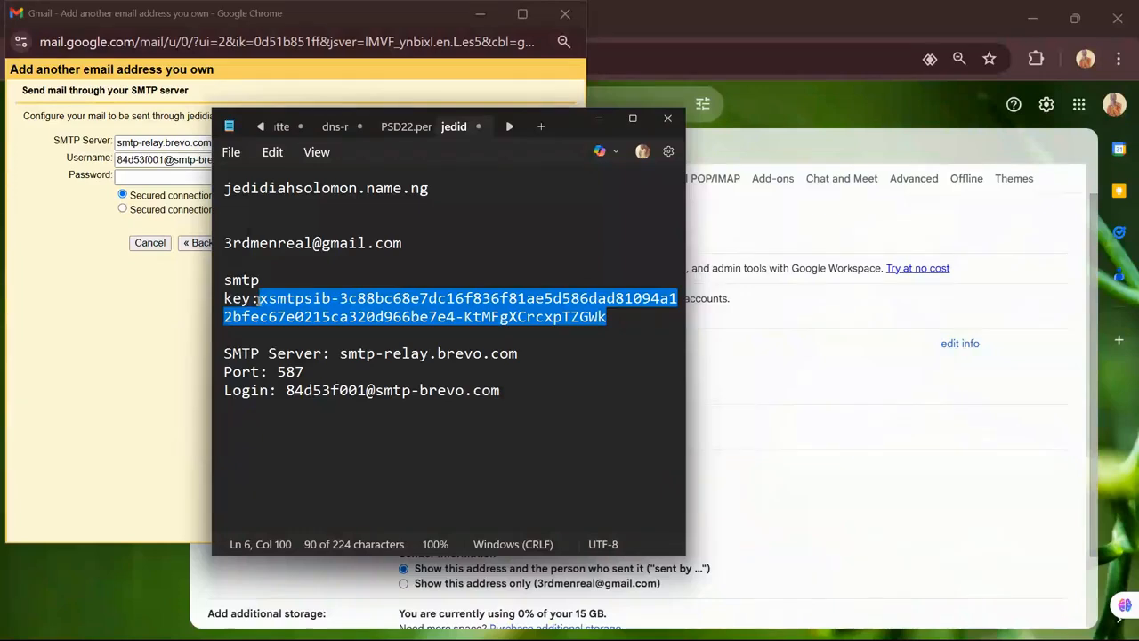
{"action": "left_click", "coordinate": [125, 175]}
{"action": "key", "text": "ctrl+v"}
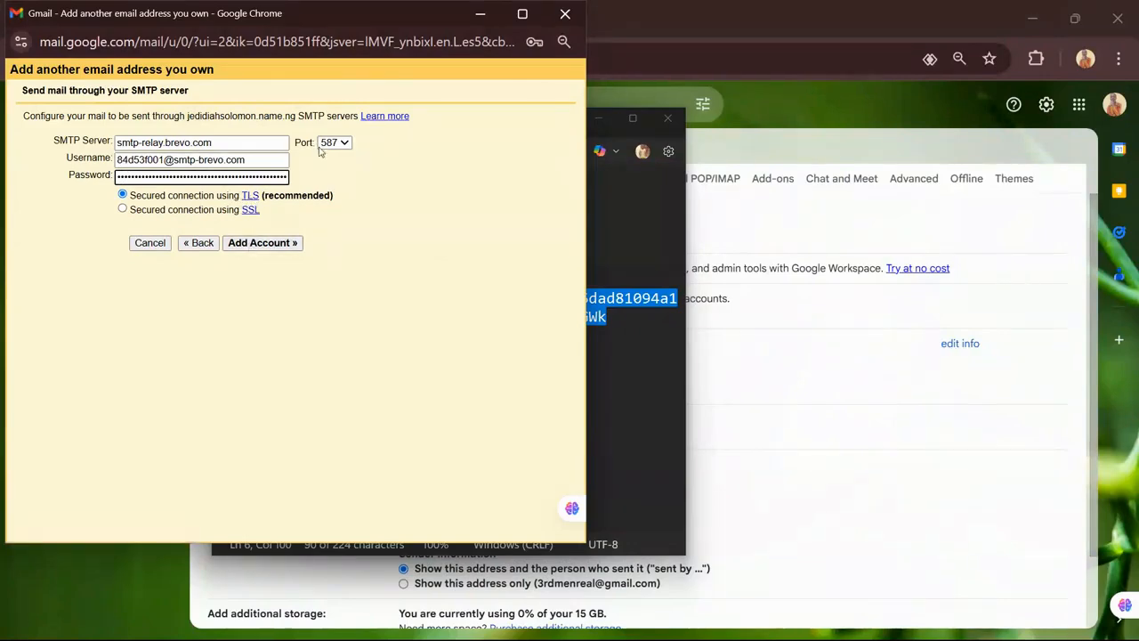
{"action": "left_click", "coordinate": [264, 243]}
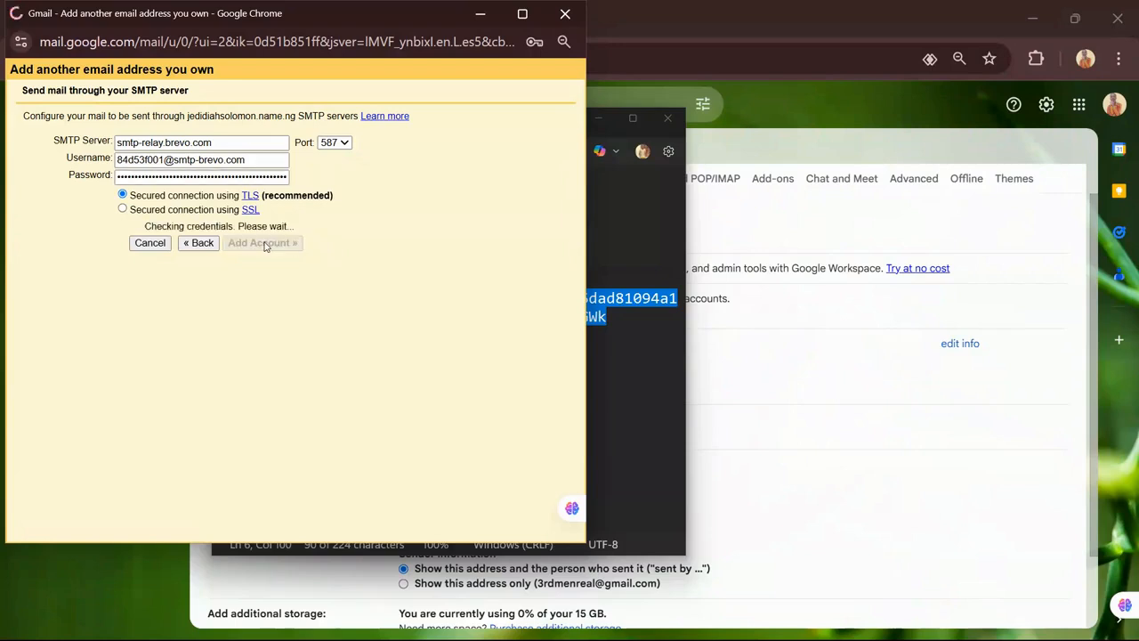
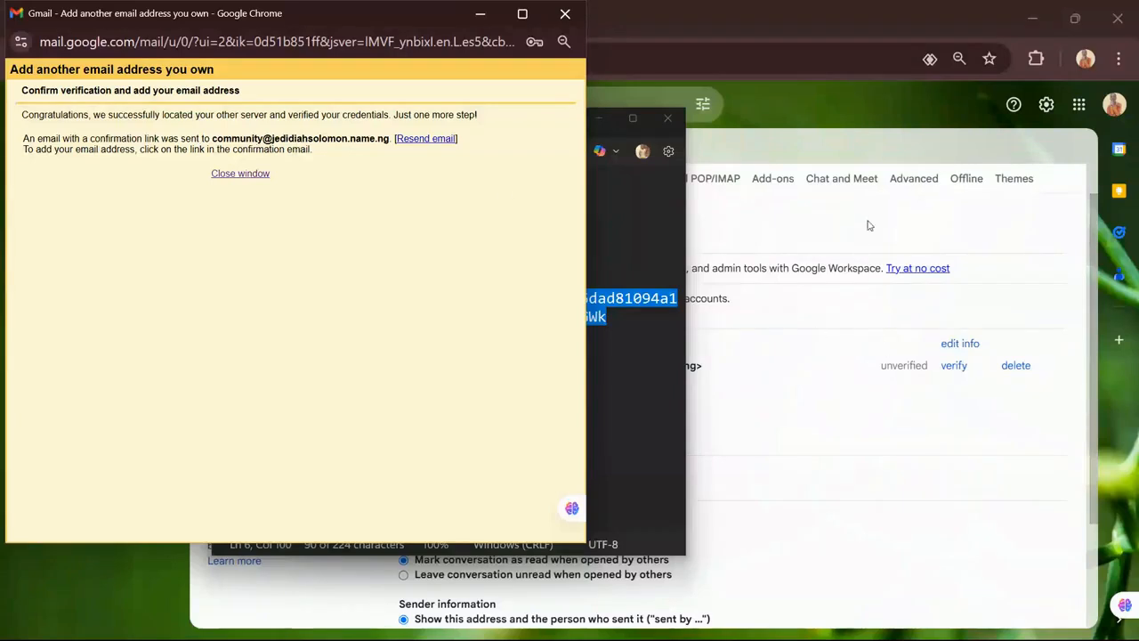
Dismiss the verification popup, hide Notepad, and open the 'Gmail Confirmation - Send Mail as' email in the inbox
{"action": "left_click", "coordinate": [260, 177]}
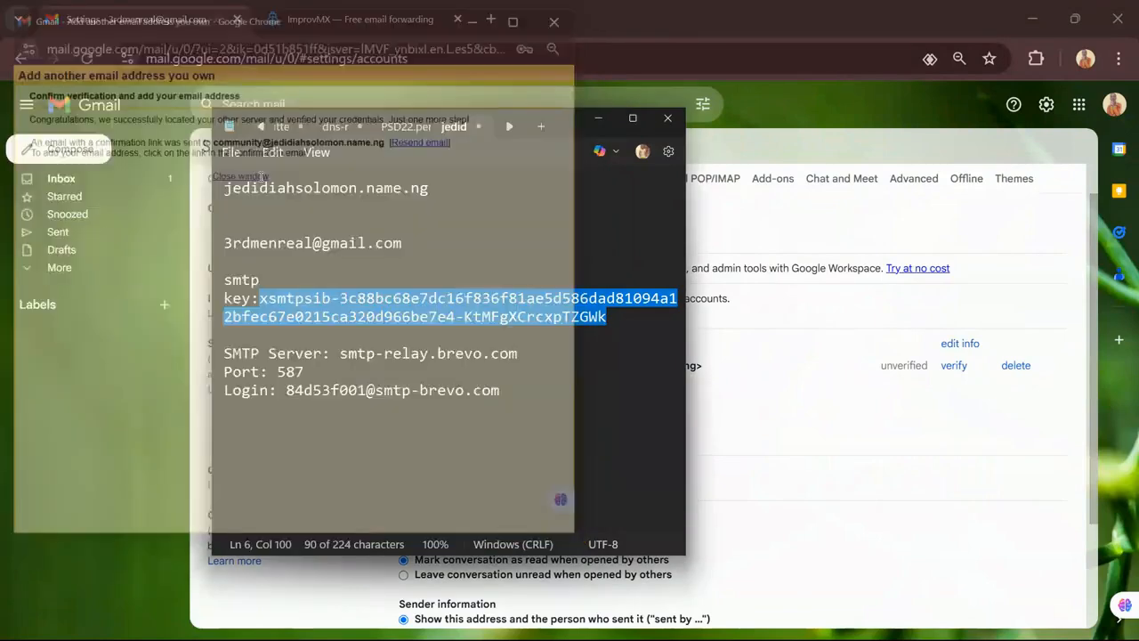
{"action": "left_click", "coordinate": [601, 121]}
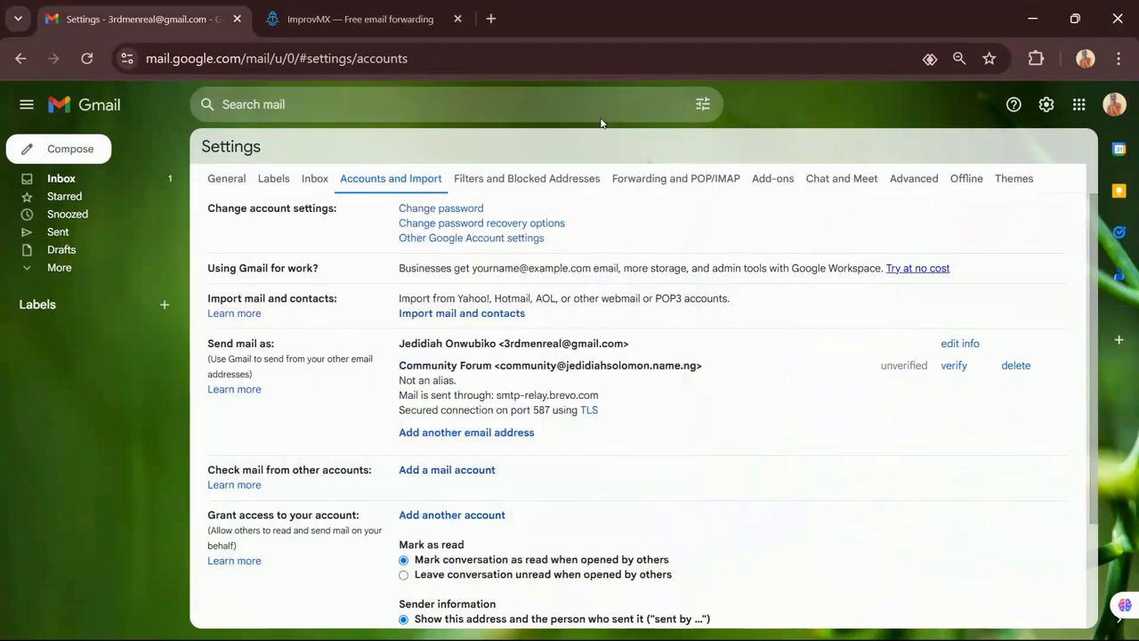
{"action": "left_click", "coordinate": [101, 175]}
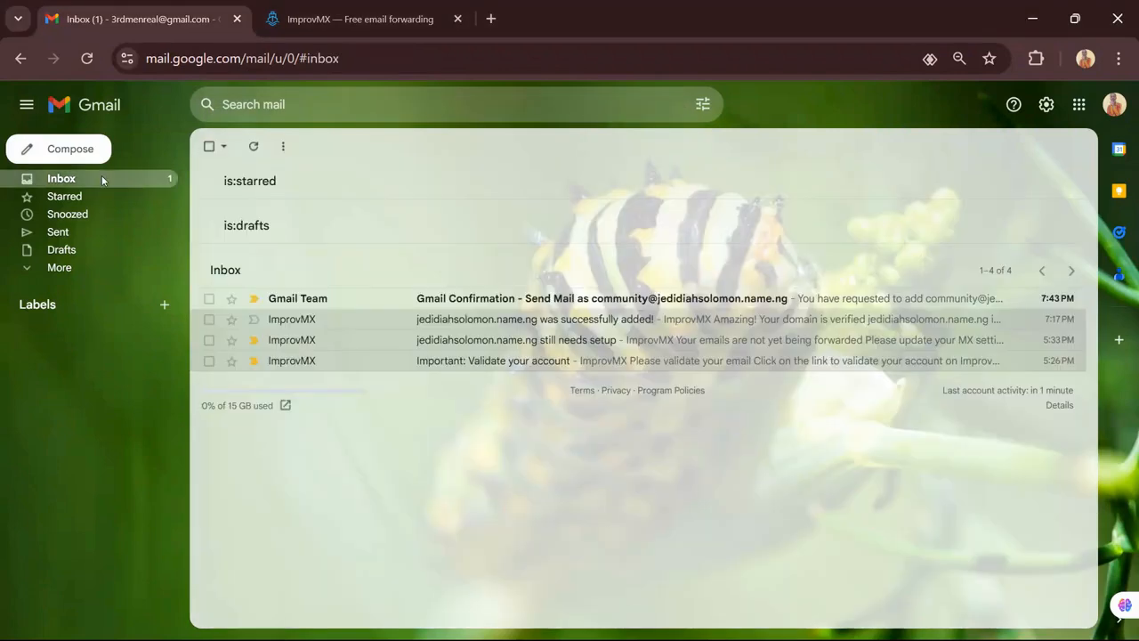
{"action": "left_click", "coordinate": [475, 304]}
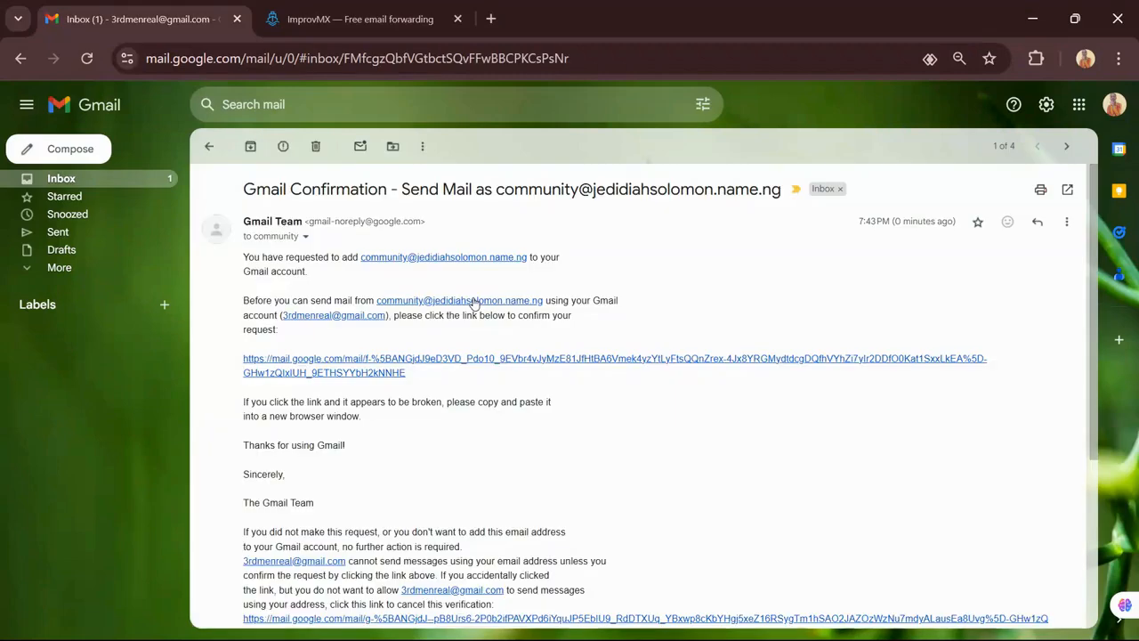
Follow the confirmation link to confirm sending mail as the community address, then close the success page
{"action": "left_click", "coordinate": [360, 364]}
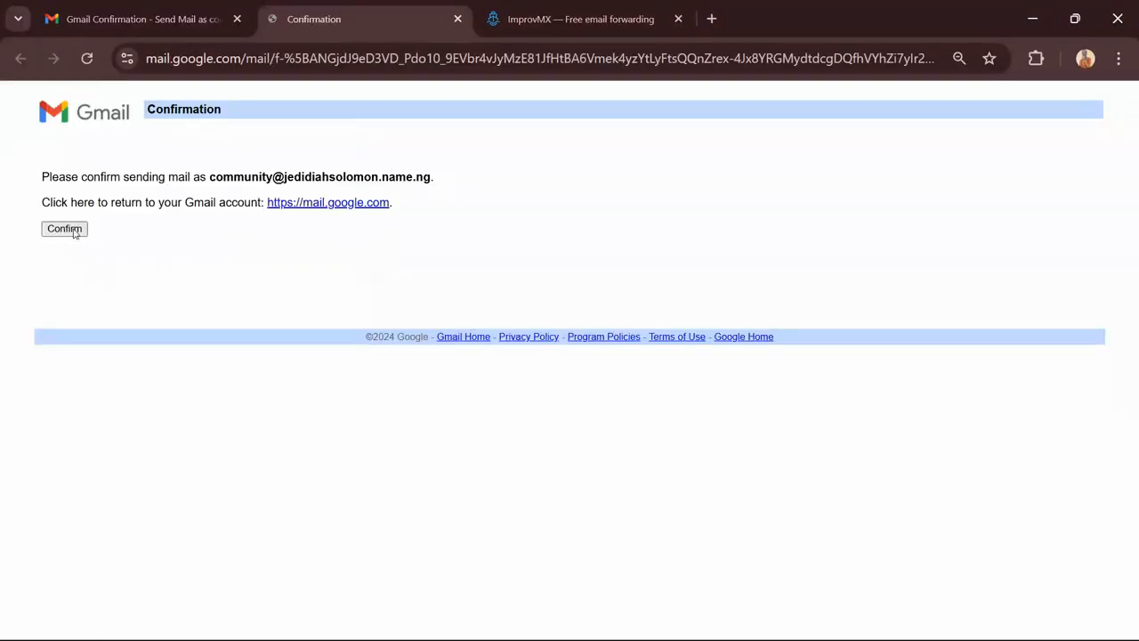
{"action": "left_click", "coordinate": [65, 229]}
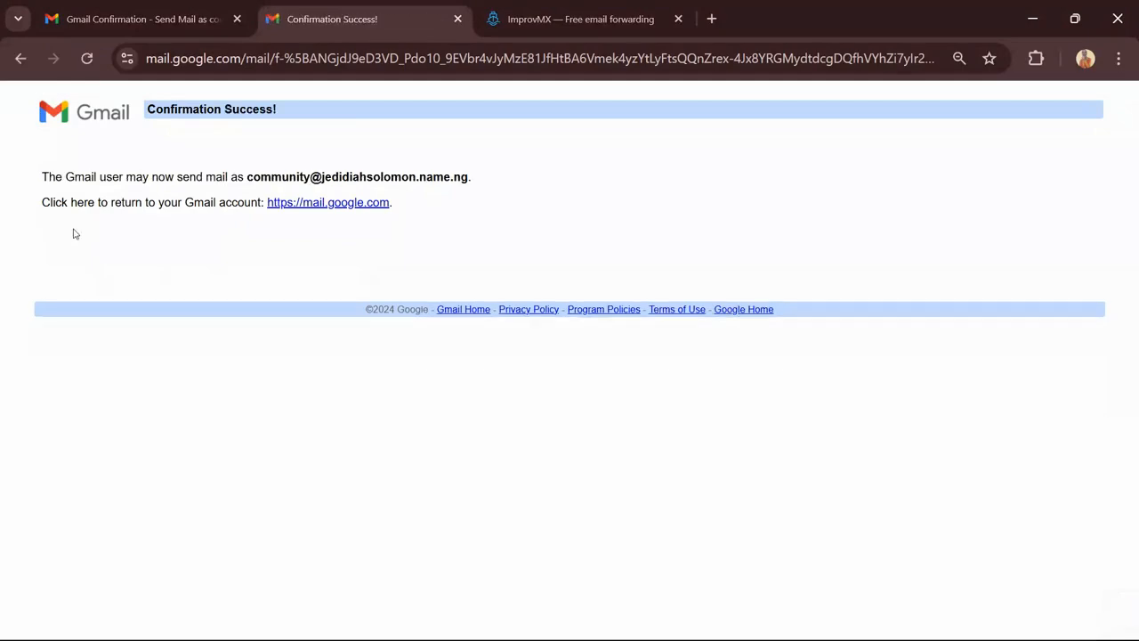
{"action": "left_click", "coordinate": [456, 19]}
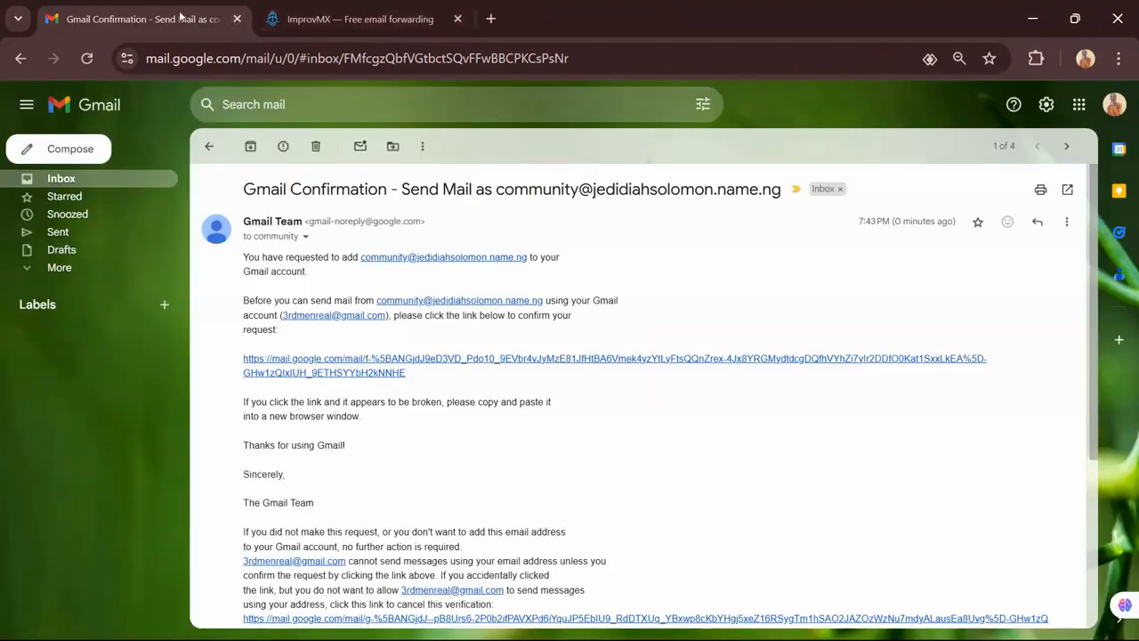
Trash the Gmail Confirmation email and the ImprovMX messages from the inbox
{"action": "left_click", "coordinate": [315, 146]}
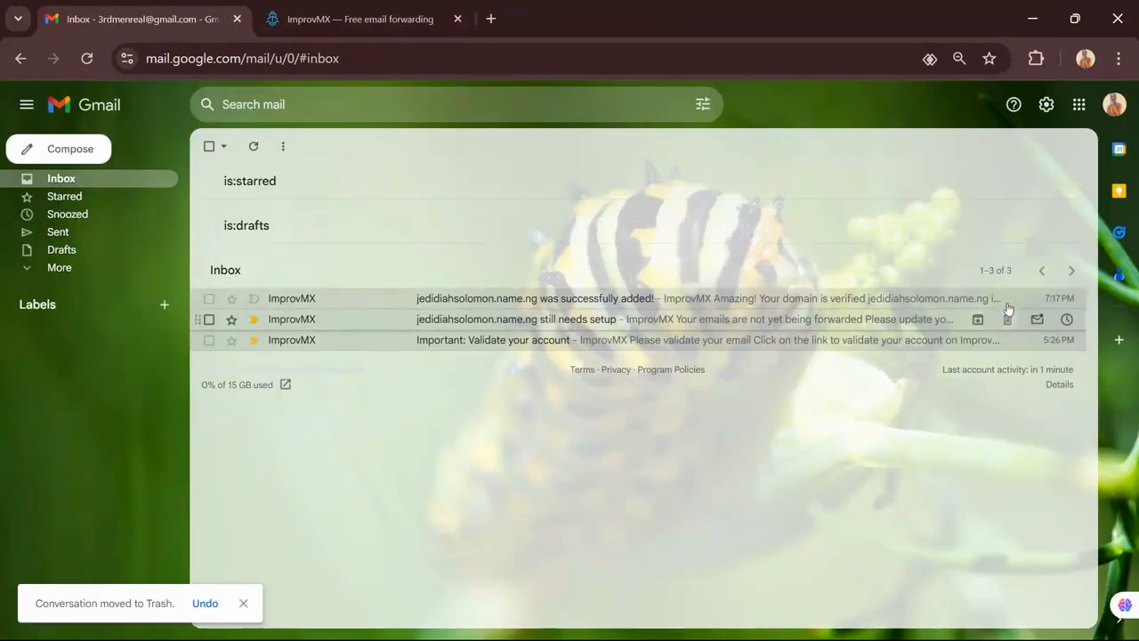
{"action": "left_click", "coordinate": [1007, 303]}
{"action": "left_click", "coordinate": [1007, 301]}
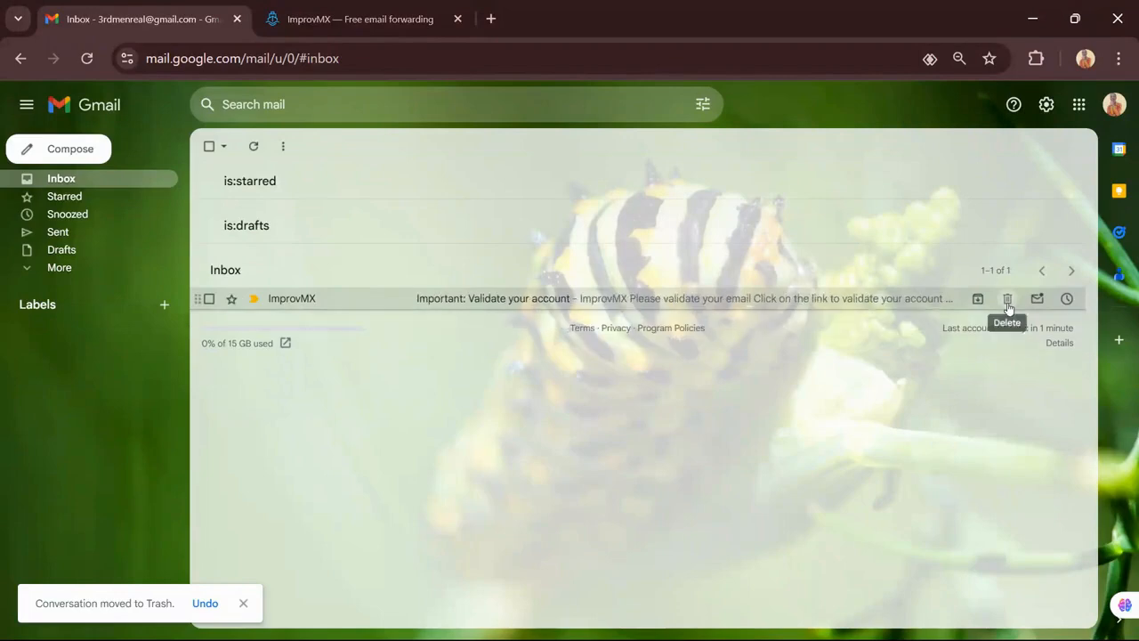
{"action": "left_click", "coordinate": [1007, 301]}
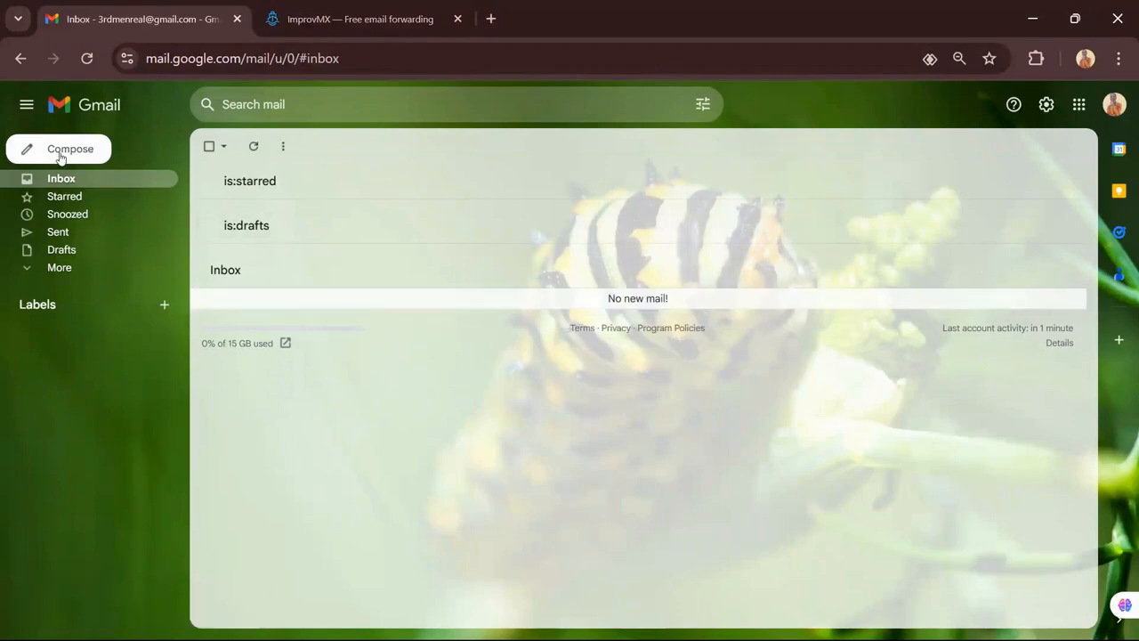
Start a new email with subject 'Test Mail - Brevo + Improvmx' addressed to your own account
{"action": "left_click", "coordinate": [57, 156]}
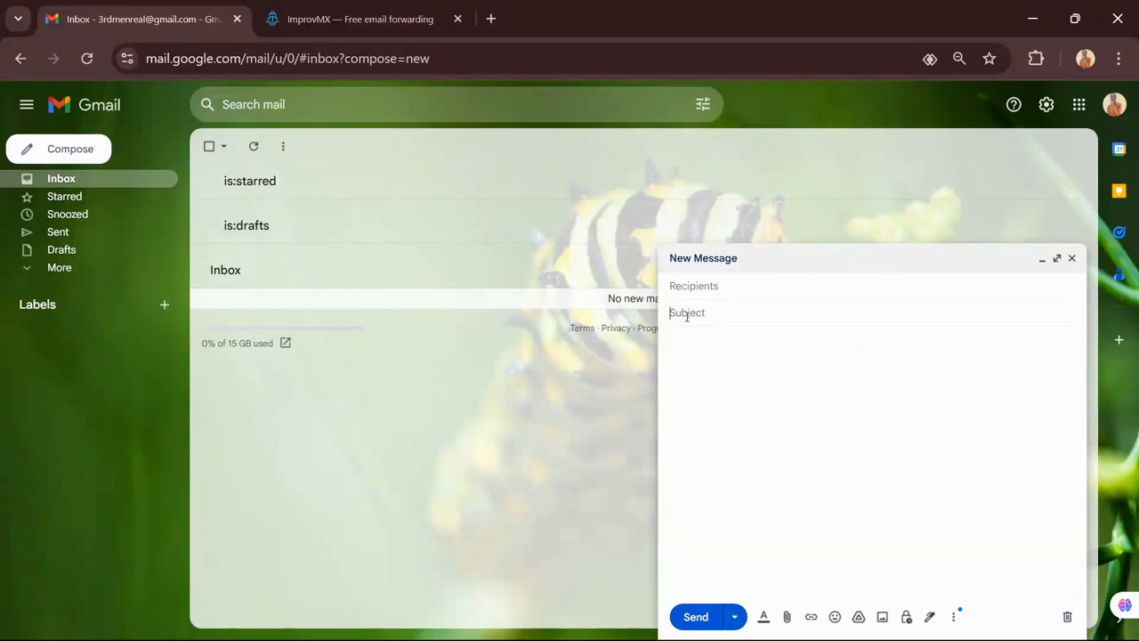
{"action": "type", "text": "Tes"}
{"action": "type", "text": "t Mail - Brevo"}
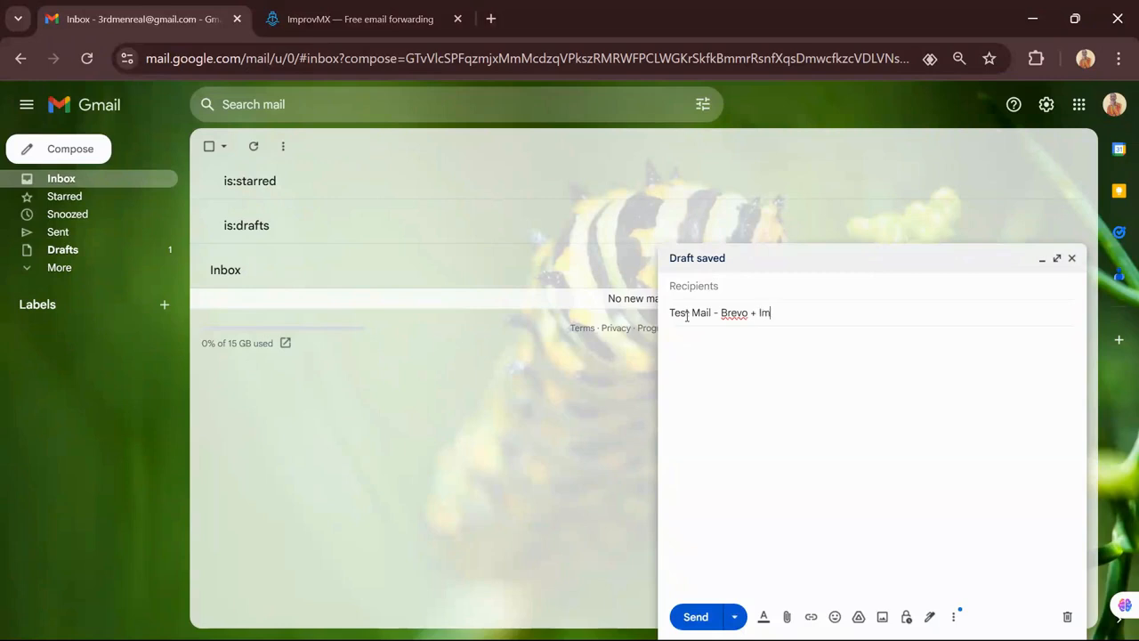
{"action": "type", "text": "+ Improvmx"}
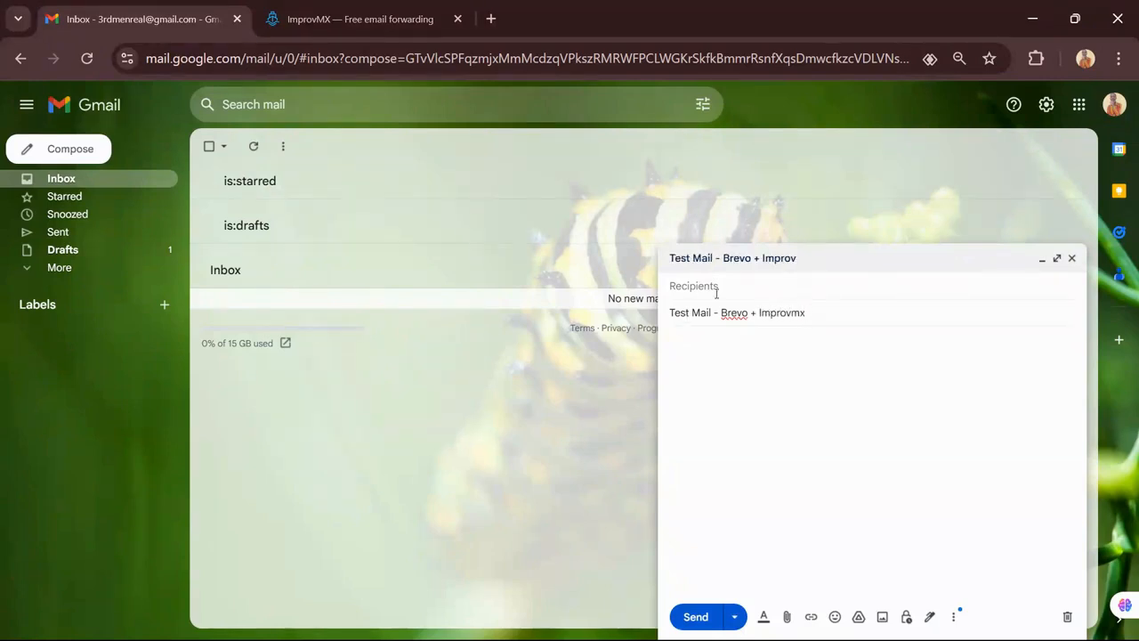
{"action": "left_click", "coordinate": [720, 290]}
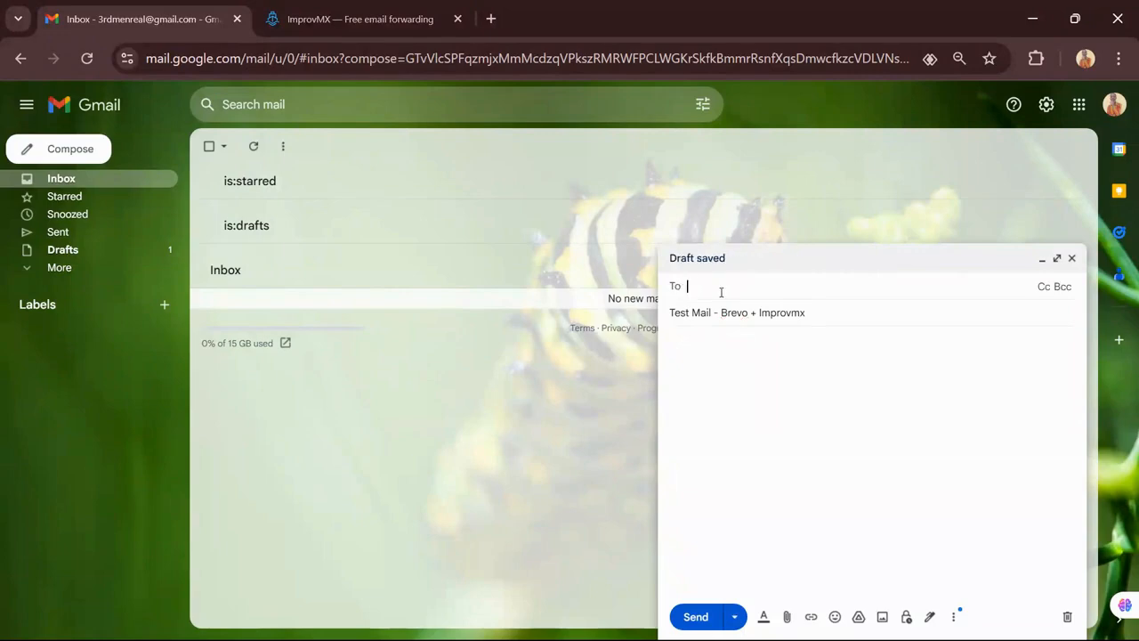
{"action": "type", "text": "3r"}
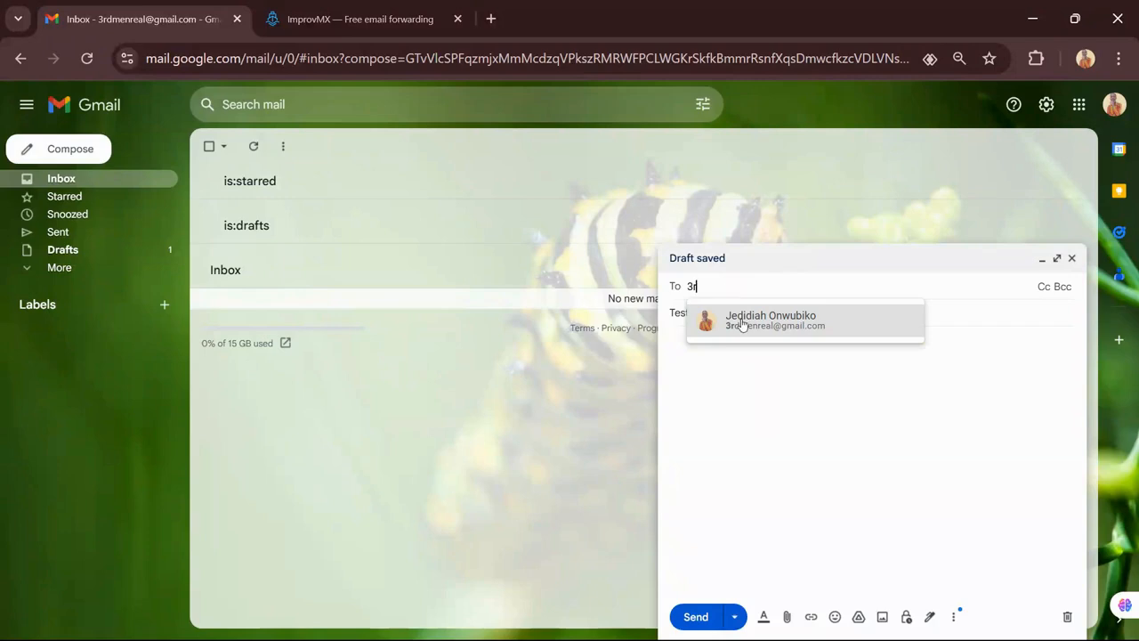
{"action": "left_click", "coordinate": [742, 324]}
Toggle the draft to full screen and back, then close it as a saved draft
{"action": "left_click", "coordinate": [753, 266]}
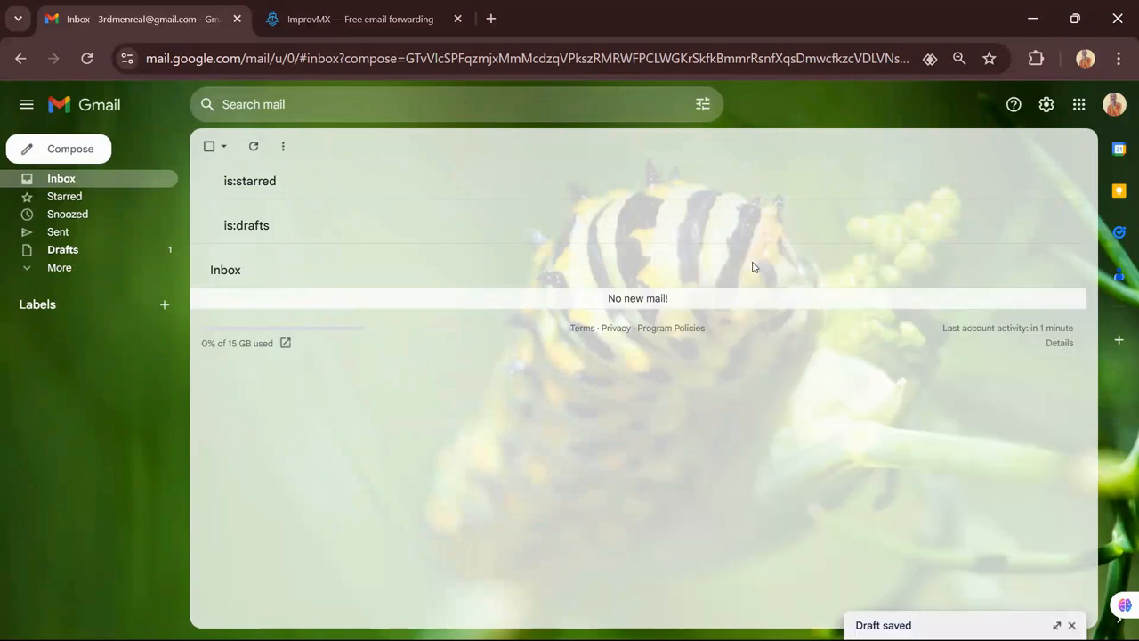
{"action": "left_click", "coordinate": [1058, 625]}
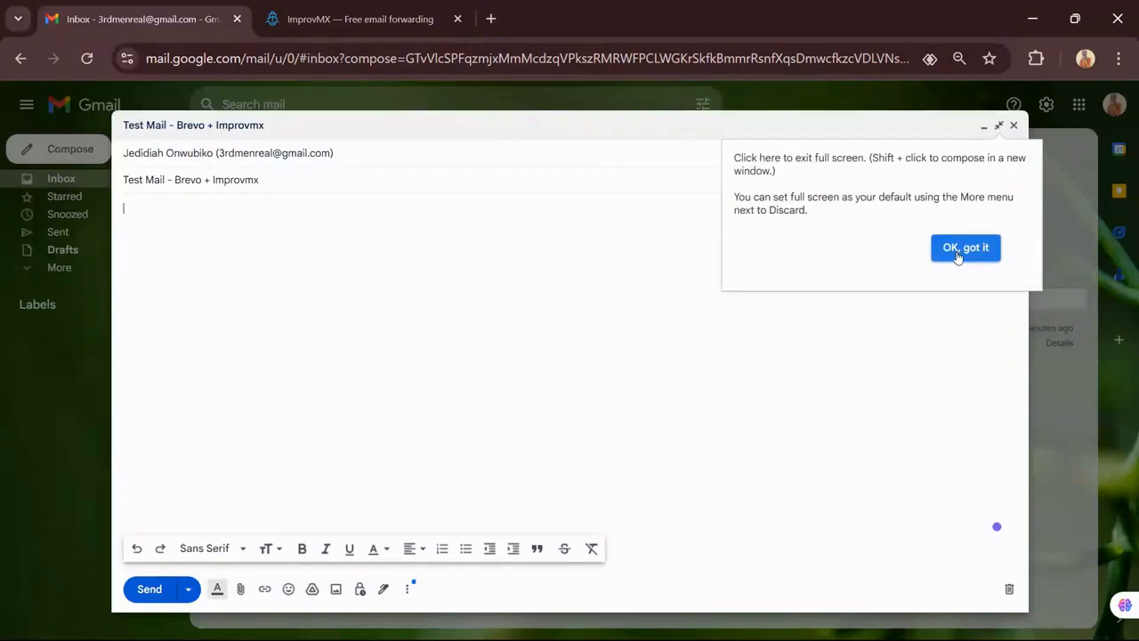
{"action": "left_click", "coordinate": [961, 251]}
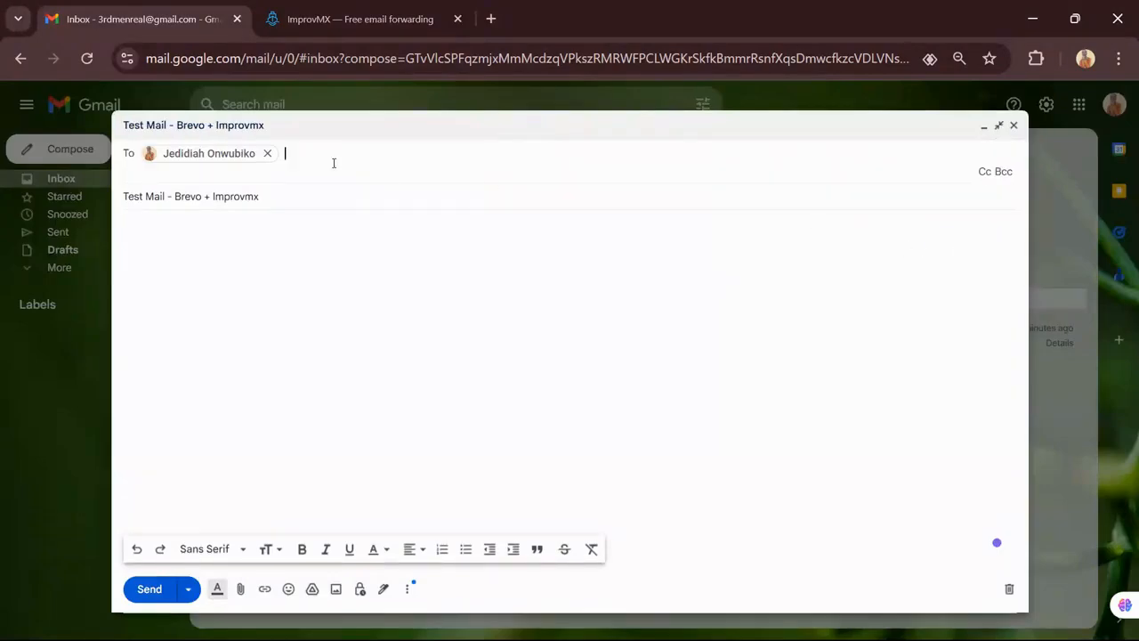
{"action": "left_click", "coordinate": [201, 154]}
{"action": "left_click", "coordinate": [178, 195]}
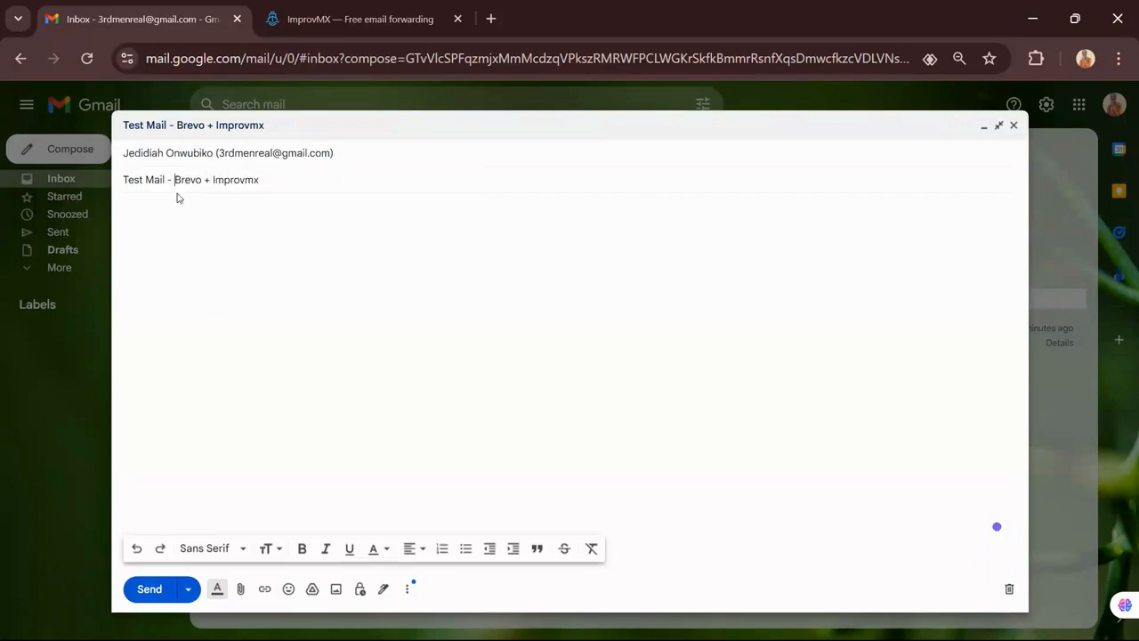
{"action": "left_click", "coordinate": [183, 153]}
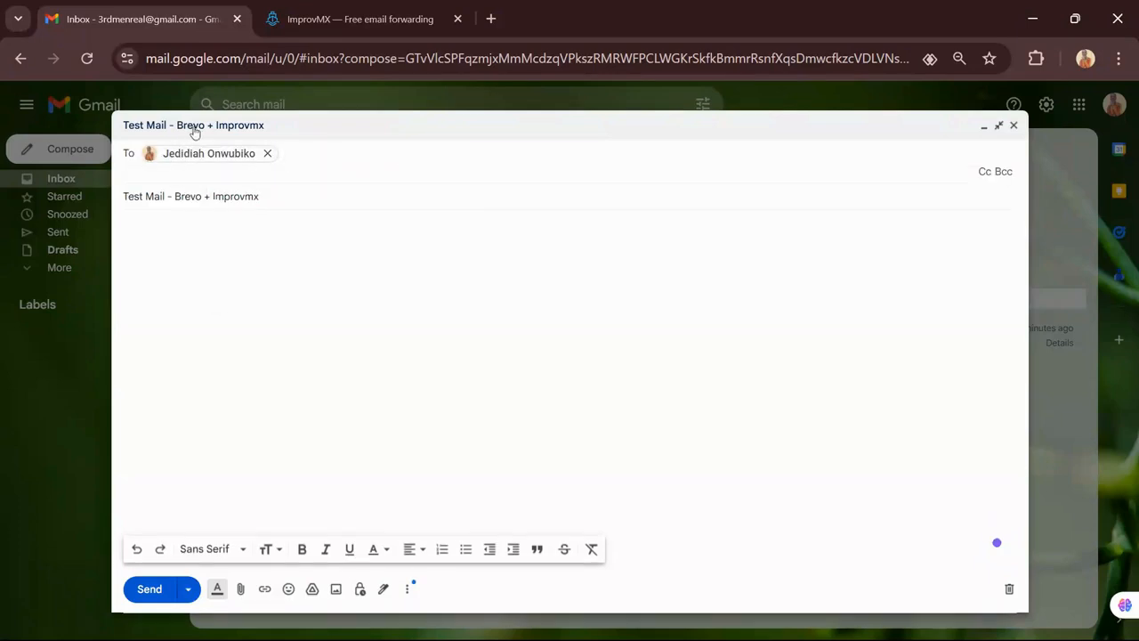
{"action": "left_click", "coordinate": [201, 127]}
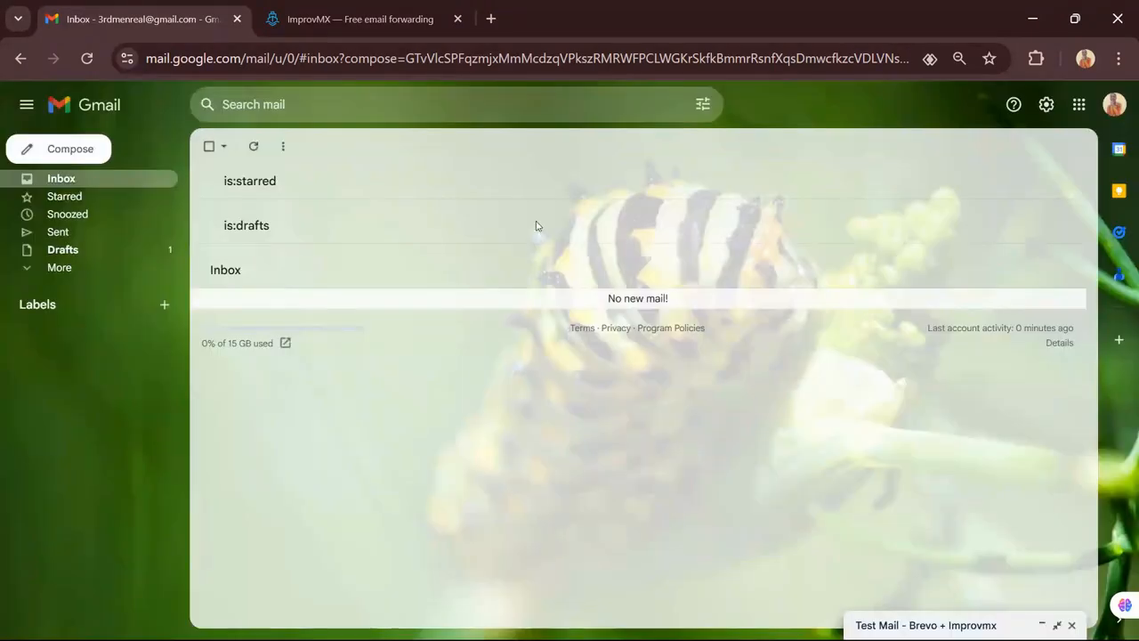
{"action": "left_click", "coordinate": [1073, 626]}
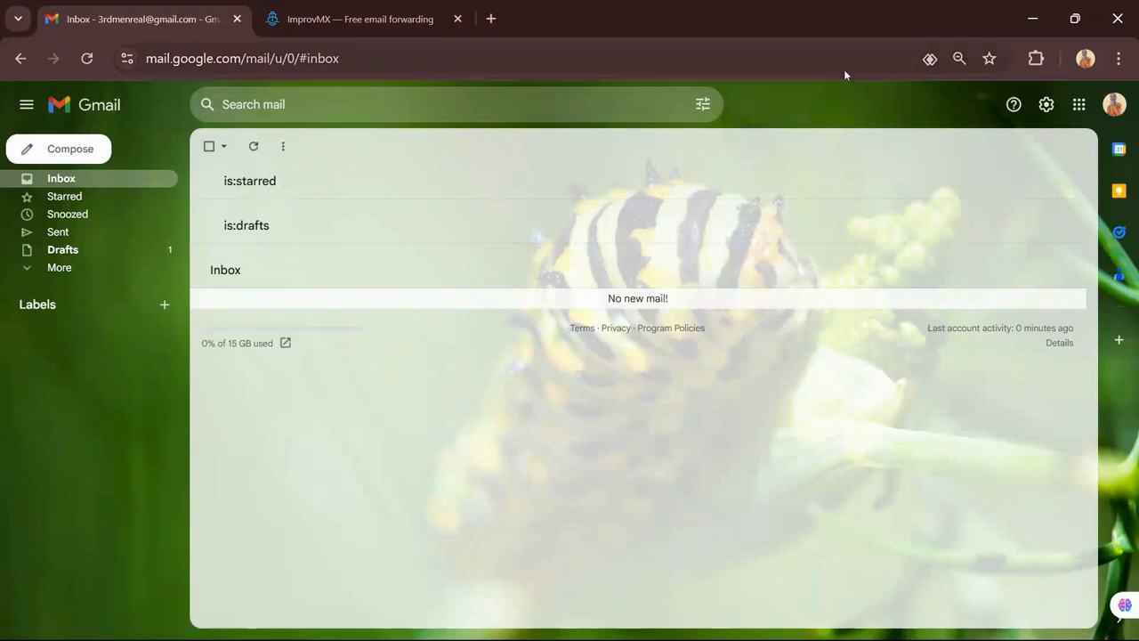
View Accounts and Import settings, then start a new message and list its available From addresses
{"action": "left_click", "coordinate": [1047, 105]}
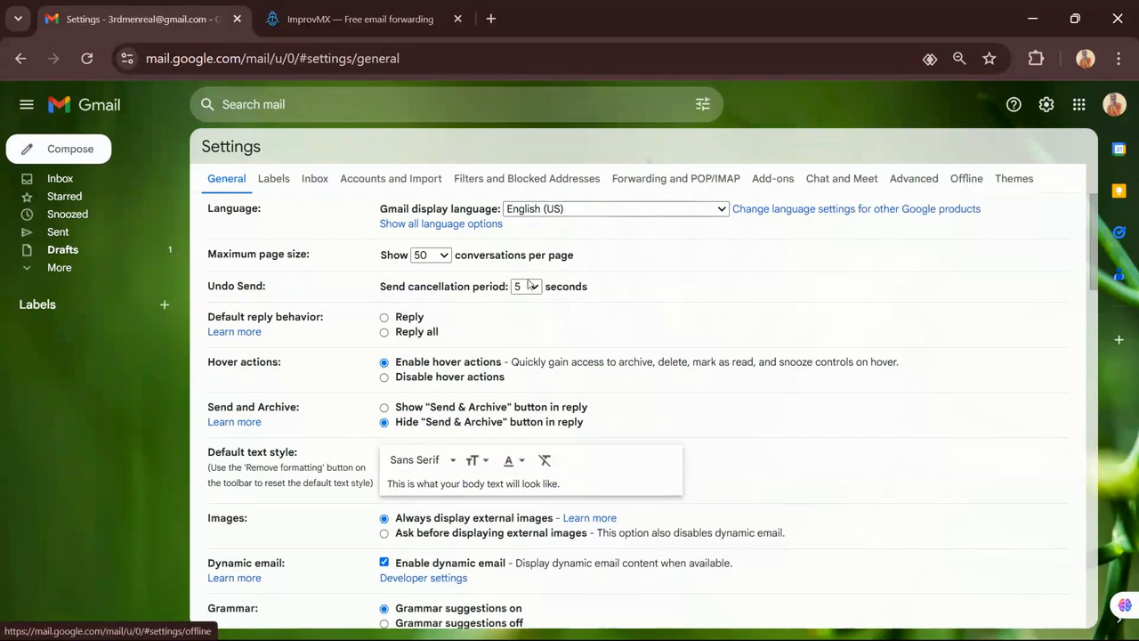
{"action": "left_click", "coordinate": [431, 179]}
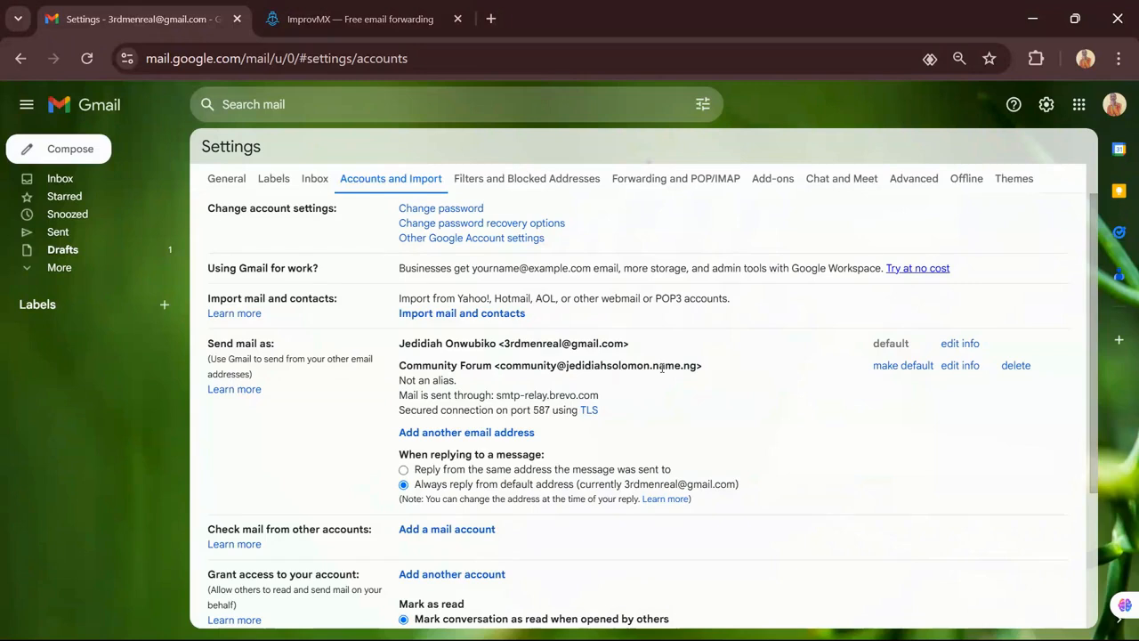
{"action": "left_click", "coordinate": [61, 152]}
{"action": "left_click", "coordinate": [792, 287]}
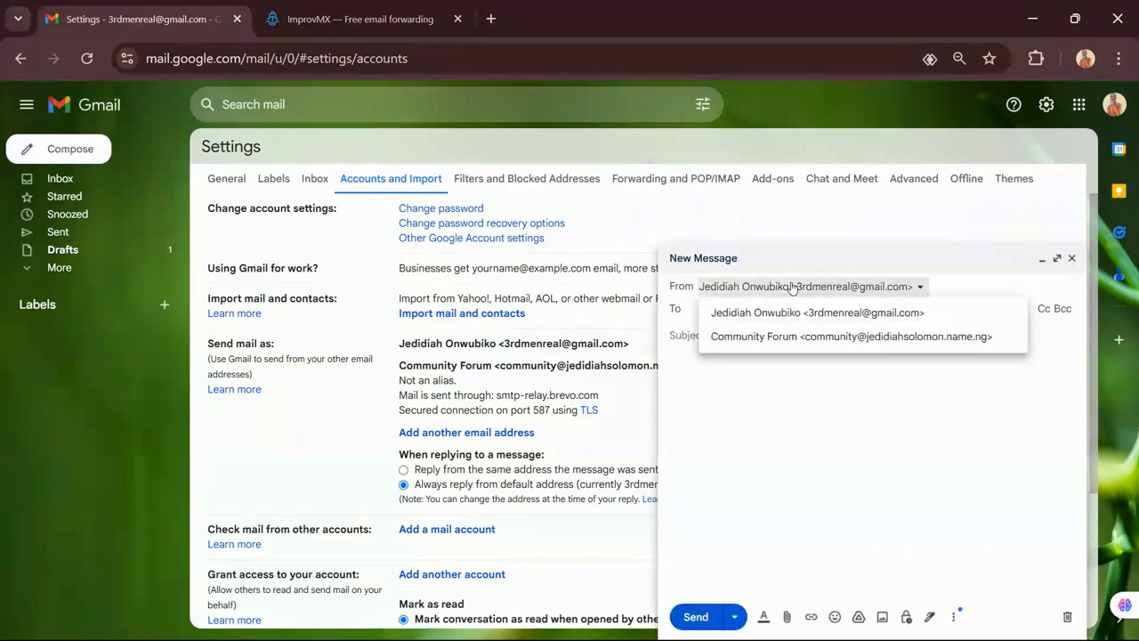
Write a message from Community Forum to yourself, subject 'Test Mail', with a 'Hi Team.' body
{"action": "left_click", "coordinate": [862, 338]}
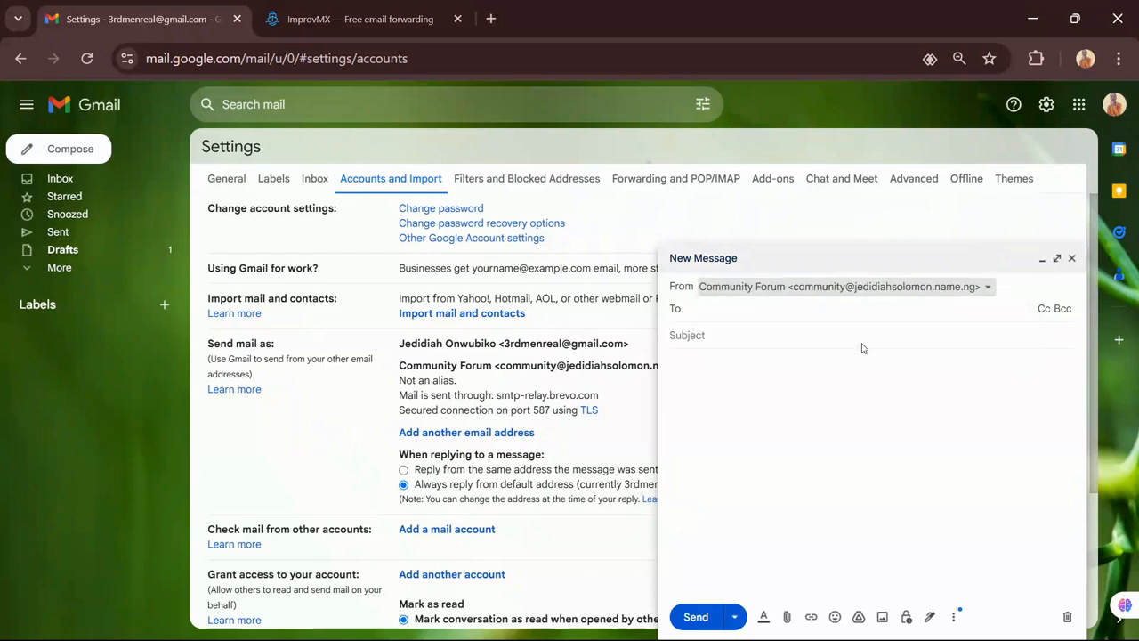
{"action": "left_click", "coordinate": [753, 310]}
{"action": "type", "text": "3r"}
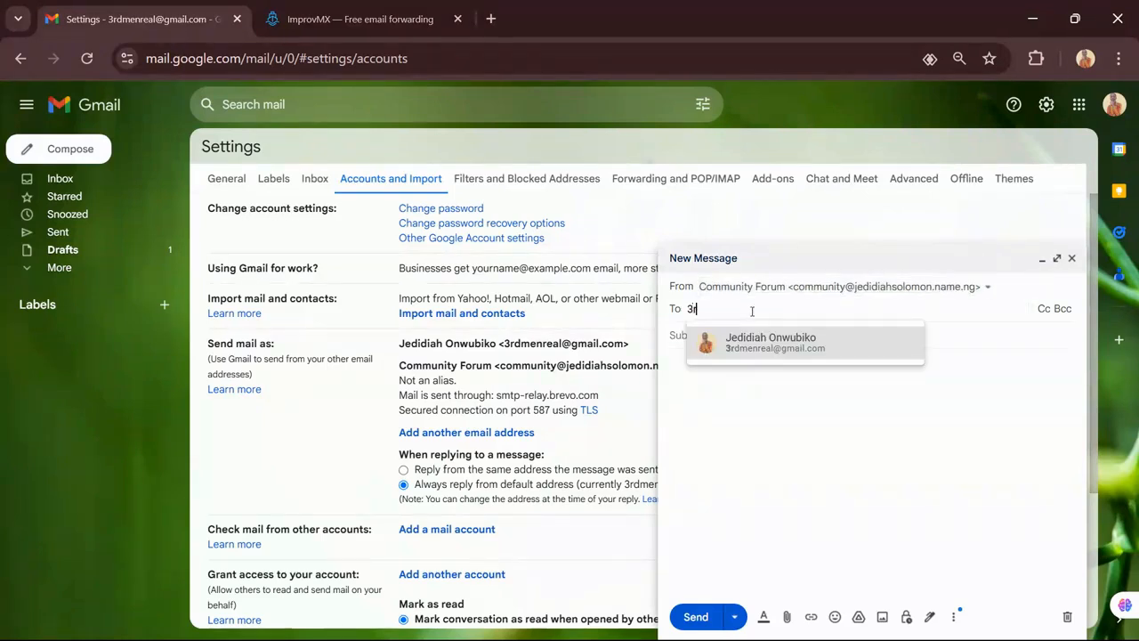
{"action": "type", "text": "d"}
{"action": "left_click", "coordinate": [759, 342]}
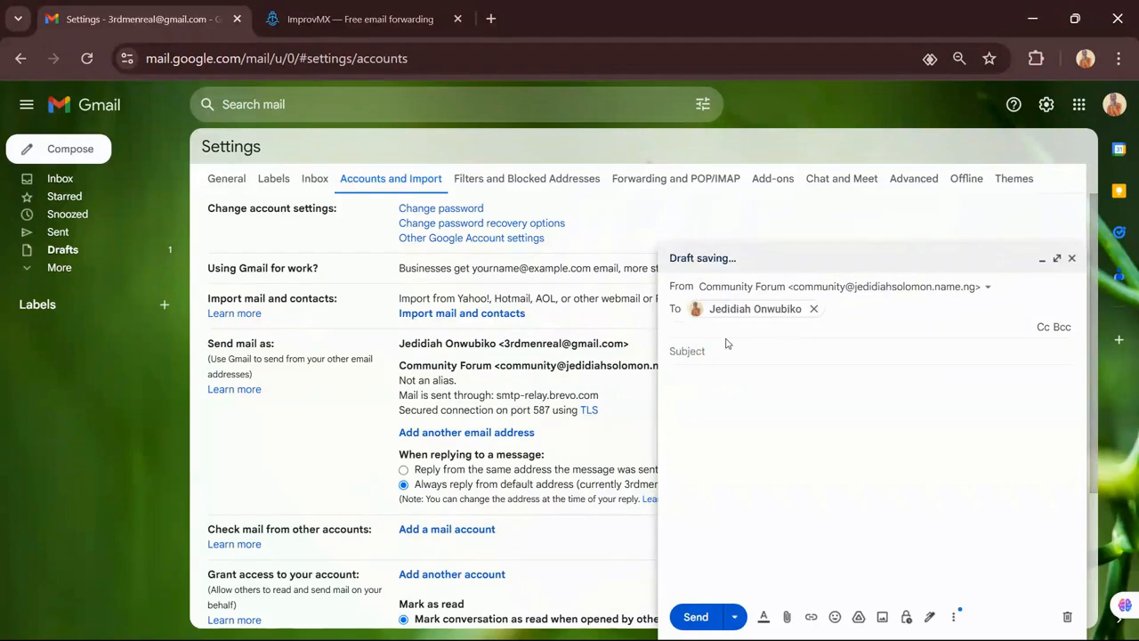
{"action": "left_click", "coordinate": [721, 349]}
{"action": "type", "text": "Tes"}
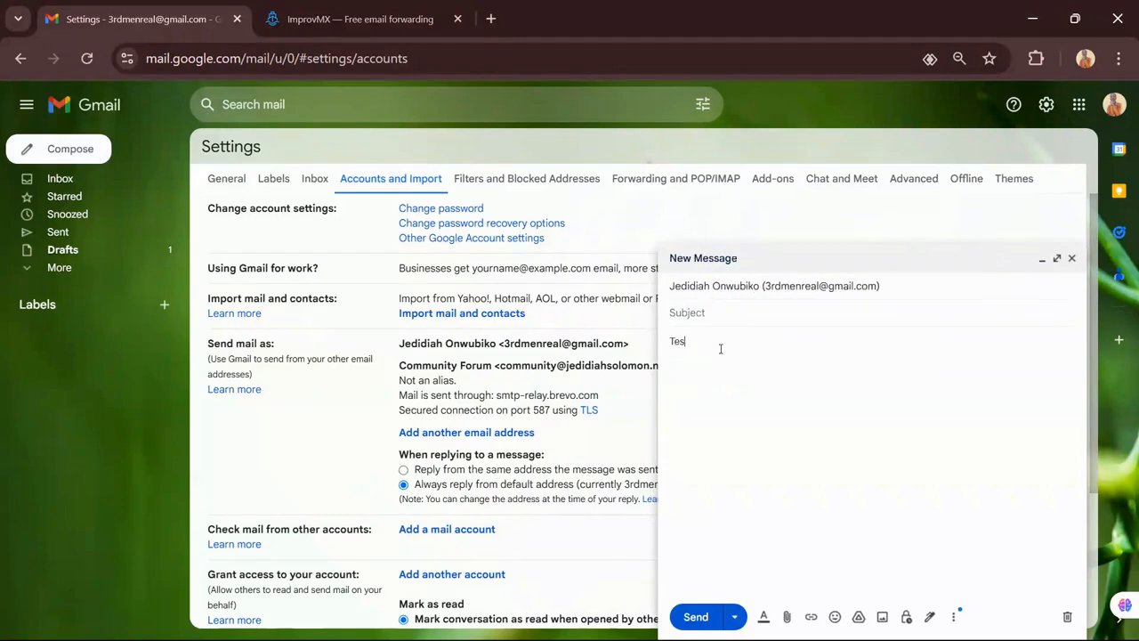
{"action": "type", "text": "t m,ai"}
{"action": "key", "text": "BackSpace"}
{"action": "key", "text": "BackSpace"}
{"action": "key", "text": "BackSpace"}
{"action": "type", "text": "M"}
{"action": "key", "text": "ctrl+a"}
{"action": "key", "text": "ctrl+c"}
{"action": "key", "text": "BackSpace"}
{"action": "key", "text": "ctrl+v"}
{"action": "left_click", "coordinate": [692, 351]}
{"action": "type", "text": "H"}
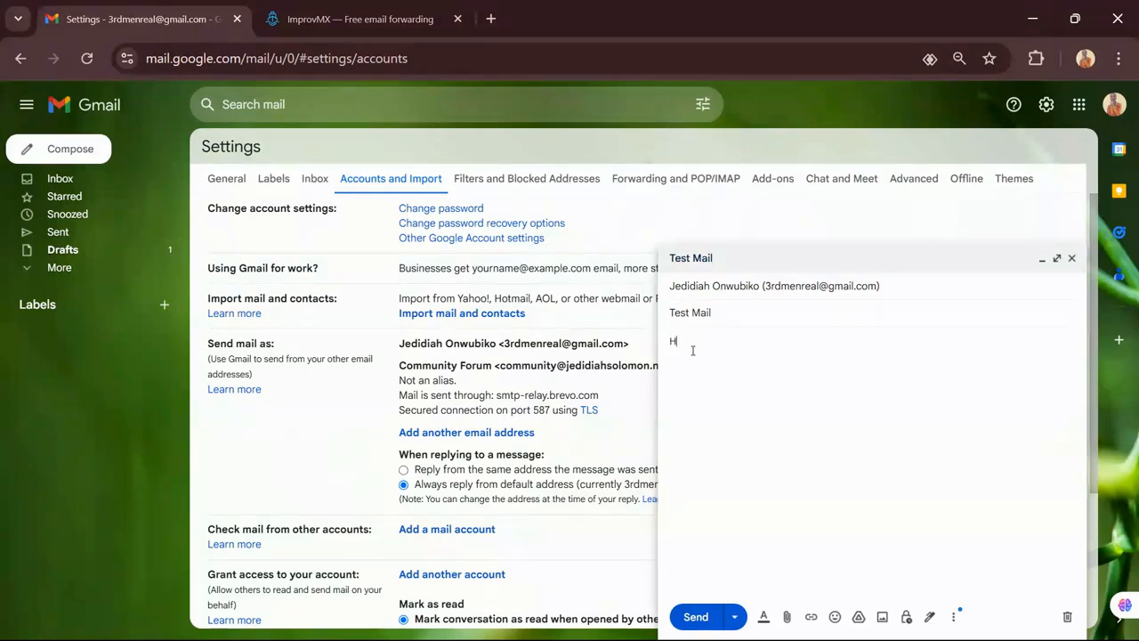
{"action": "type", "text": "i Team"}
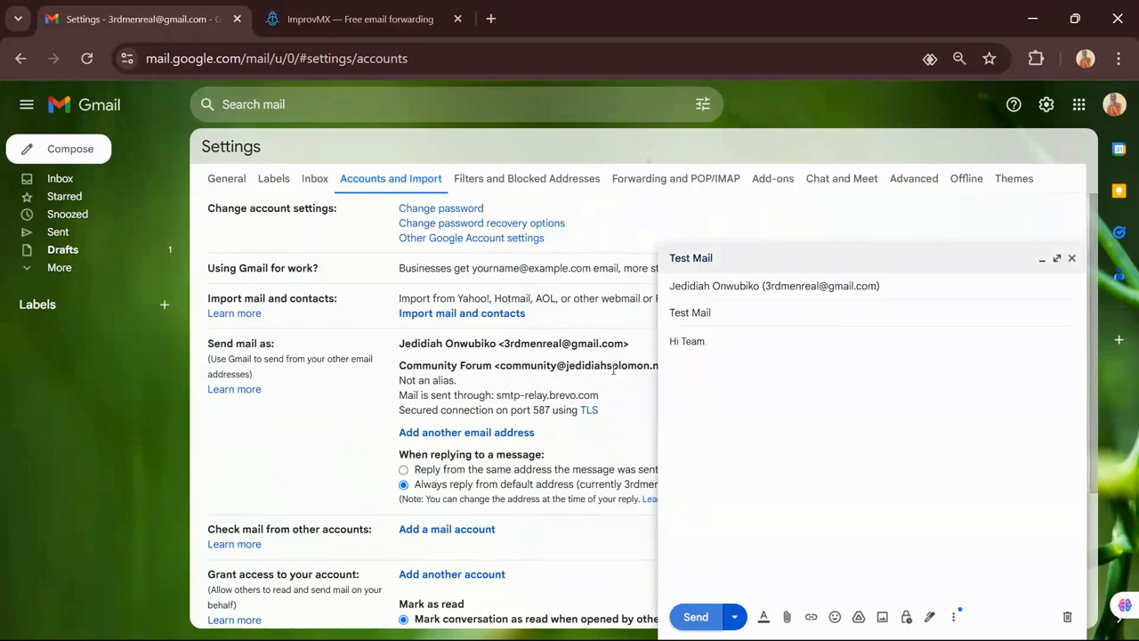
Try sending the test message from full screen, then close it as a draft
{"action": "left_click", "coordinate": [696, 618]}
{"action": "left_click", "coordinate": [1057, 260]}
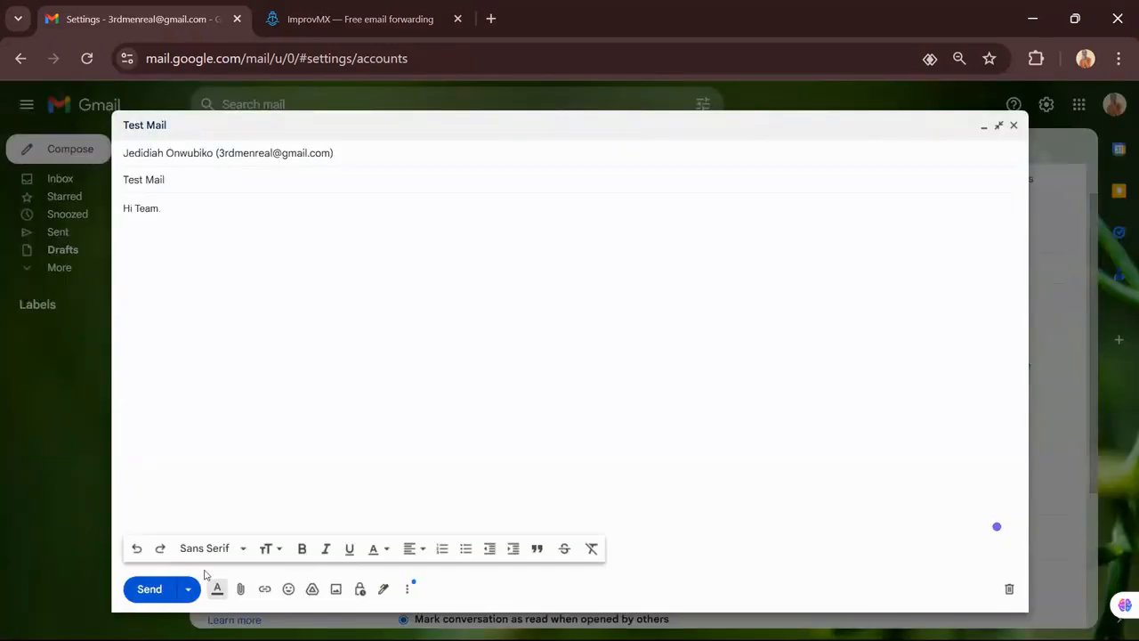
{"action": "left_click", "coordinate": [149, 589]}
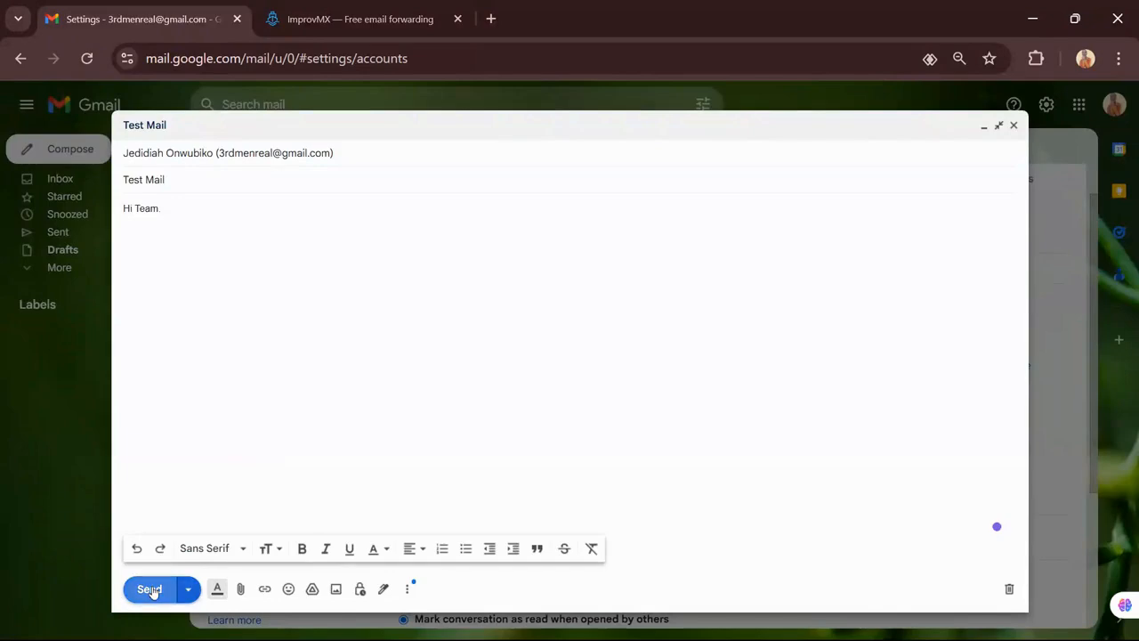
{"action": "left_click", "coordinate": [227, 153]}
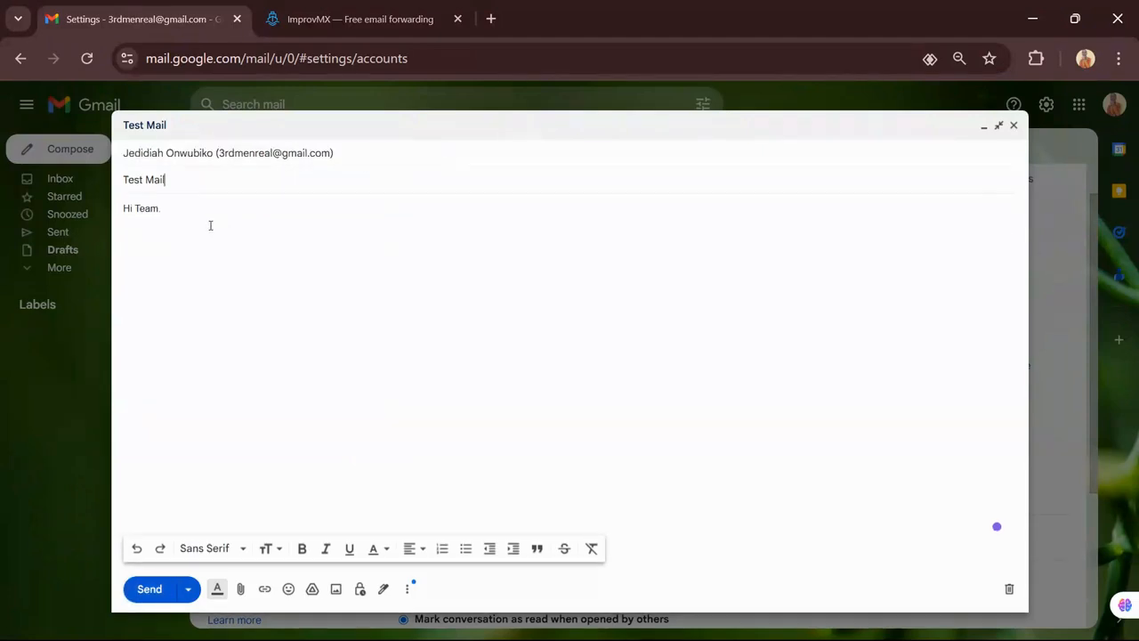
{"action": "left_click", "coordinate": [188, 592]}
{"action": "left_click", "coordinate": [155, 600]}
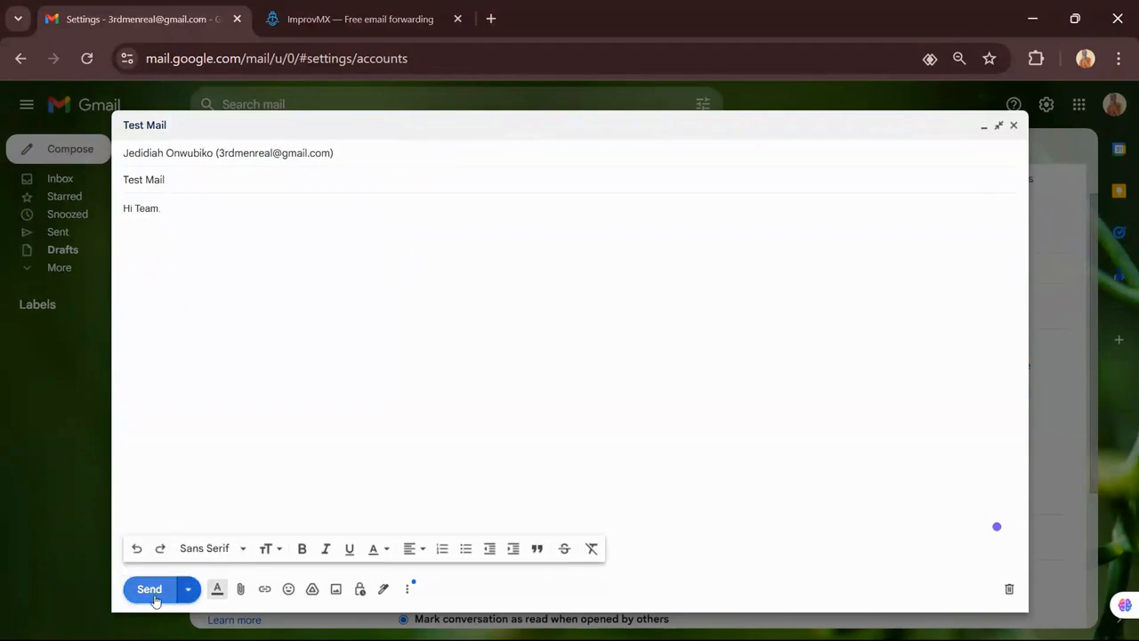
{"action": "left_click", "coordinate": [1016, 127]}
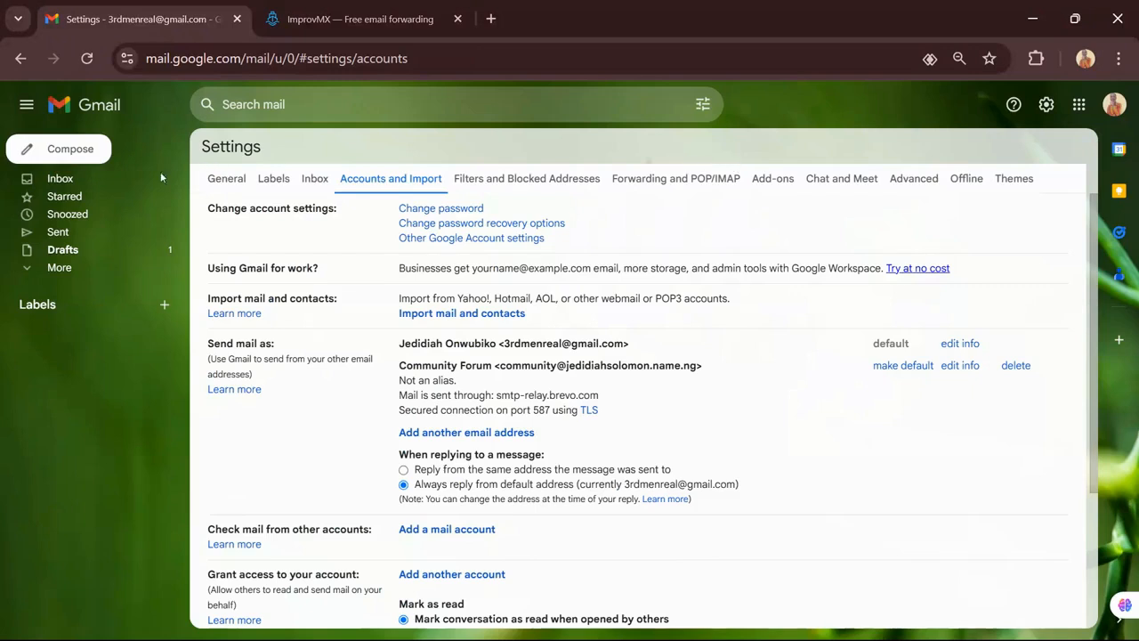
Reopen the test draft from the inbox, send it, and verify it in Sent and Inbox
{"action": "left_click", "coordinate": [67, 181]}
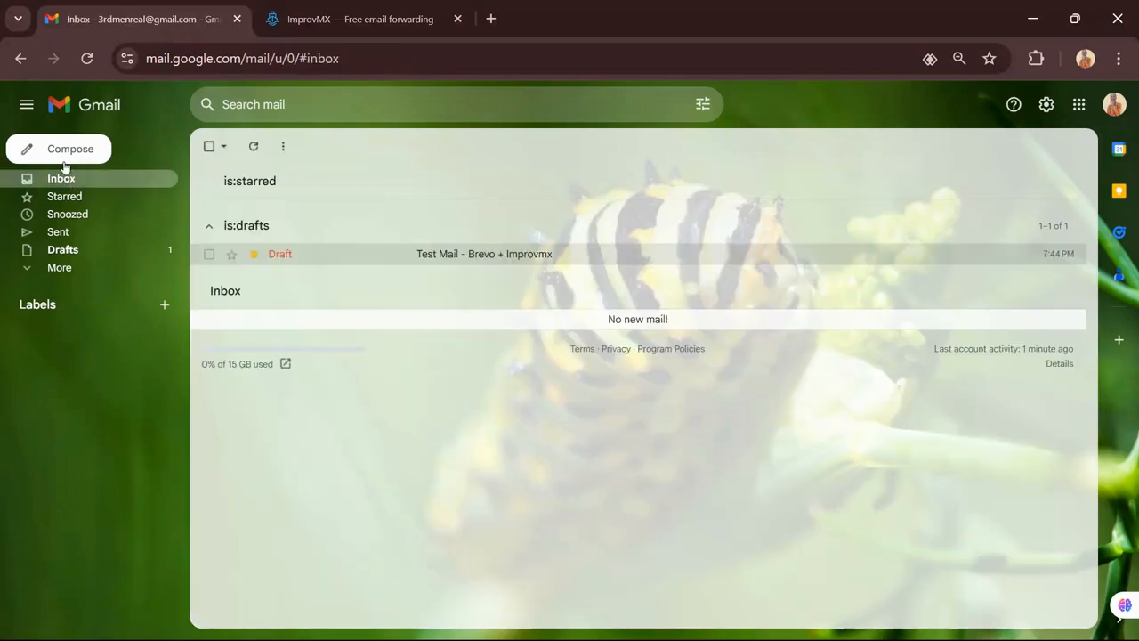
{"action": "left_click", "coordinate": [382, 254]}
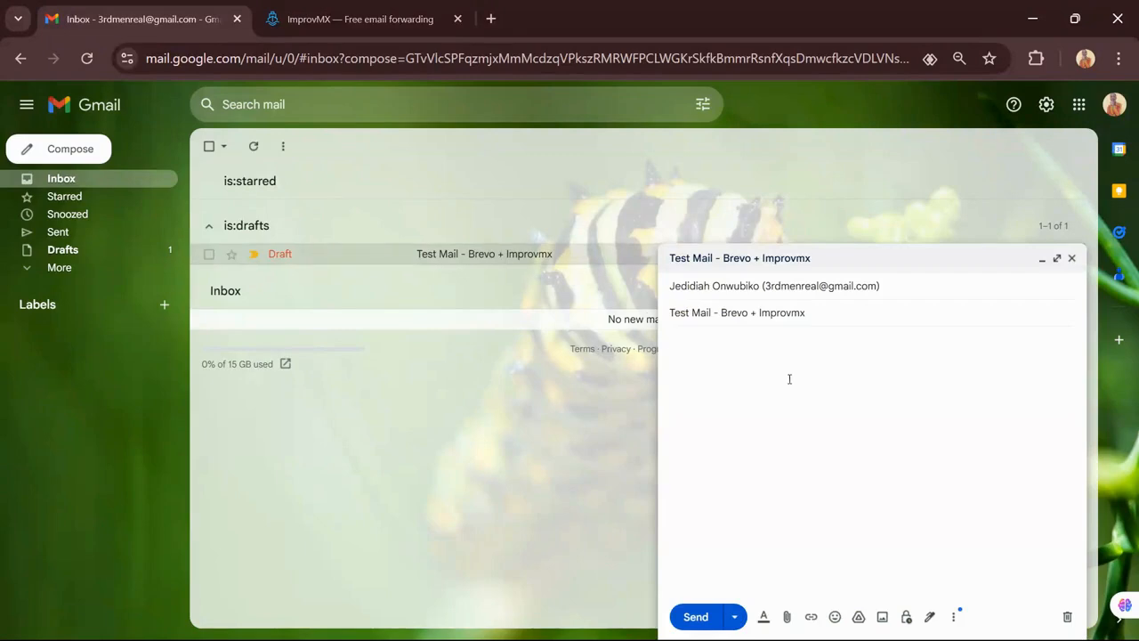
{"action": "left_click", "coordinate": [698, 617]}
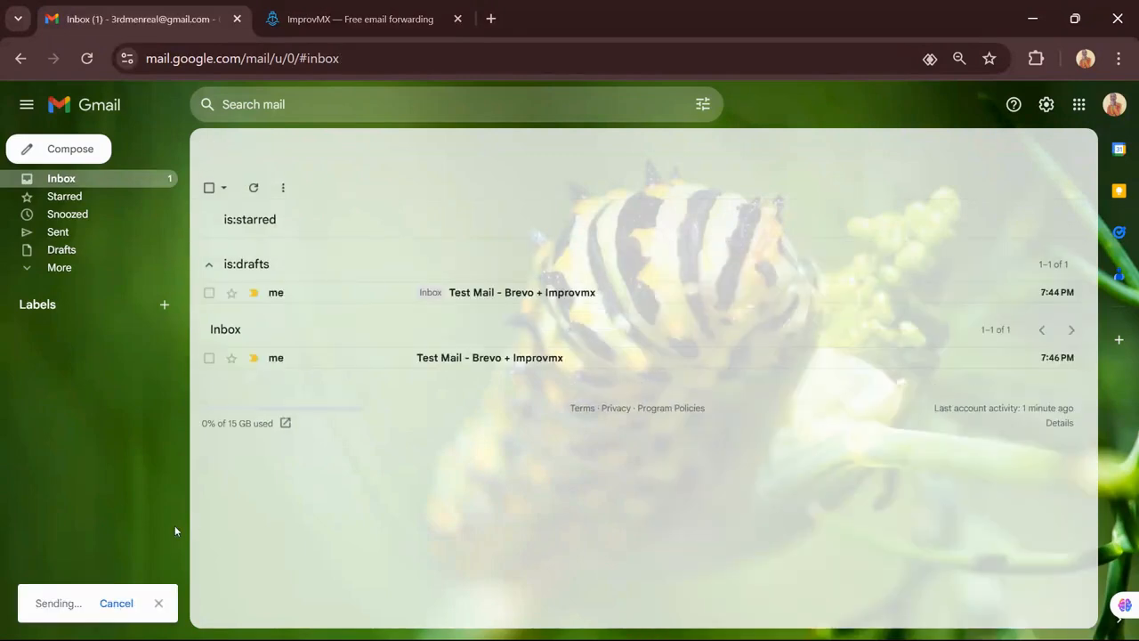
{"action": "left_click", "coordinate": [83, 238]}
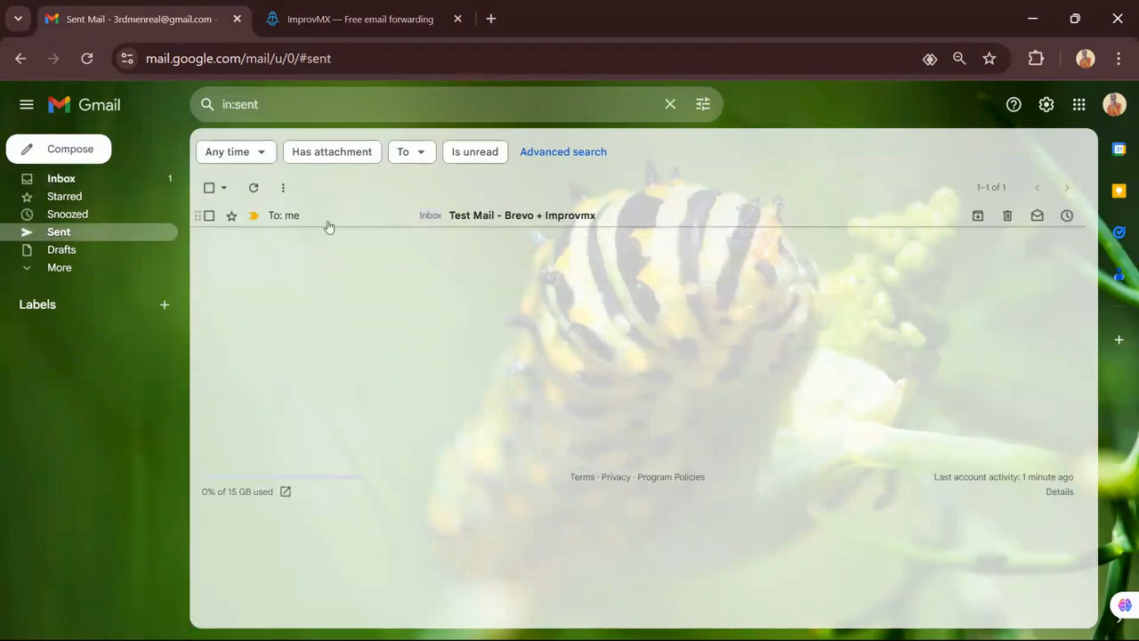
{"action": "left_click", "coordinate": [56, 181]}
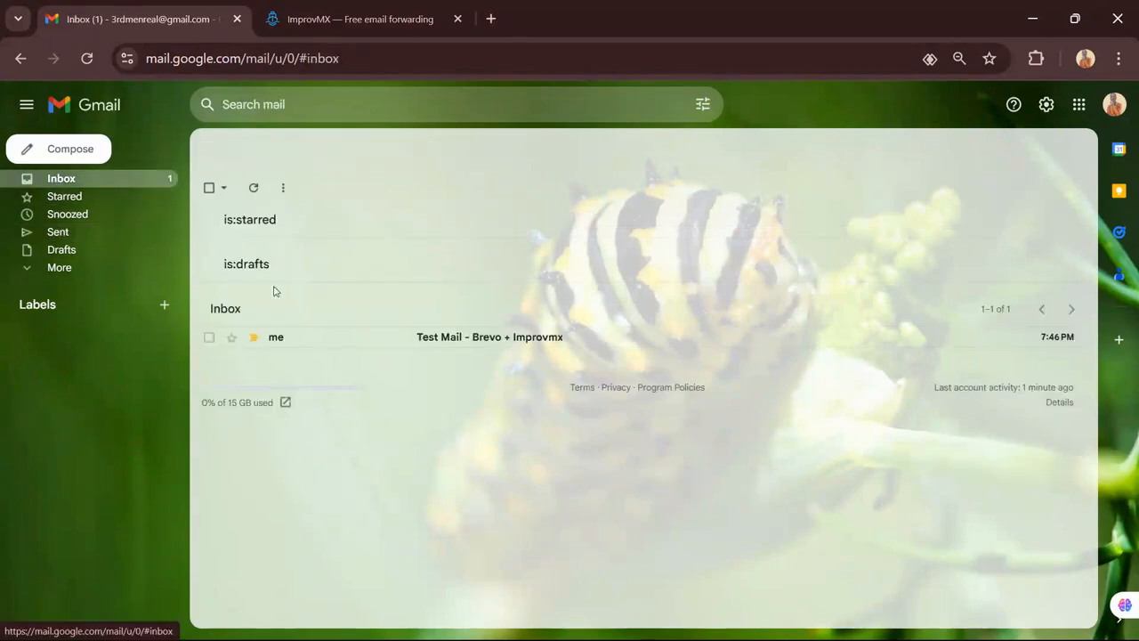
Check the received test email's mailed-by details, then start a new message from Community Forum
{"action": "left_click", "coordinate": [462, 345]}
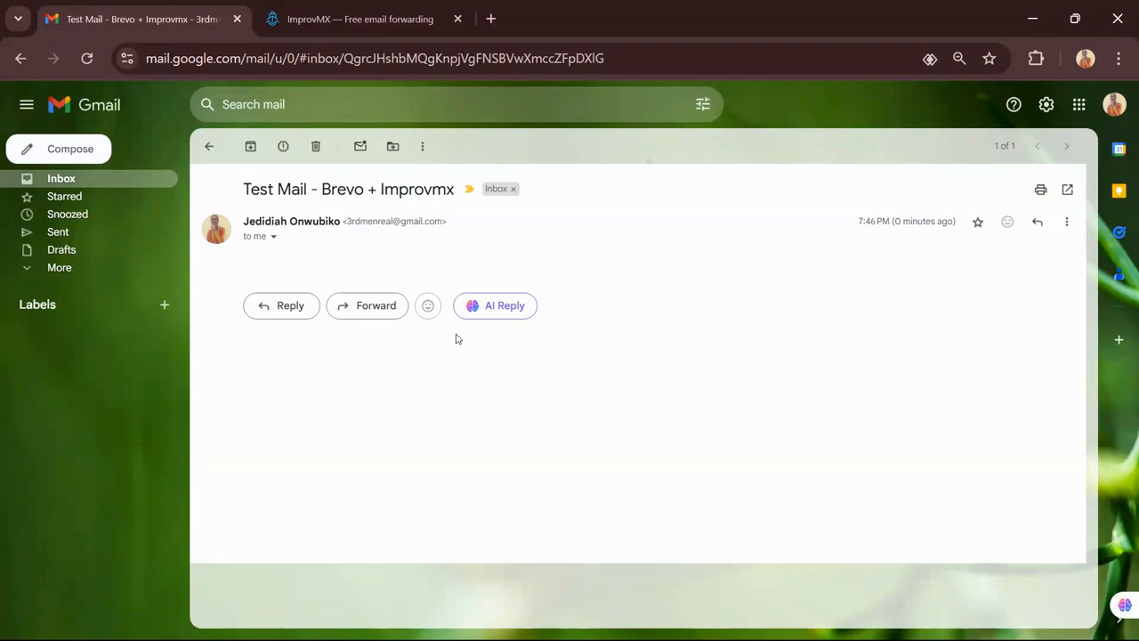
{"action": "left_click", "coordinate": [274, 238]}
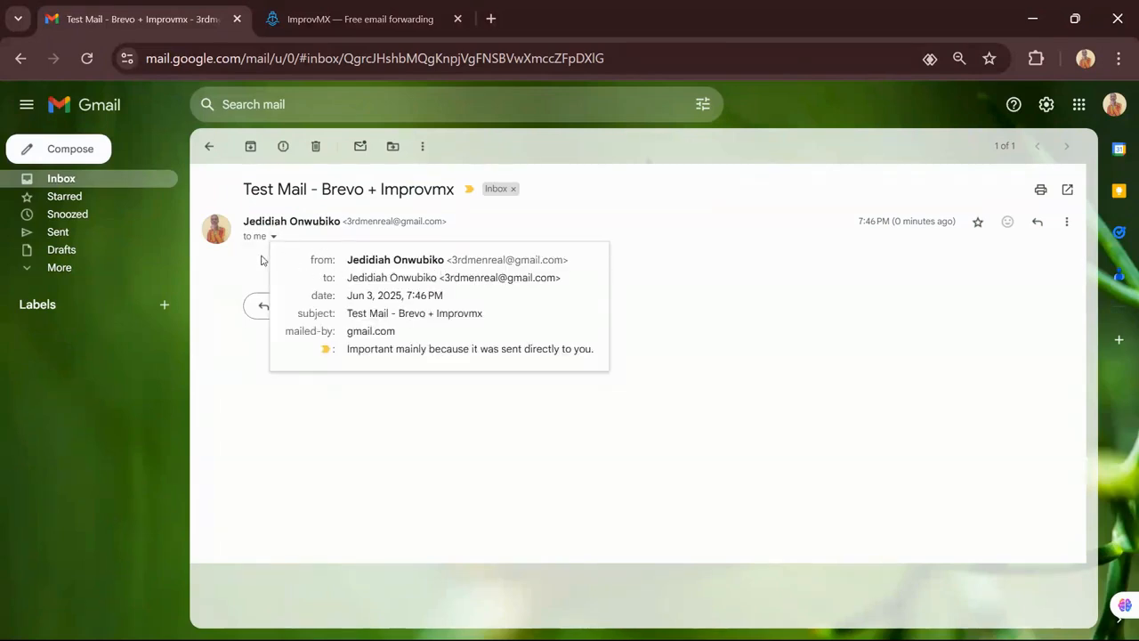
{"action": "left_click", "coordinate": [85, 153]}
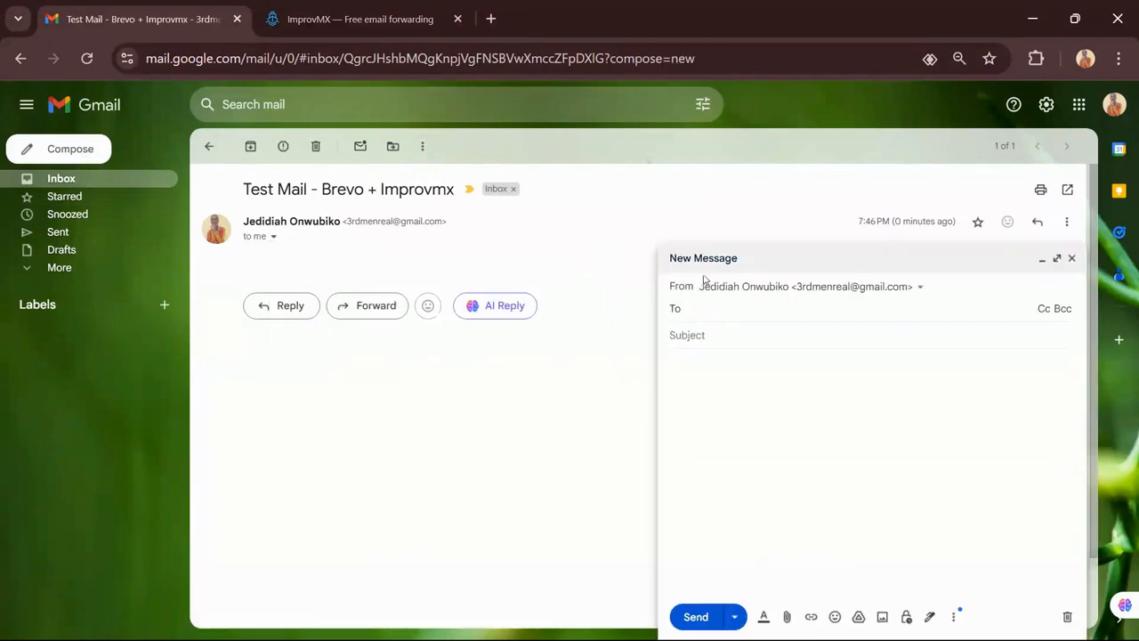
{"action": "left_click", "coordinate": [755, 288]}
{"action": "left_click", "coordinate": [774, 336]}
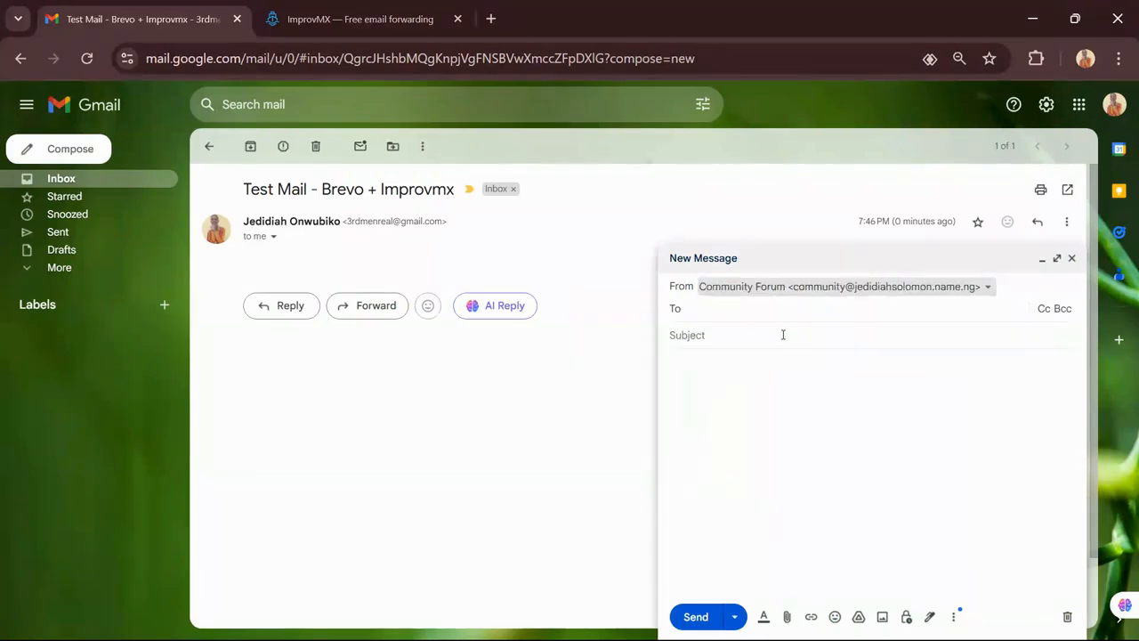
Address it to yourself with subject '2nd Test Mail' and body 'Hi', then close it unsent
{"action": "left_click", "coordinate": [761, 310]}
{"action": "type", "text": "3r"}
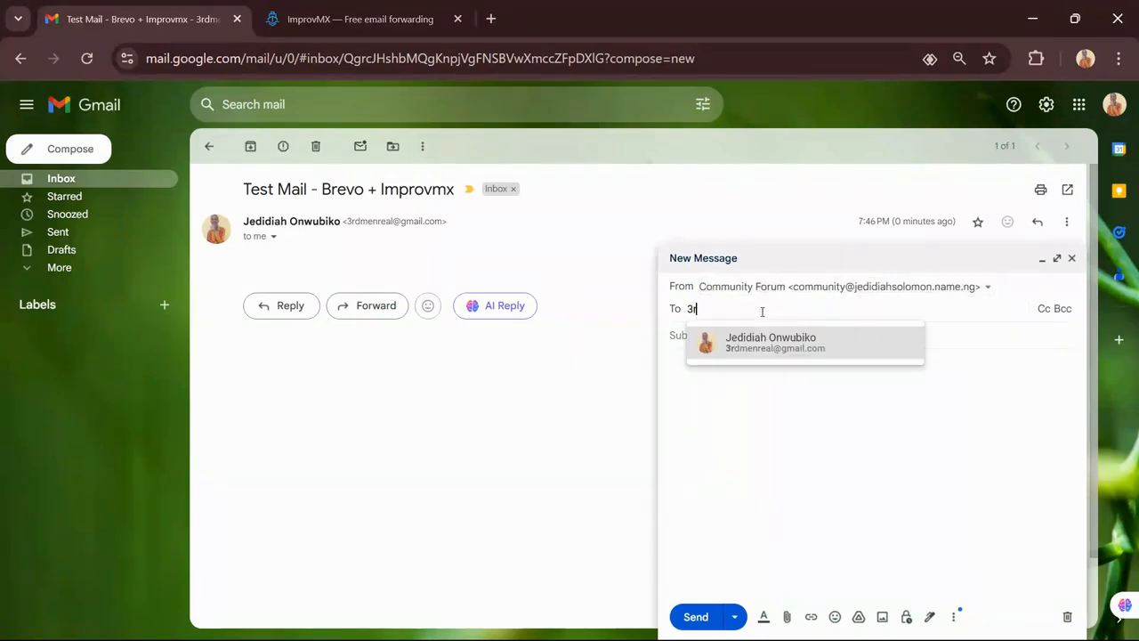
{"action": "left_click", "coordinate": [761, 346]}
{"action": "left_click", "coordinate": [726, 348]}
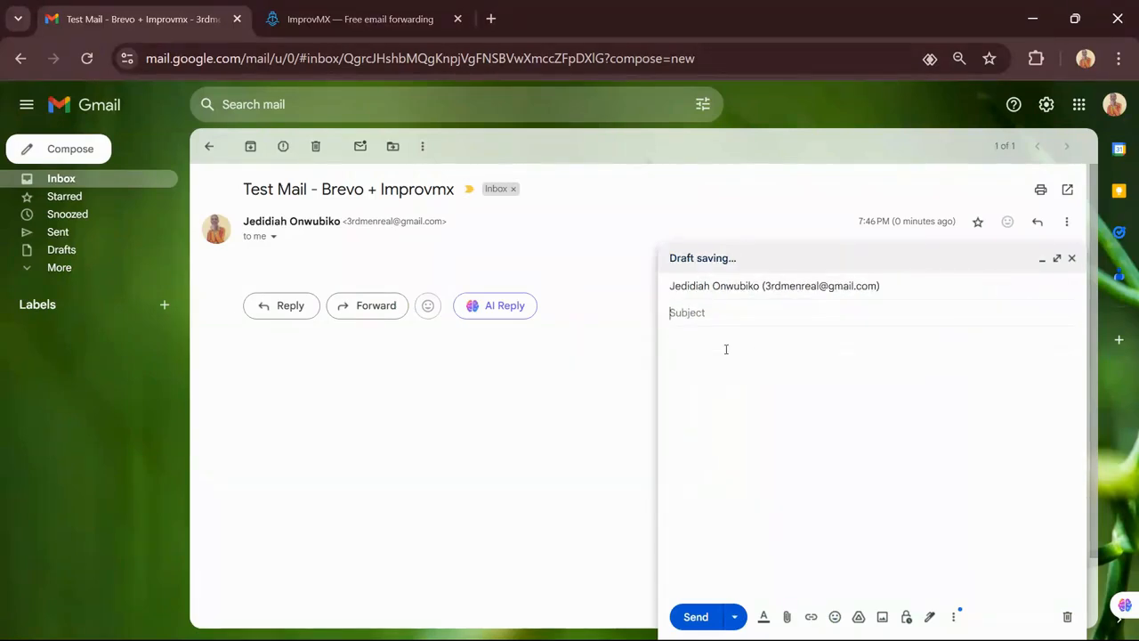
{"action": "type", "text": "2nd Test Mail"}
{"action": "left_click", "coordinate": [719, 365]}
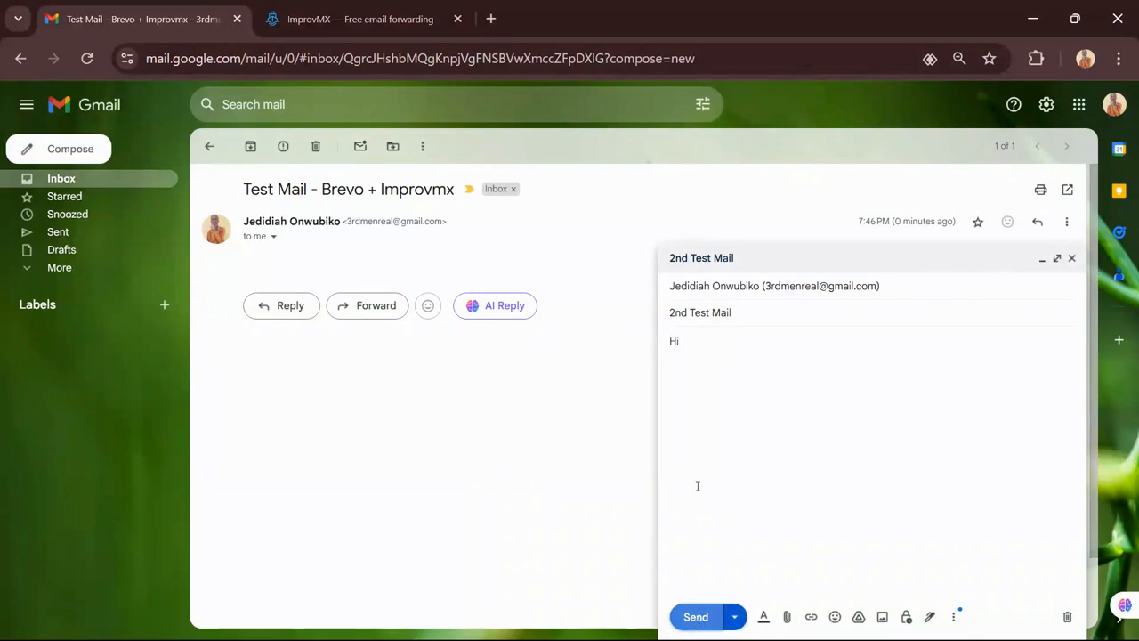
{"action": "left_click", "coordinate": [1058, 260]}
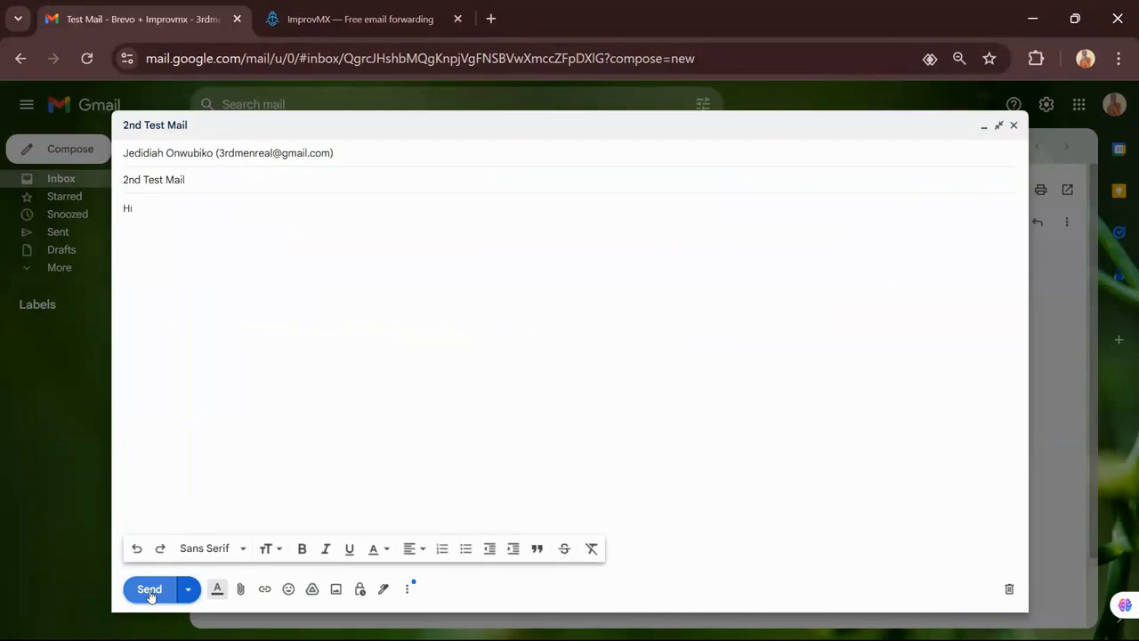
{"action": "left_click", "coordinate": [1015, 127]}
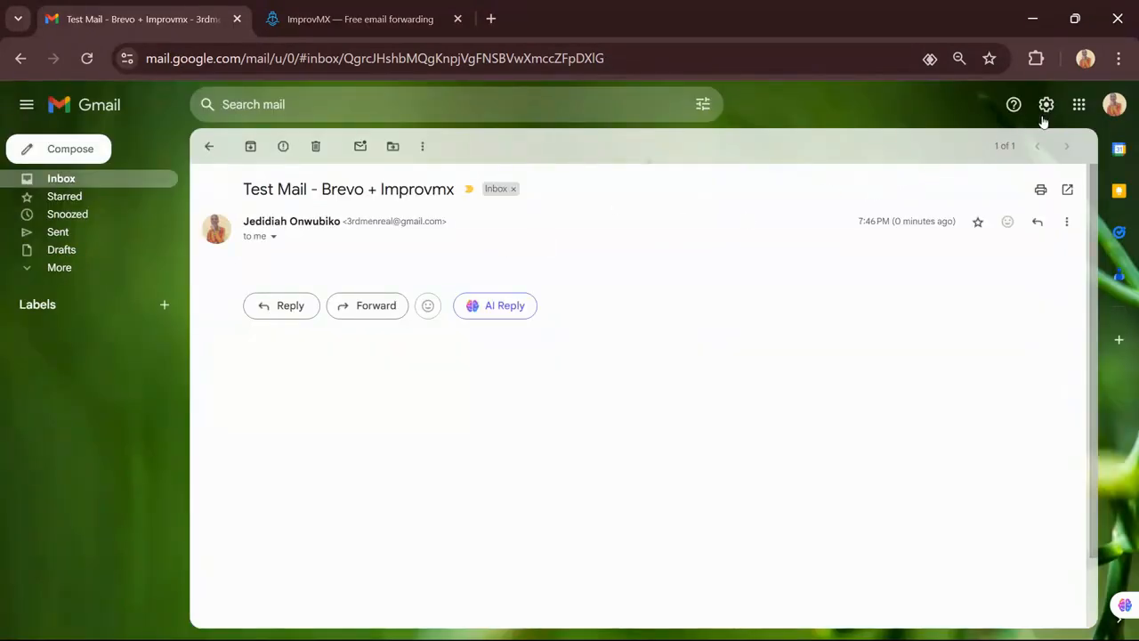
Make Community Forum the default sender in Accounts and Import, then start a new message
{"action": "left_click", "coordinate": [1046, 112]}
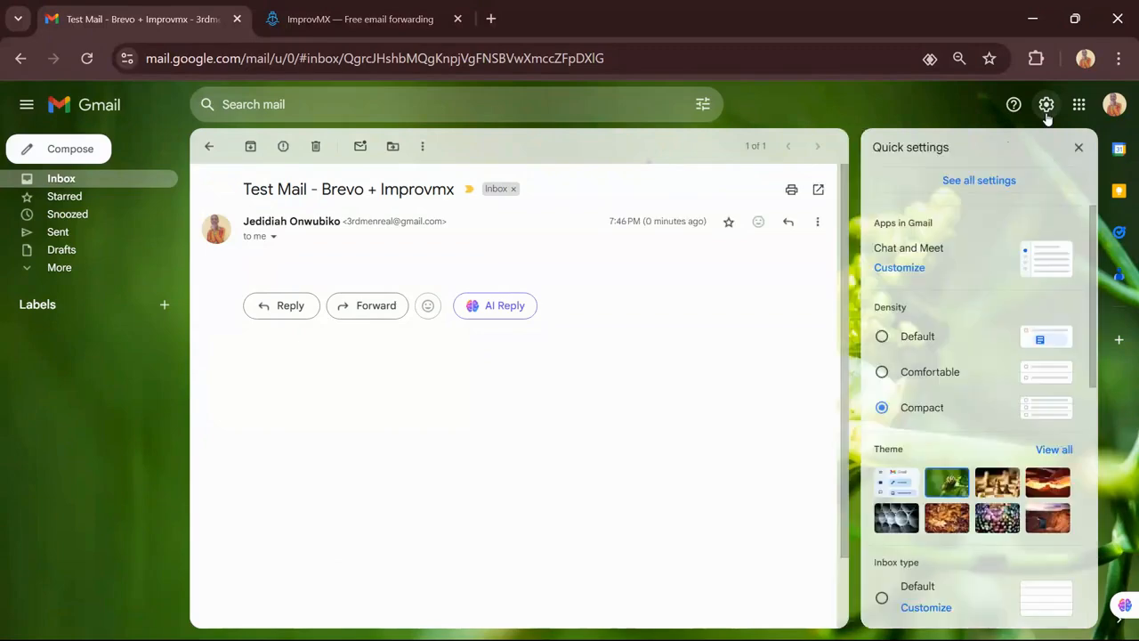
{"action": "left_click", "coordinate": [992, 181]}
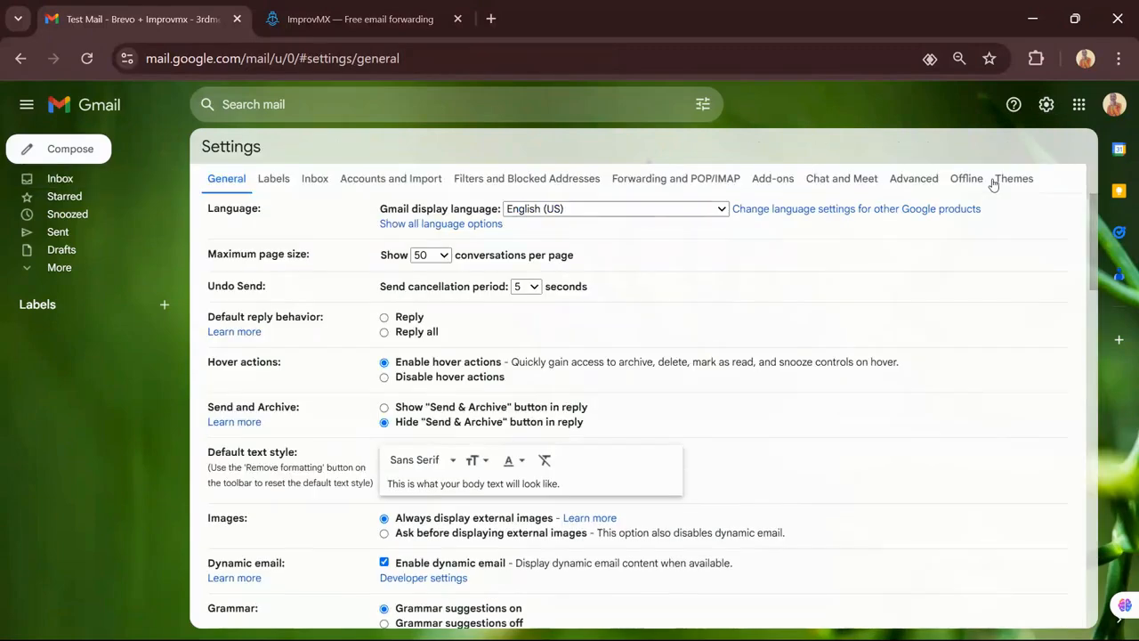
{"action": "left_click", "coordinate": [385, 180]}
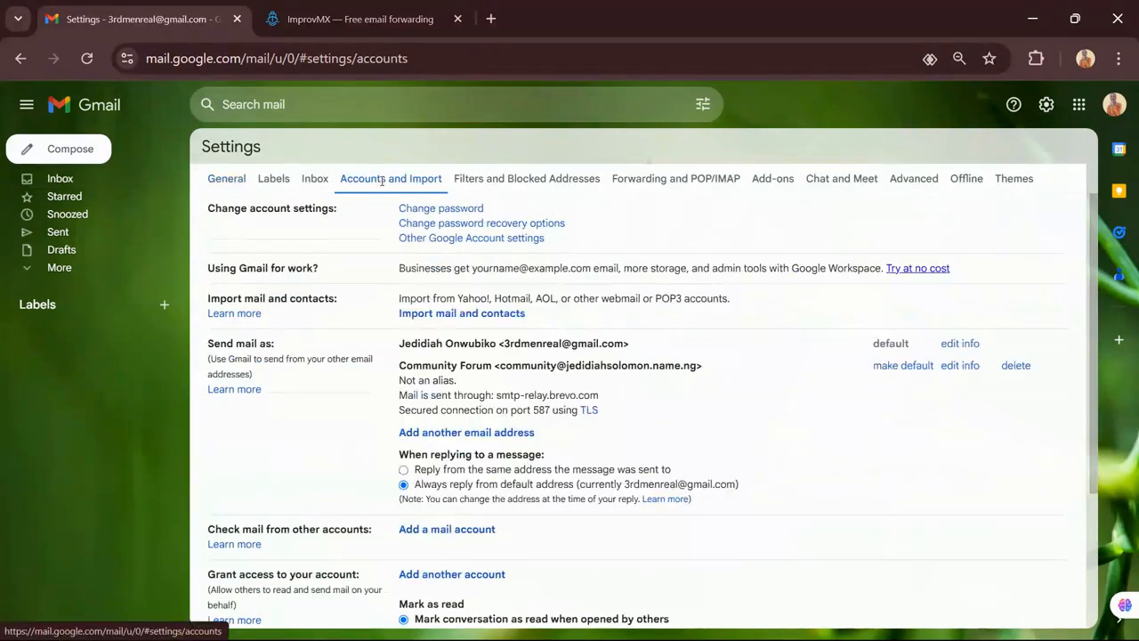
{"action": "left_click", "coordinate": [904, 366]}
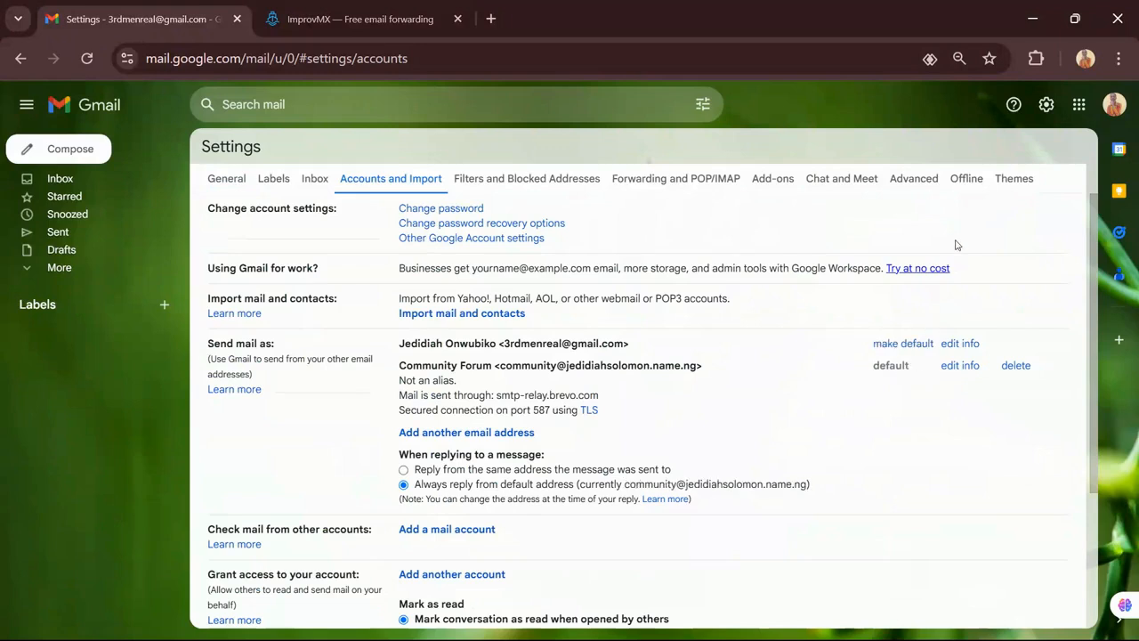
{"action": "left_click", "coordinate": [76, 153]}
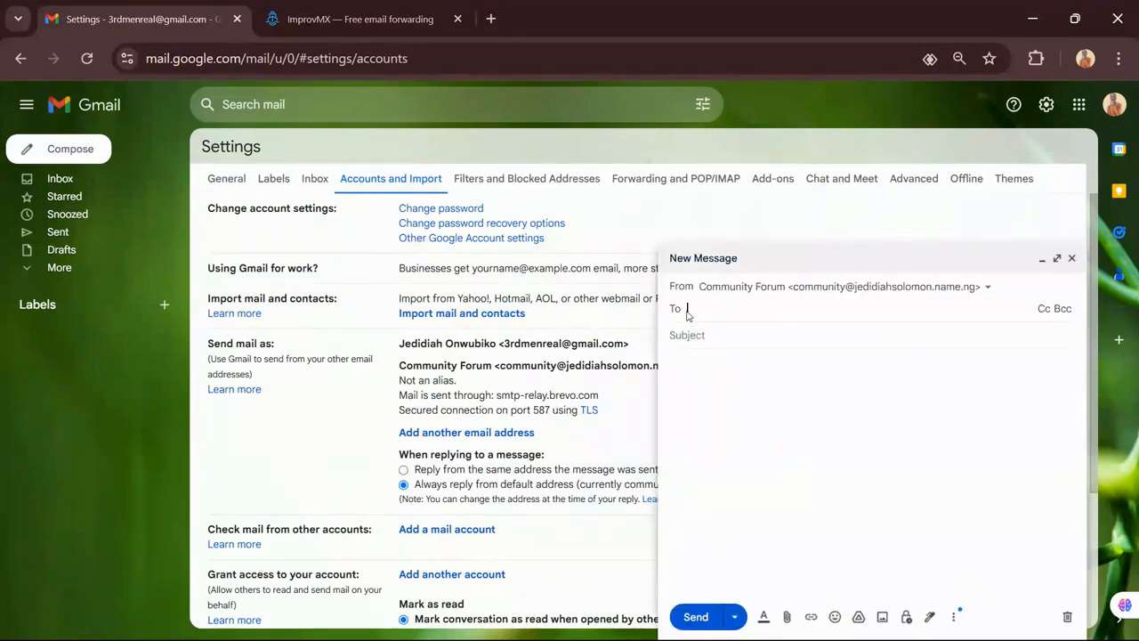
Send yourself an email with subject 'Test' and body 'ddd'
{"action": "type", "text": "3r"}
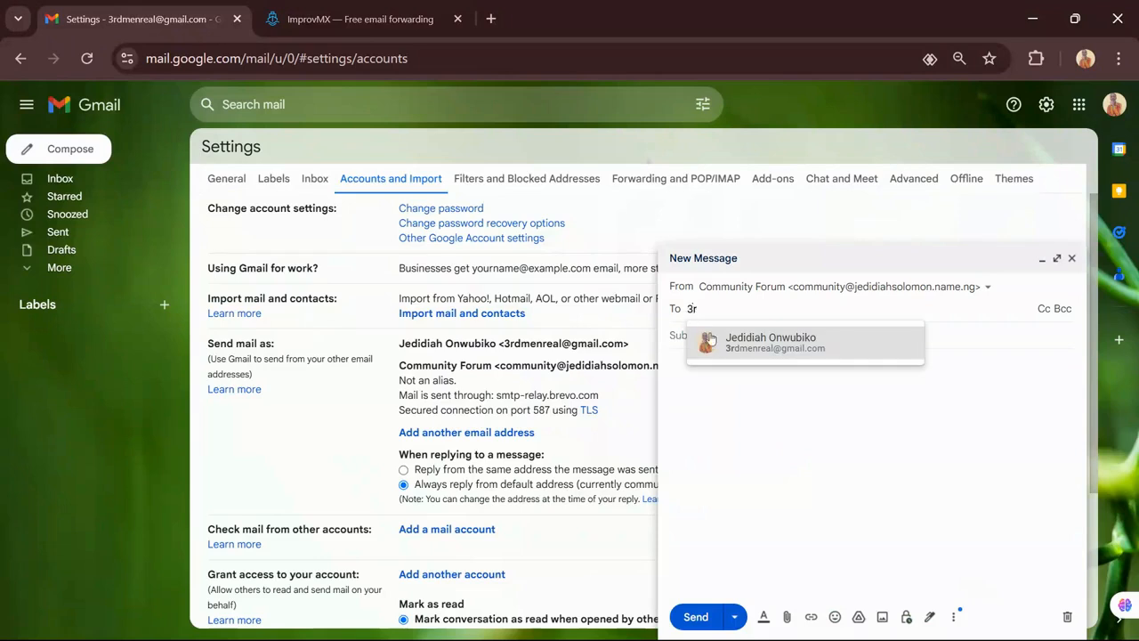
{"action": "left_click", "coordinate": [718, 343]}
{"action": "left_click", "coordinate": [720, 350]}
{"action": "type", "text": "T"}
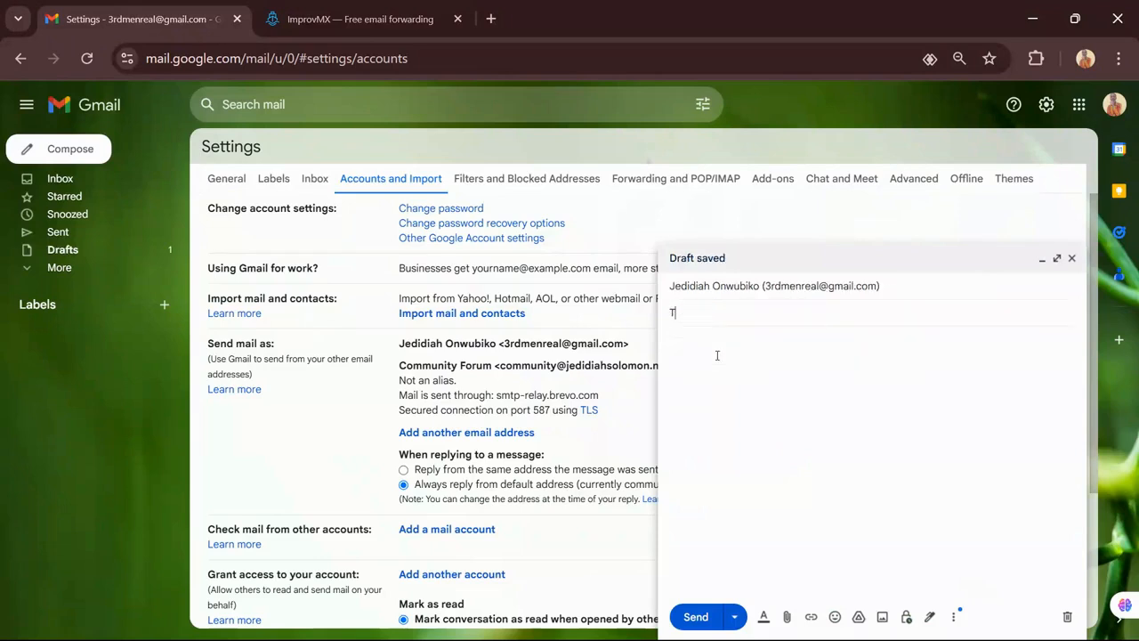
{"action": "type", "text": "est"}
{"action": "left_click", "coordinate": [714, 359]}
{"action": "type", "text": "ddd"}
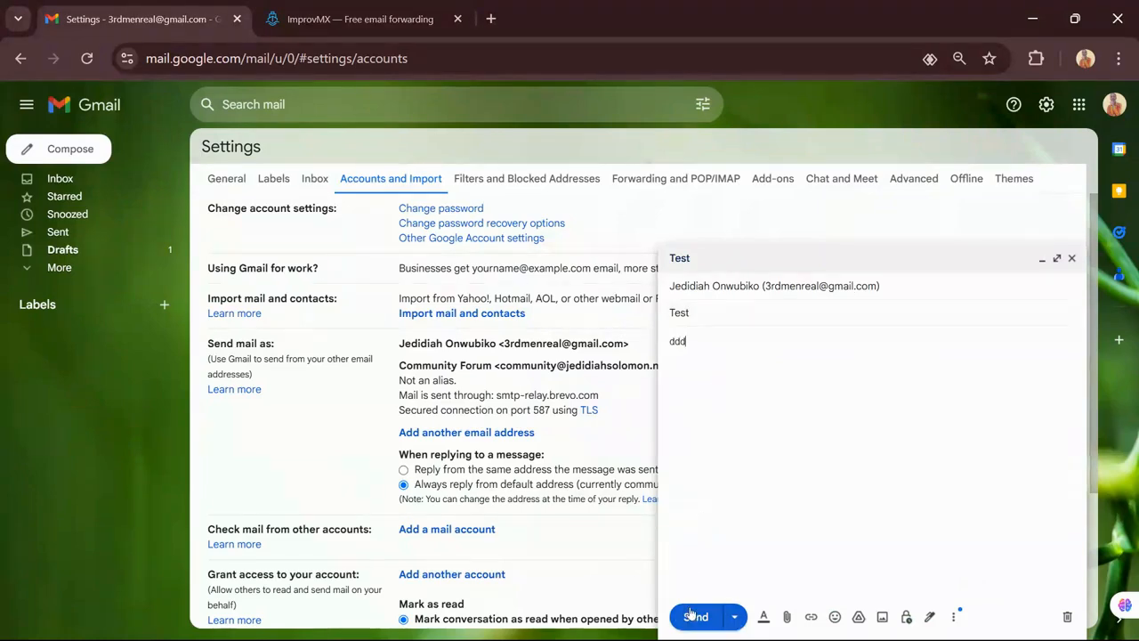
{"action": "left_click", "coordinate": [695, 616]}
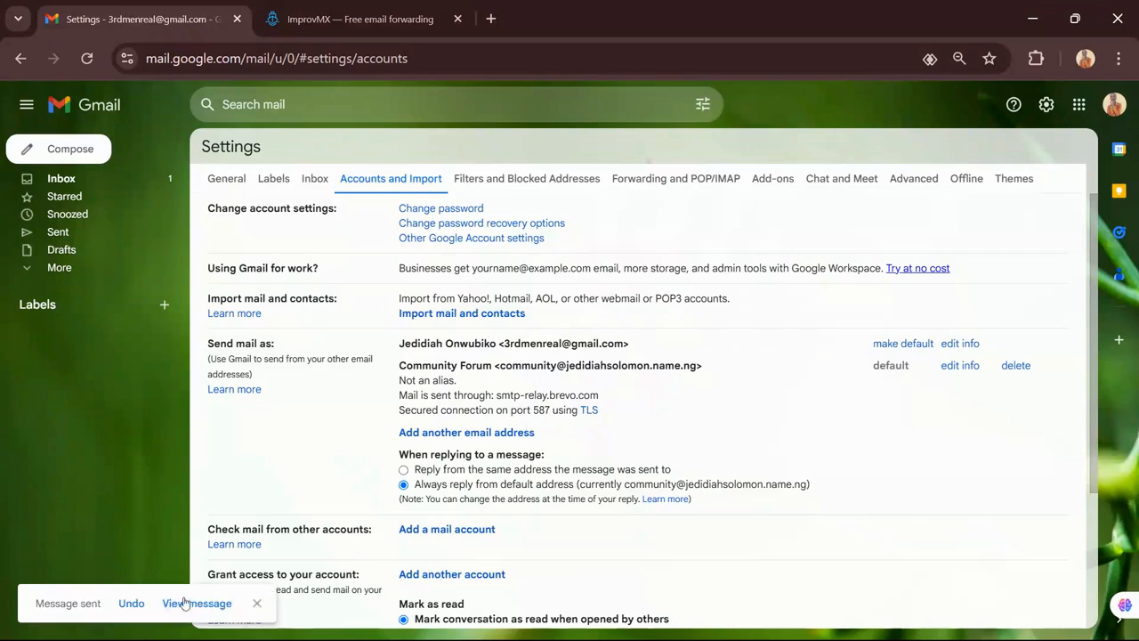
Open the received 'Test' email and confirm it is mailed-by jedidiahsolomon.name.ng
{"action": "left_click", "coordinate": [103, 182]}
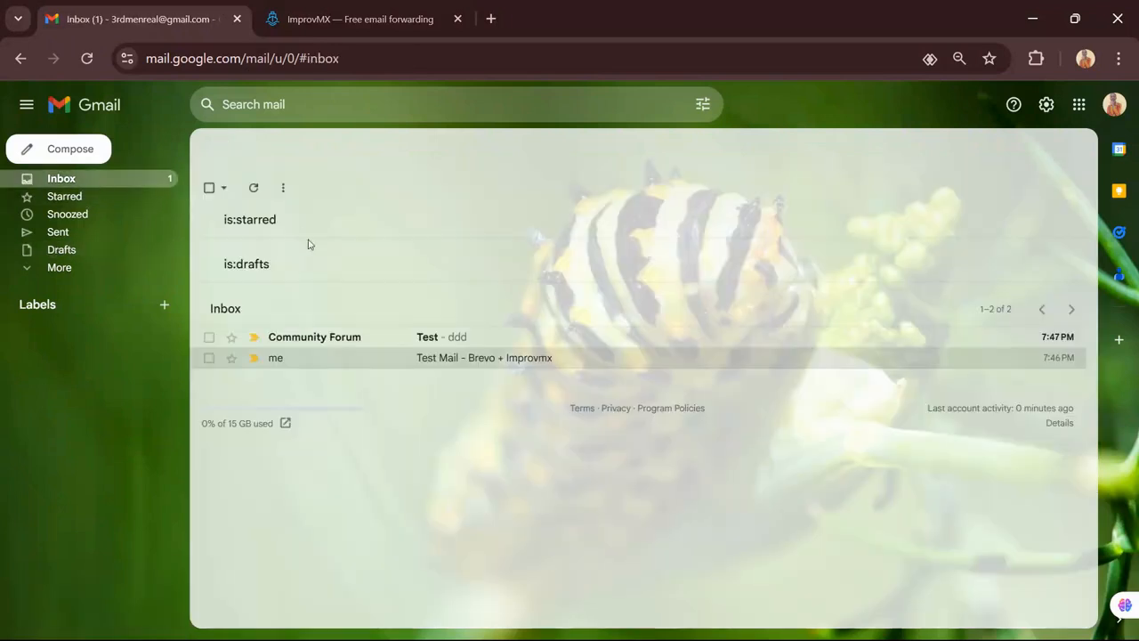
{"action": "left_click", "coordinate": [412, 346]}
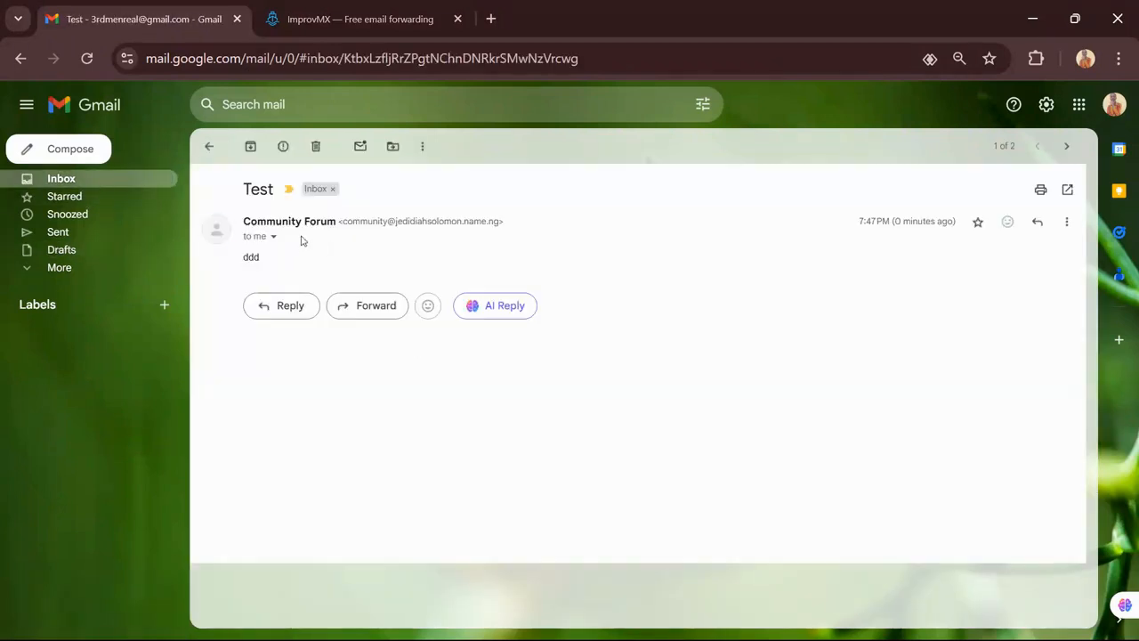
{"action": "left_click", "coordinate": [273, 237]}
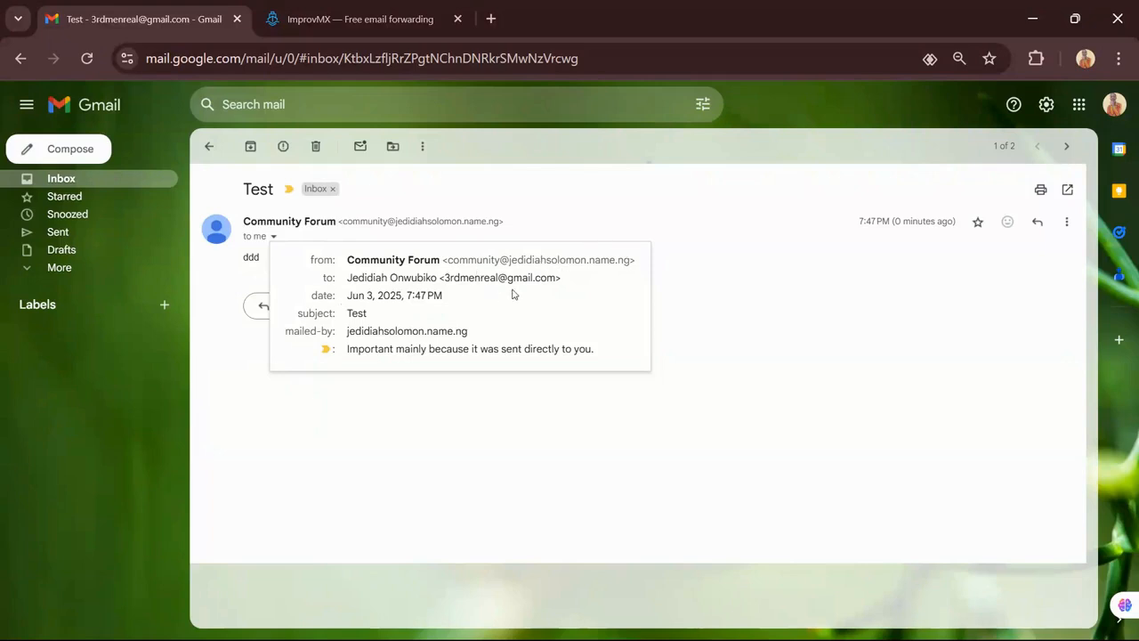
Switch to the Chrome window showing Brevo's SMTP & API settings page
{"action": "mouse_move", "coordinate": [888, 631]}
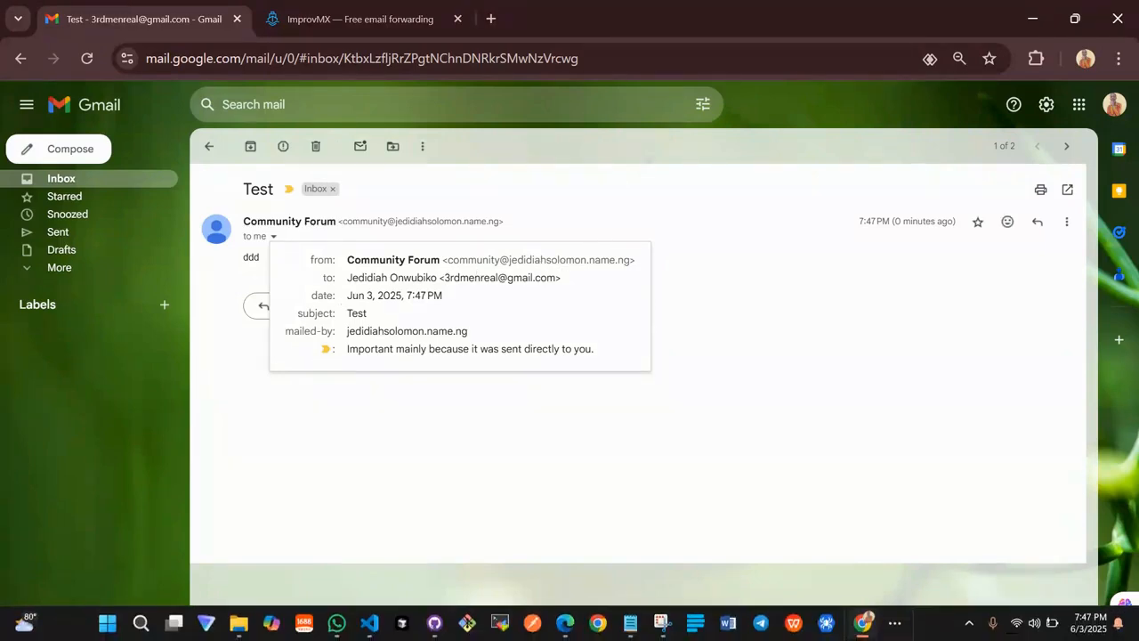
{"action": "left_click", "coordinate": [892, 625]}
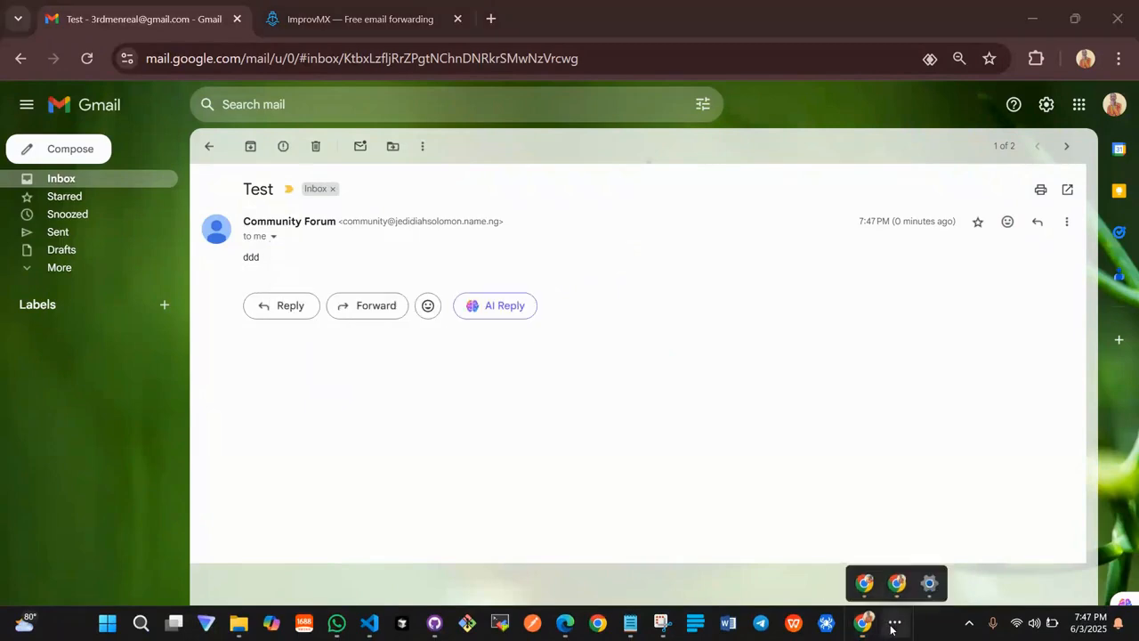
{"action": "mouse_move", "coordinate": [866, 583]}
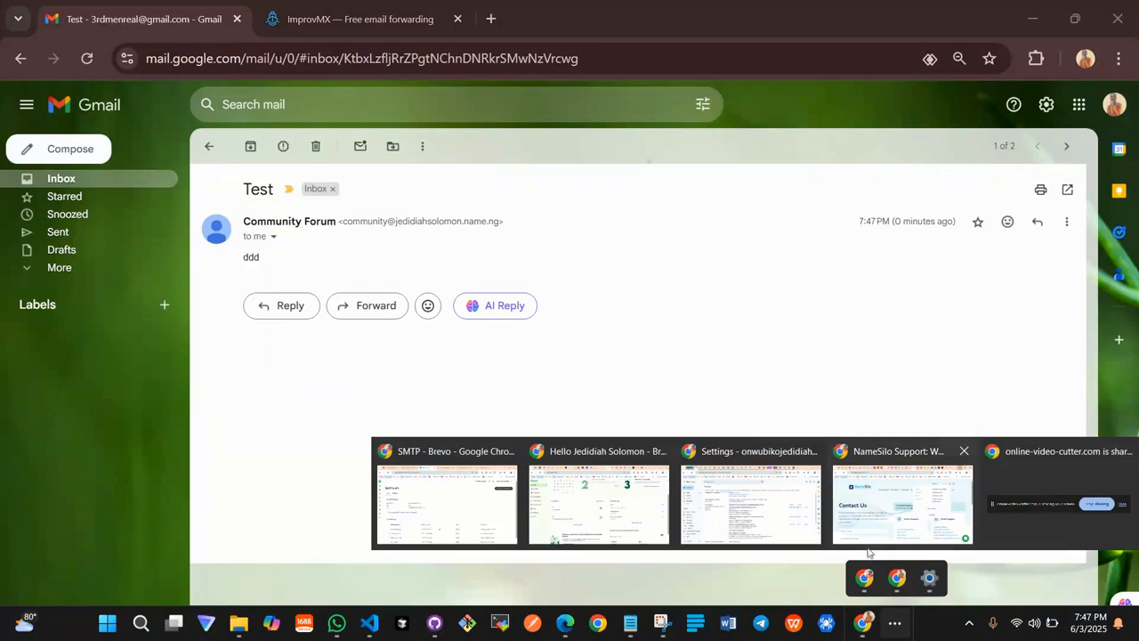
{"action": "mouse_move", "coordinate": [565, 509]}
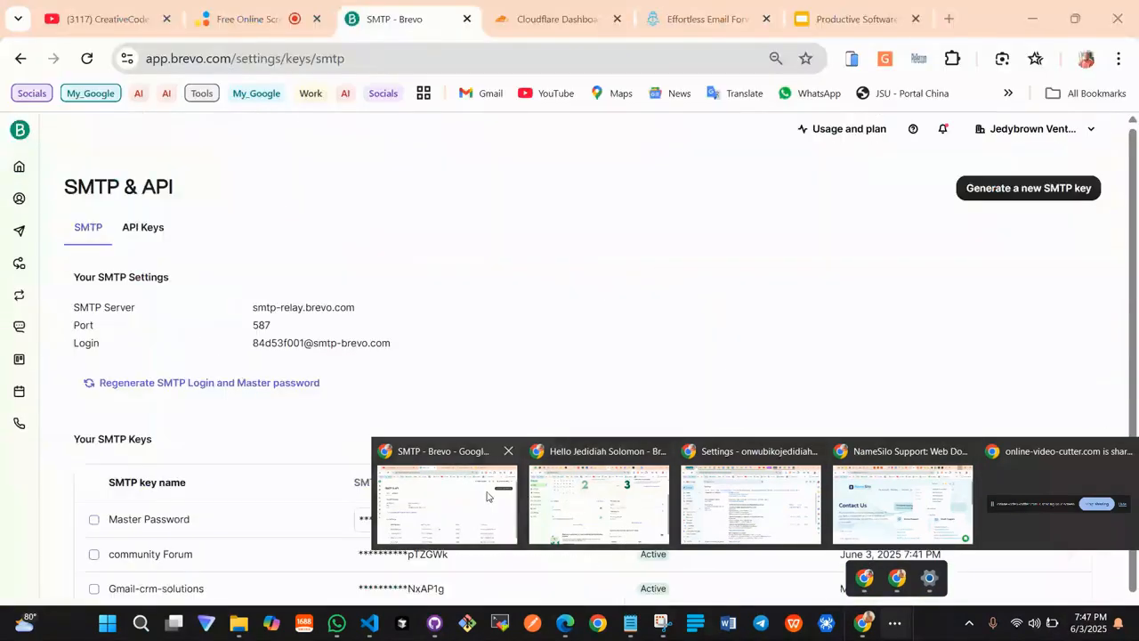
{"action": "left_click", "coordinate": [486, 496]}
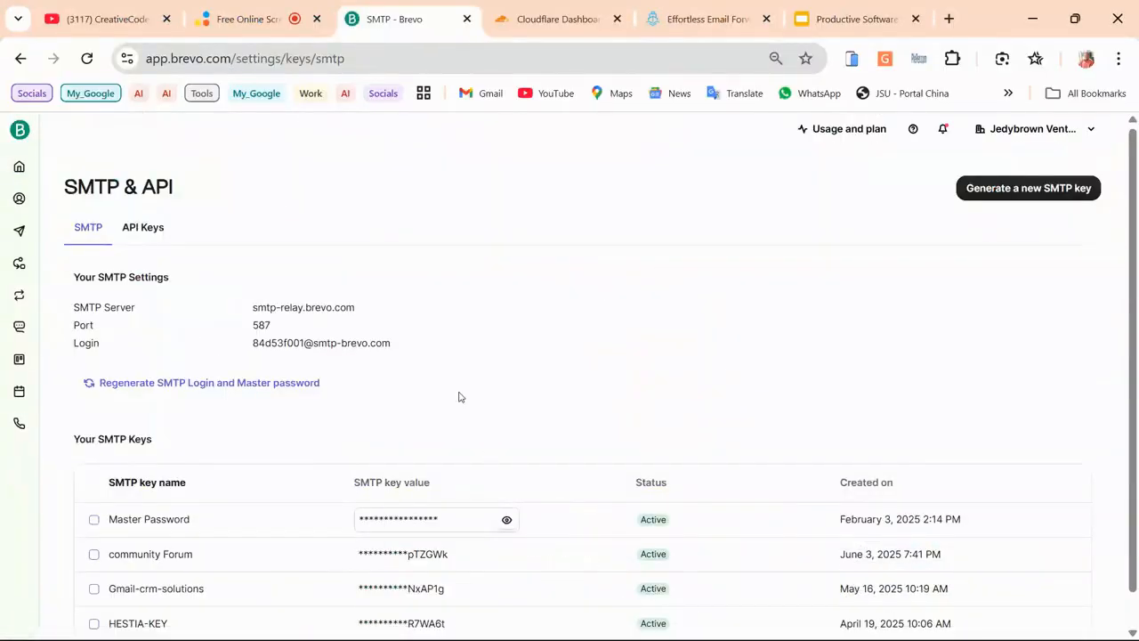